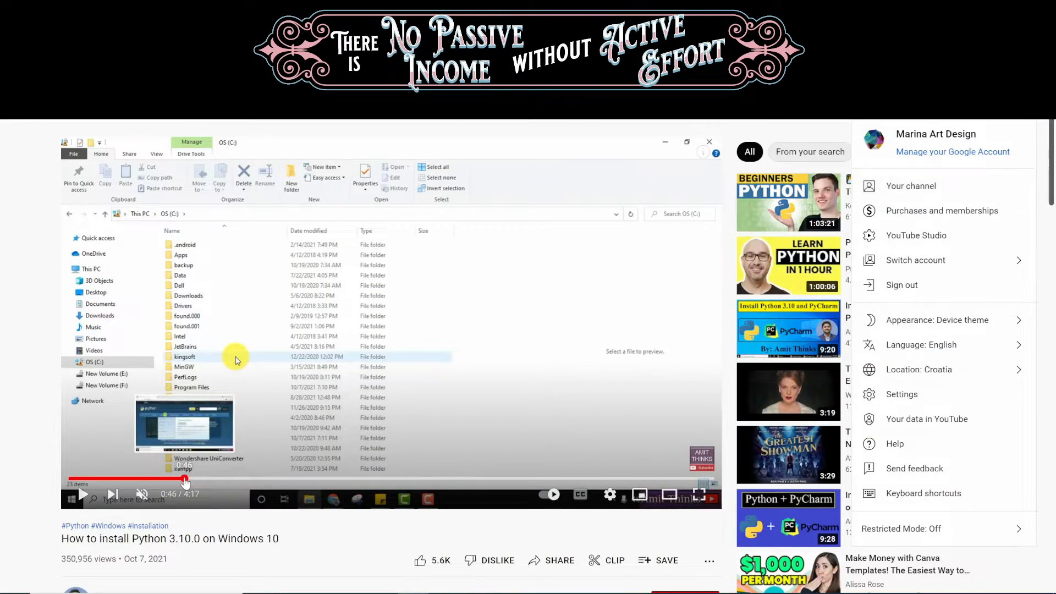
# Skip through the Python 3.10.0 installation video to 0:46, 1:21 and 1:31 to review the download and setup options.
pyautogui.click(185, 478)
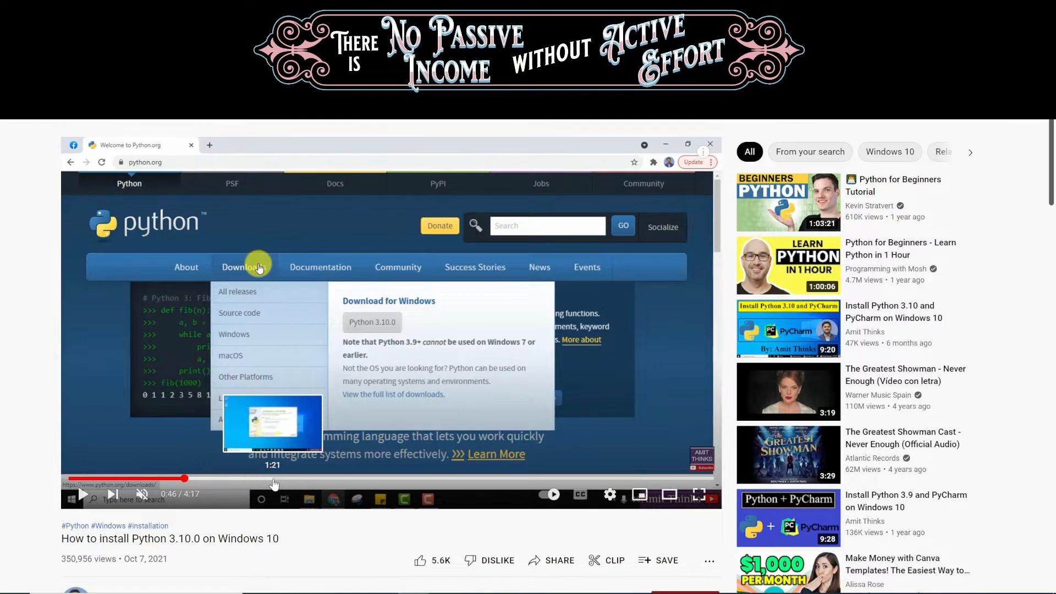
pyautogui.click(273, 479)
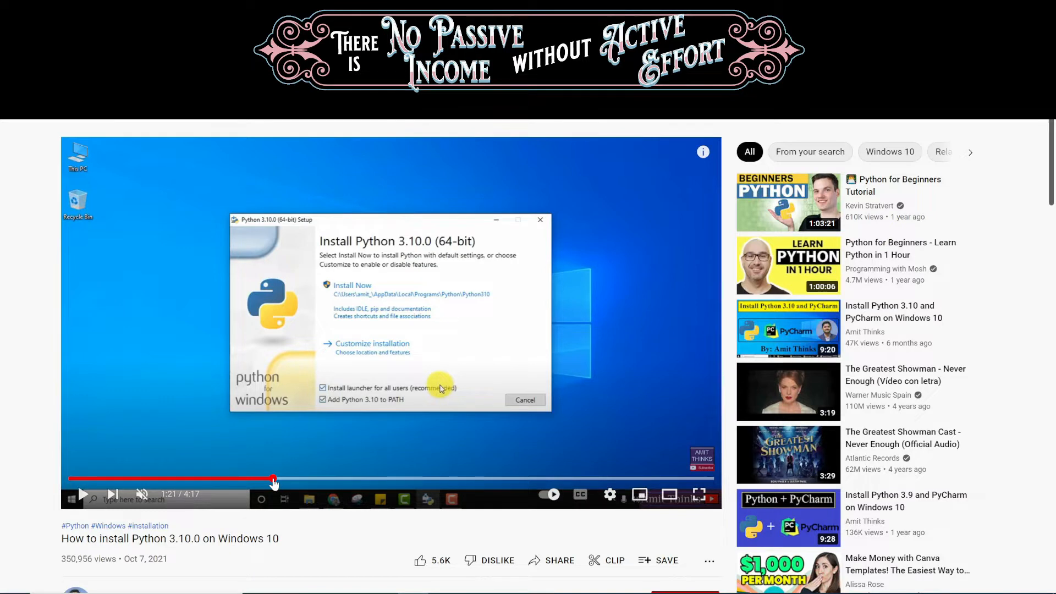
pyautogui.moveTo(273, 483); pyautogui.dragTo(298, 481)
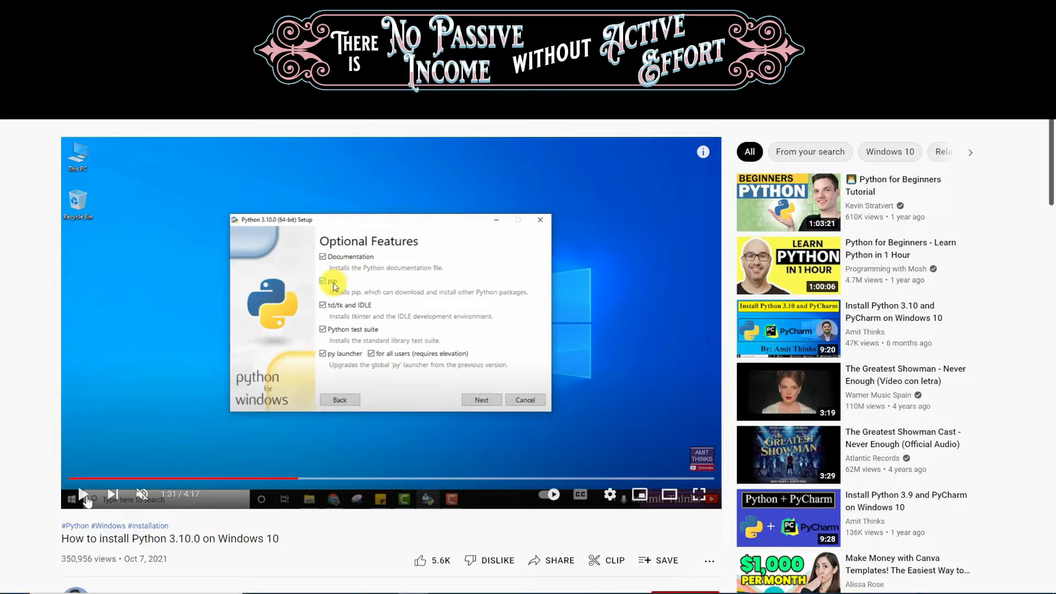
pyautogui.click(79, 496)
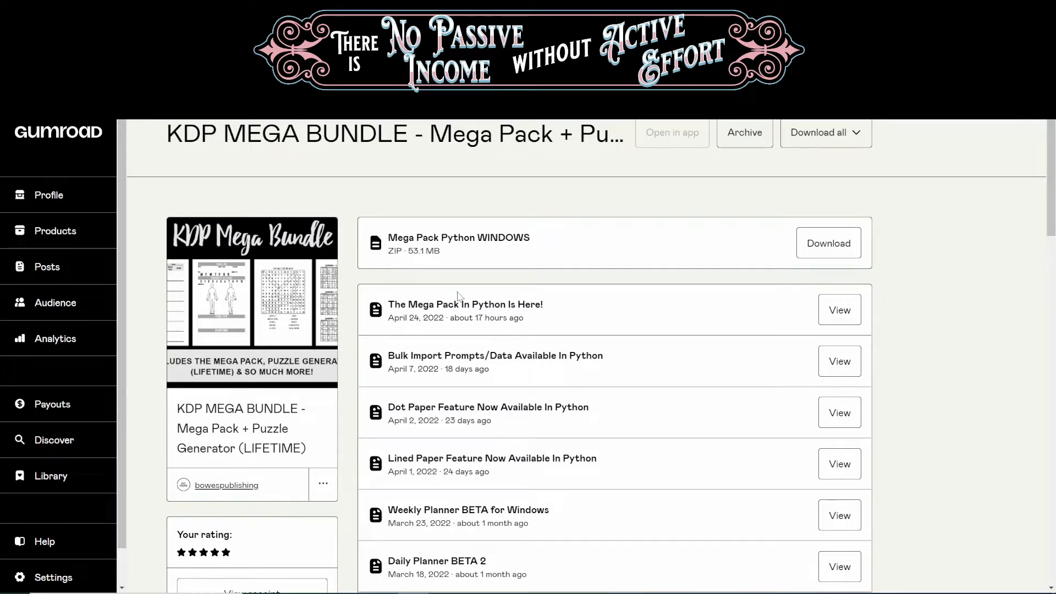
pyautogui.scroll(-1, 458, 293)
pyautogui.scroll(-3, 459, 293)
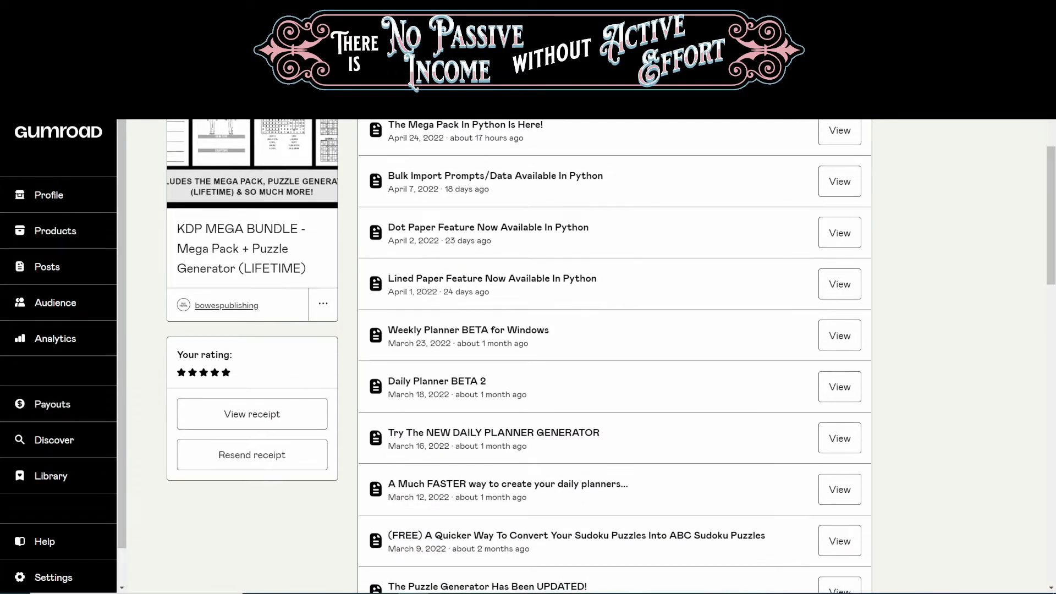
pyautogui.scroll(3, 460, 293)
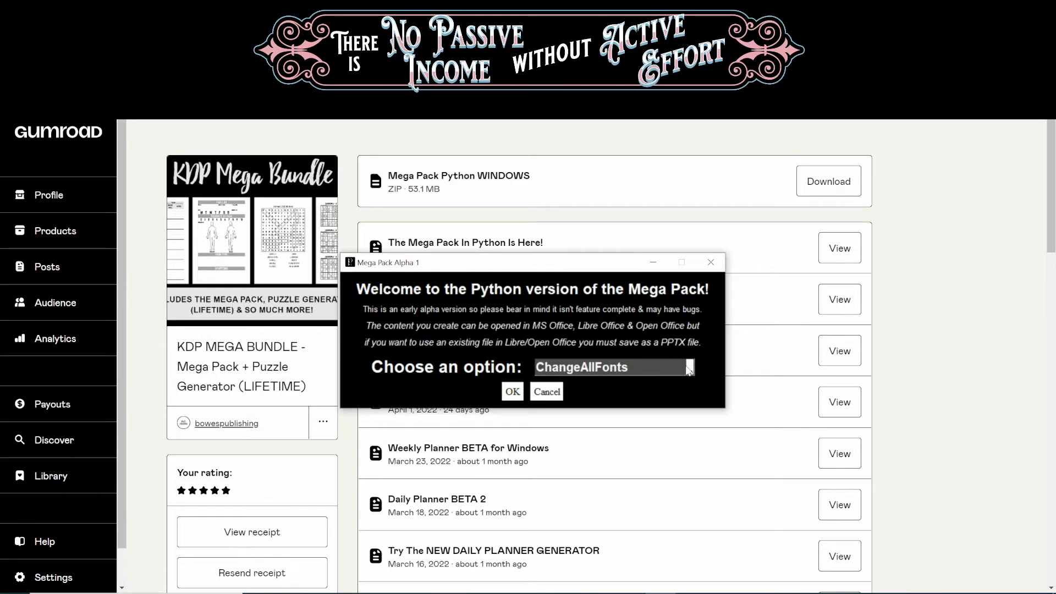
# Choose the ChangeAllFonts option in Mega Pack Alpha 1 and launch it.
pyautogui.click(690, 369)
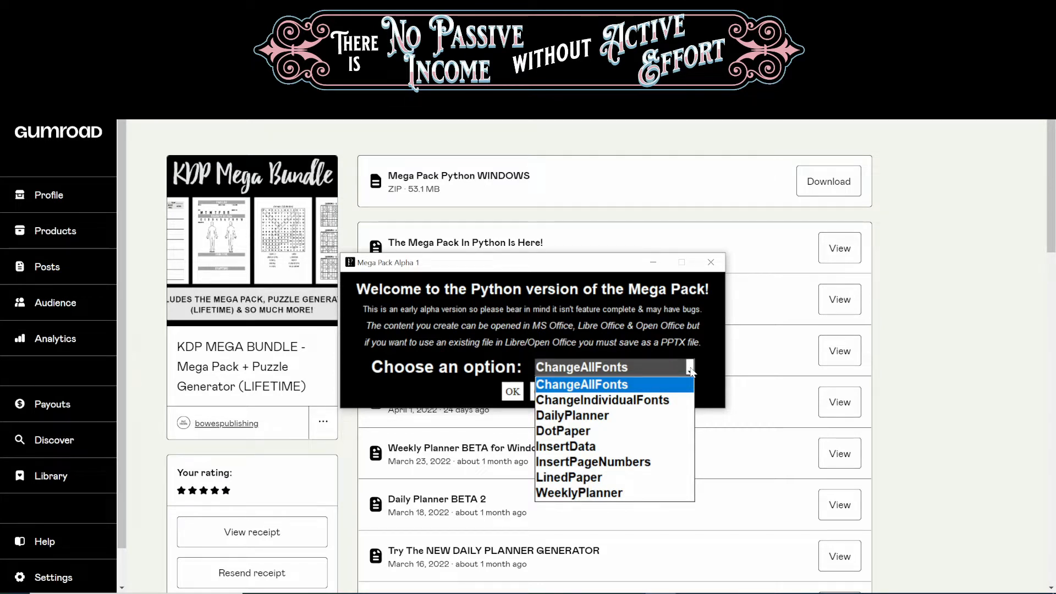
pyautogui.click(649, 383)
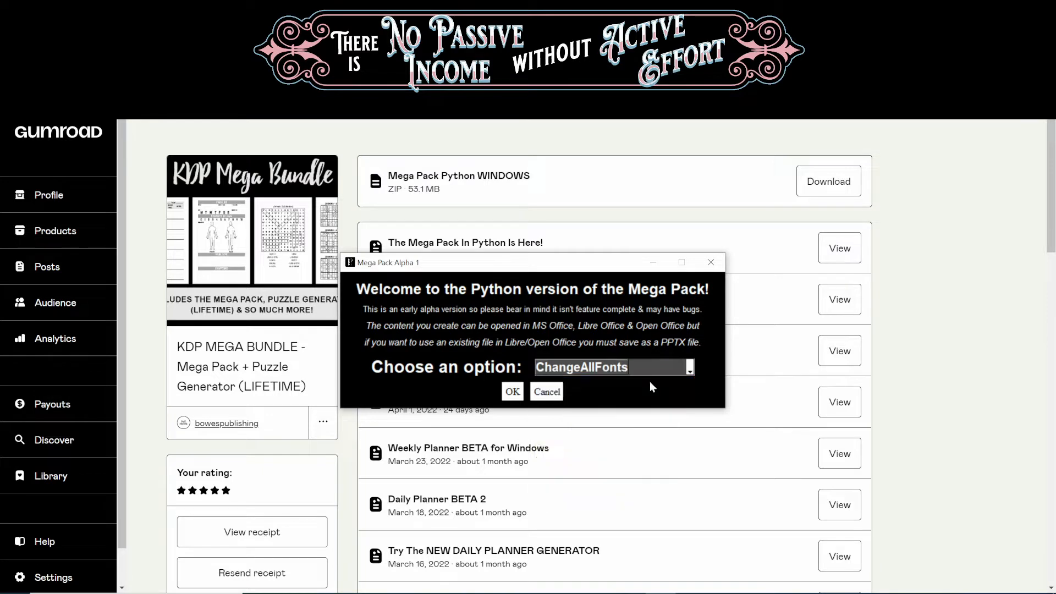
pyautogui.click(511, 393)
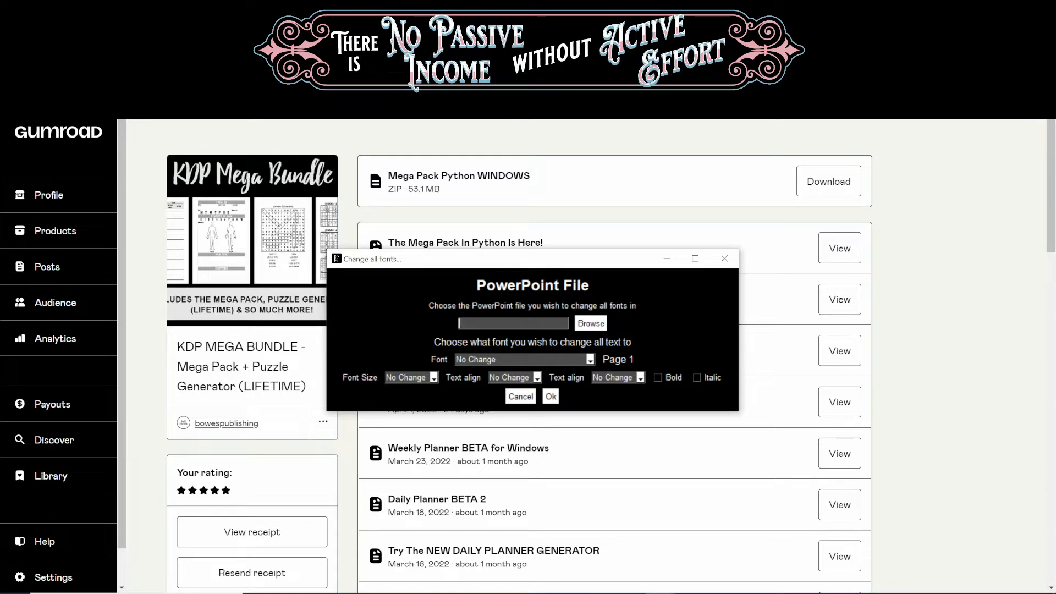
# Load tesrr.pptx from the Mega Pack Python WINDOWS folder as the PowerPoint file whose fonts are changed.
pyautogui.click(592, 325)
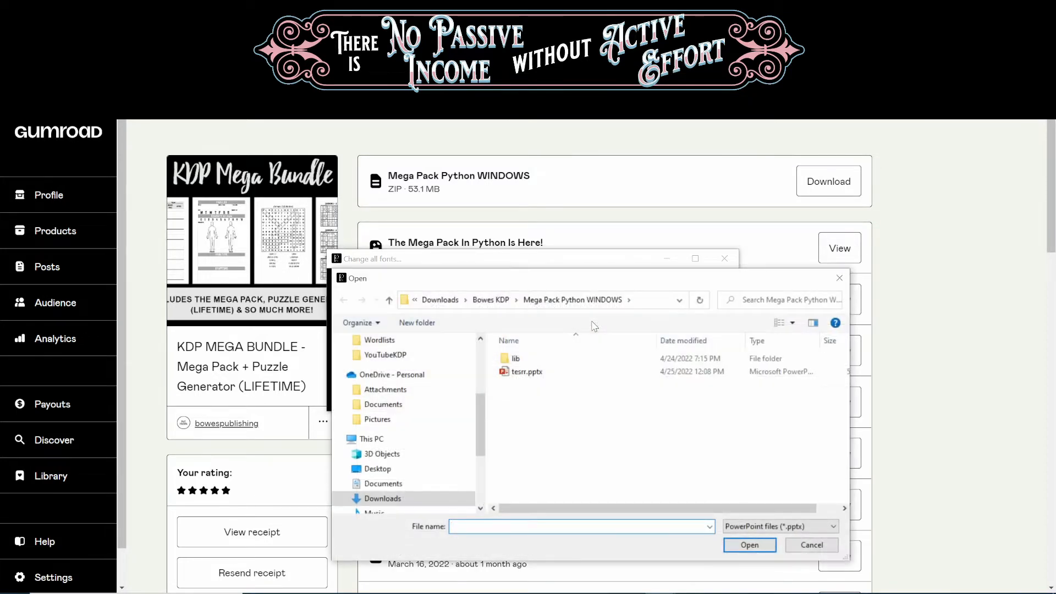
pyautogui.click(531, 372)
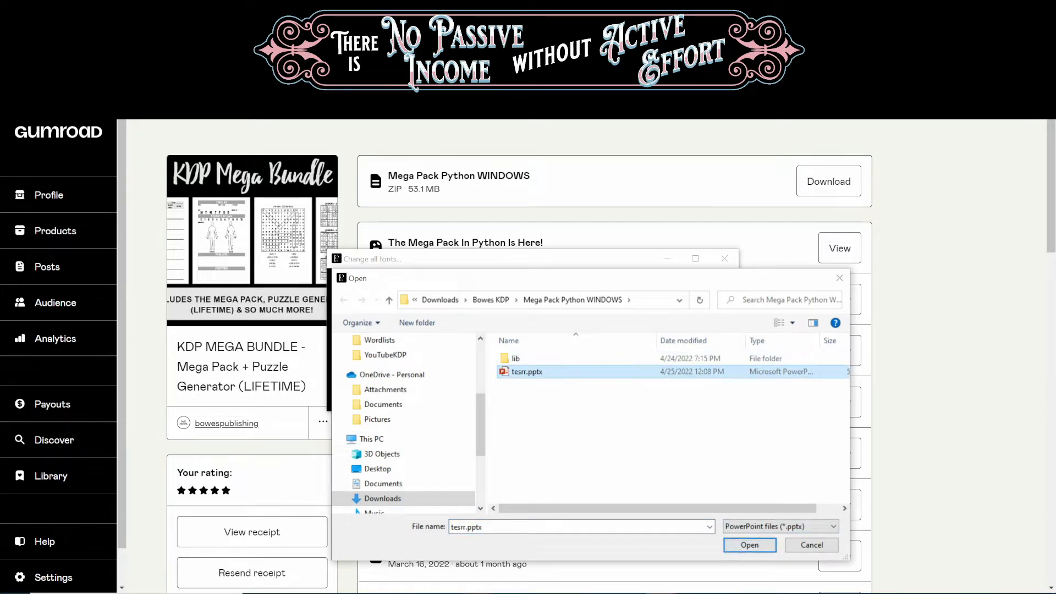
pyautogui.moveTo(475, 593)
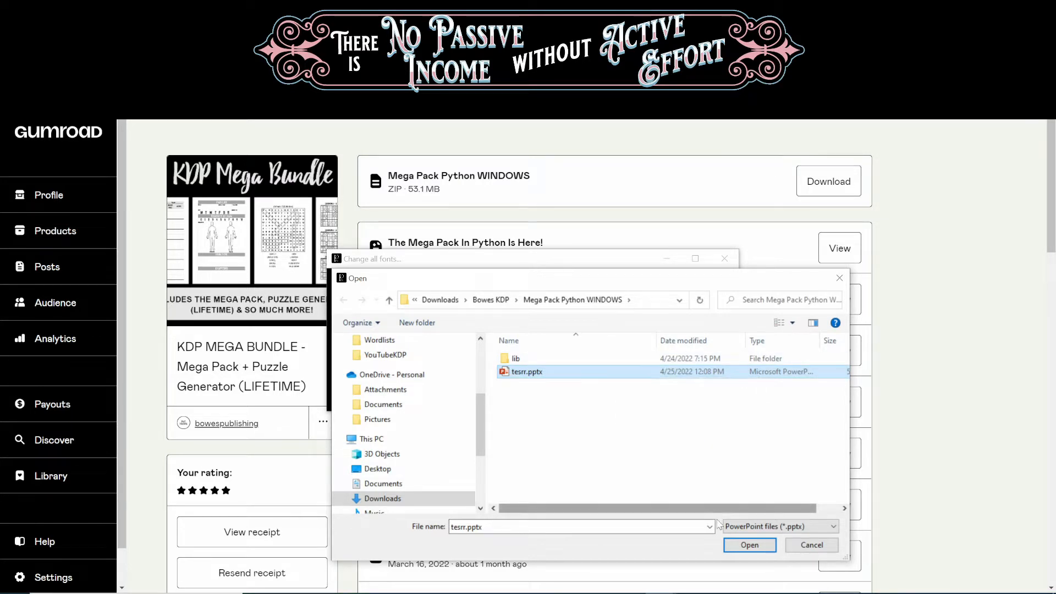
pyautogui.click(748, 546)
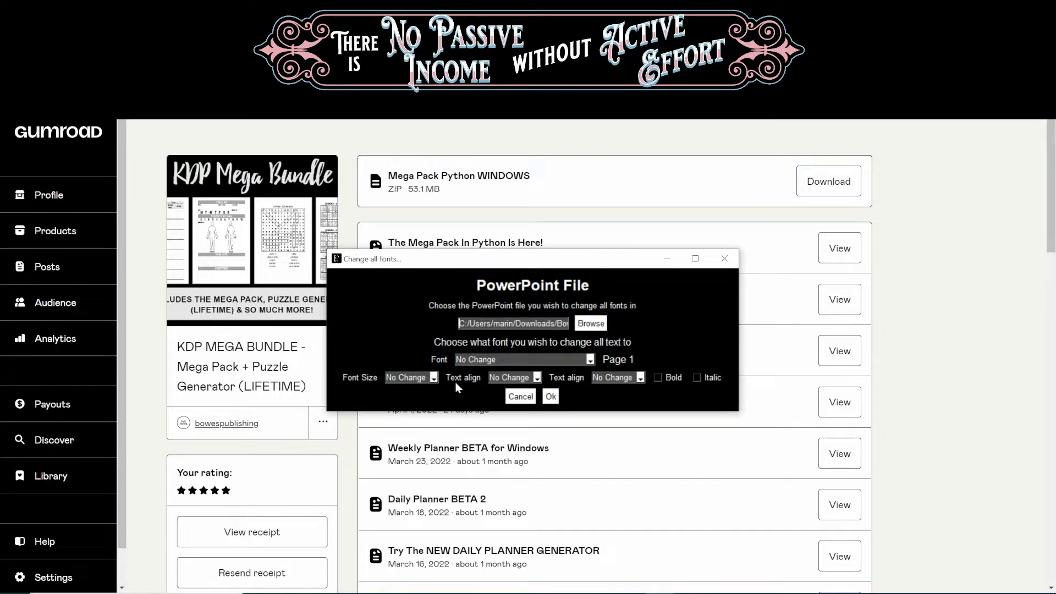
# Try Futura Bk BT, Freestyle Script and Hamela in turn as the replacement font to preview them.
pyautogui.click(592, 361)
pyautogui.moveTo(589, 380); pyautogui.dragTo(591, 450)
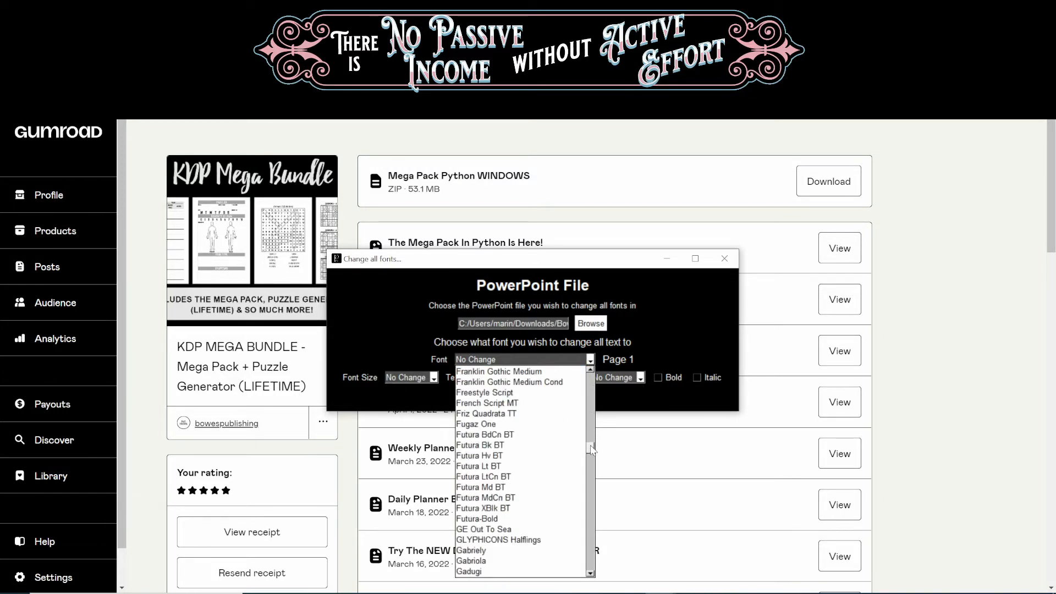
pyautogui.click(484, 444)
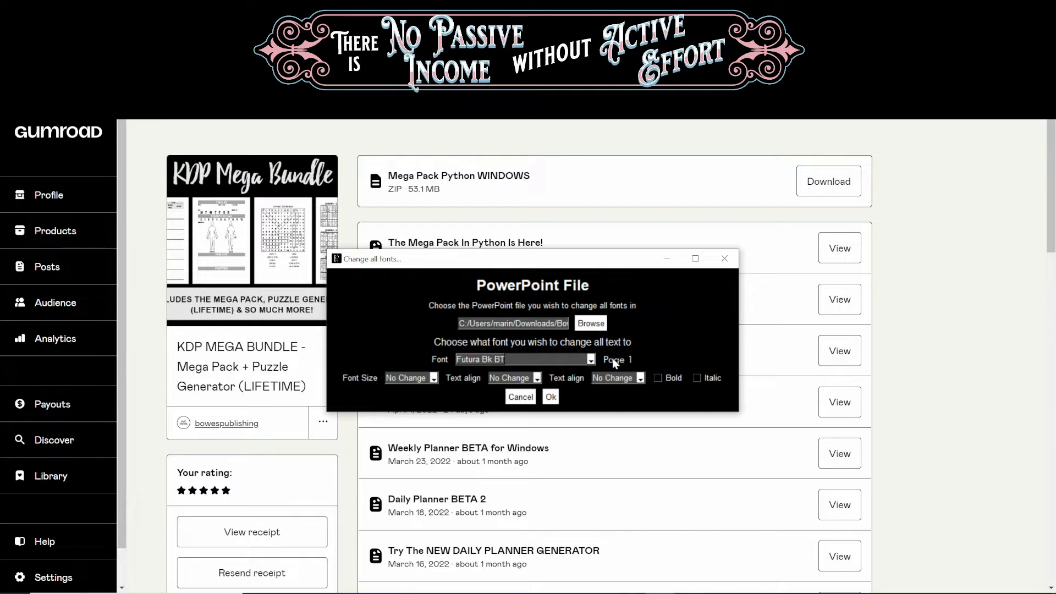
pyautogui.click(590, 360)
pyautogui.click(527, 395)
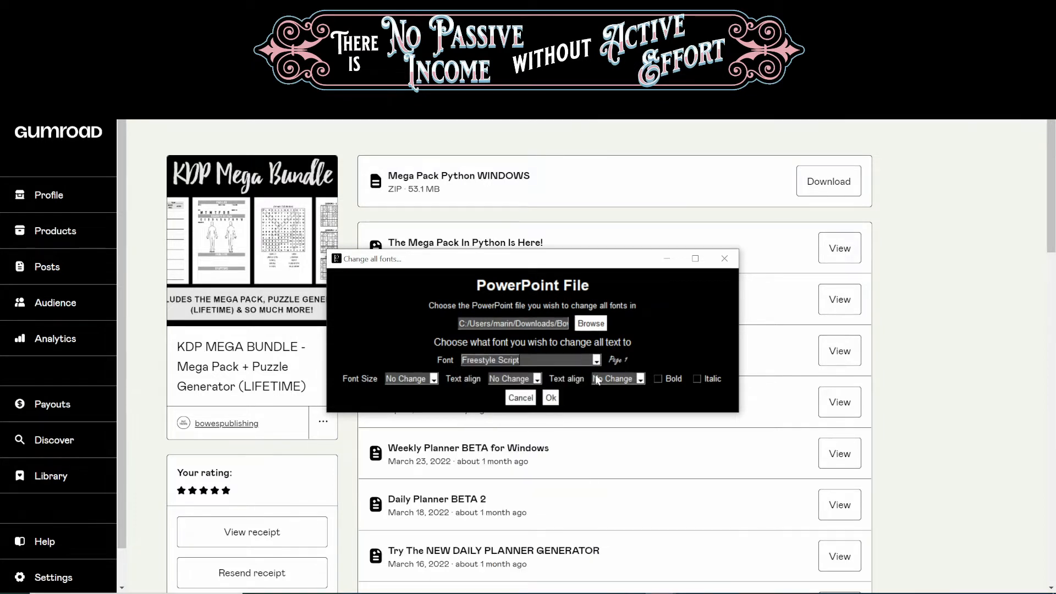
pyautogui.click(596, 359)
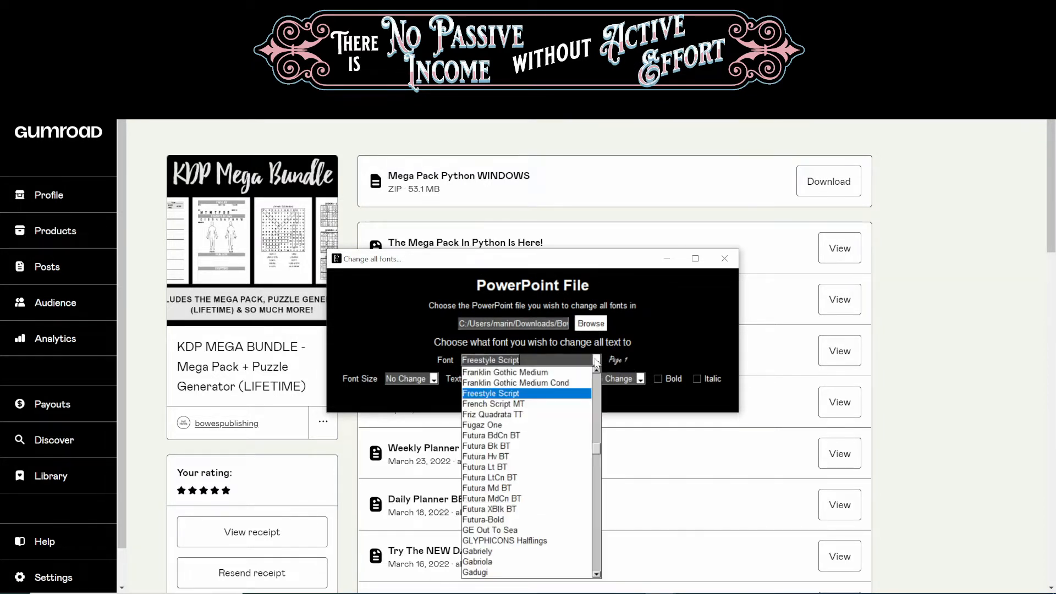
pyautogui.scroll(-20, 499, 405)
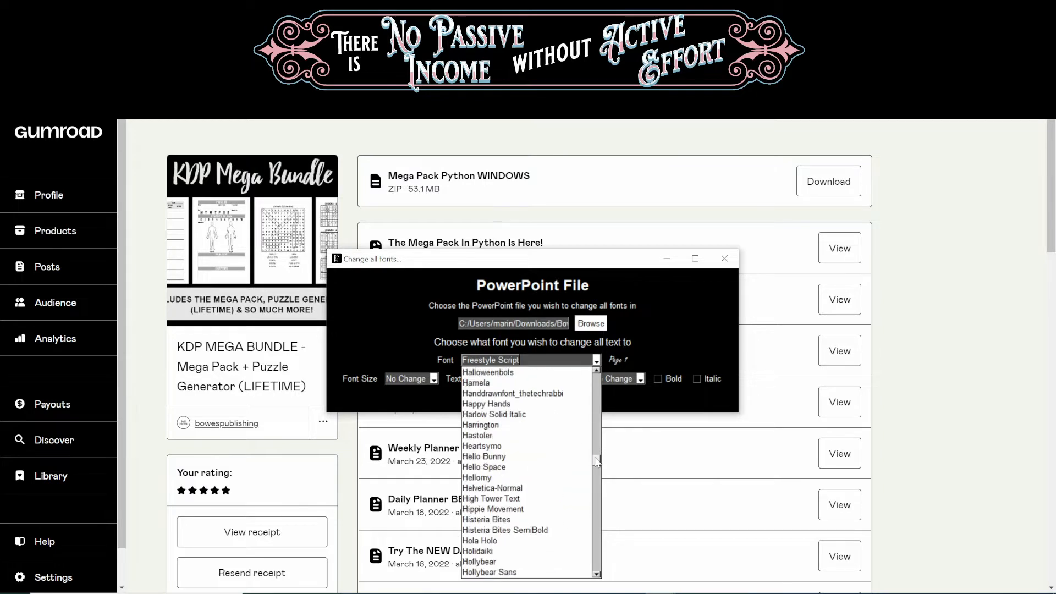
pyautogui.click(495, 435)
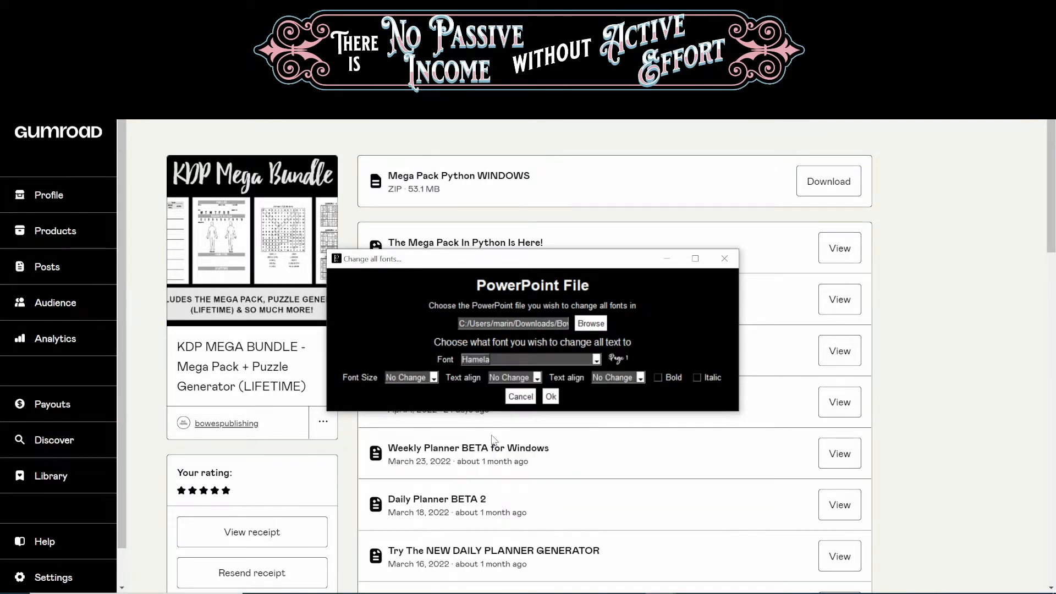
# Choose Japon as the font for all text in the presentation.
pyautogui.click(597, 361)
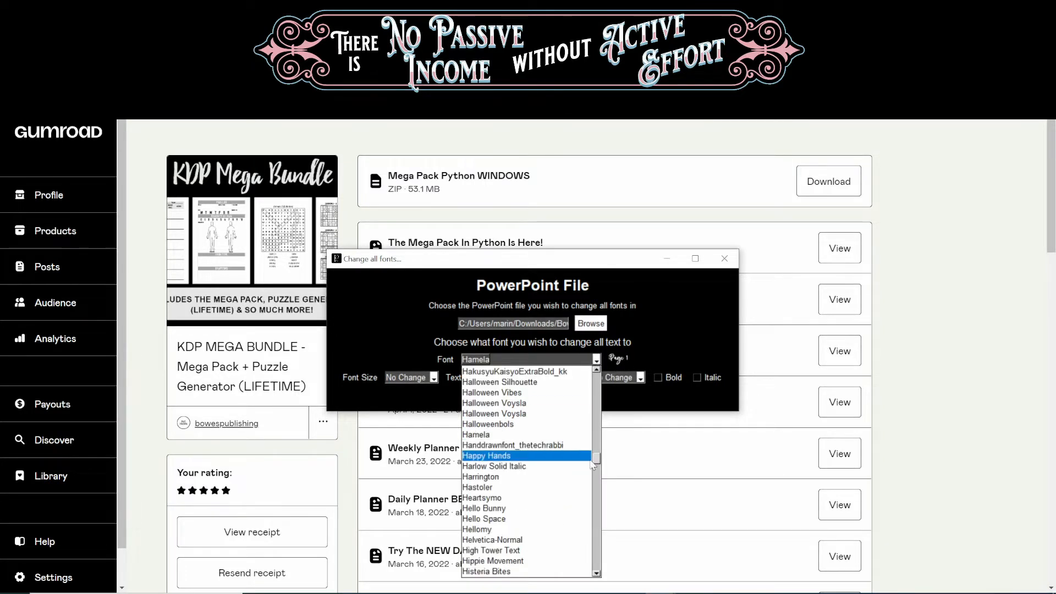
pyautogui.scroll(-4, 552, 465)
pyautogui.click(534, 467)
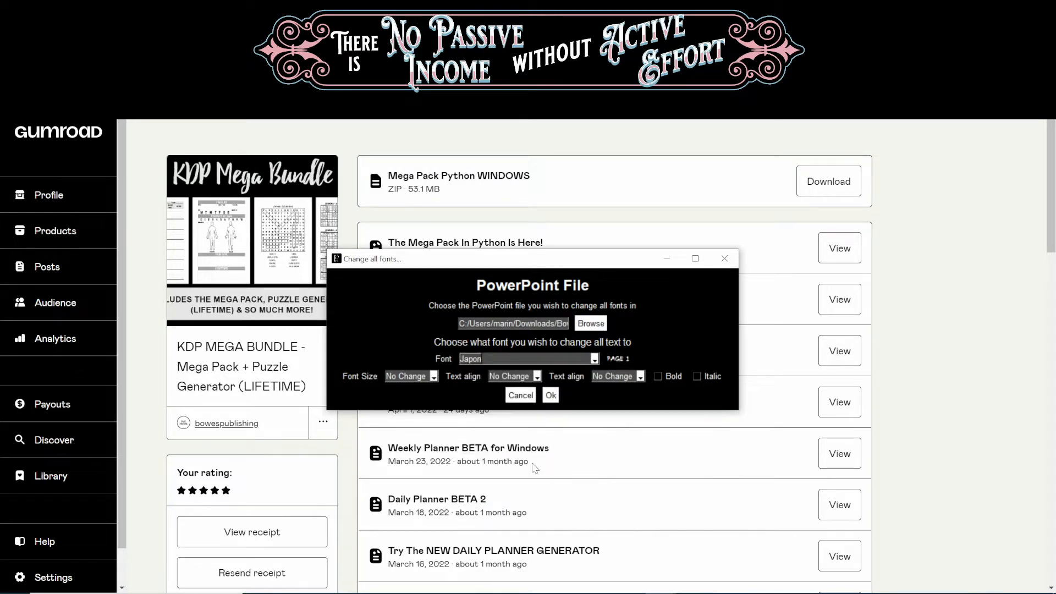
# Look over the available font sizes and set the font size to 30.
pyautogui.click(434, 376)
pyautogui.scroll(-1, 433, 442)
pyautogui.moveTo(432, 439); pyautogui.dragTo(436, 387)
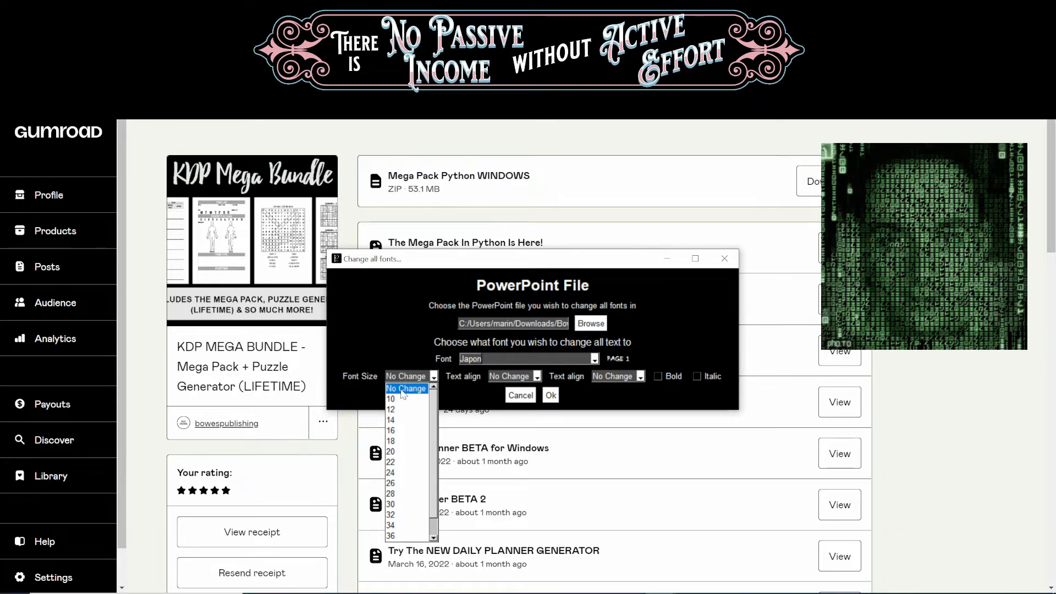
pyautogui.scroll(-1, 430, 446)
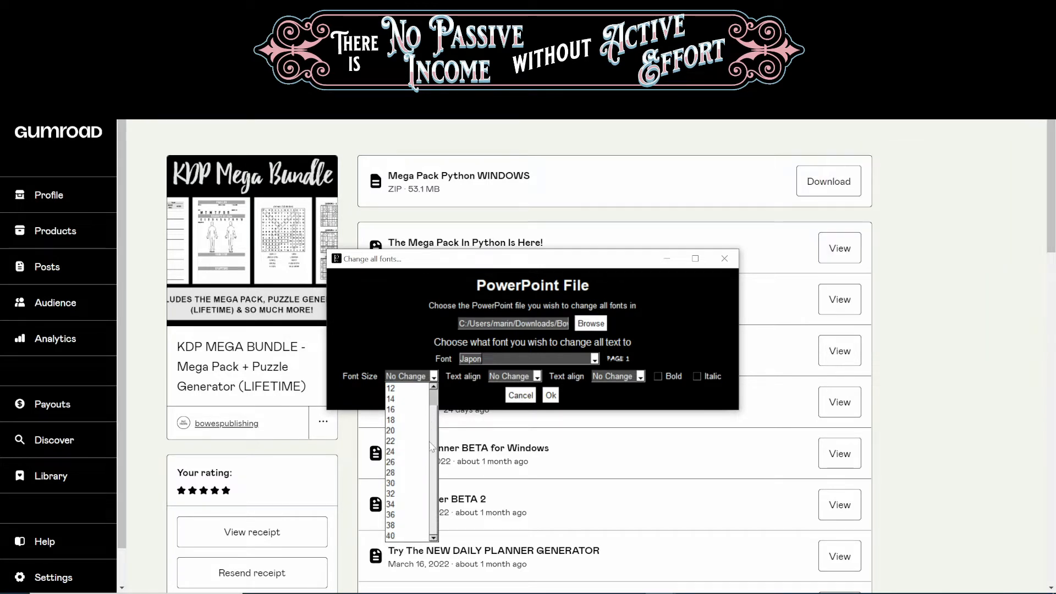
pyautogui.moveTo(430, 442); pyautogui.dragTo(433, 485)
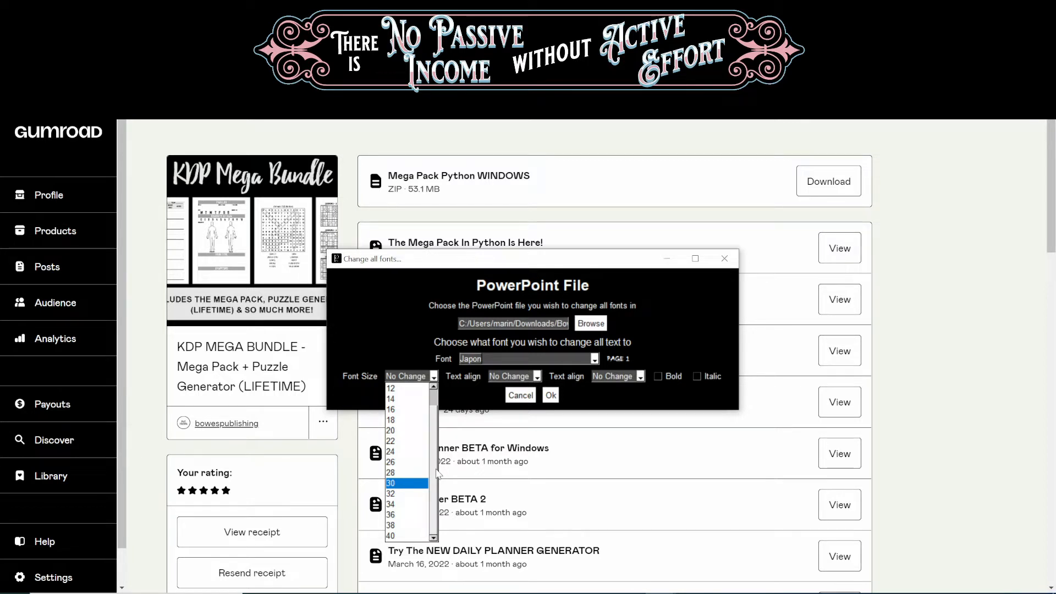
pyautogui.scroll(1, 437, 474)
pyautogui.scroll(-1, 437, 473)
pyautogui.scroll(1, 439, 467)
pyautogui.scroll(-1, 438, 494)
pyautogui.scroll(-1, 435, 486)
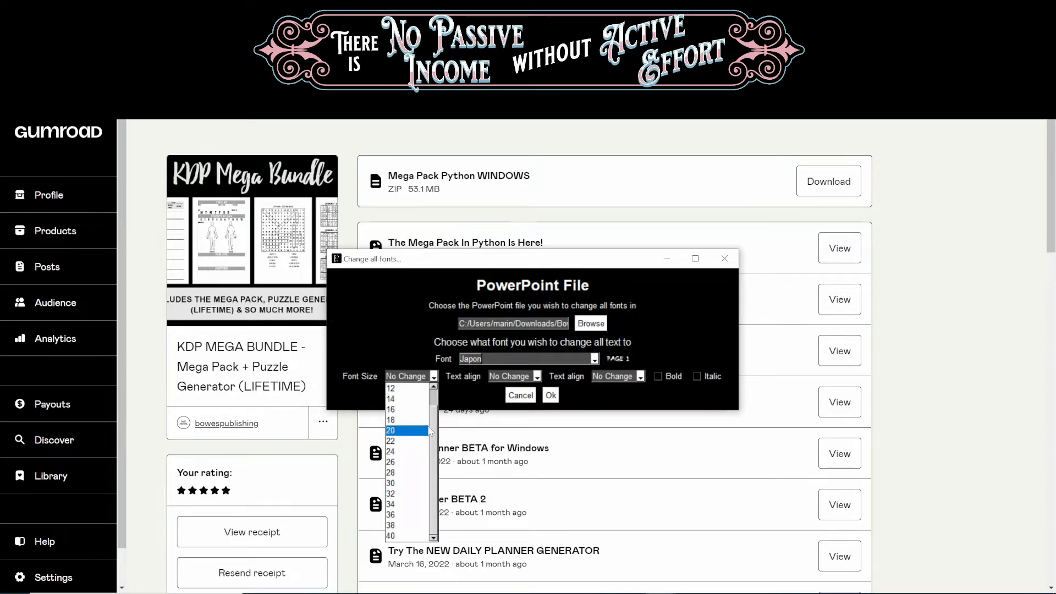
pyautogui.click(422, 374)
pyautogui.click(434, 376)
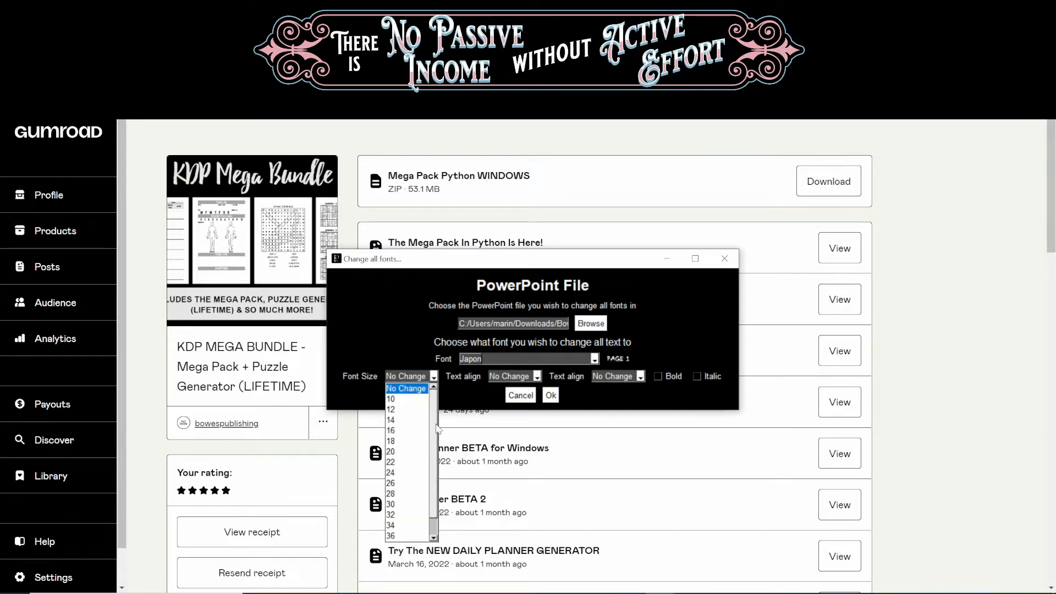
pyautogui.click(390, 484)
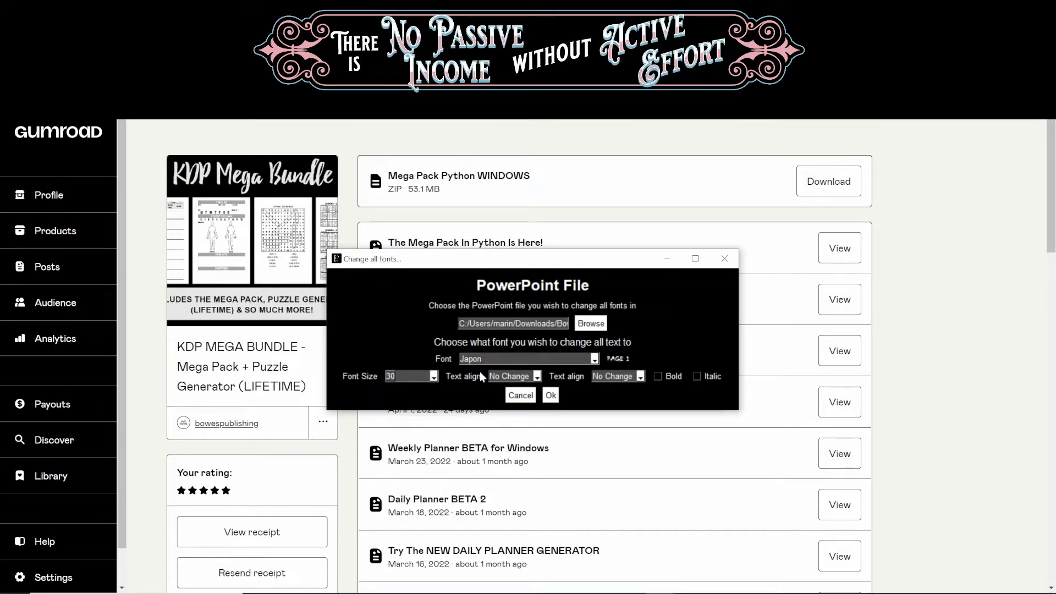
# Set the horizontal text alignment to Centre and the vertical text alignment to Middle.
pyautogui.click(537, 378)
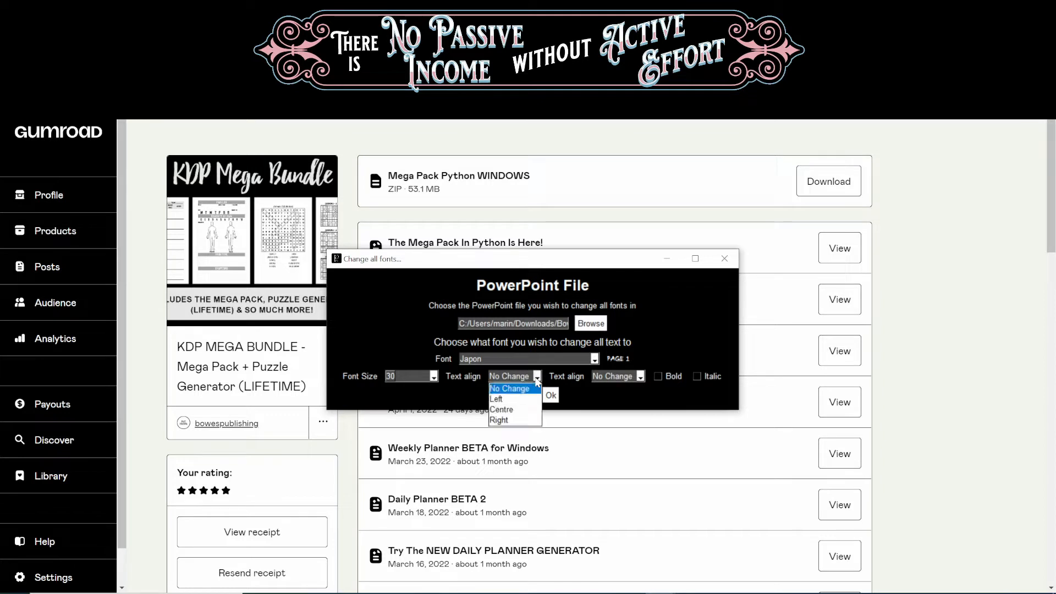
pyautogui.click(536, 379)
pyautogui.click(640, 376)
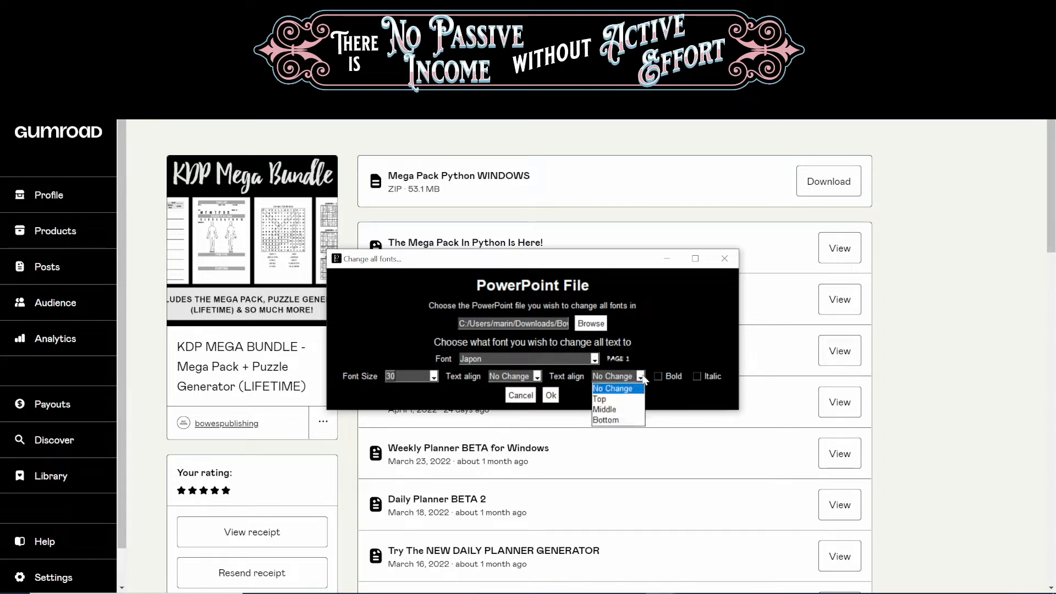
pyautogui.click(641, 377)
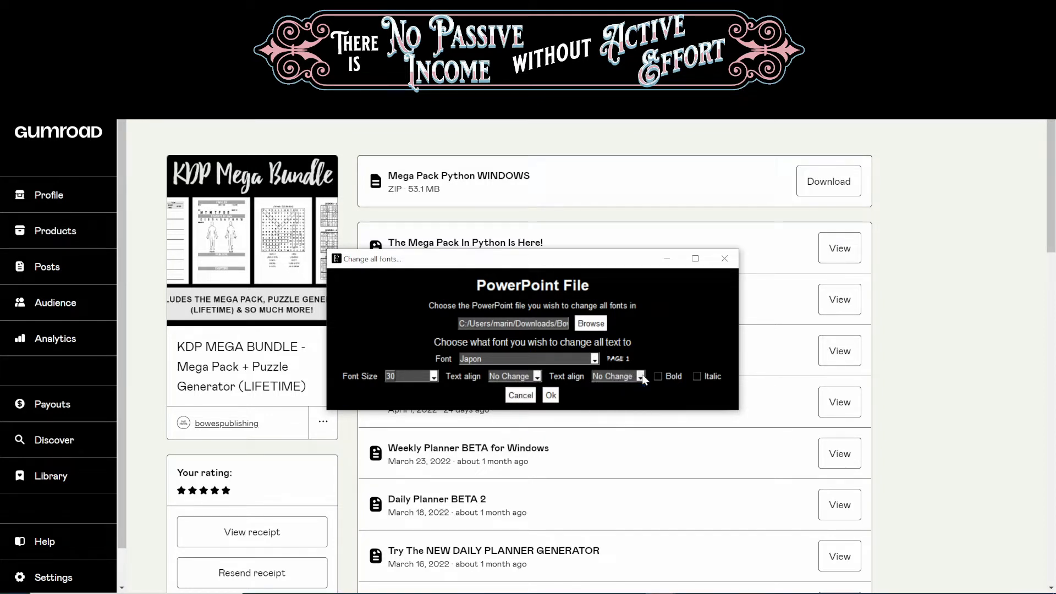
pyautogui.click(537, 377)
pyautogui.click(537, 410)
pyautogui.click(640, 376)
pyautogui.click(613, 409)
# Turn on bold and apply the font changes to the whole PowerPoint file.
pyautogui.click(658, 377)
pyautogui.click(550, 397)
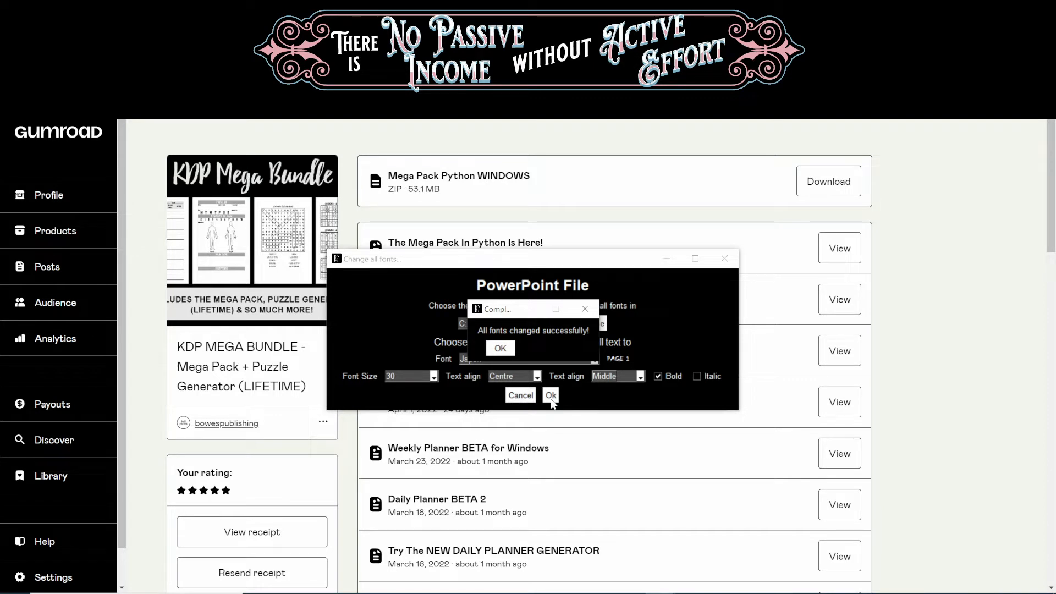
pyautogui.click(502, 348)
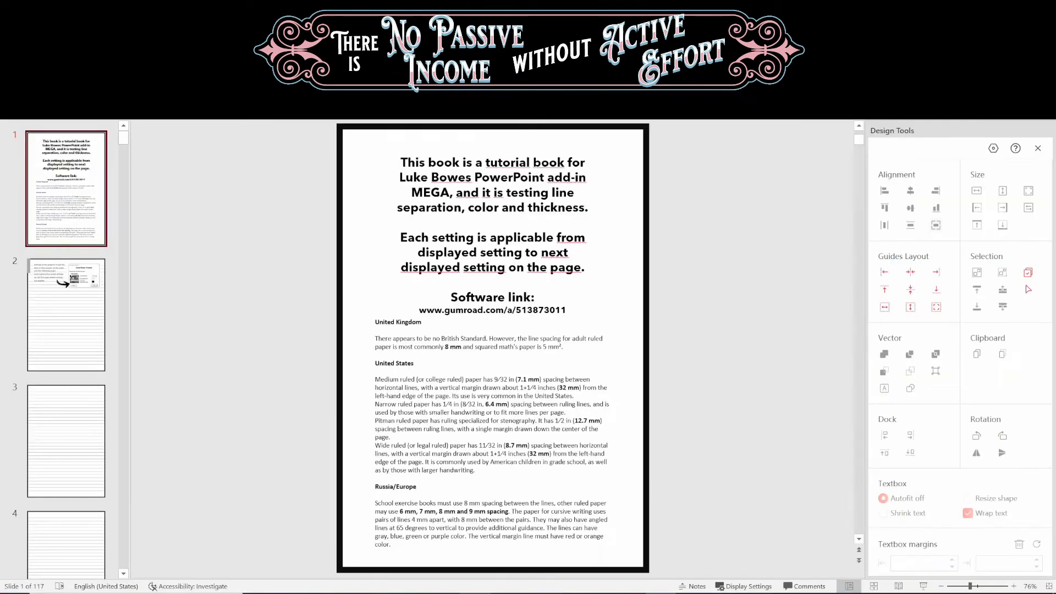
# Switch to PowerPoint, open the restyled tesrr.pptx presentation and check the text on its second slide.
pyautogui.click(16, 31)
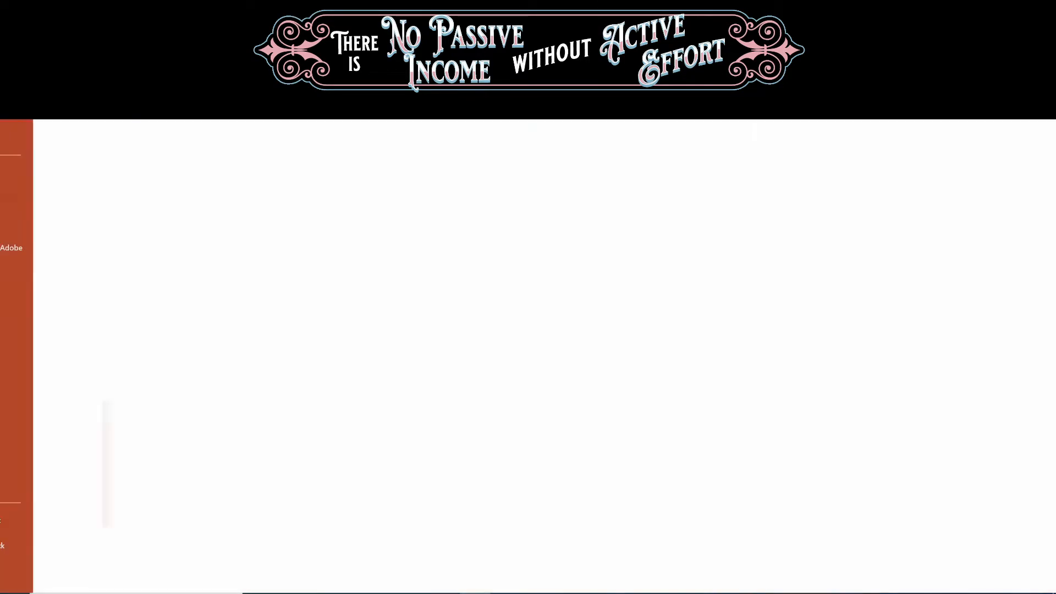
pyautogui.click(164, 311)
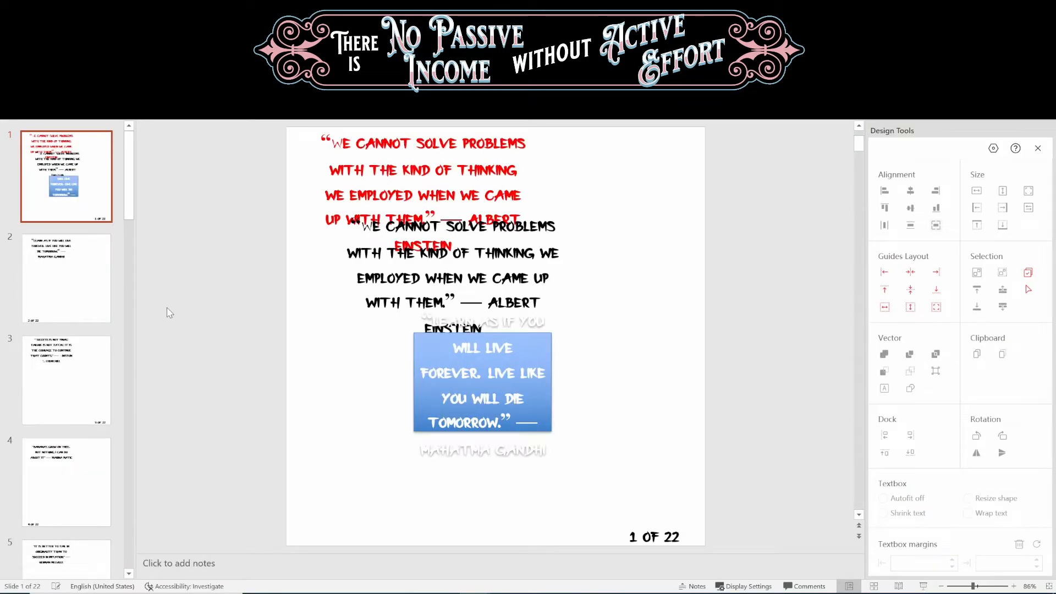
pyautogui.click(90, 277)
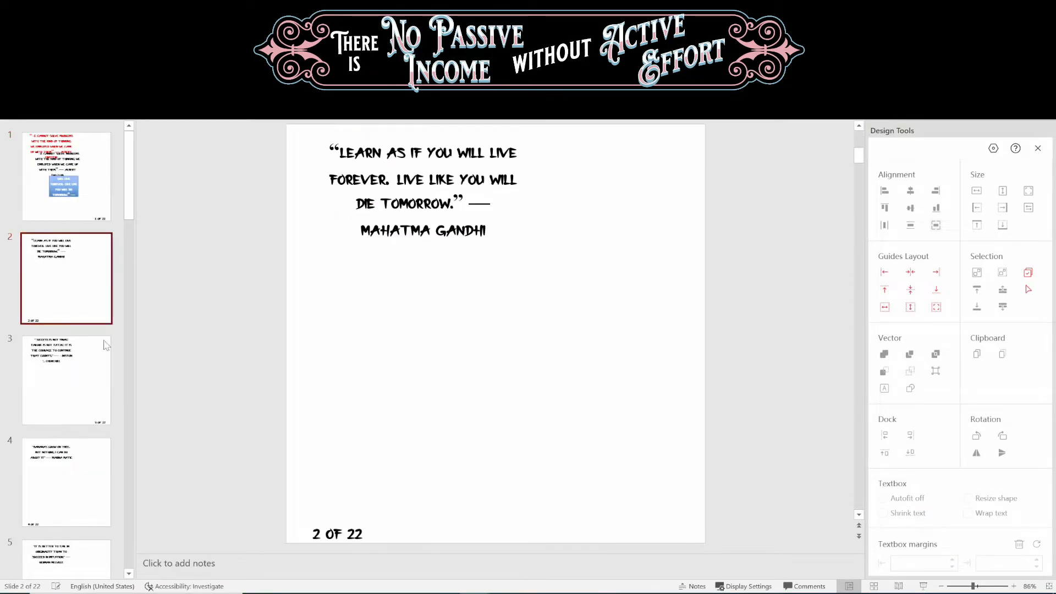
# Look through slides 3 to 8 to check the restyled quotes, and return to slide 1.
pyautogui.click(94, 377)
pyautogui.click(91, 442)
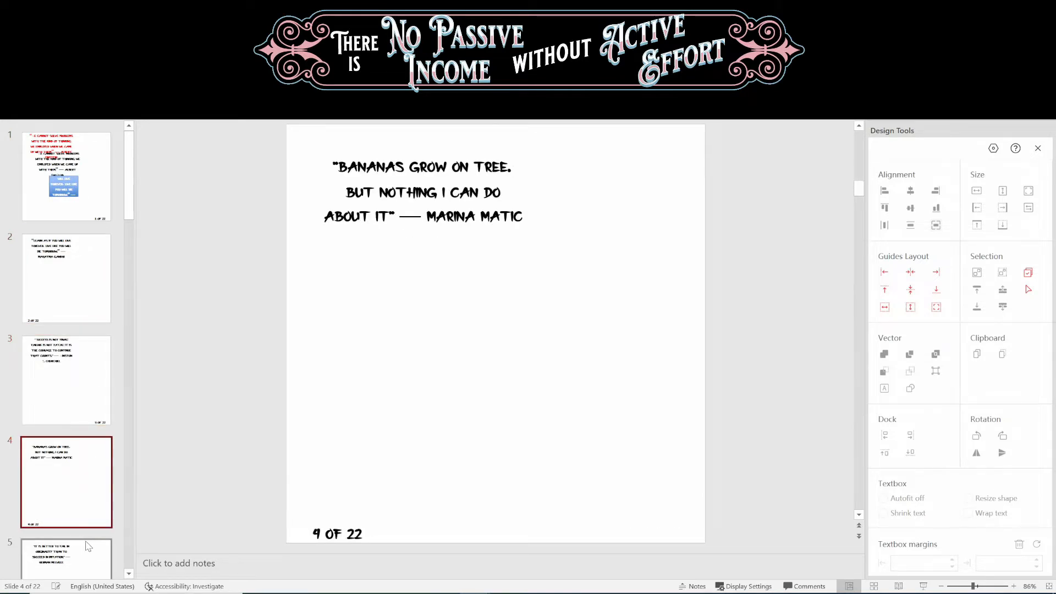
pyautogui.click(88, 547)
pyautogui.click(87, 566)
pyautogui.click(86, 566)
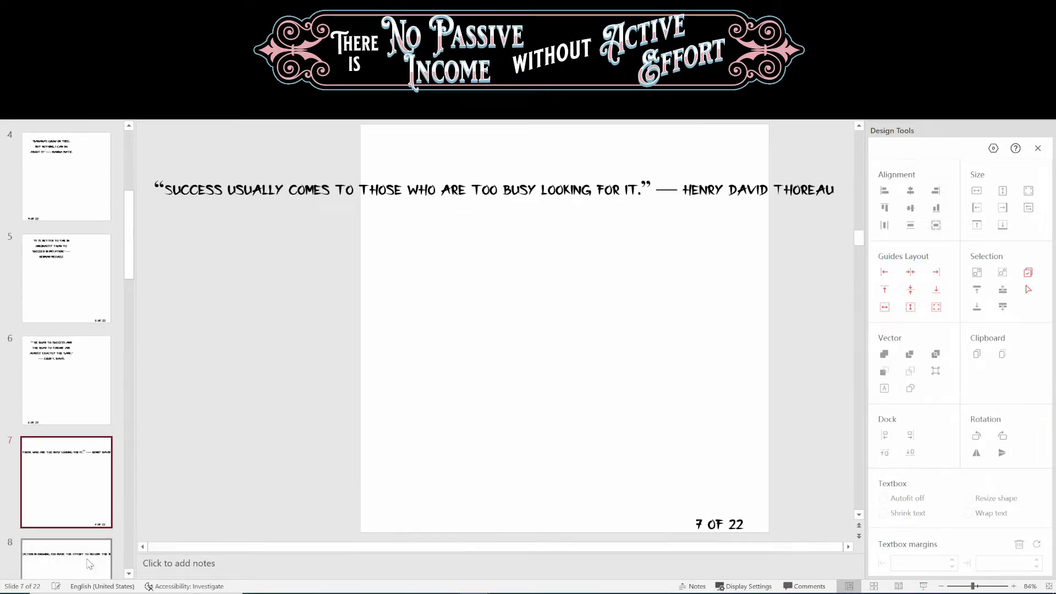
pyautogui.click(92, 569)
pyautogui.click(80, 401)
pyautogui.click(77, 307)
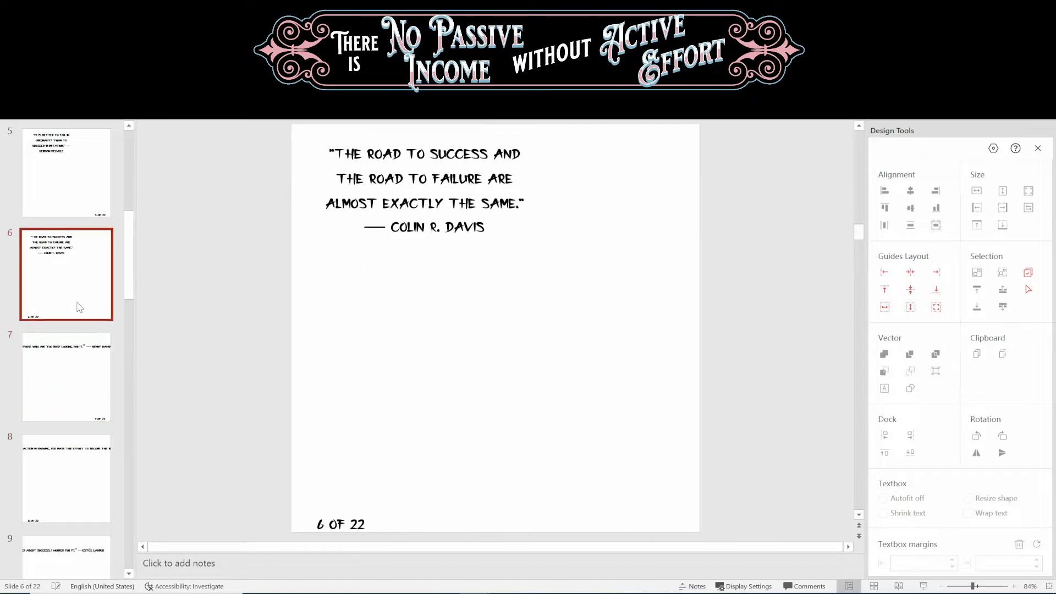
pyautogui.click(77, 222)
pyautogui.scroll(4, 484, 319)
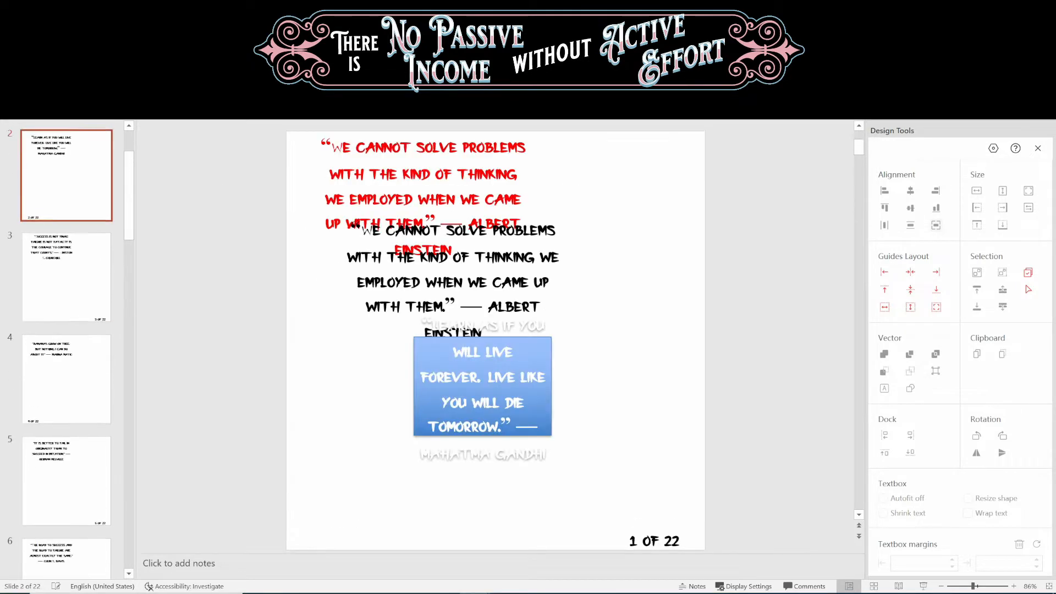
# Separate the overlapping quotes on slide 1 by moving the black quote right and down and the blue box toward the slide's lower-left corner.
pyautogui.click(453, 289)
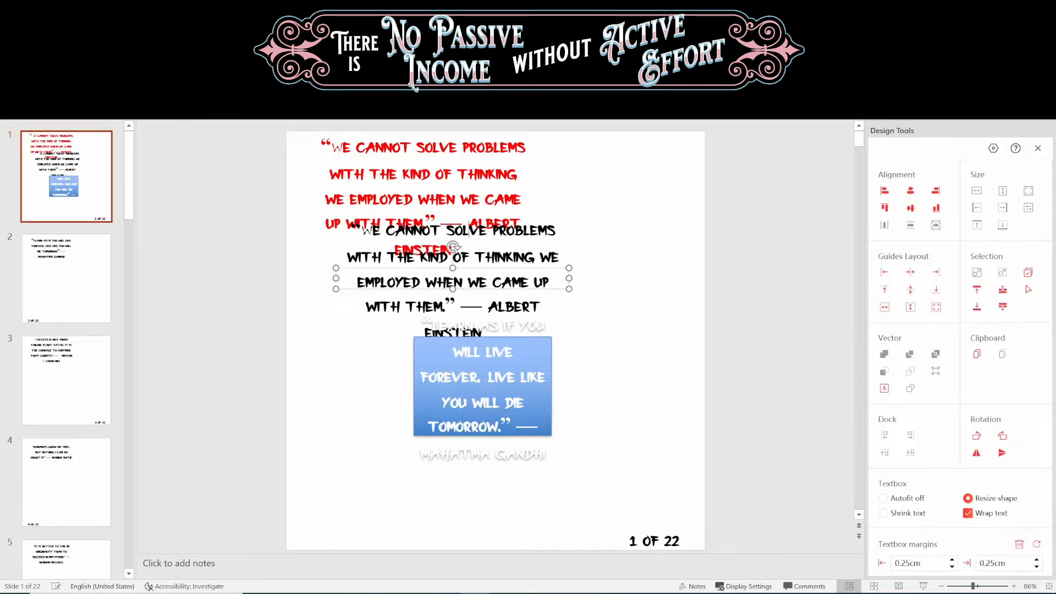
pyautogui.moveTo(487, 269); pyautogui.dragTo(633, 300)
pyautogui.click(455, 338)
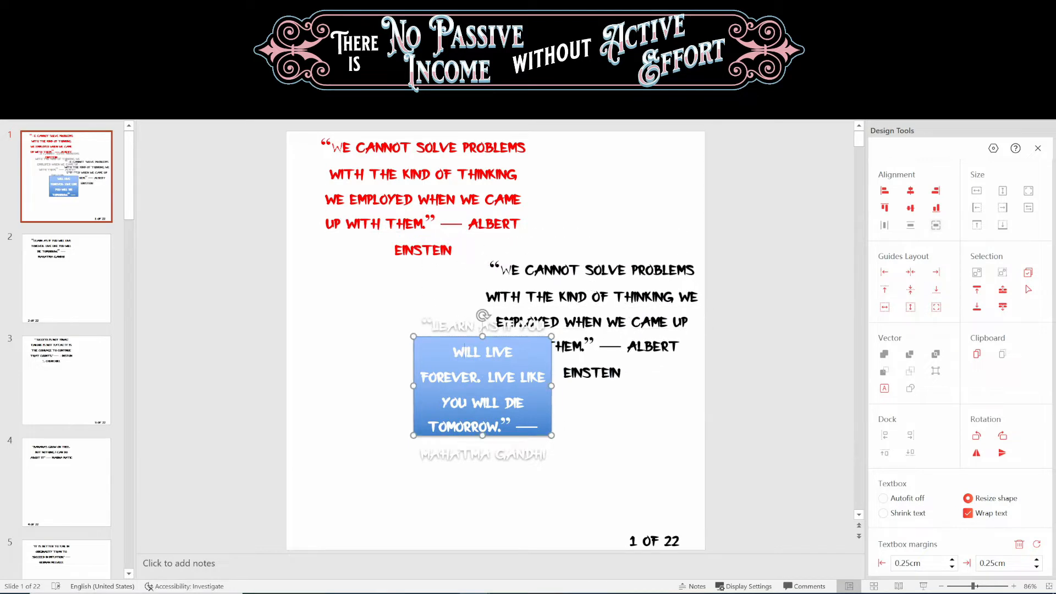
pyautogui.moveTo(454, 338); pyautogui.dragTo(351, 400)
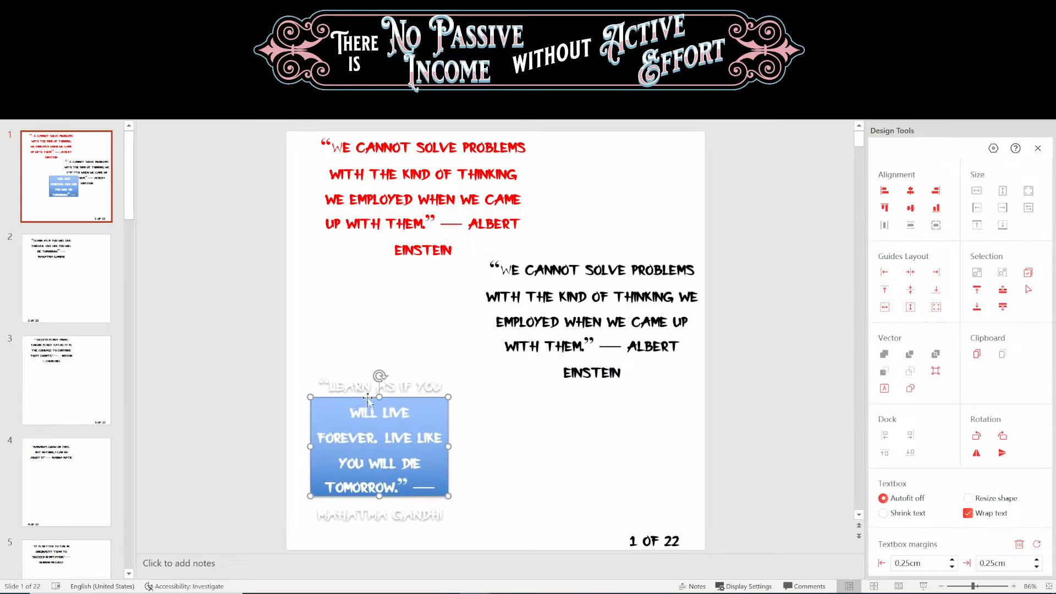
pyautogui.click(515, 324)
pyautogui.moveTo(553, 311); pyautogui.dragTo(567, 268)
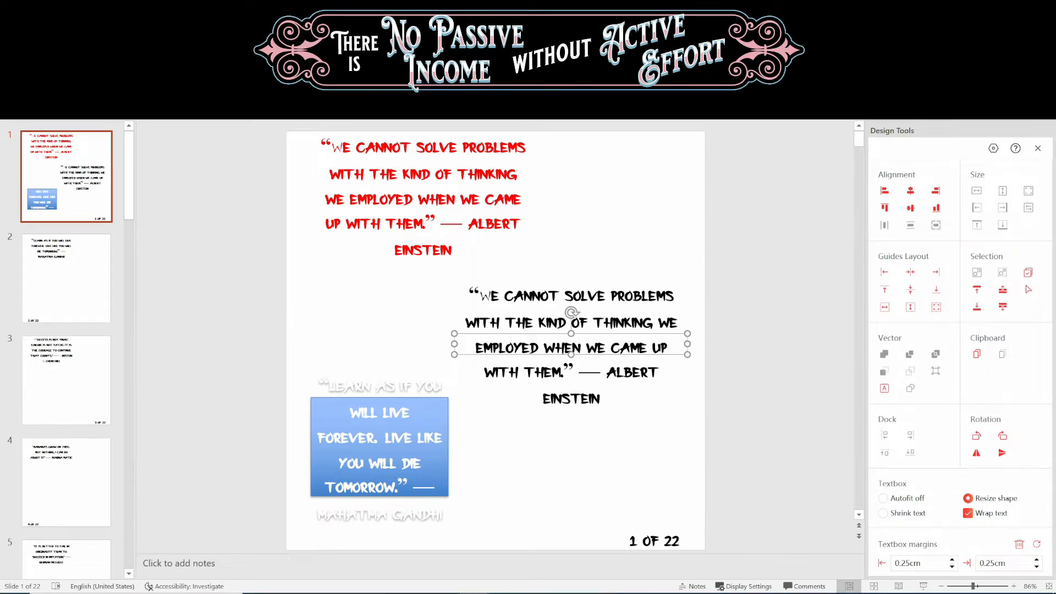
pyautogui.moveTo(570, 356); pyautogui.dragTo(564, 423)
# Select the blue, black and red quote shapes on slide 1 in turn to compare their restyled text.
pyautogui.click(429, 434)
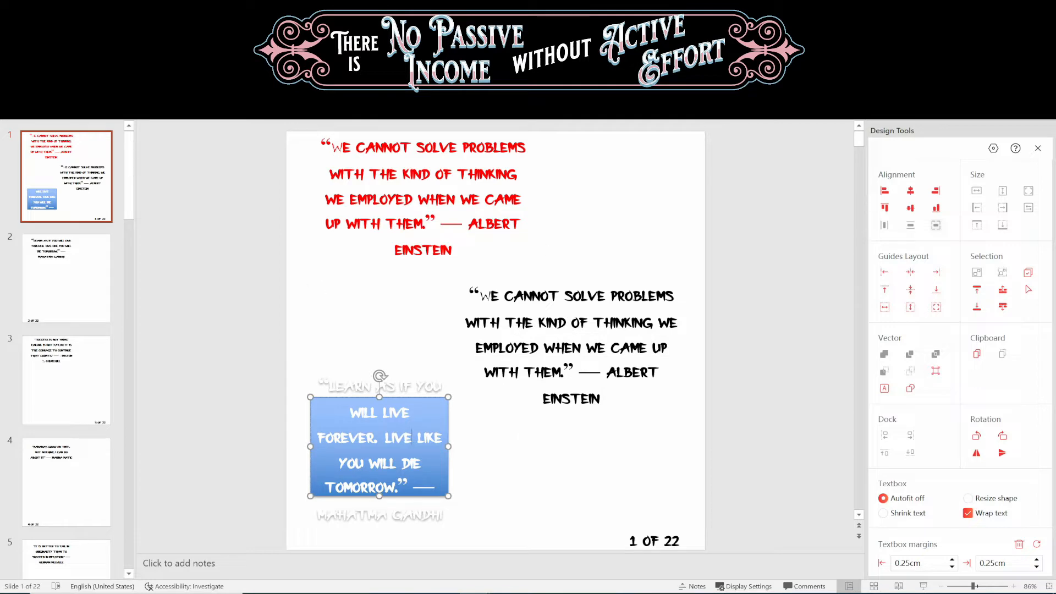
pyautogui.click(532, 323)
pyautogui.click(426, 221)
pyautogui.click(532, 324)
pyautogui.click(426, 221)
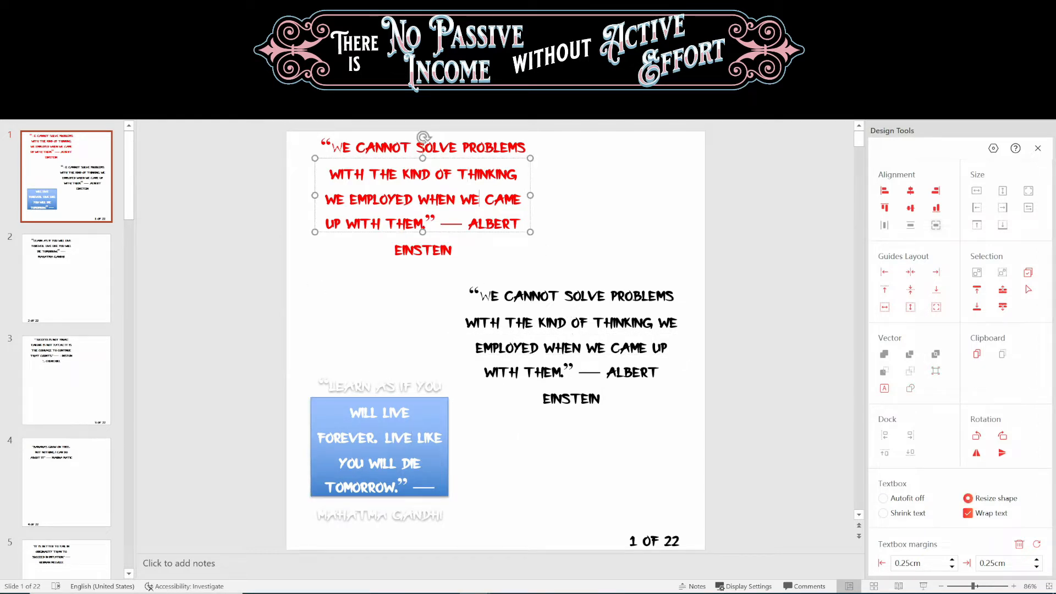
pyautogui.click(532, 323)
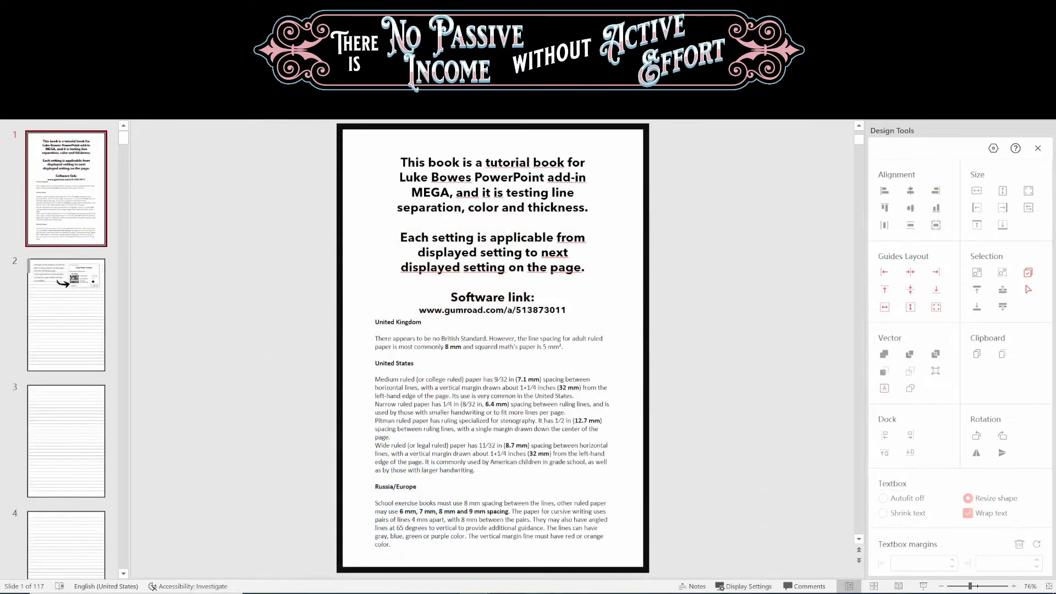
# Return to tesrr.pptx and close it without saving the changes.
pyautogui.moveTo(475, 593)
pyautogui.click(542, 555)
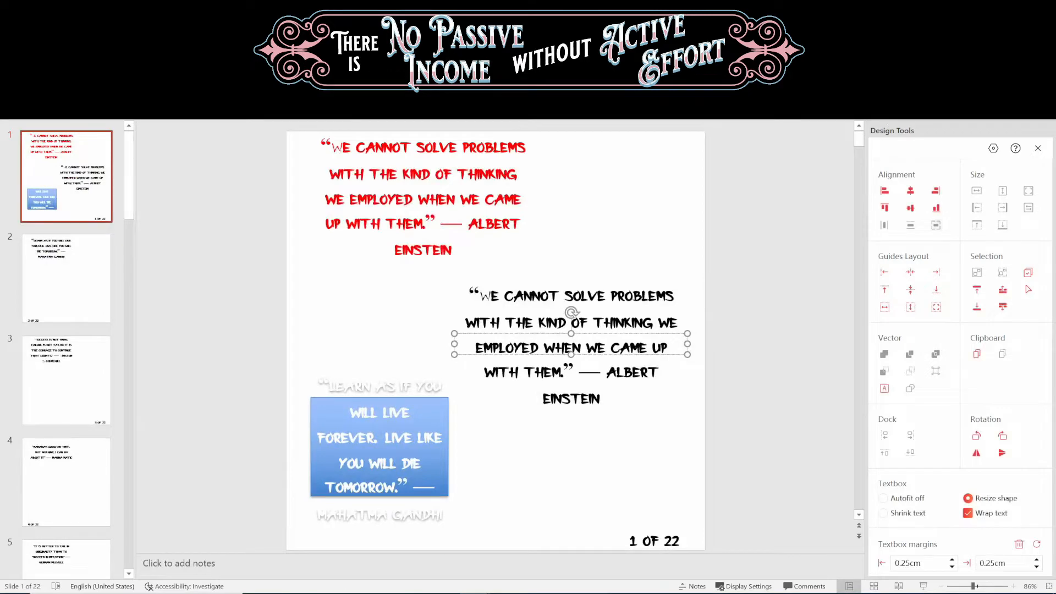
pyautogui.click(1043, 8)
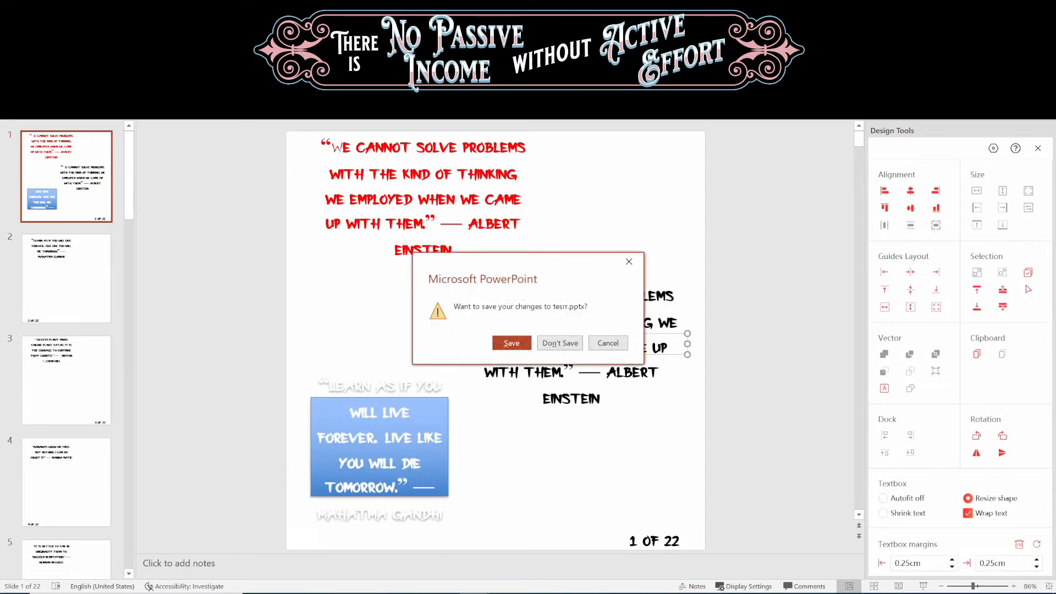
pyautogui.click(560, 343)
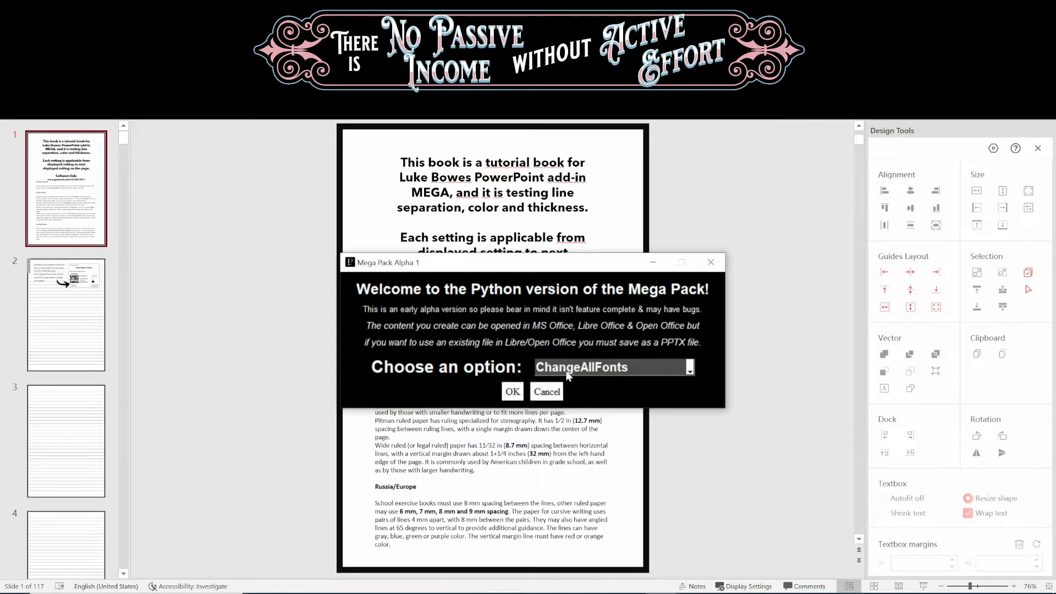
# Choose the ChangeIndividualFonts option in Mega Pack and open its settings window.
pyautogui.click(619, 369)
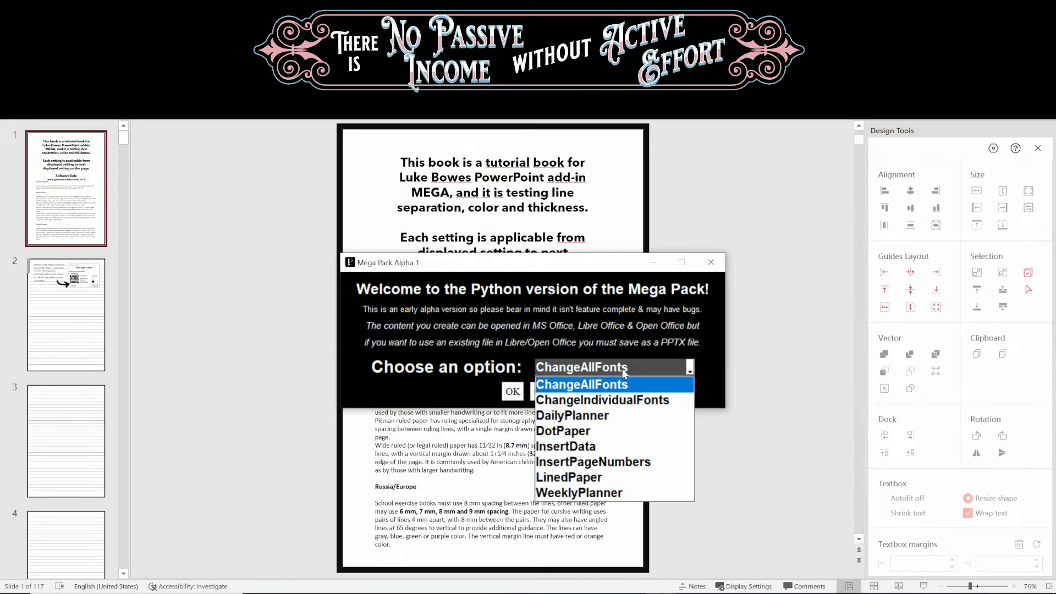
pyautogui.click(617, 401)
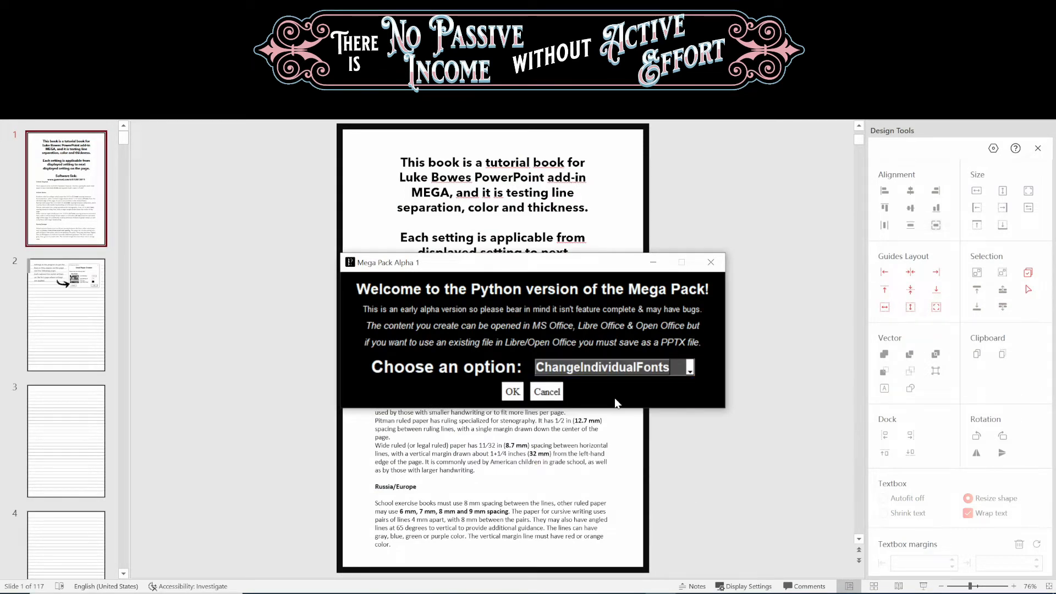
pyautogui.click(510, 392)
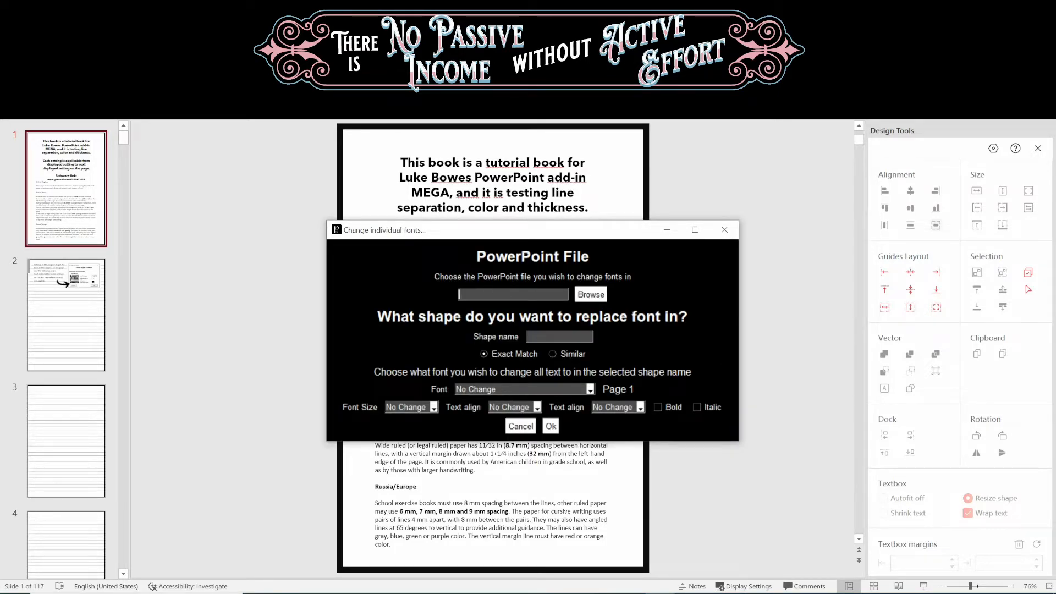
# Reopen tesrr.pptx in PowerPoint, select the quote shapes on slide 1 and show the list of shape names.
pyautogui.click(520, 426)
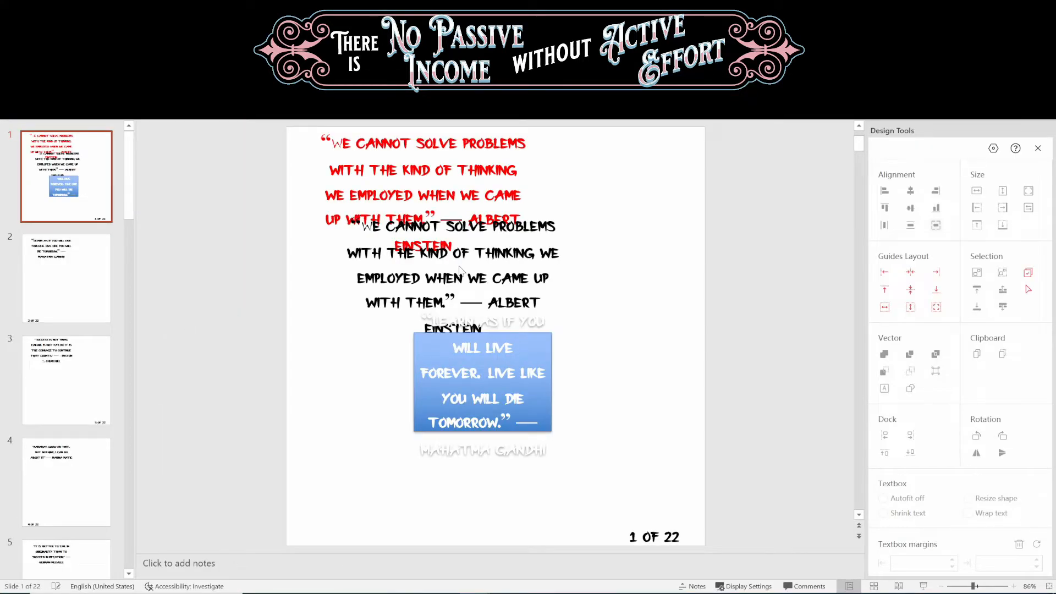
pyautogui.click(422, 223)
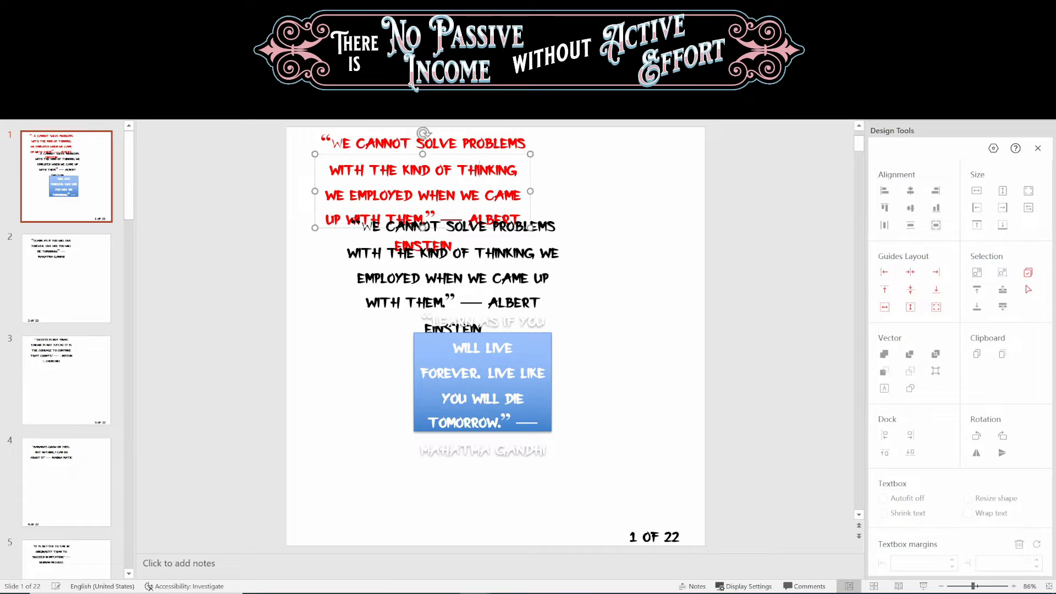
pyautogui.click(440, 171)
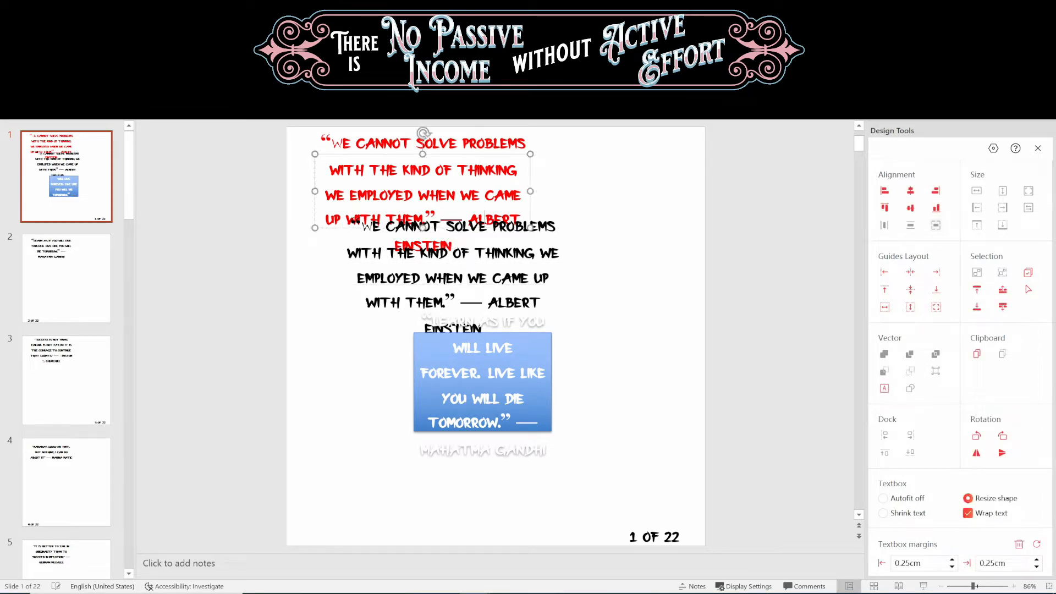
pyautogui.click(482, 374)
pyautogui.click(492, 226)
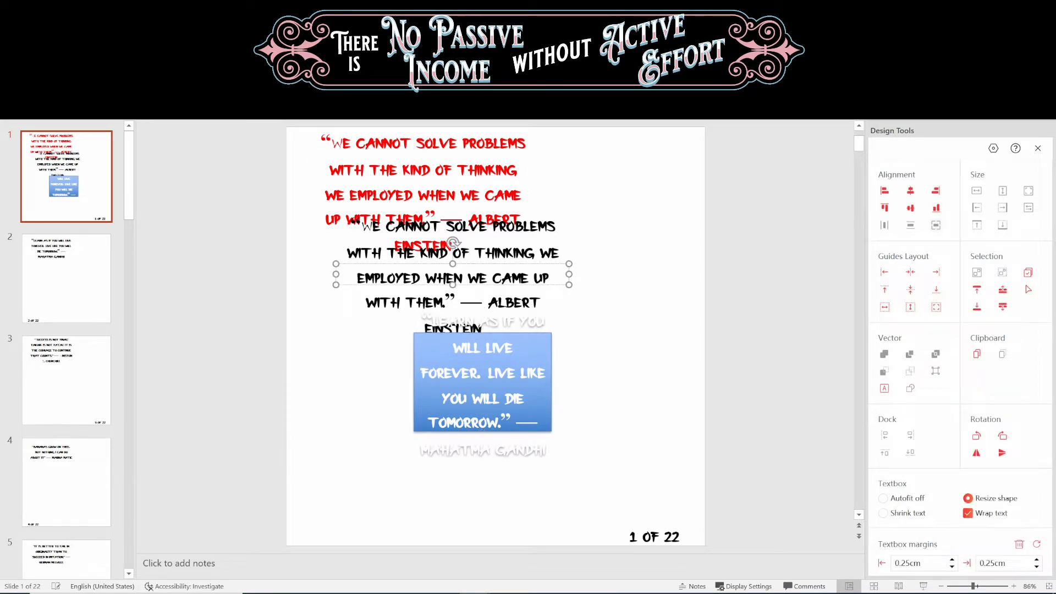
pyautogui.hotkey('alt', 'F10')
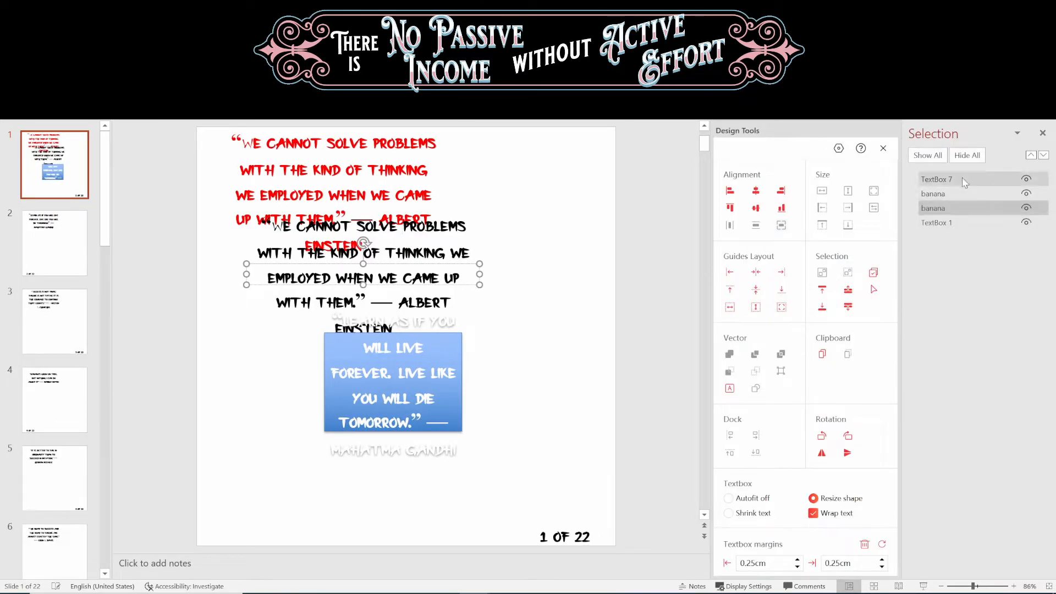
# Check the shape names of the red quote, black quote, blue box and page number on slide 1.
pyautogui.click(414, 195)
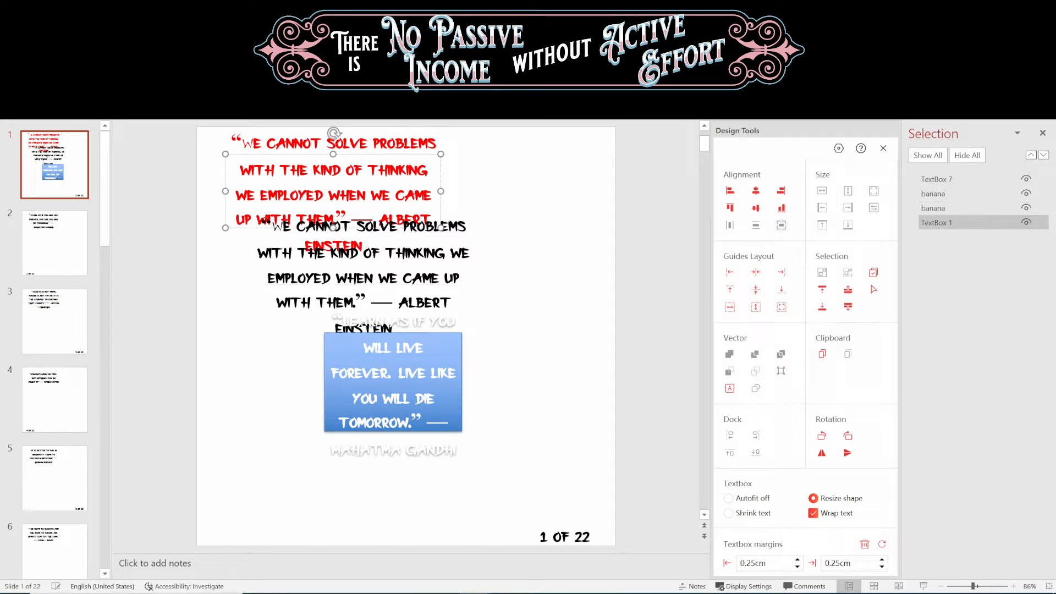
pyautogui.click(405, 251)
pyautogui.click(392, 335)
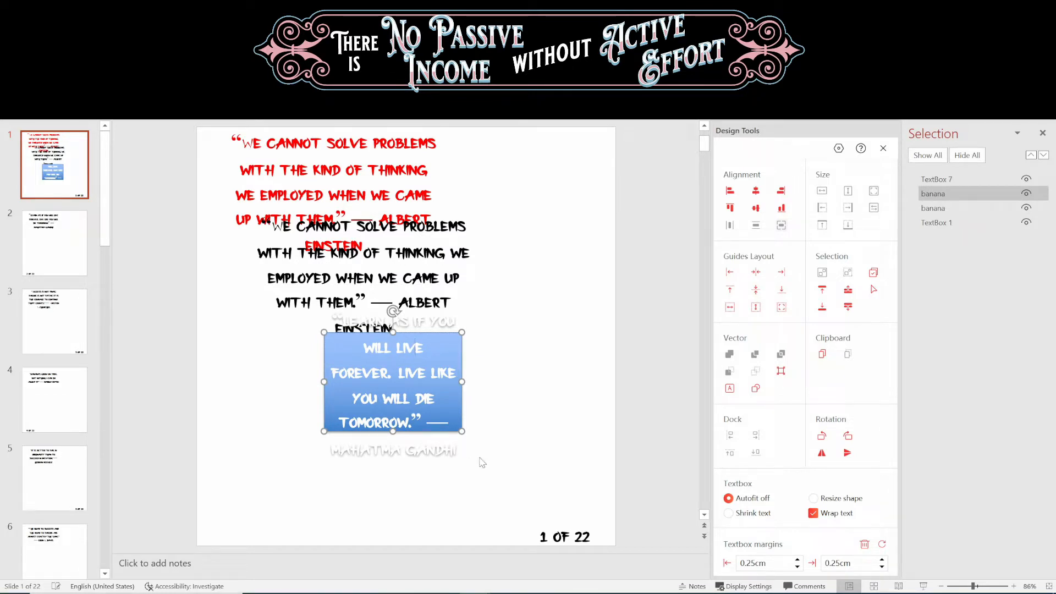
pyautogui.click(561, 536)
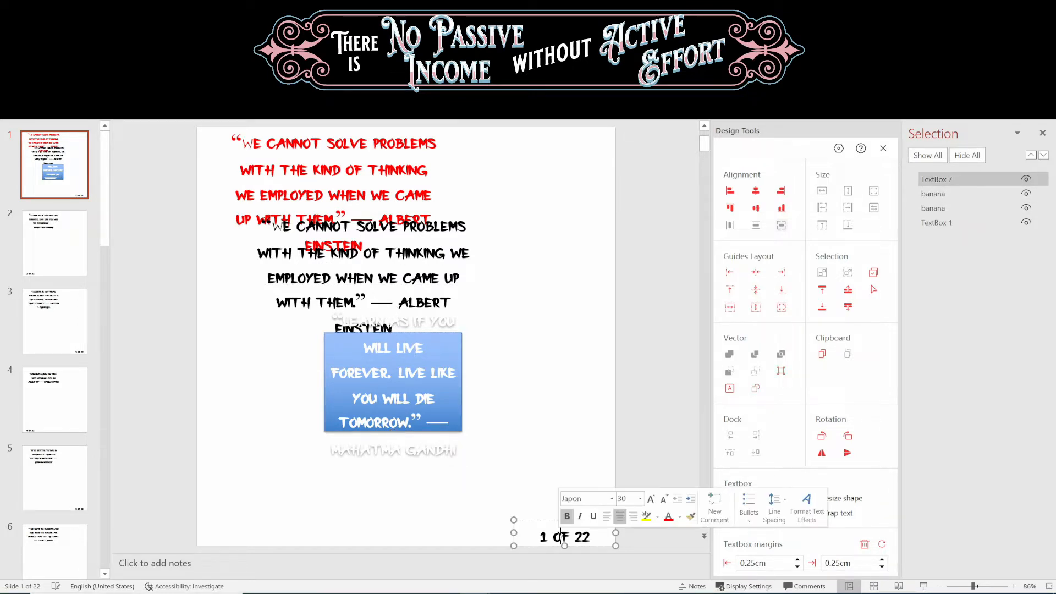
# Check the shape names of the quote text boxes on slides 2 and 3.
pyautogui.click(48, 213)
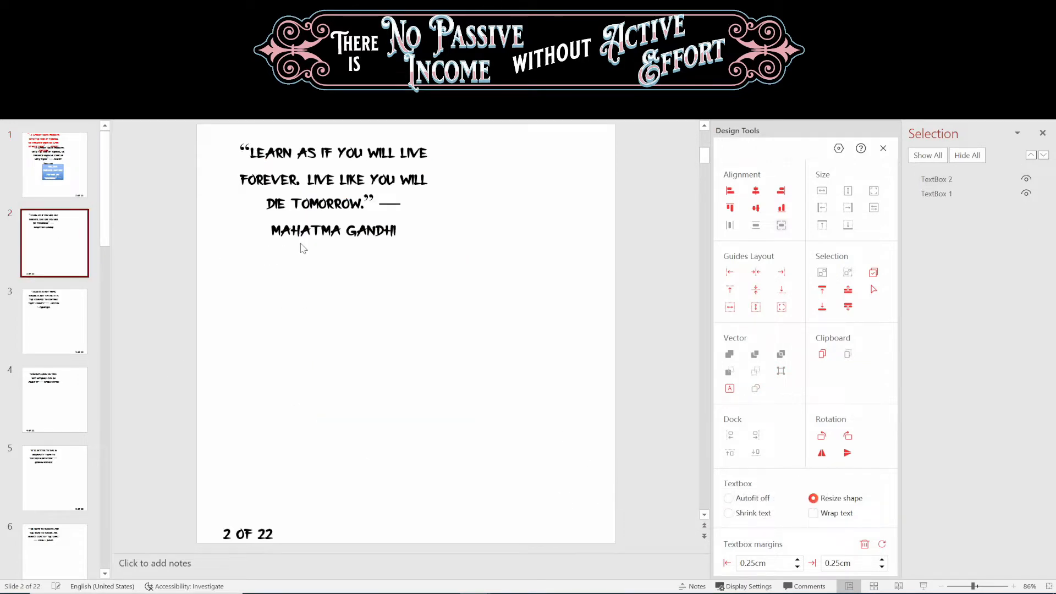
pyautogui.click(324, 180)
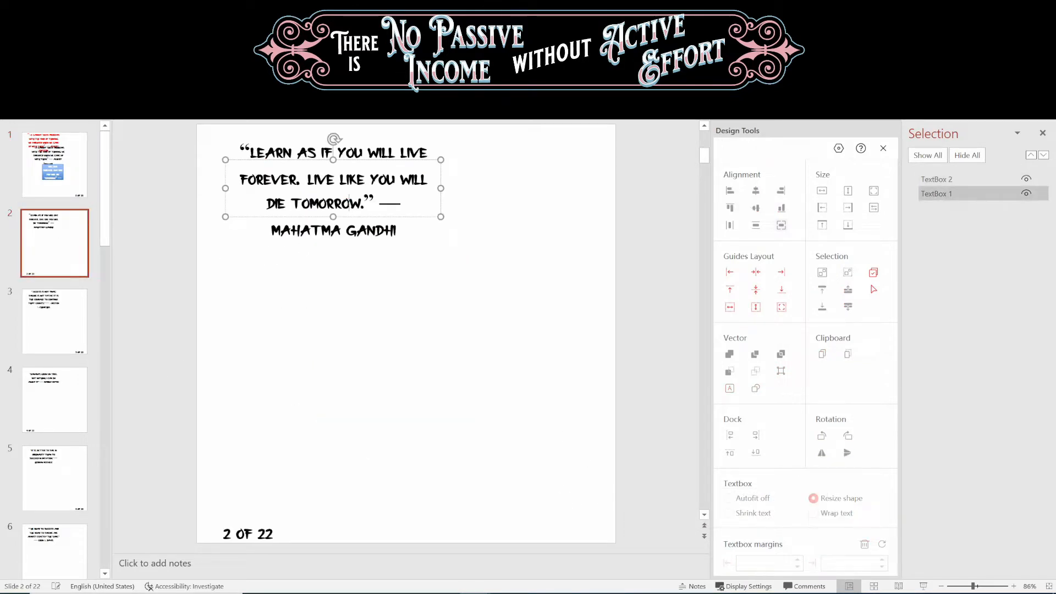
pyautogui.click(73, 238)
pyautogui.click(324, 180)
pyautogui.click(54, 322)
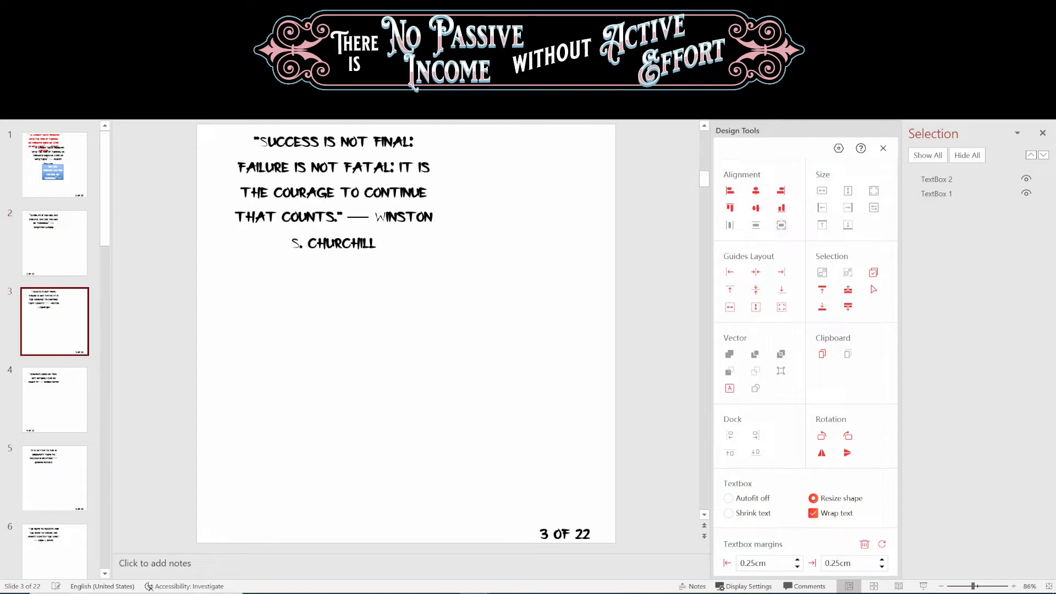
pyautogui.click(317, 182)
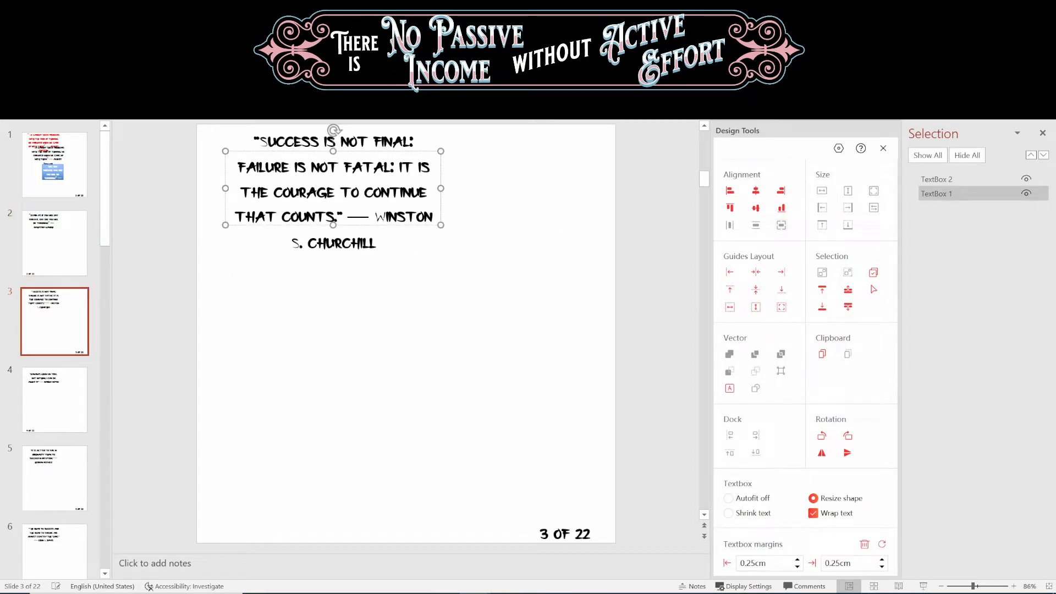
# Switch to the Change individual fonts window and choose tesrr.pptx as the PowerPoint file.
pyautogui.click(984, 30)
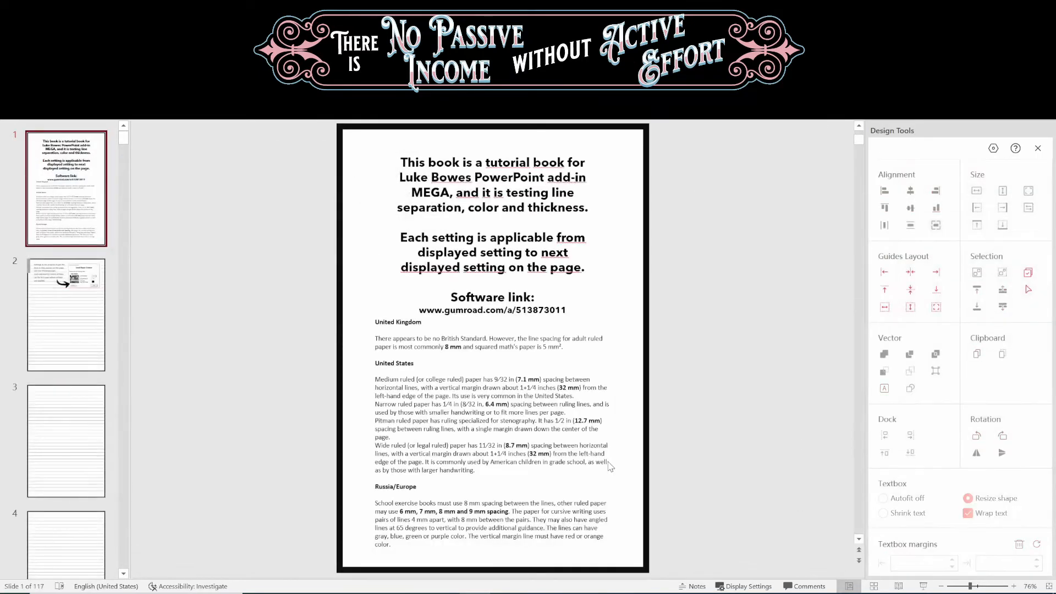
pyautogui.moveTo(661, 593)
pyautogui.click(699, 549)
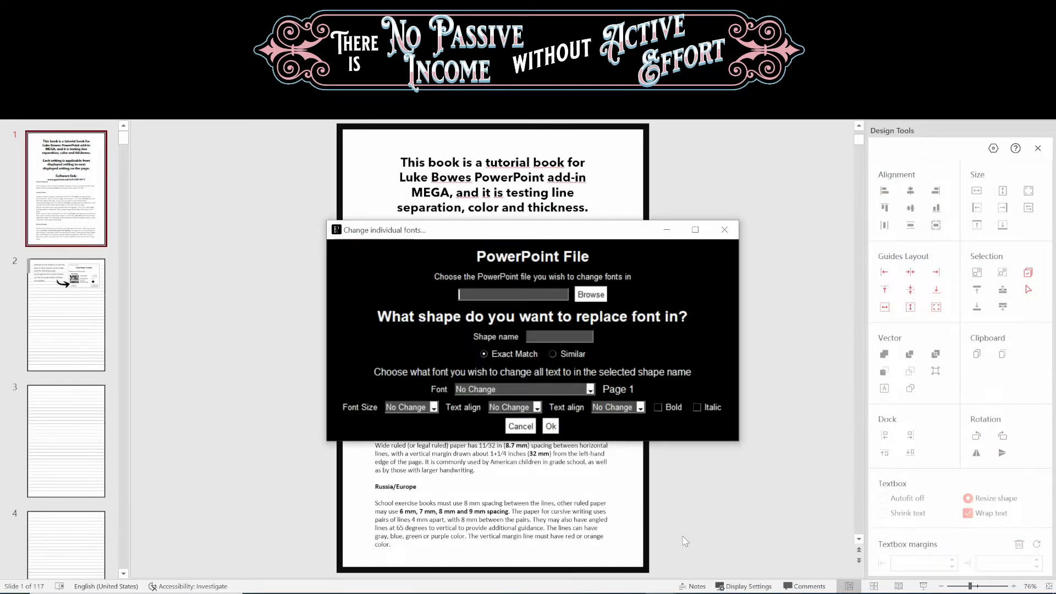
pyautogui.click(584, 297)
pyautogui.click(514, 341)
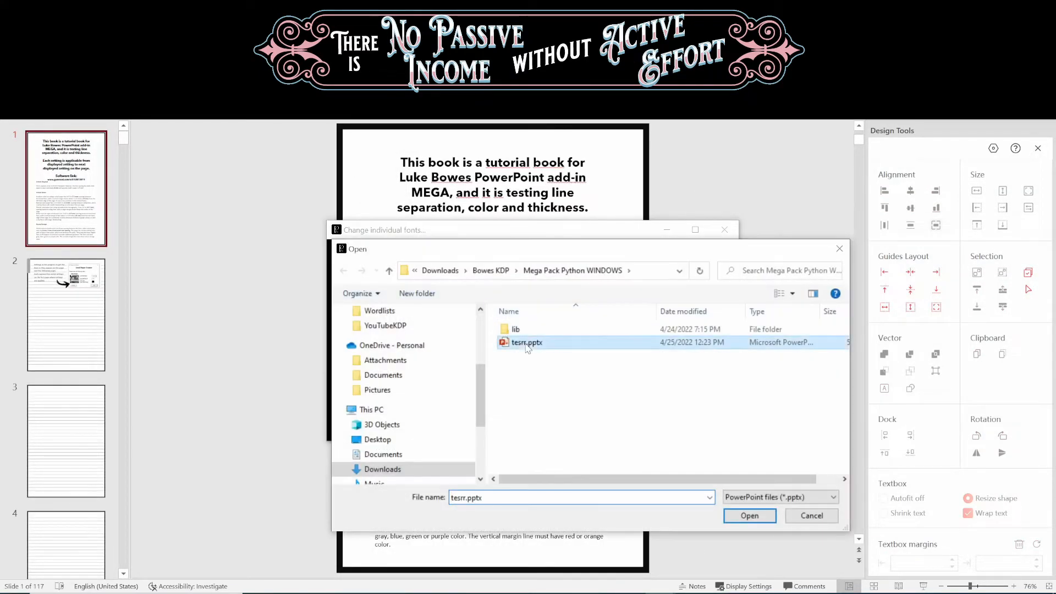
pyautogui.click(742, 515)
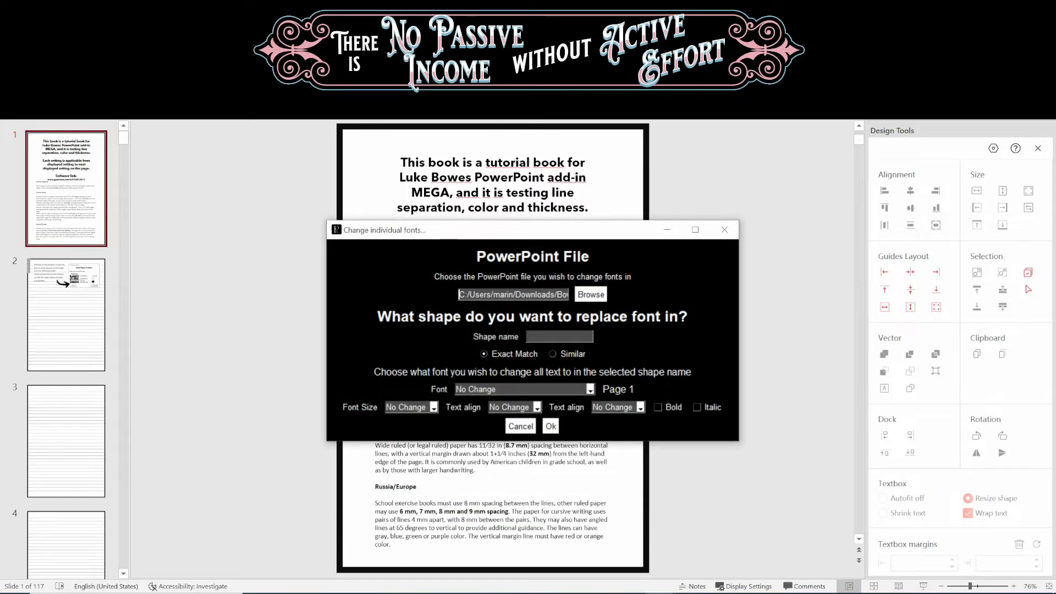
# Target shapes named Textbox for the font replacement, using similar-name matching.
pyautogui.click(569, 337)
pyautogui.write('Textbox')
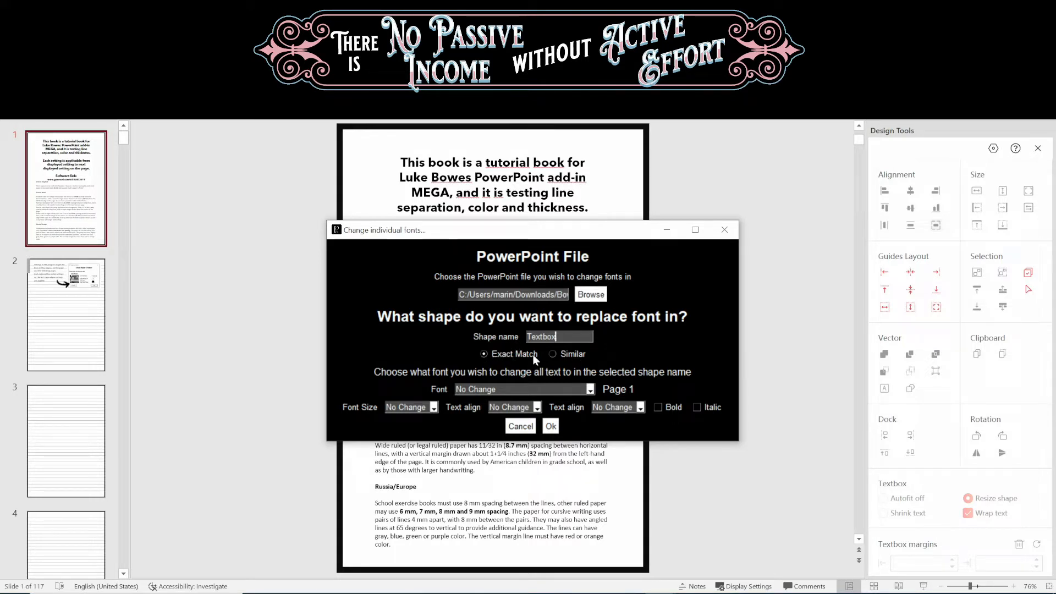
pyautogui.click(551, 352)
# Set the replacement font to Calibri.
pyautogui.click(563, 387)
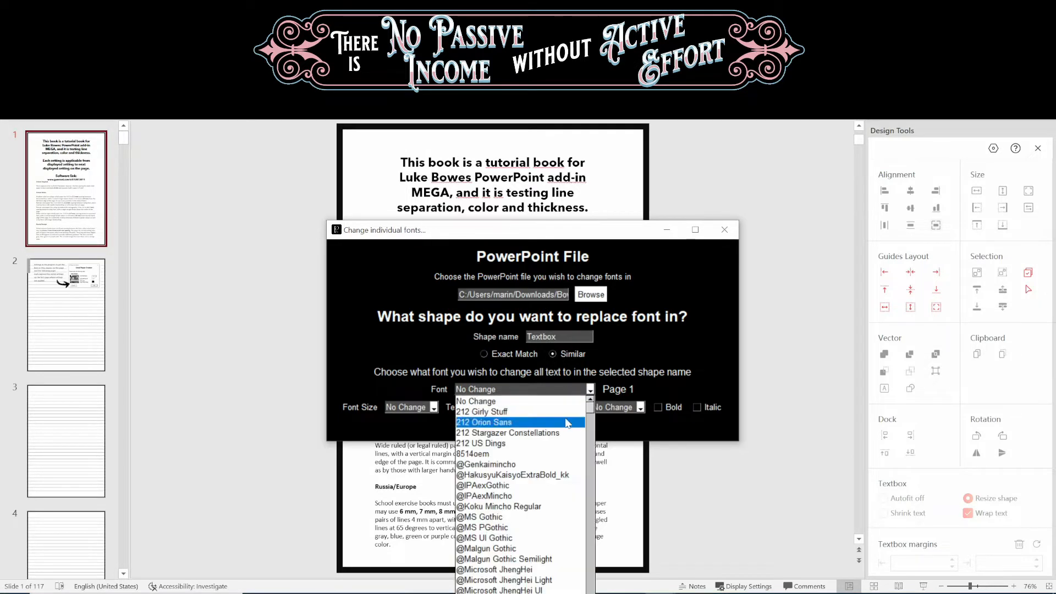
pyautogui.moveTo(589, 410); pyautogui.dragTo(590, 448)
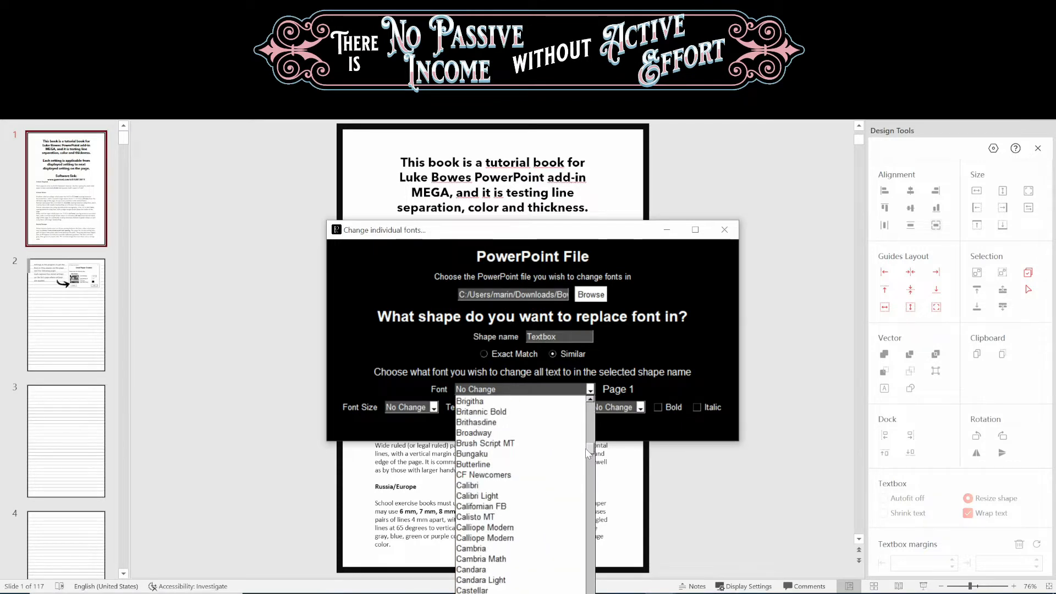
pyautogui.click(499, 487)
# Change the replacement font to Arial.
pyautogui.click(591, 389)
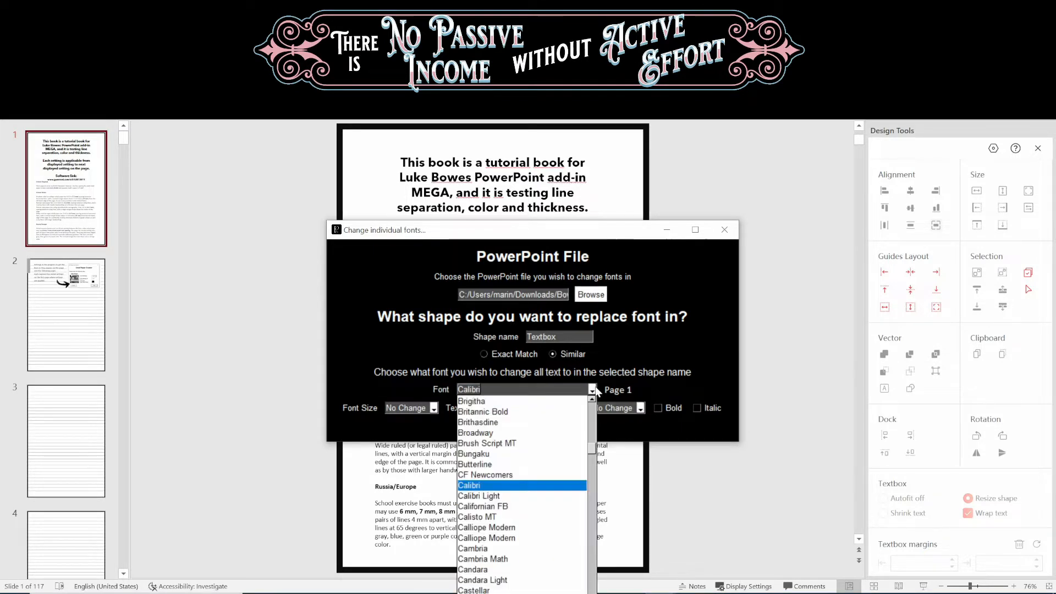
pyautogui.scroll(7, 592, 443)
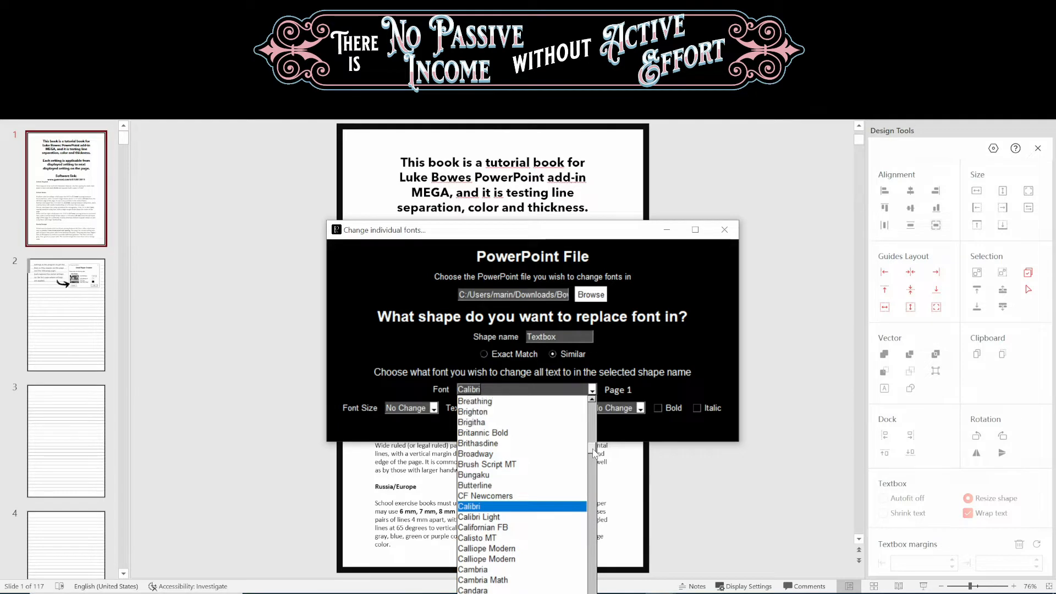
pyautogui.moveTo(593, 447); pyautogui.dragTo(596, 432)
pyautogui.click(516, 433)
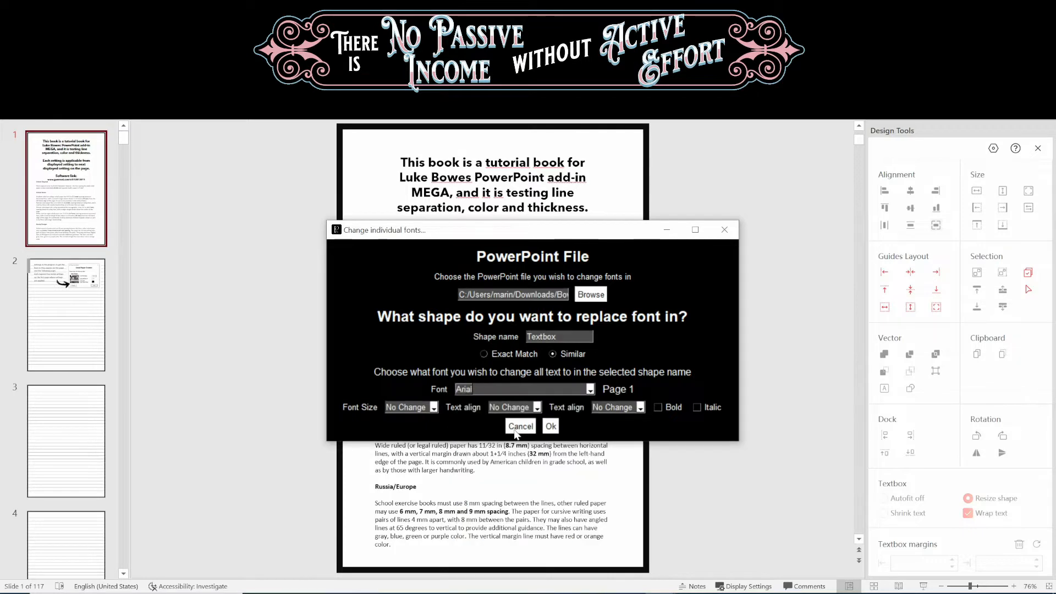
# Set the font size to 20 with bold, run the font change and dismiss the completion message.
pyautogui.click(434, 407)
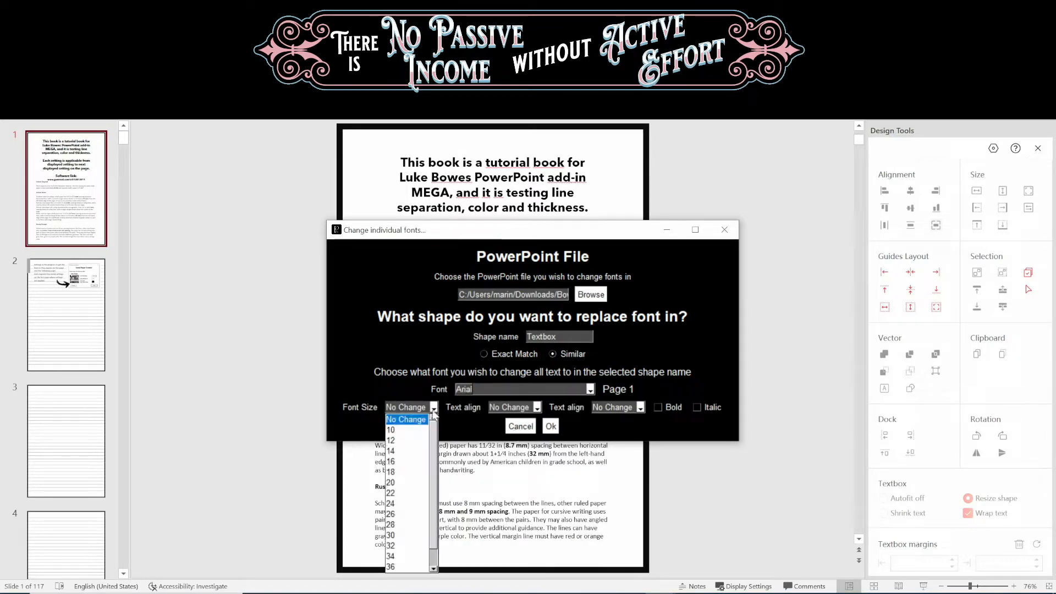
pyautogui.click(401, 487)
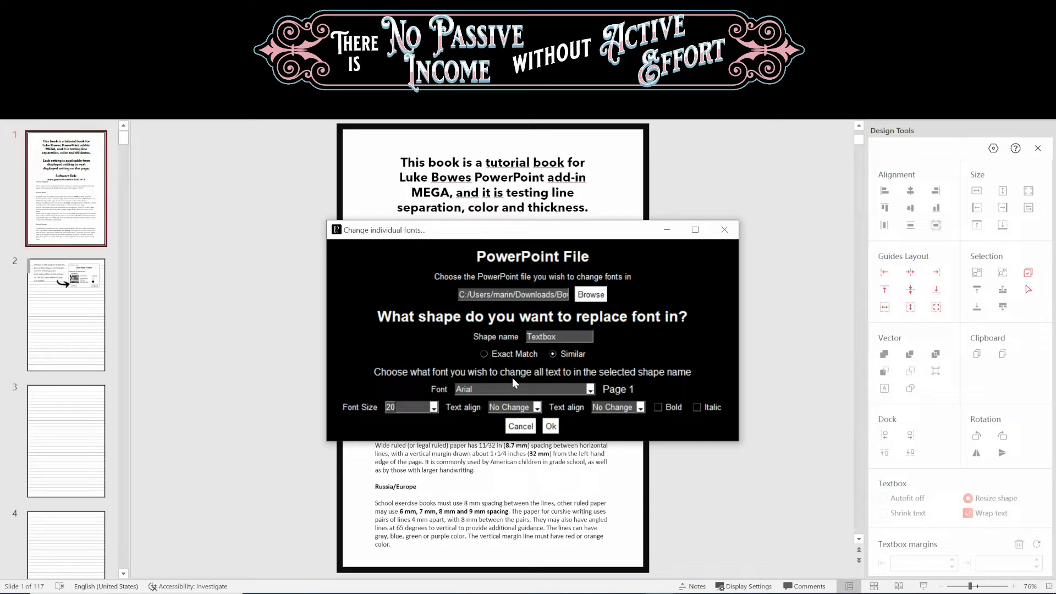
pyautogui.click(658, 407)
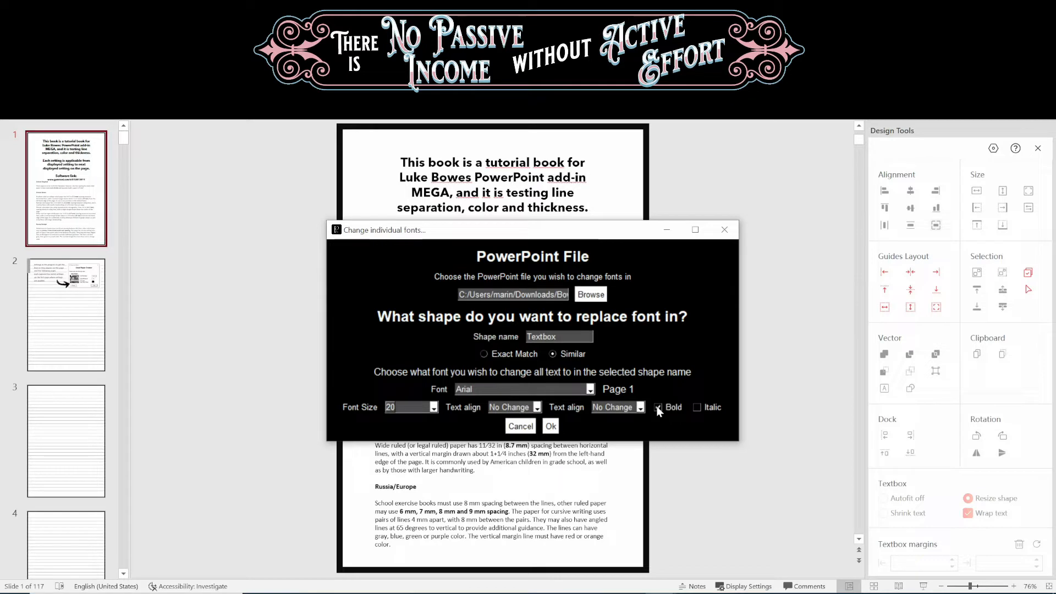
pyautogui.click(550, 426)
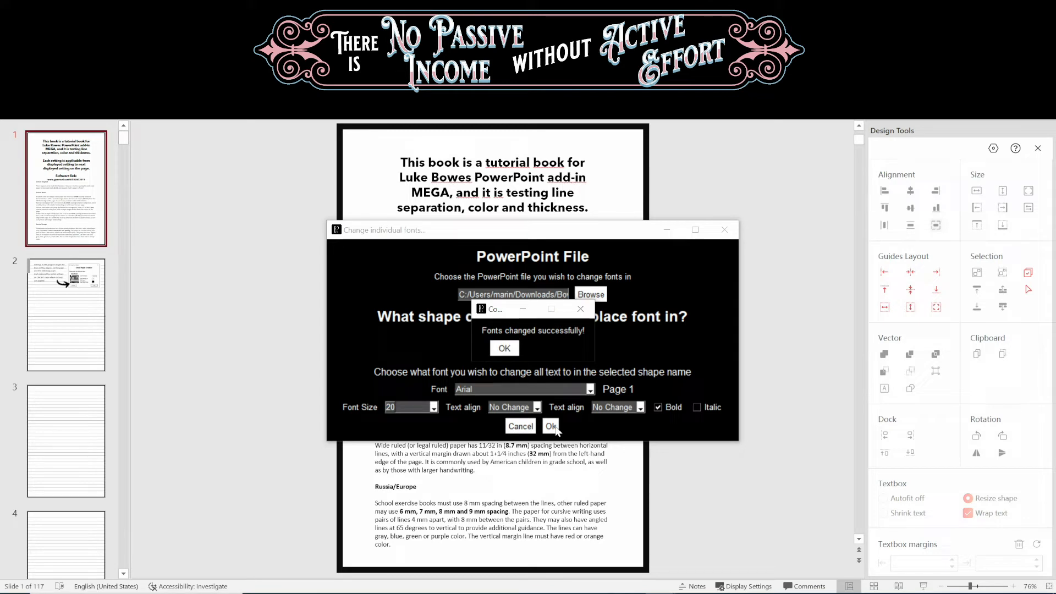
pyautogui.click(504, 349)
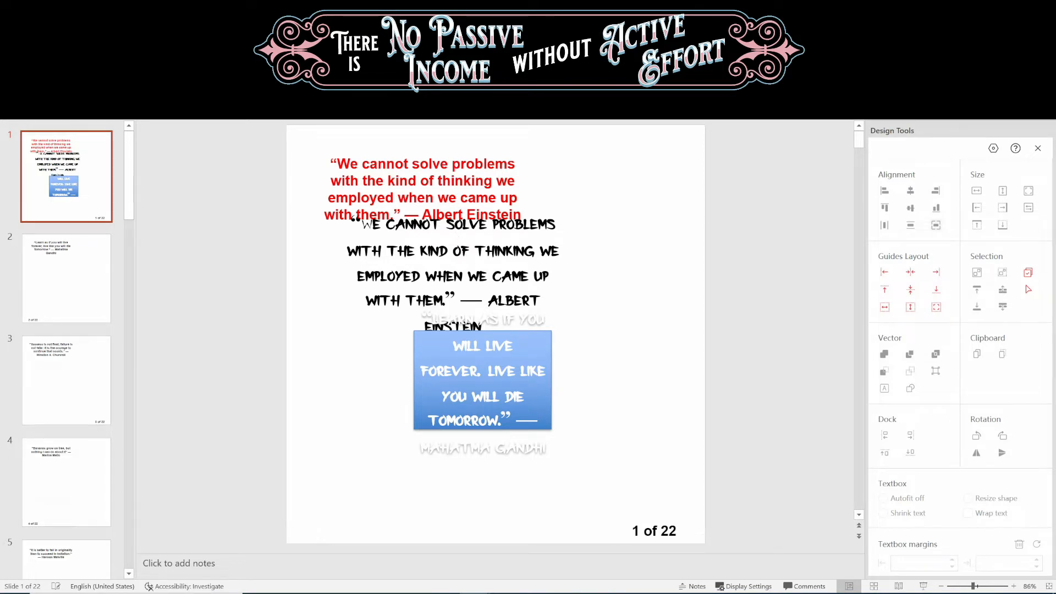
# Move the red quote text box on slide 1 up and away from the black quote.
pyautogui.click(442, 184)
pyautogui.moveTo(404, 153); pyautogui.dragTo(389, 142)
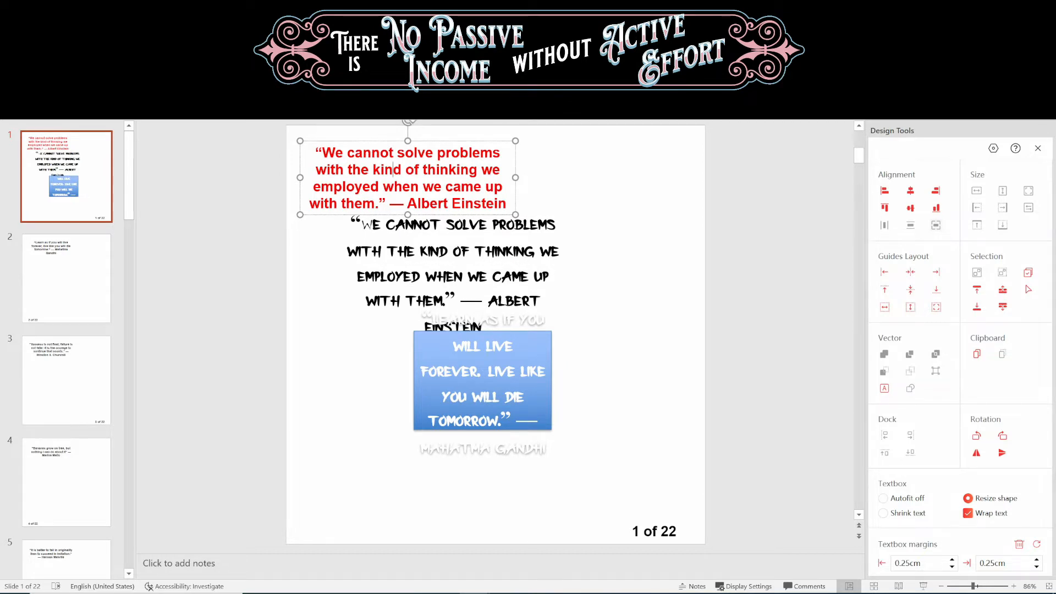
# Show the list of shape names and check those of the black quote, red quote, page number and blue box on slide 1.
pyautogui.click(397, 251)
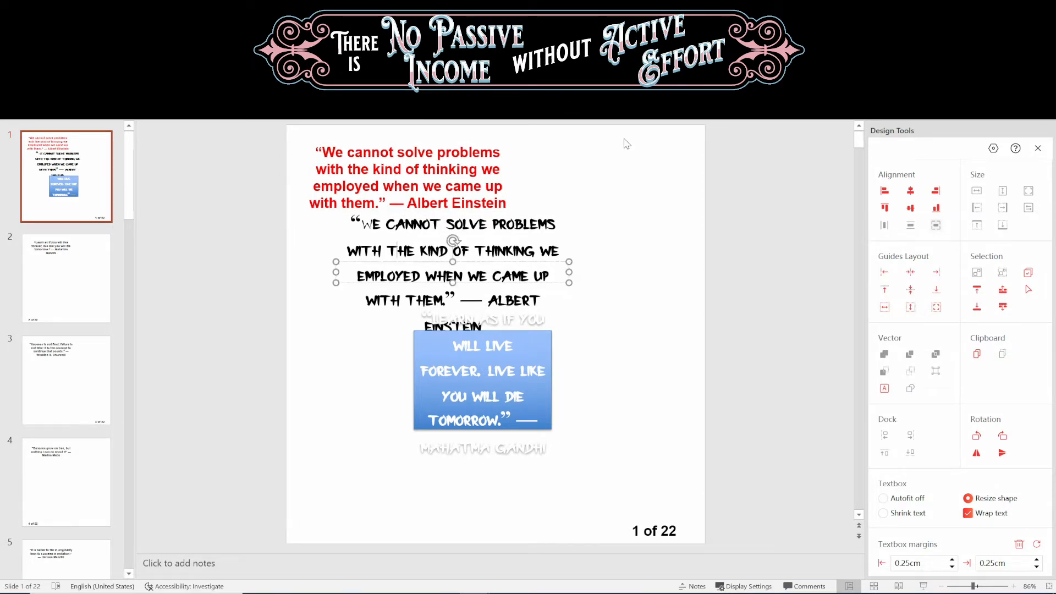
pyautogui.hotkey('alt', 'F10')
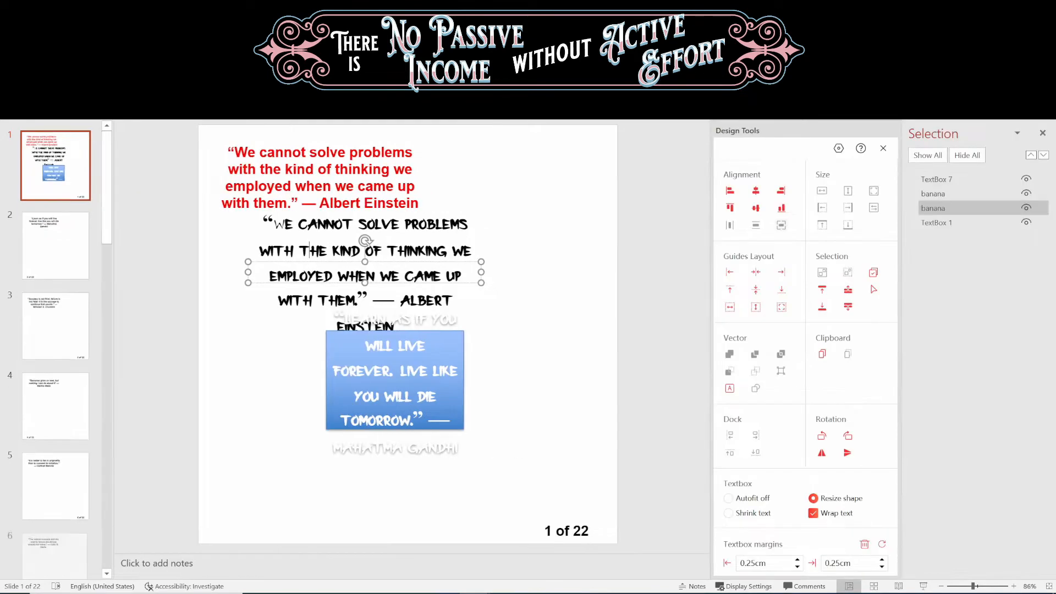
pyautogui.click(391, 169)
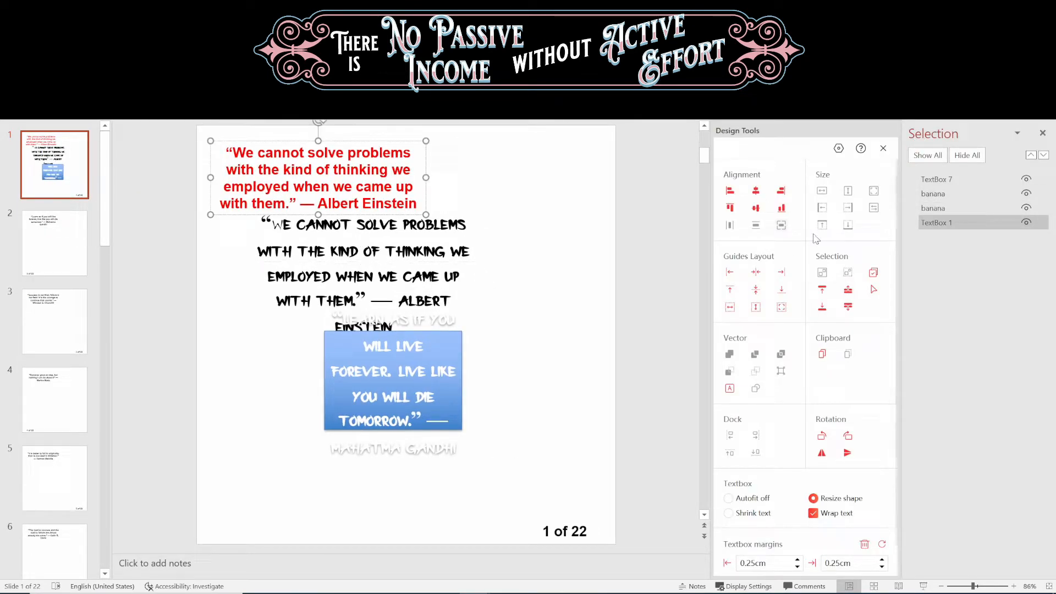
pyautogui.click(579, 531)
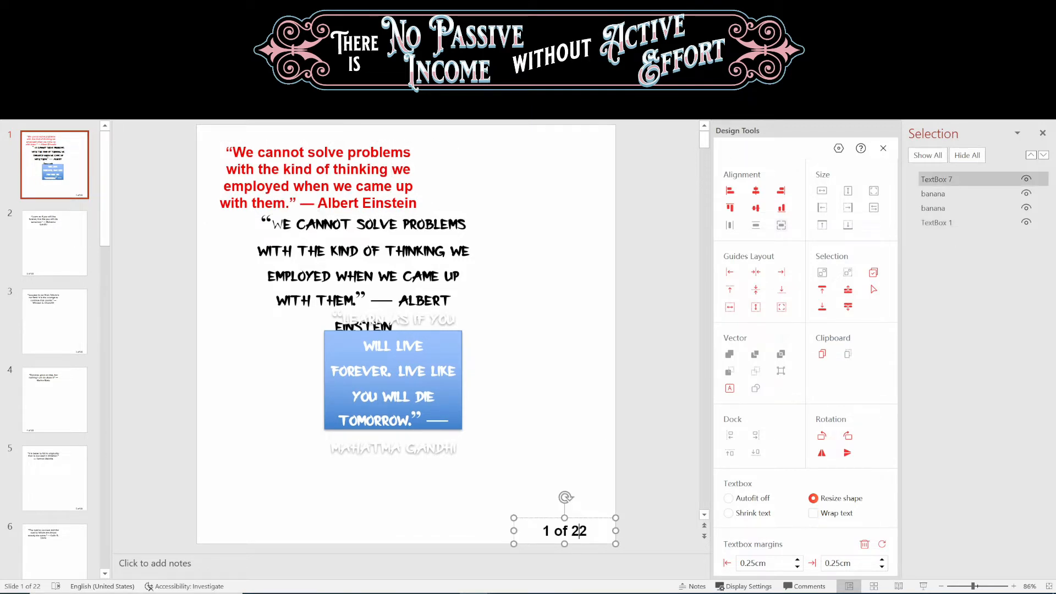
pyautogui.click(408, 385)
pyautogui.click(398, 300)
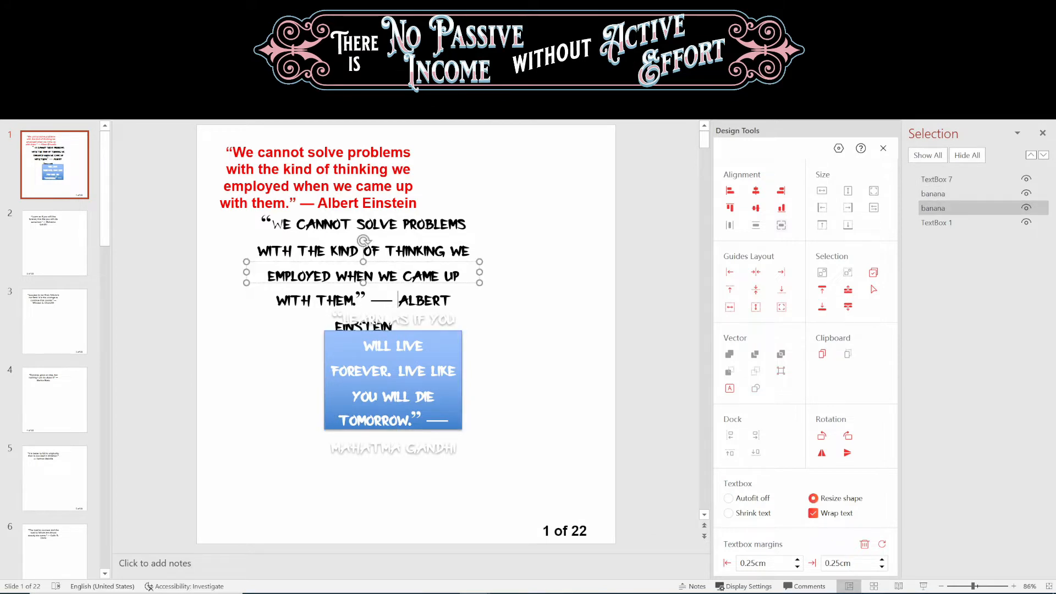
# Examine the quote and page number fonts on slides 2 to 5, ending on slide 4.
pyautogui.click(84, 246)
pyautogui.click(65, 317)
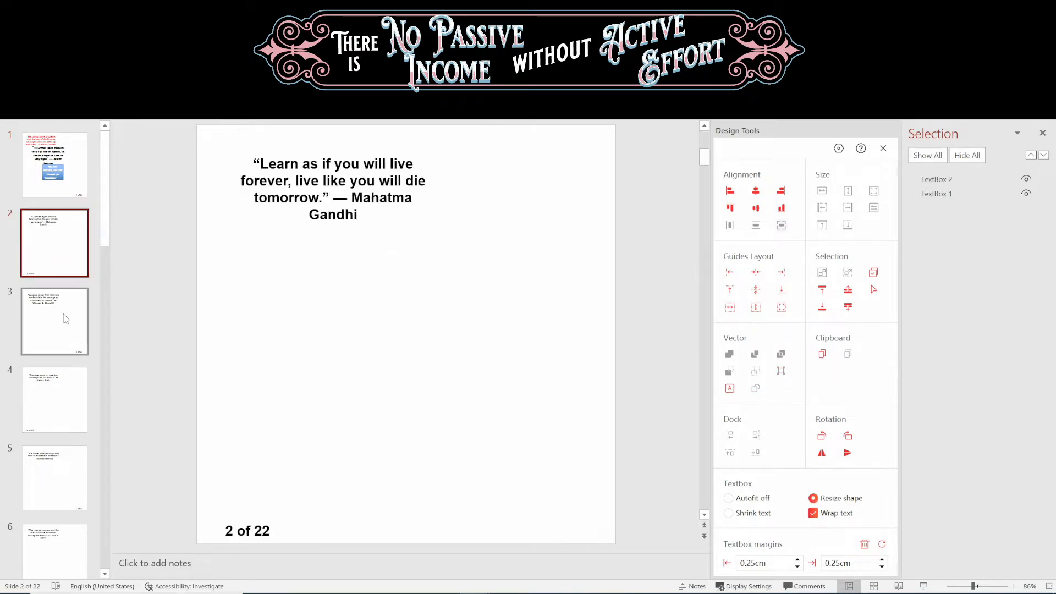
pyautogui.click(57, 411)
pyautogui.click(57, 473)
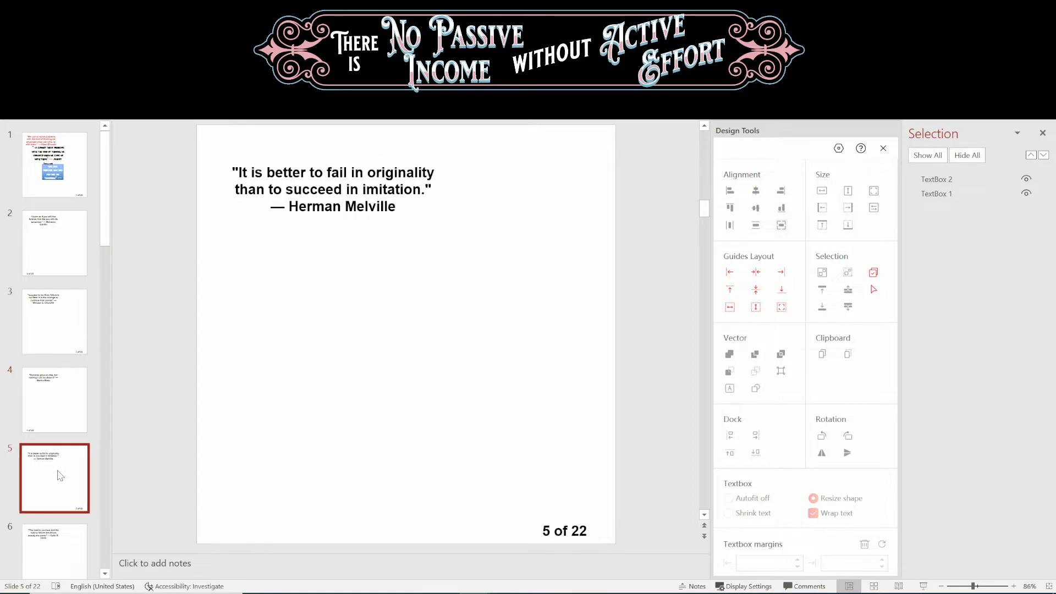
pyautogui.click(61, 408)
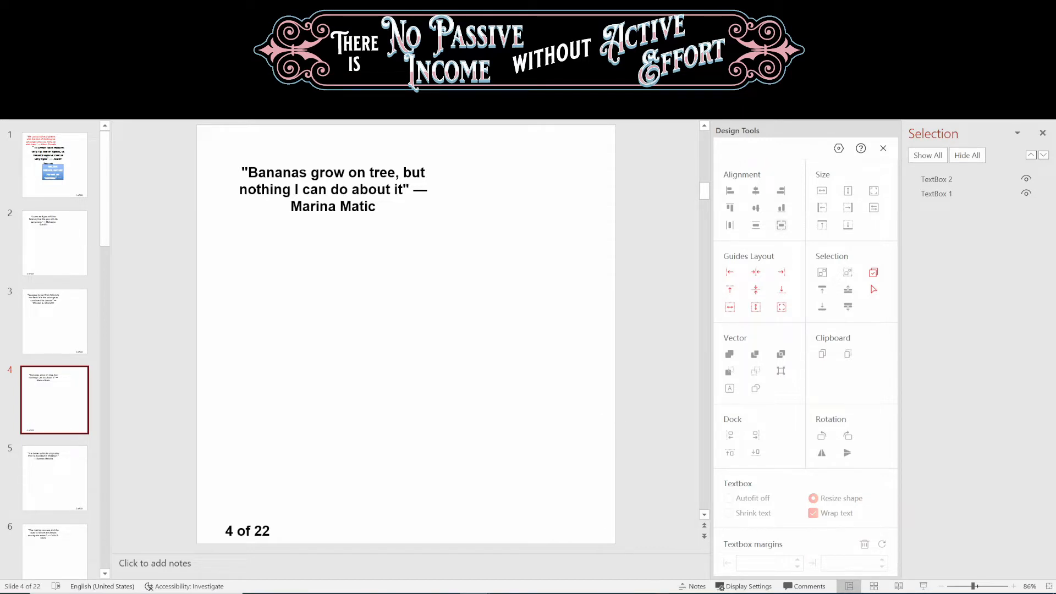
# Close tesrr.pptx without saving the changes and open the DailyPlanner option of the Mega Pack.
pyautogui.click(1042, 8)
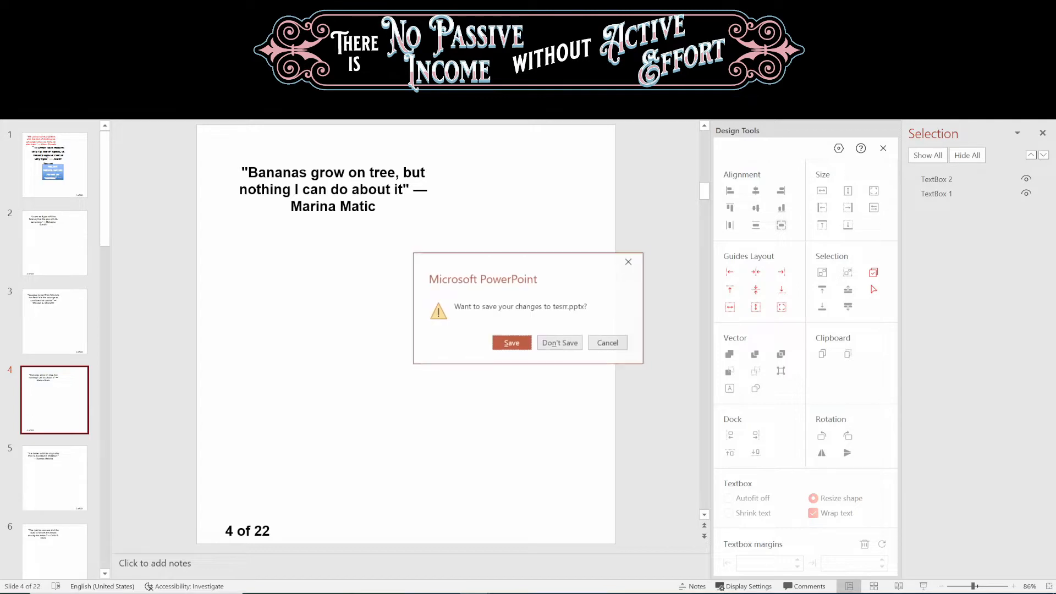
pyautogui.click(574, 343)
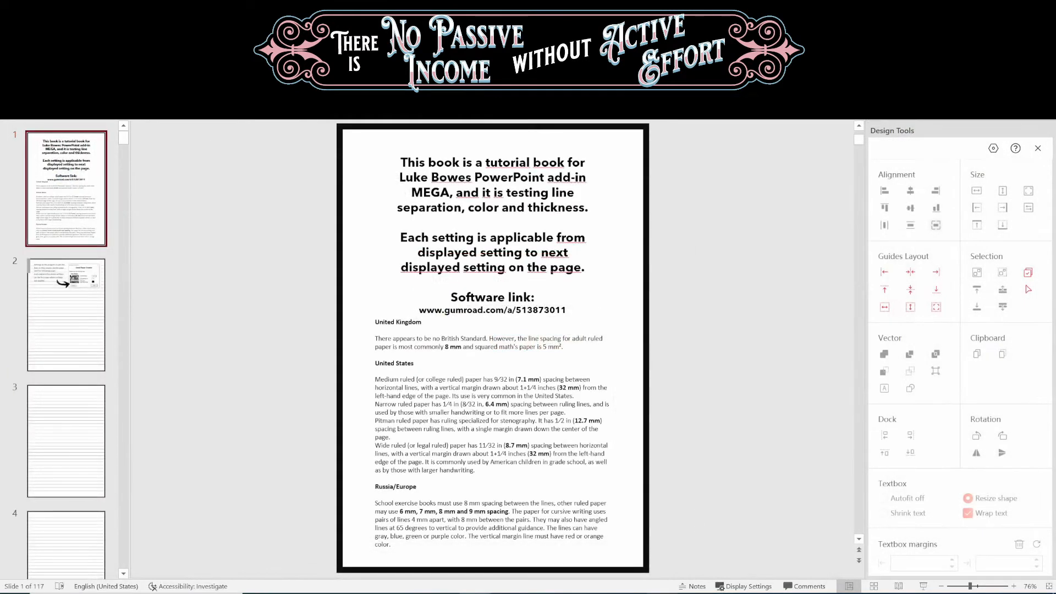
pyautogui.click(571, 368)
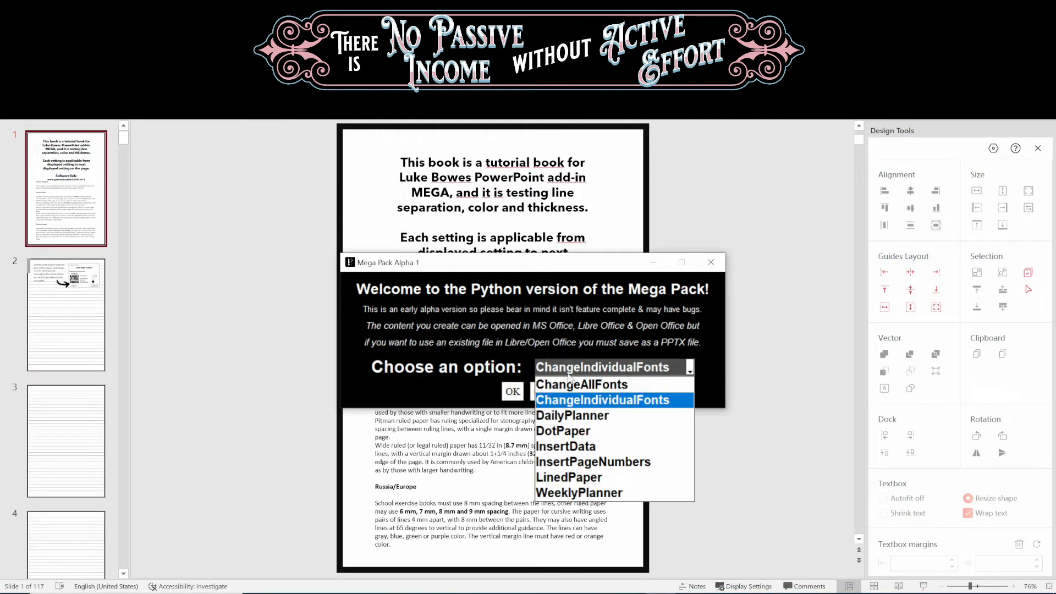
pyautogui.click(570, 417)
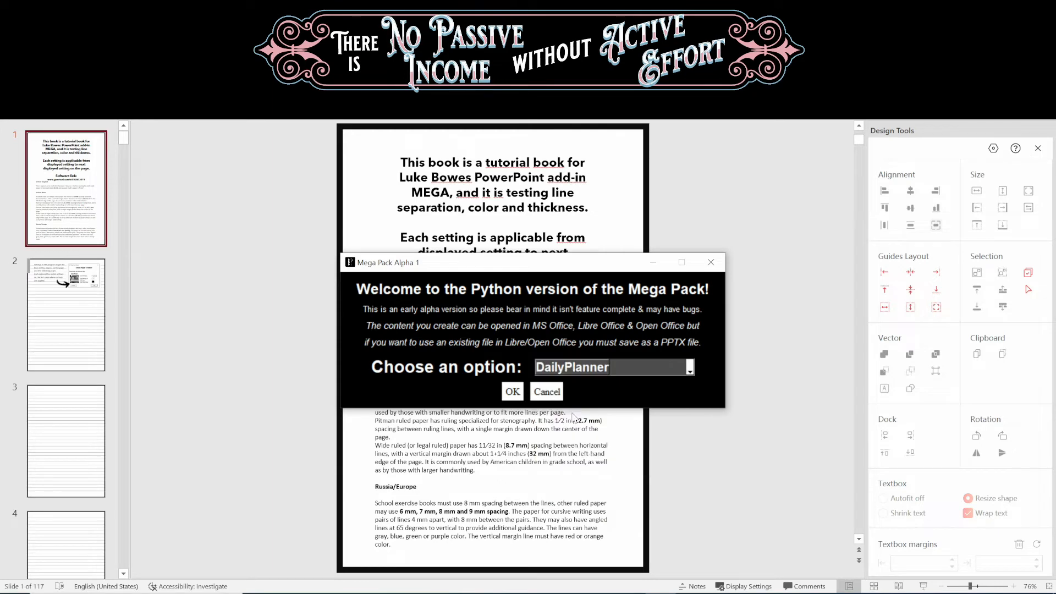
pyautogui.click(512, 392)
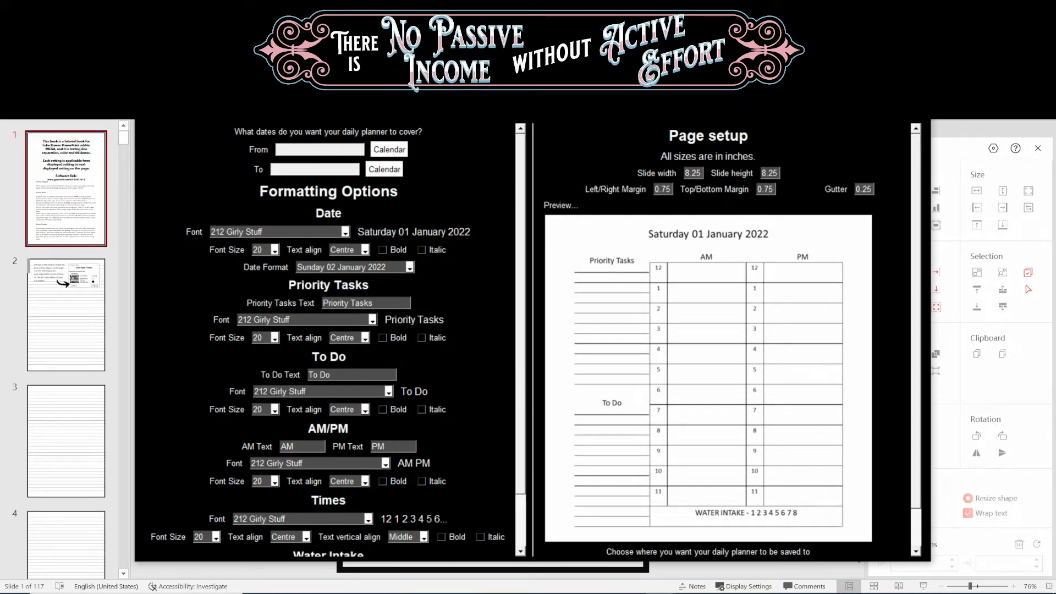
# Set the daily planner's date range from 1 January 2023 to 31 December 2023.
pyautogui.click(402, 152)
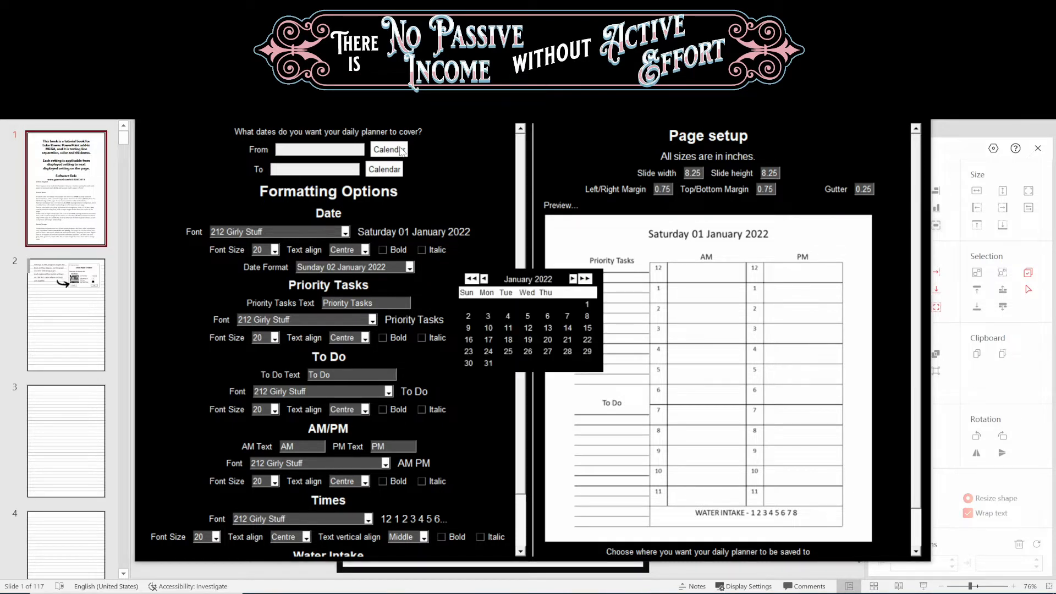
pyautogui.click(586, 279)
pyautogui.click(471, 303)
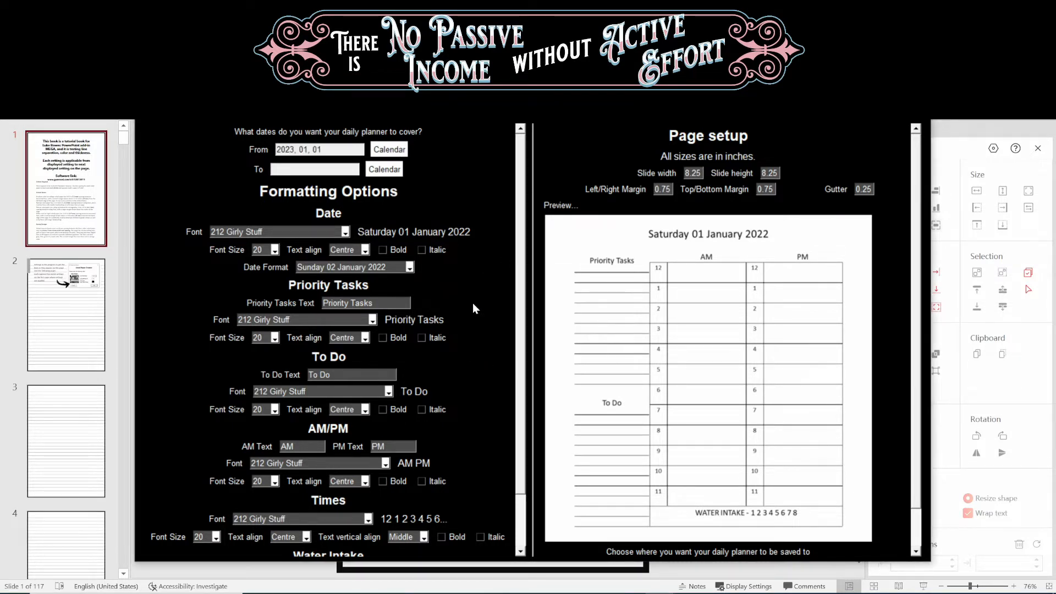
pyautogui.click(397, 171)
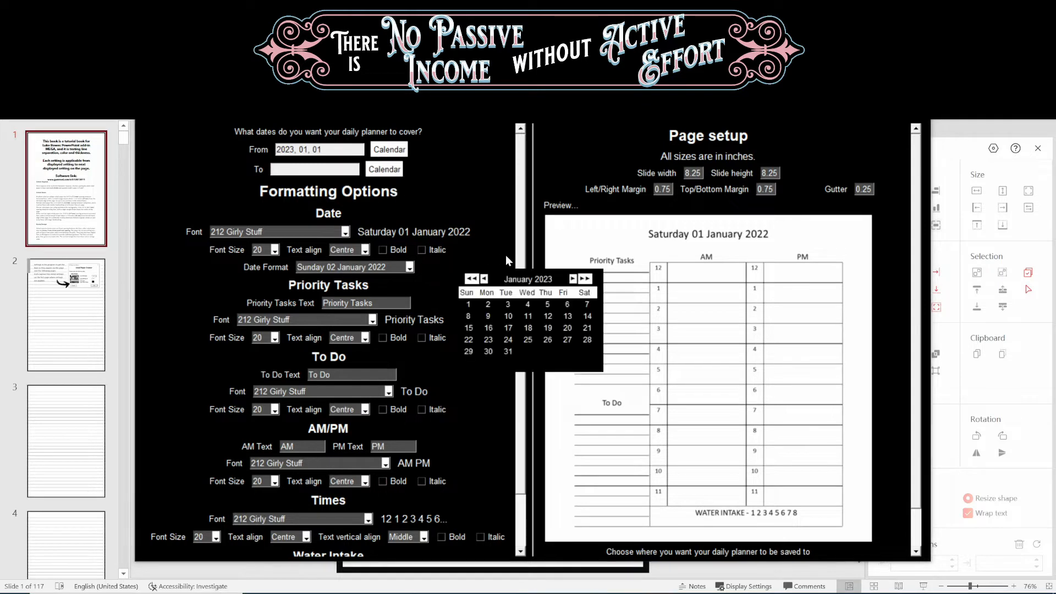
pyautogui.click(586, 279)
pyautogui.click(484, 279)
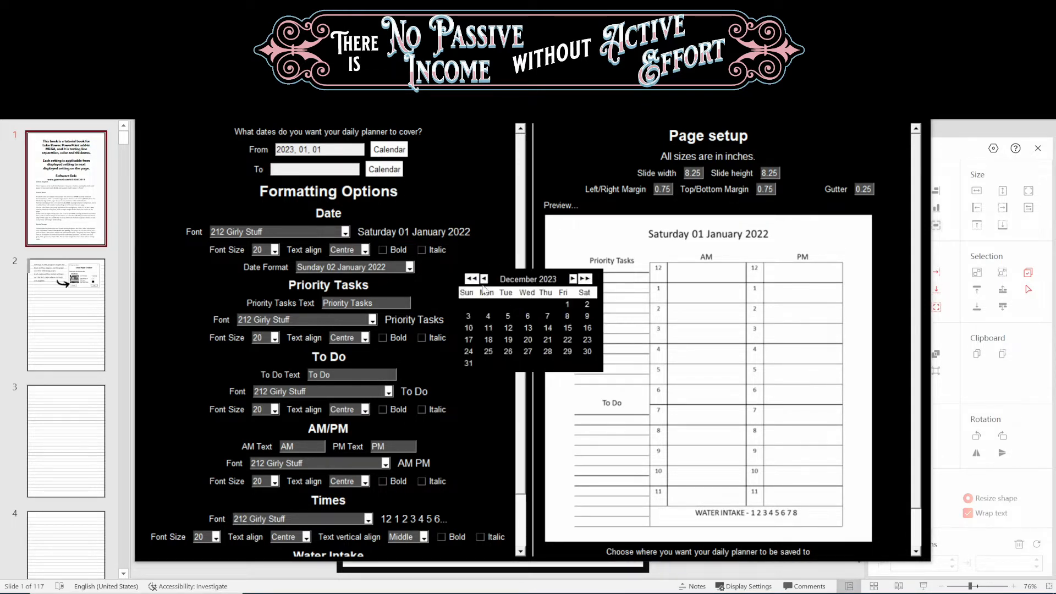
pyautogui.click(472, 361)
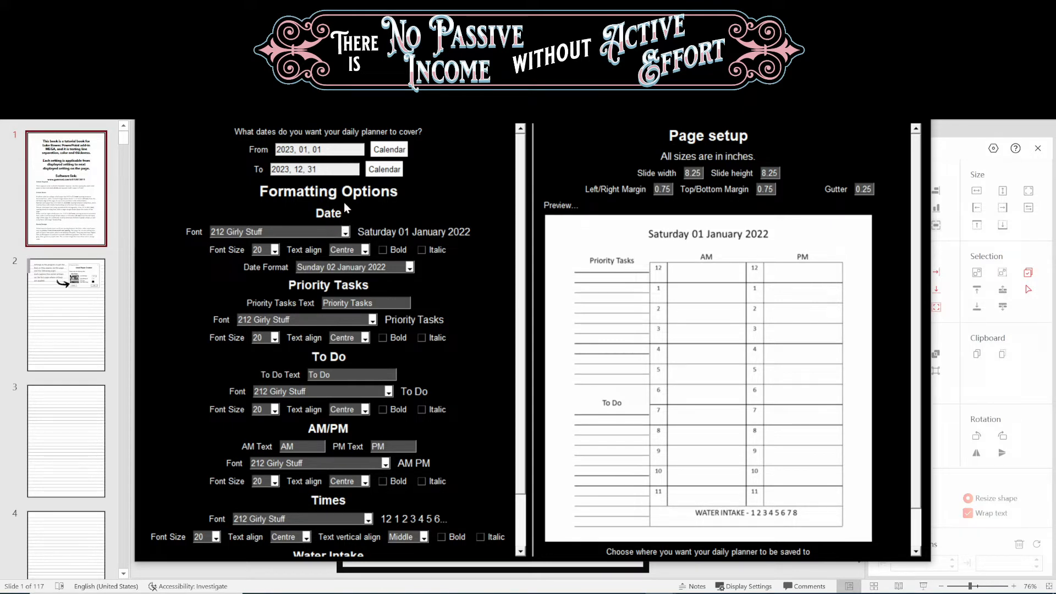
# Set the planner's date heading font to Badbad.
pyautogui.click(345, 232)
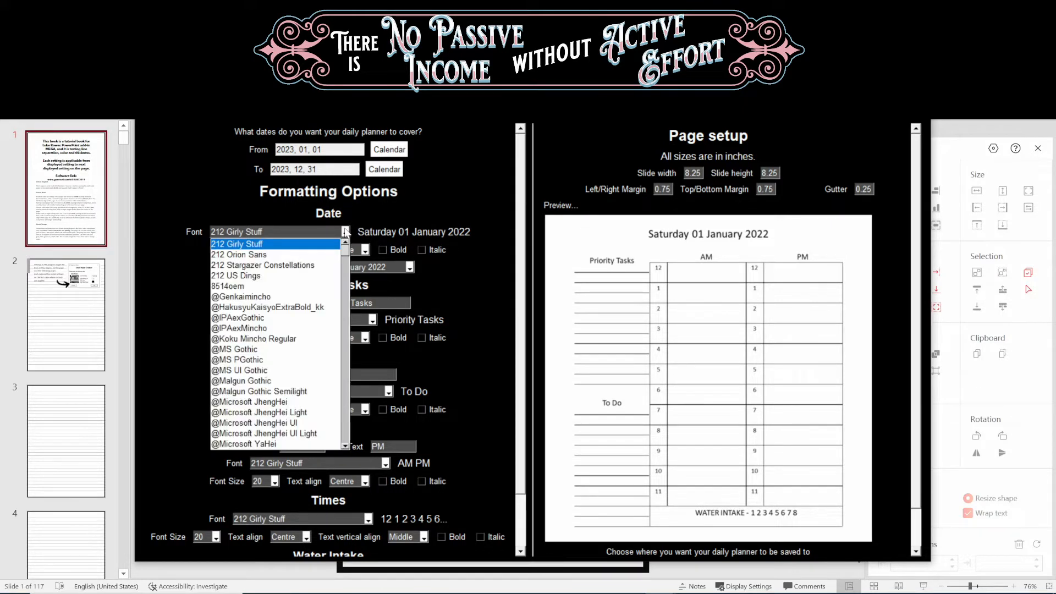
pyautogui.click(346, 280)
pyautogui.scroll(-3, 346, 280)
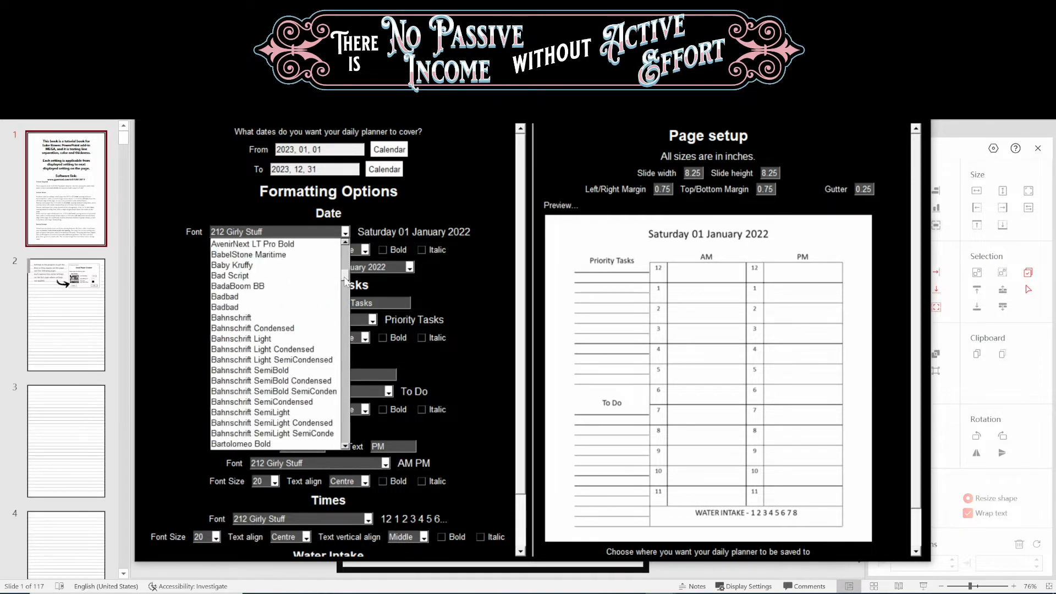
pyautogui.click(260, 304)
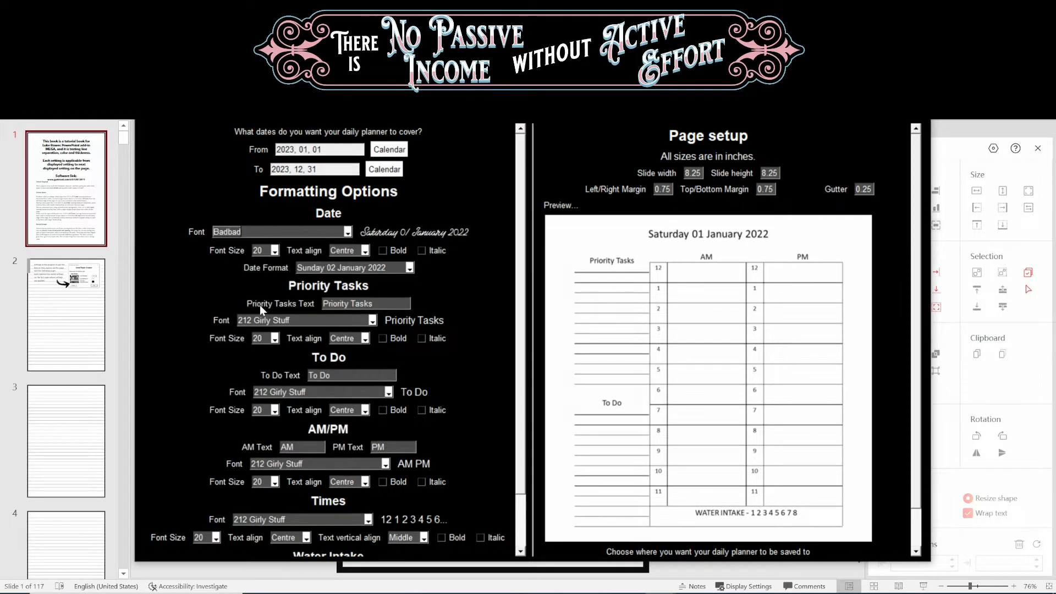
# Change the planner's date heading font to Bahnschrift SemiLight.
pyautogui.click(349, 232)
pyautogui.click(348, 232)
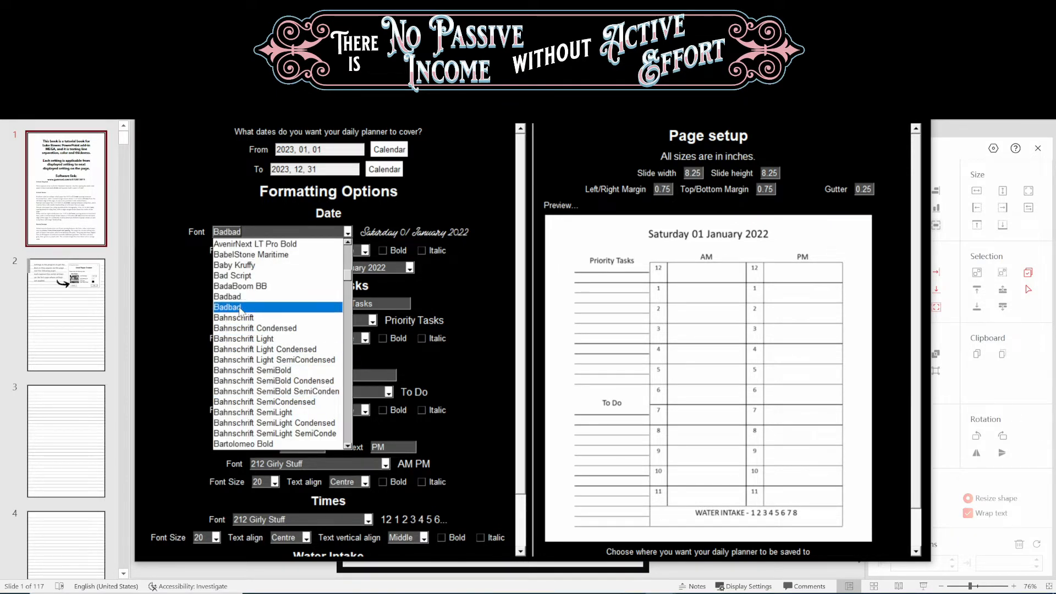
pyautogui.click(265, 414)
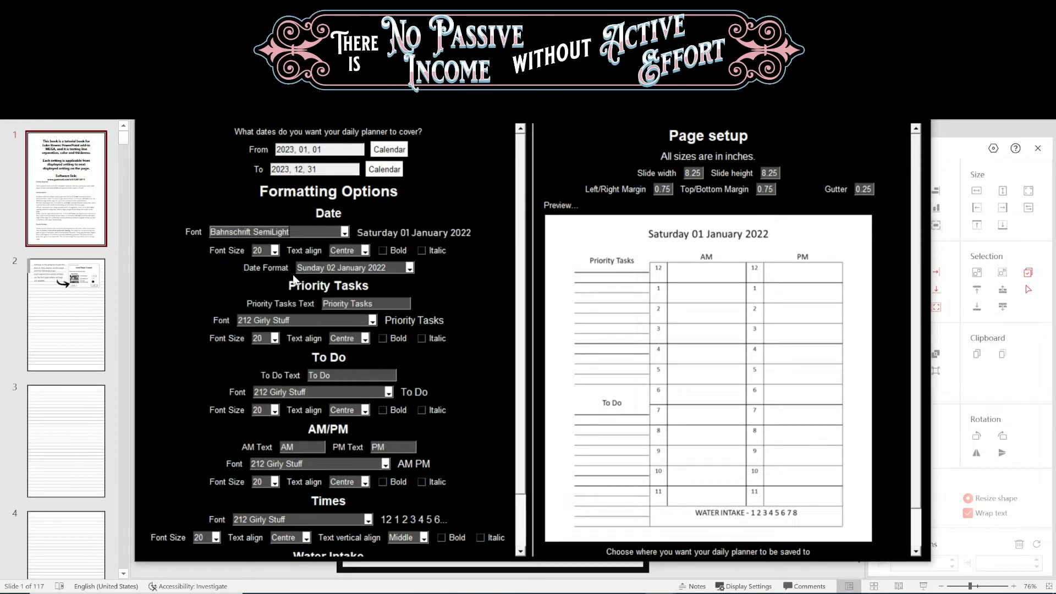
# Review the date heading's font size, text alignment and date format choices, keeping the current settings.
pyautogui.click(275, 251)
pyautogui.click(274, 251)
pyautogui.click(352, 251)
pyautogui.click(365, 250)
pyautogui.click(408, 268)
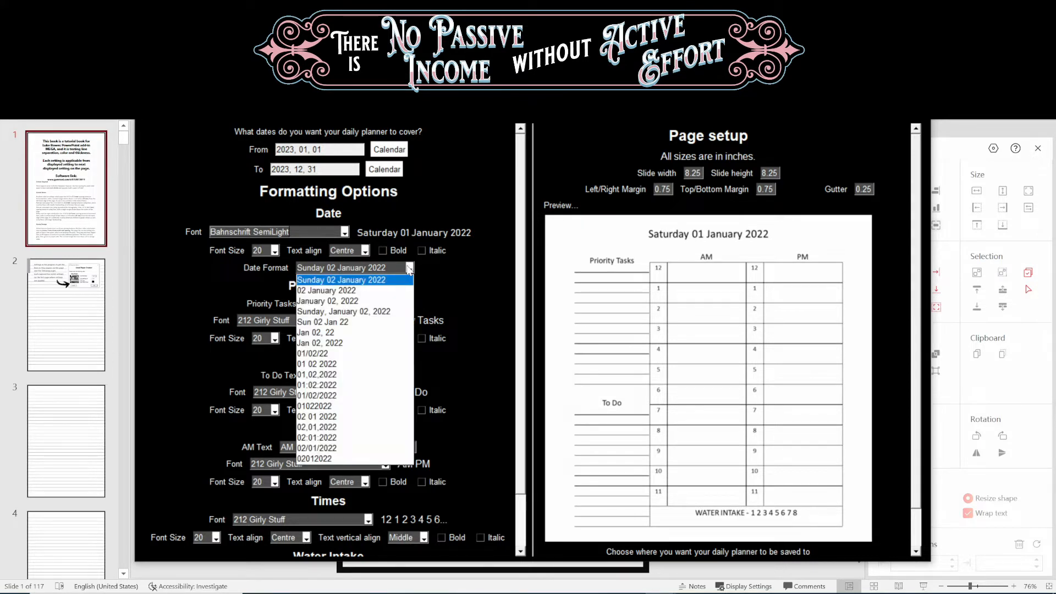
pyautogui.click(409, 268)
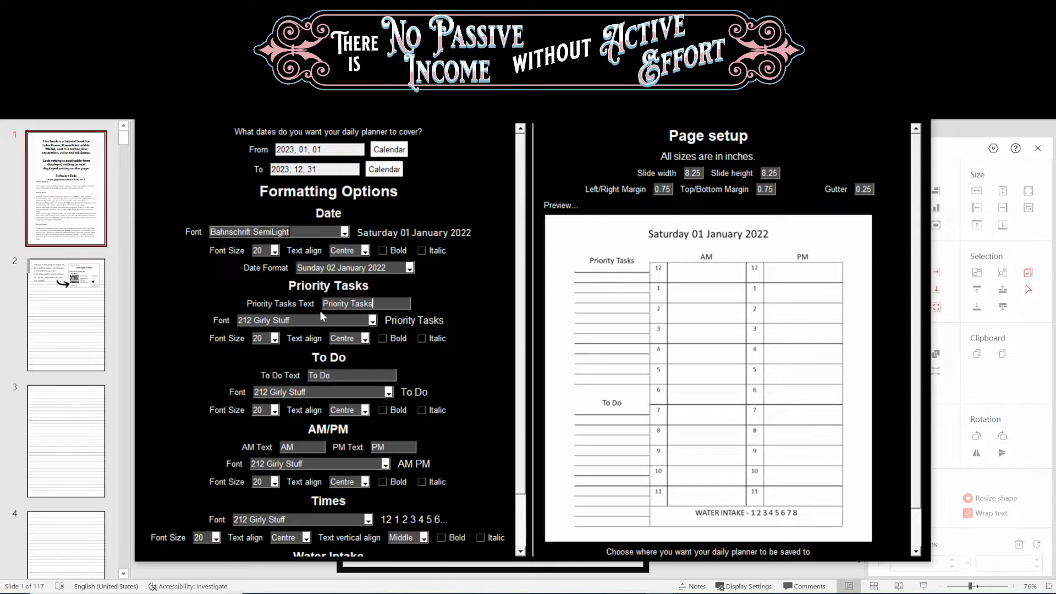
# Replace the Priority Tasks heading text with "Banana Testing".
pyautogui.moveTo(373, 303); pyautogui.dragTo(244, 292)
pyautogui.write('banna')
pyautogui.press('BackSpace')
pyautogui.press('BackSpace')
pyautogui.press('BackSpace')
pyautogui.press('BackSpace')
pyautogui.press('BackSpace')
pyautogui.write('Banana Testing')
# Set the Priority Tasks heading font to Century.
pyautogui.click(372, 321)
pyautogui.moveTo(372, 333); pyautogui.dragTo(370, 385)
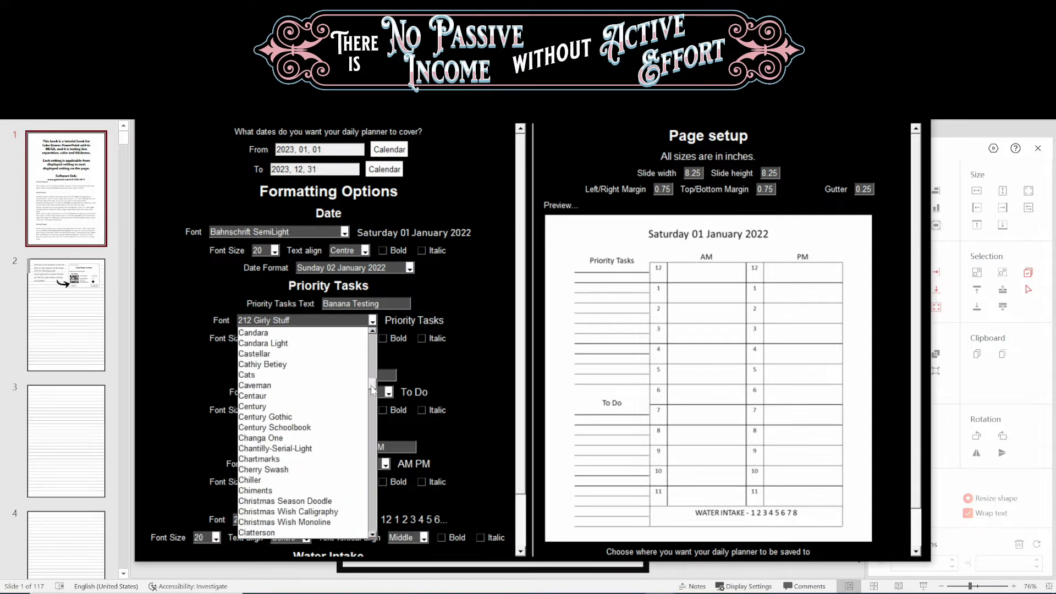
pyautogui.click(303, 407)
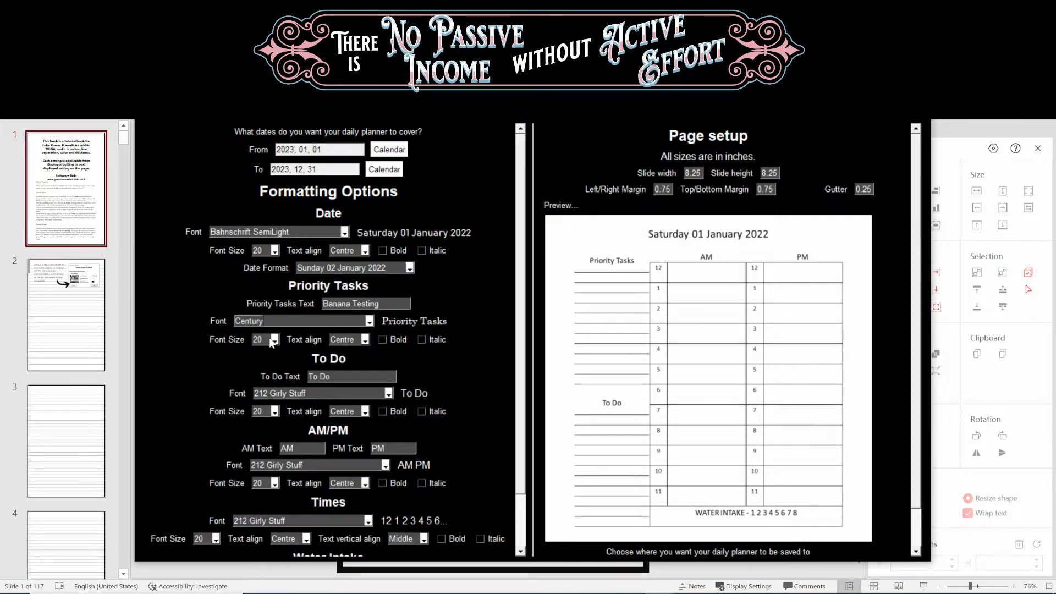
# Change the To Do heading text to "Bo Do" and the AM and PM texts to "IAM" and "UPM".
pyautogui.moveTo(331, 377); pyautogui.dragTo(268, 373)
pyautogui.write('Bo Do')
pyautogui.moveTo(297, 448); pyautogui.dragTo(267, 447)
pyautogui.press('Tab')
pyautogui.write('UPM')
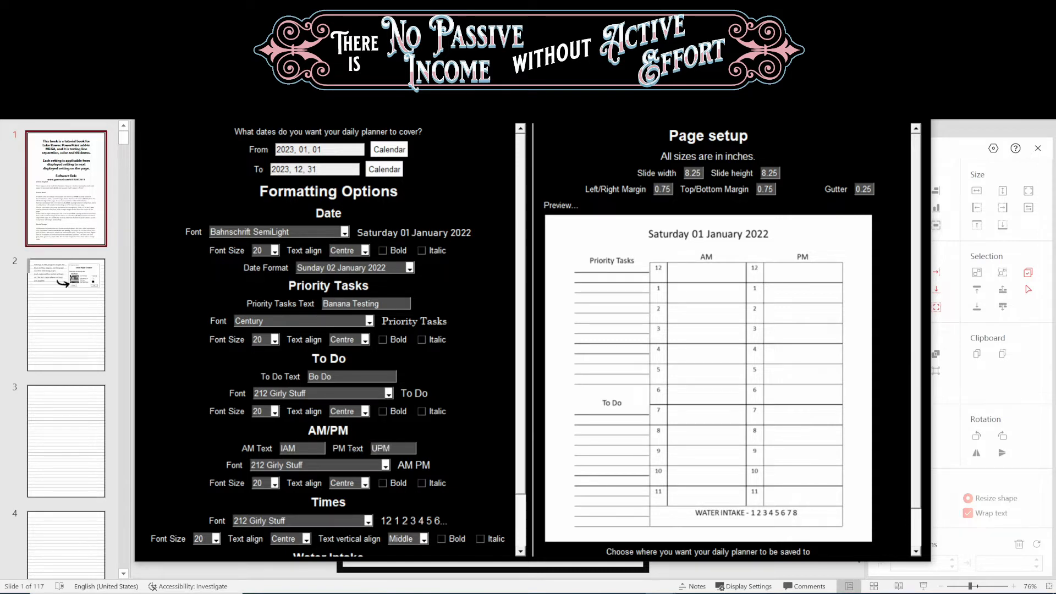
# Set the AM/PM heading font to Impact.
pyautogui.click(387, 465)
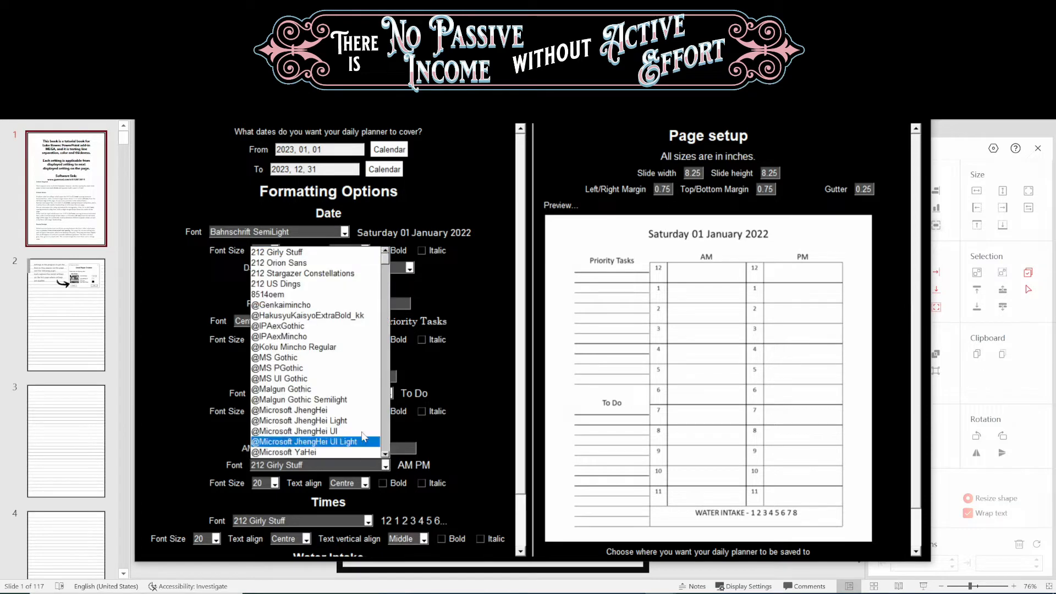
pyautogui.scroll(-5, 387, 284)
pyautogui.scroll(-3, 386, 284)
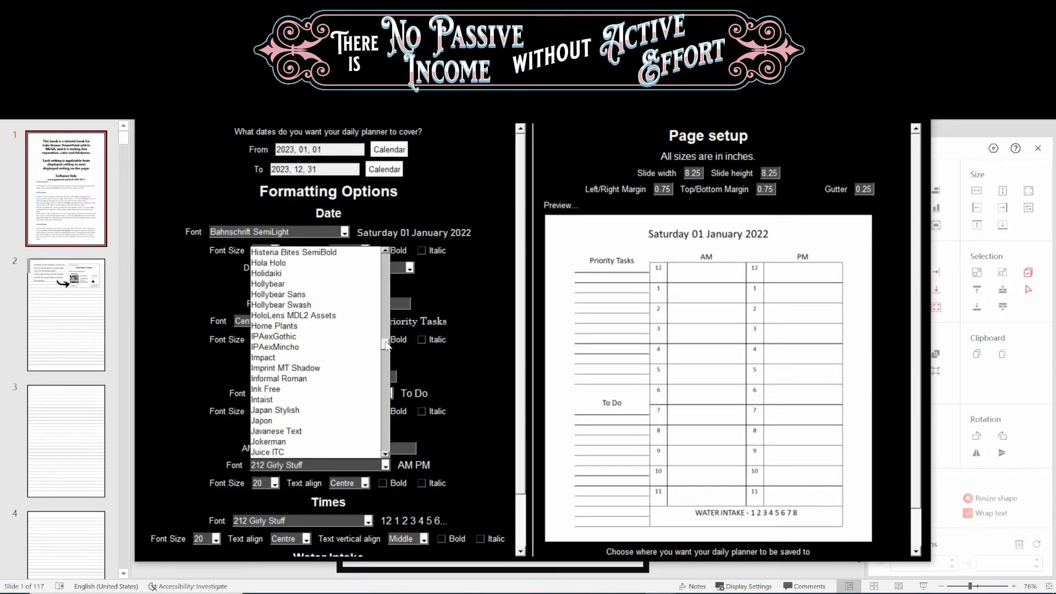
pyautogui.click(297, 352)
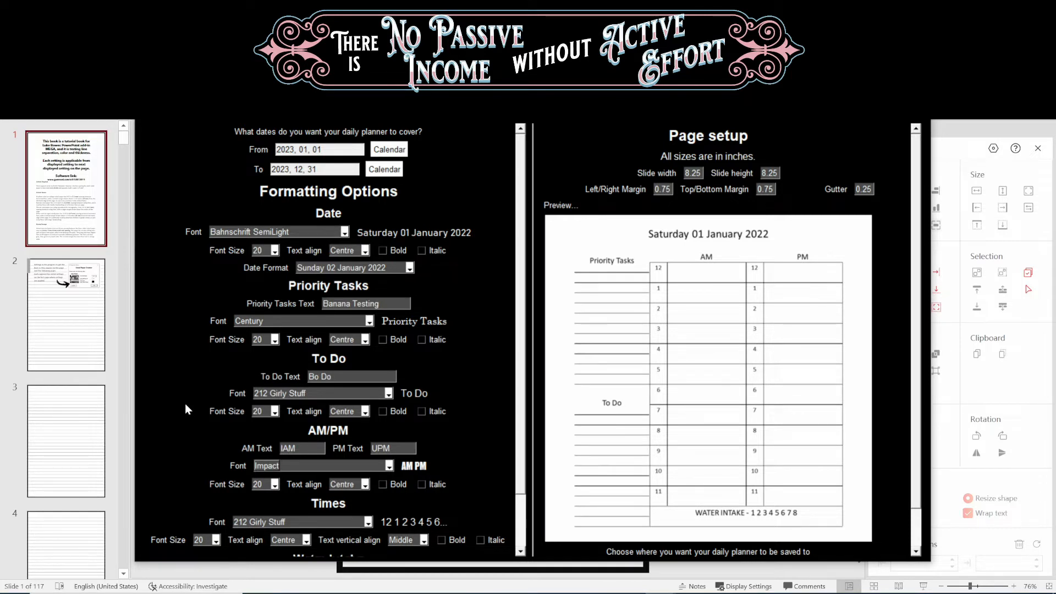
# Try Cats as the To Do heading font.
pyautogui.click(309, 391)
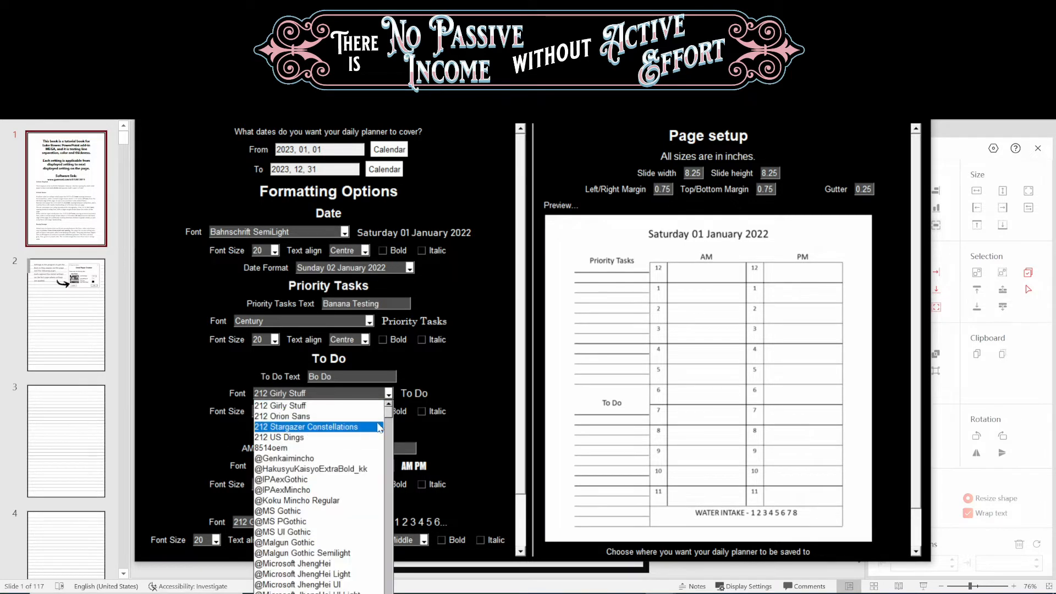
pyautogui.moveTo(386, 417); pyautogui.dragTo(387, 454)
pyautogui.click(283, 479)
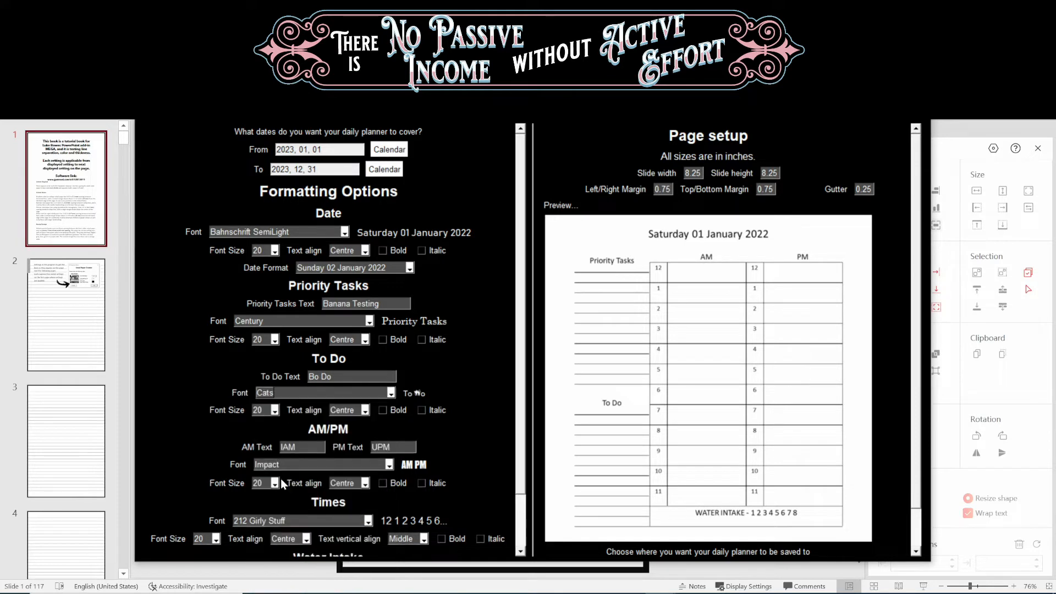
# Change the To Do heading font to Century.
pyautogui.click(390, 393)
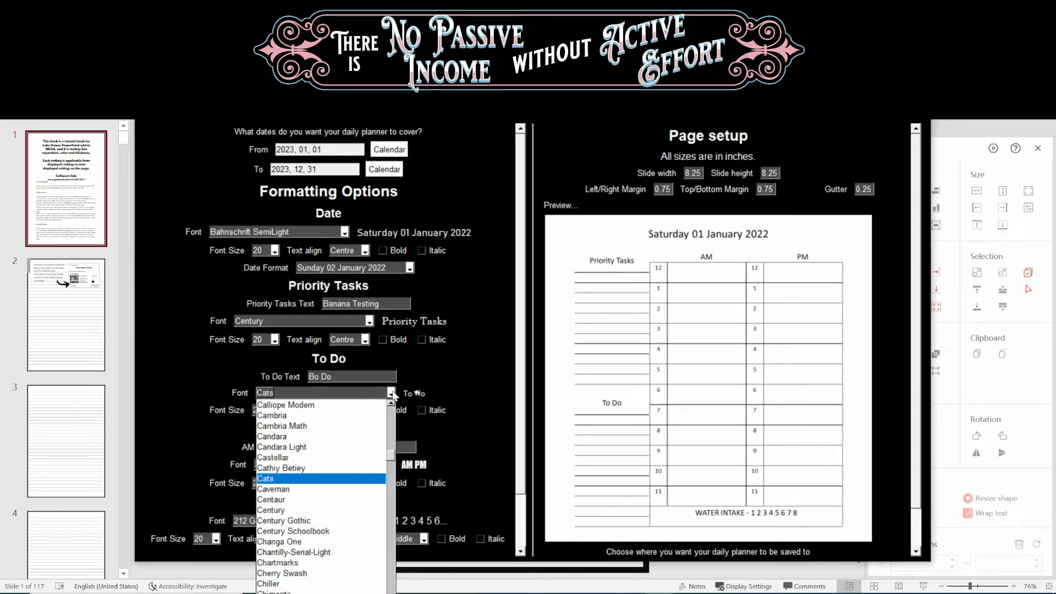
pyautogui.click(336, 507)
# Set the font of the planner's hour labels under Times to Great Vibes.
pyautogui.scroll(-1, 230, 388)
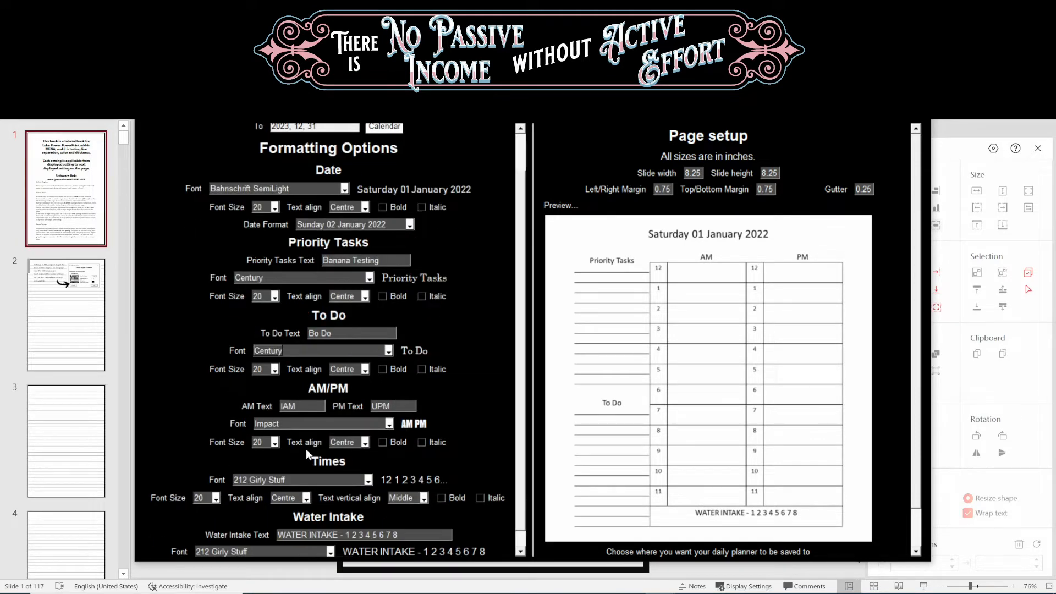
pyautogui.click(368, 479)
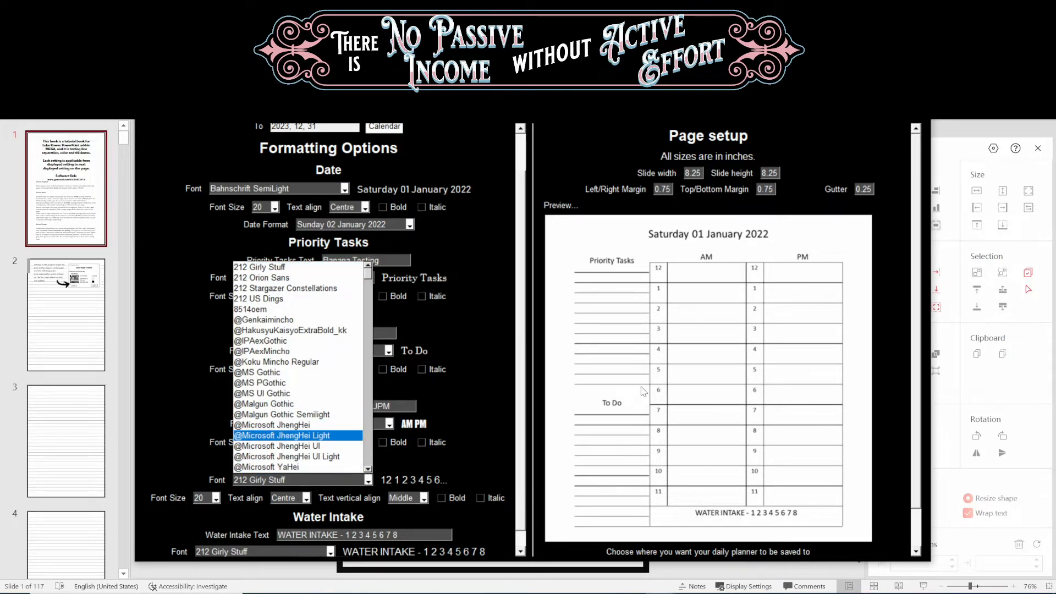
pyautogui.moveTo(370, 281); pyautogui.dragTo(368, 347)
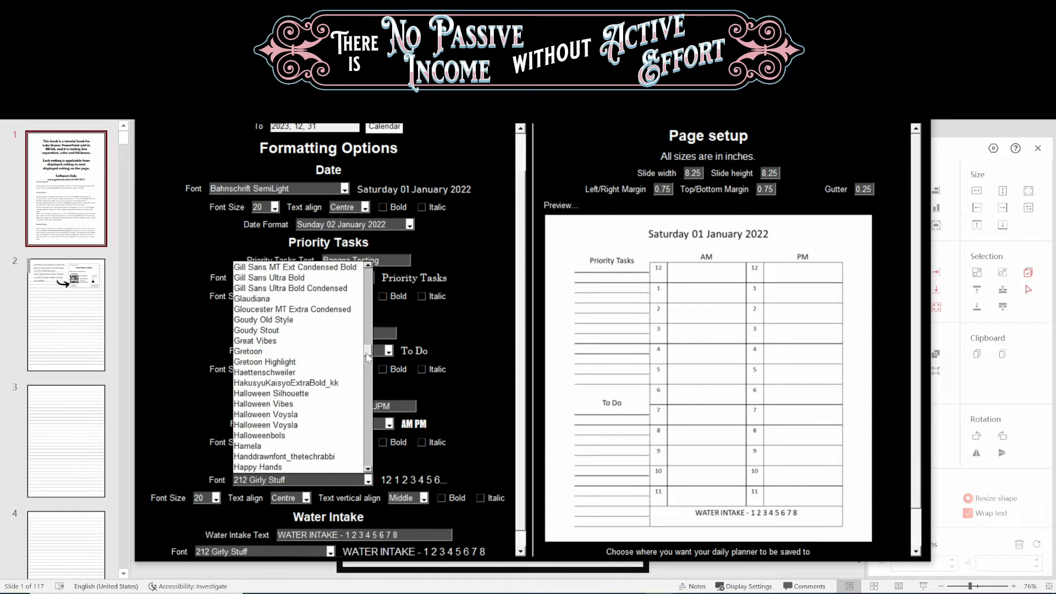
pyautogui.click(276, 345)
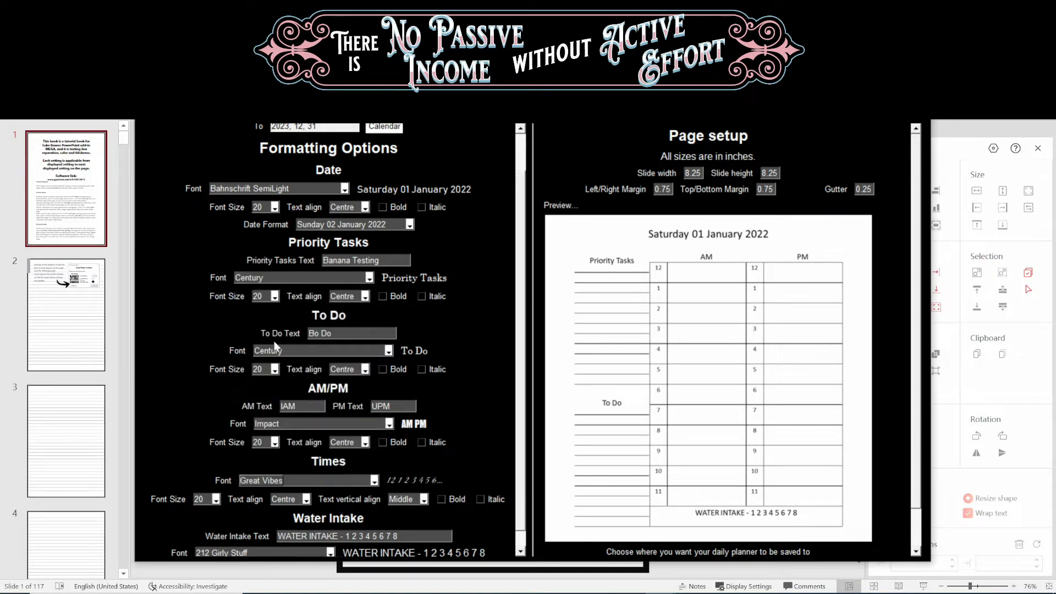
# Edit the Water Intake text to read "WATER TAKE - 1 2 3 4 5 6 7 8".
pyautogui.scroll(-1, 199, 411)
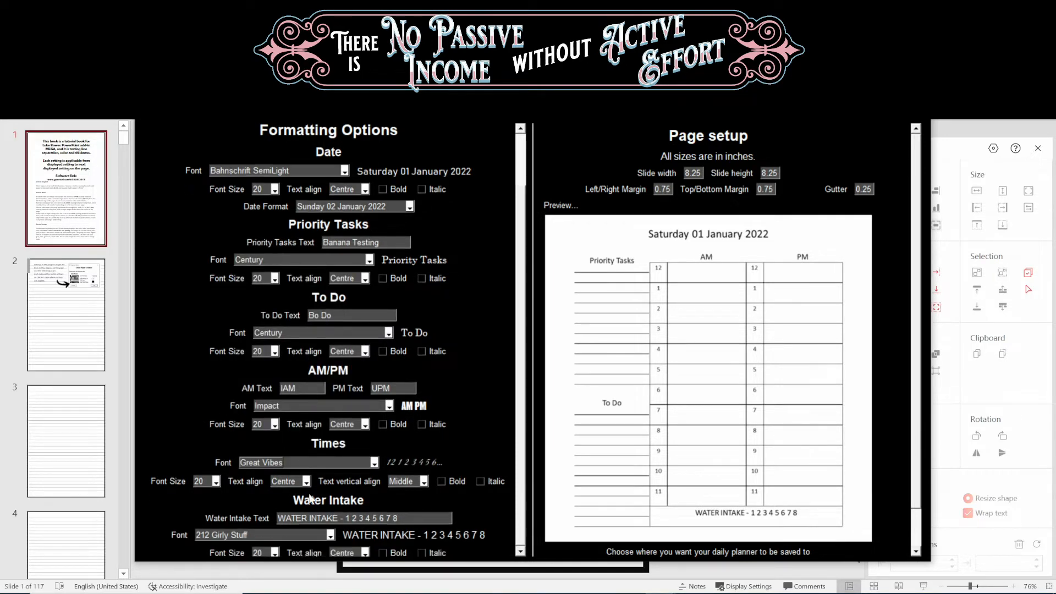
pyautogui.click(309, 517)
pyautogui.press('Delete')
pyautogui.press('Delete')
# Try Gigi and Glaudiana as the Water Intake font.
pyautogui.click(330, 535)
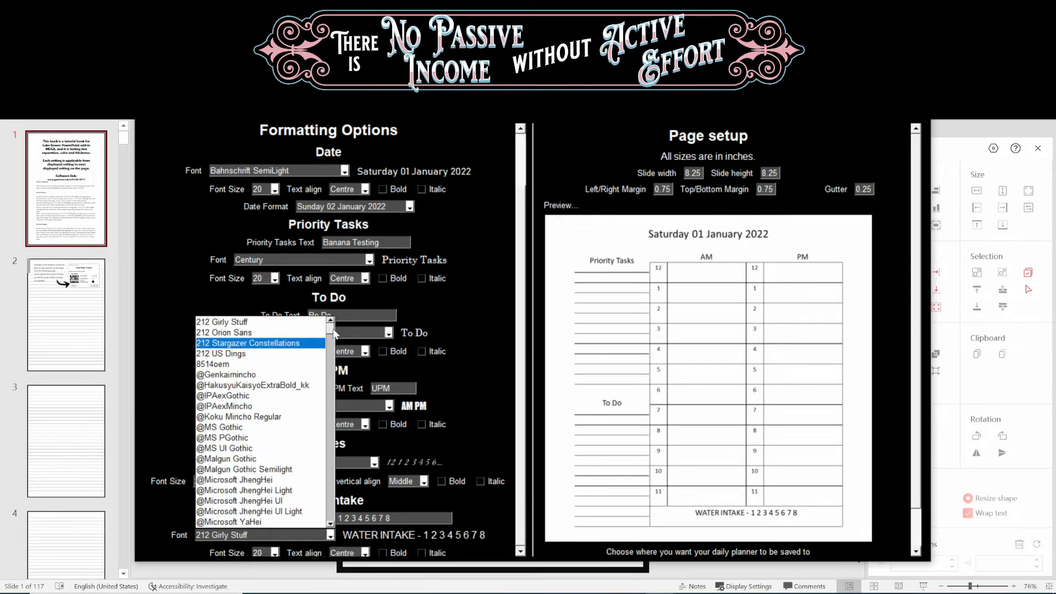
pyautogui.moveTo(331, 330); pyautogui.dragTo(331, 404)
pyautogui.click(261, 417)
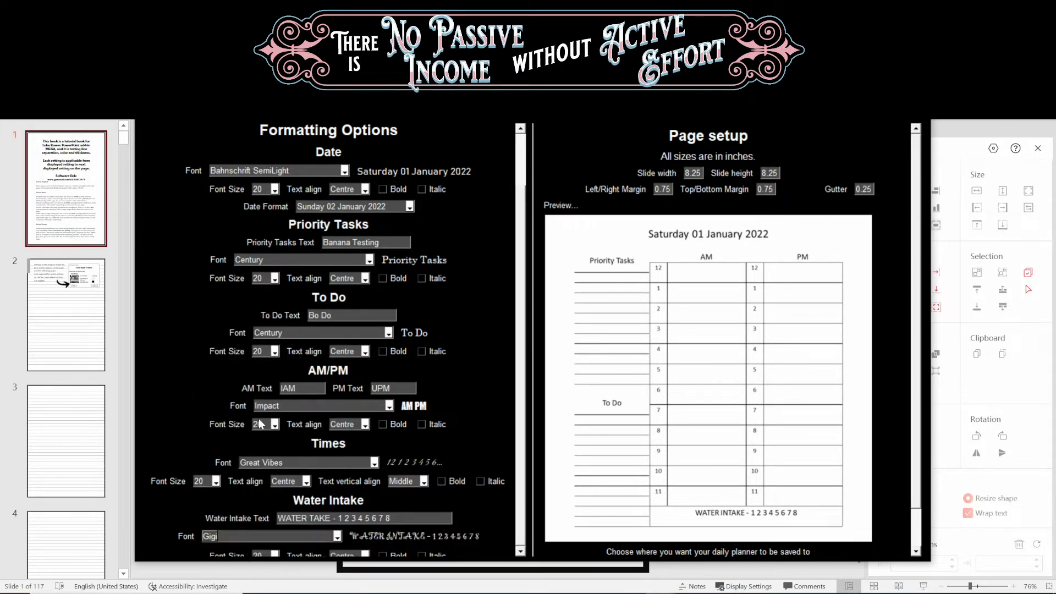
pyautogui.click(331, 541)
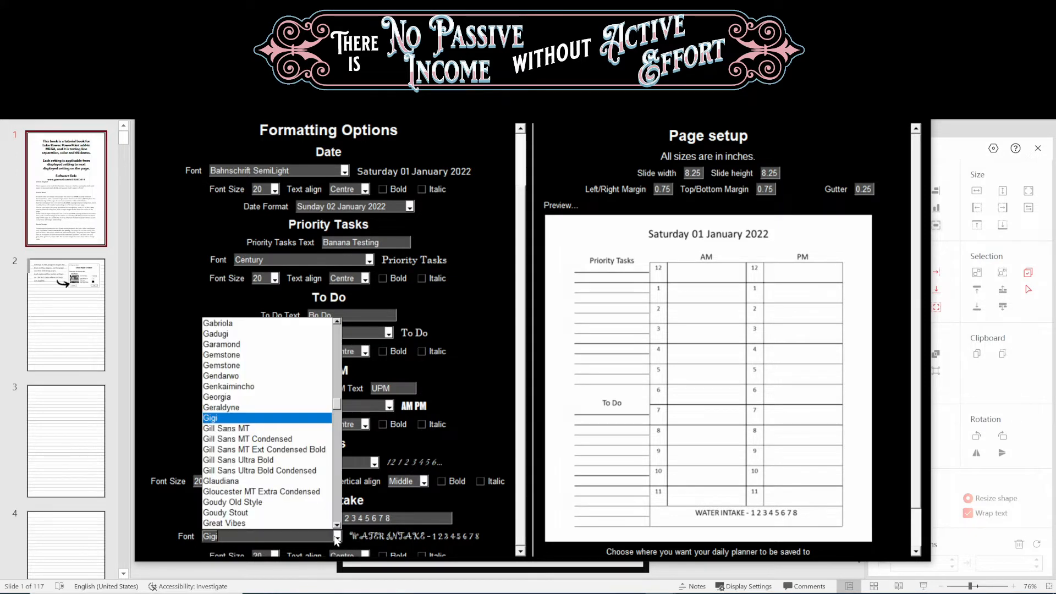
pyautogui.click(288, 483)
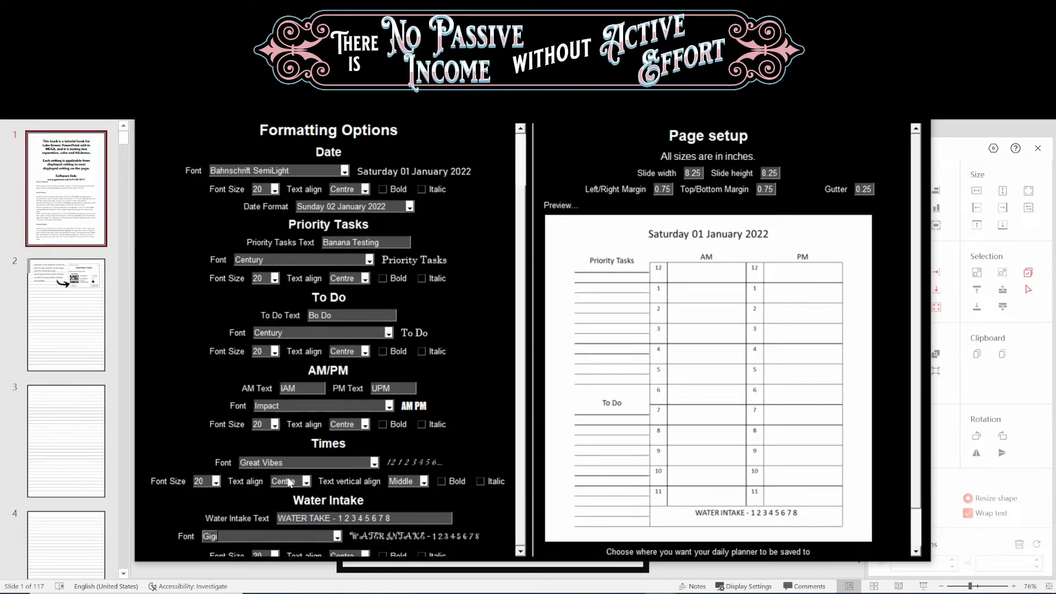
# Set the Water Intake font to League Spartan.
pyautogui.click(331, 535)
pyautogui.moveTo(333, 406); pyautogui.dragTo(332, 432)
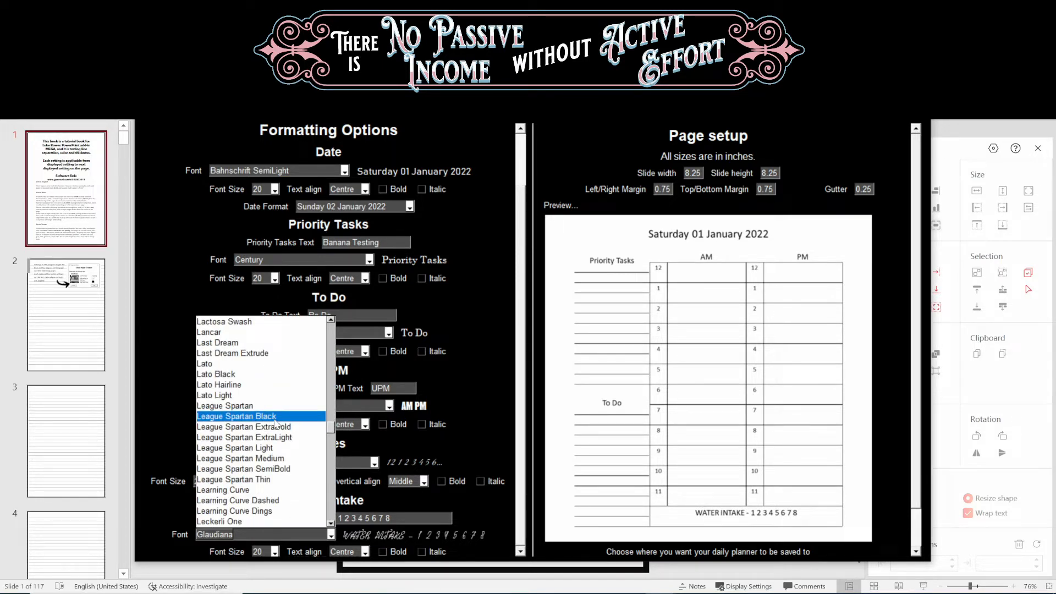
pyautogui.click(240, 405)
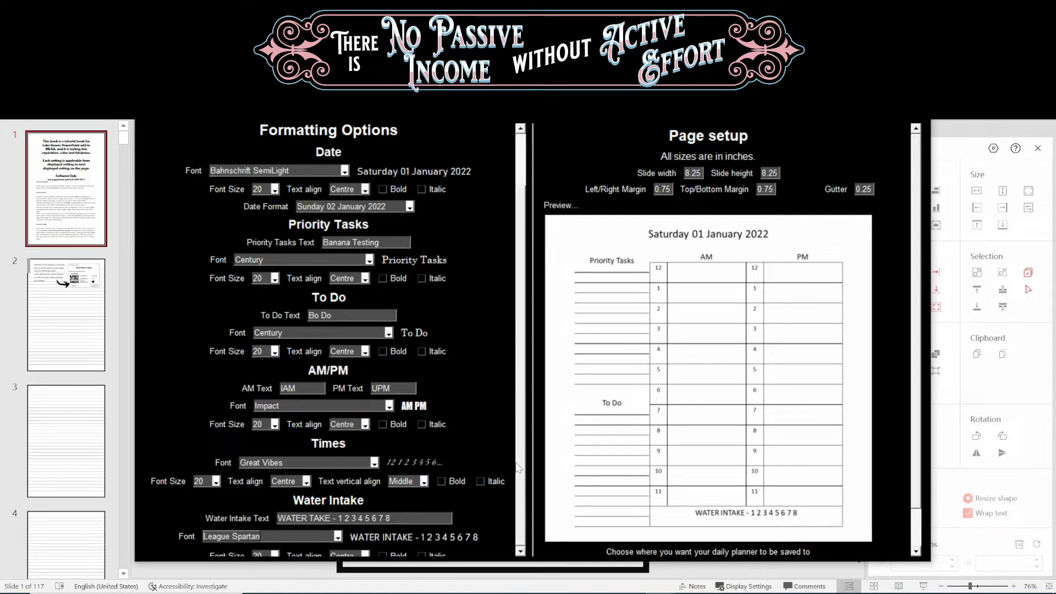
# Enlarge the planner window and examine the Water Intake font size and text alignment options.
pyautogui.moveTo(494, 562); pyautogui.dragTo(496, 579)
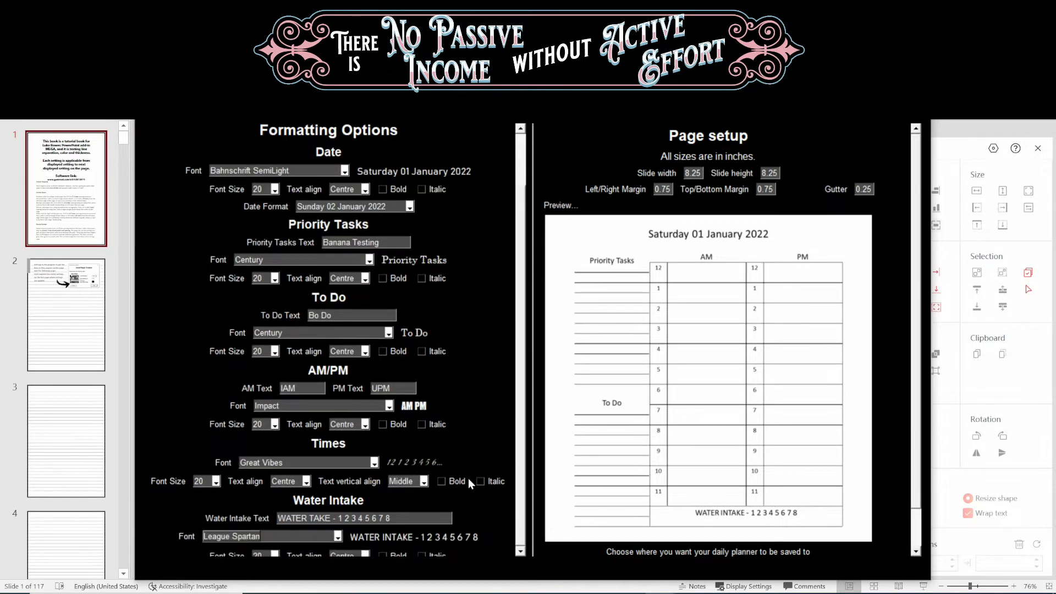
pyautogui.scroll(-3, 458, 386)
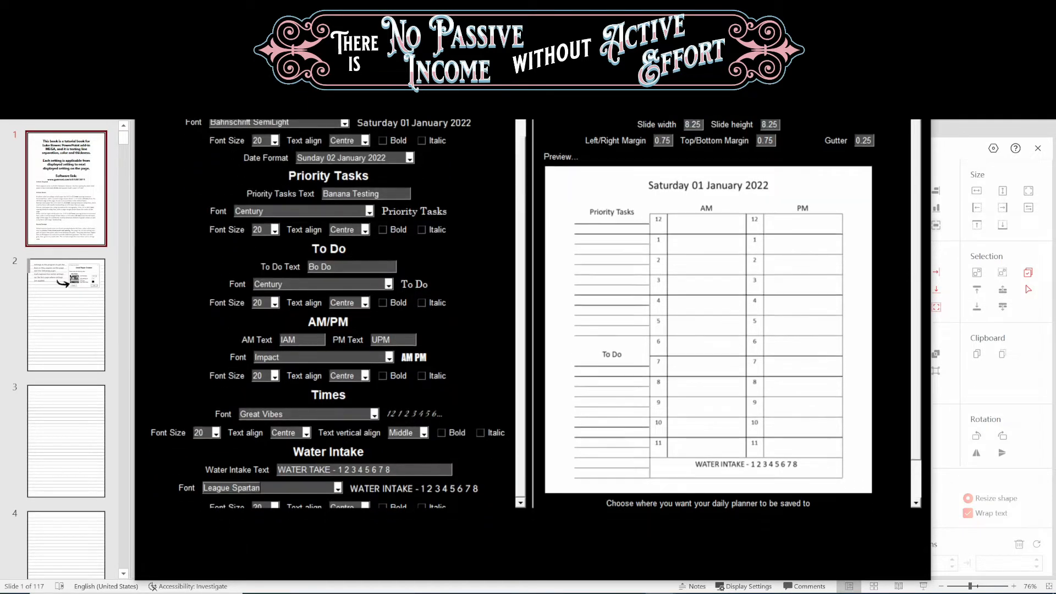
pyautogui.scroll(2, 457, 384)
pyautogui.scroll(-2, 457, 390)
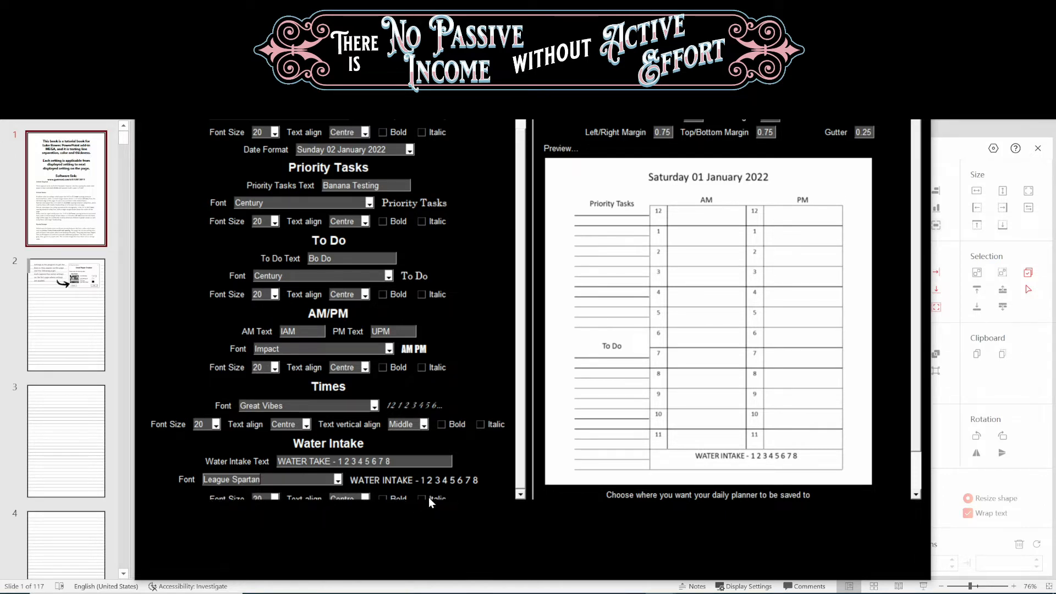
pyautogui.scroll(1, 519, 476)
pyautogui.scroll(-1, 520, 482)
pyautogui.moveTo(519, 481); pyautogui.dragTo(518, 501)
pyautogui.click(386, 495)
pyautogui.click(363, 495)
pyautogui.click(363, 494)
pyautogui.click(277, 496)
pyautogui.click(276, 497)
pyautogui.click(276, 497)
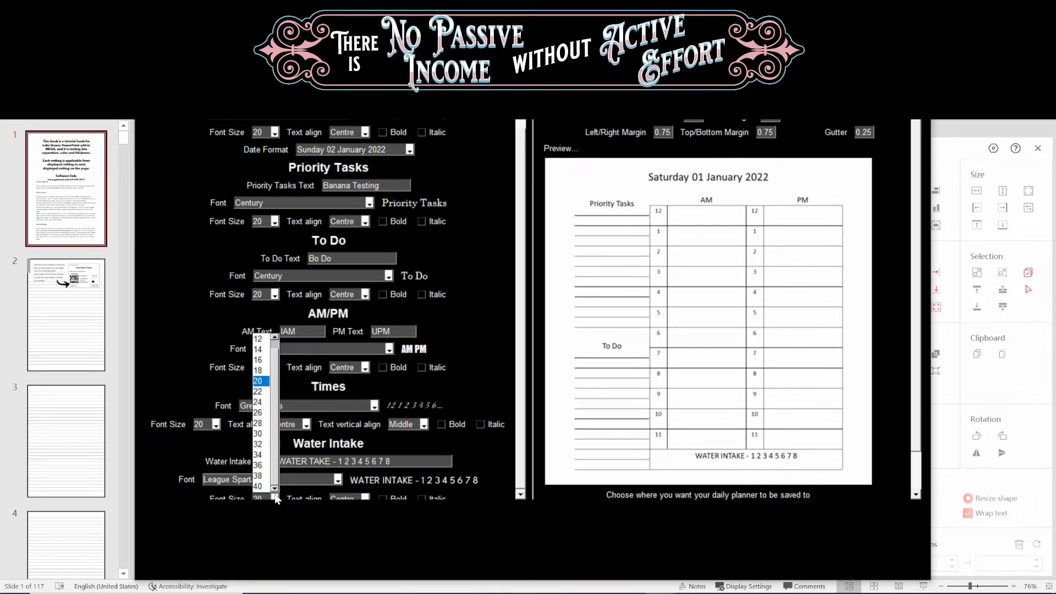
pyautogui.click(275, 497)
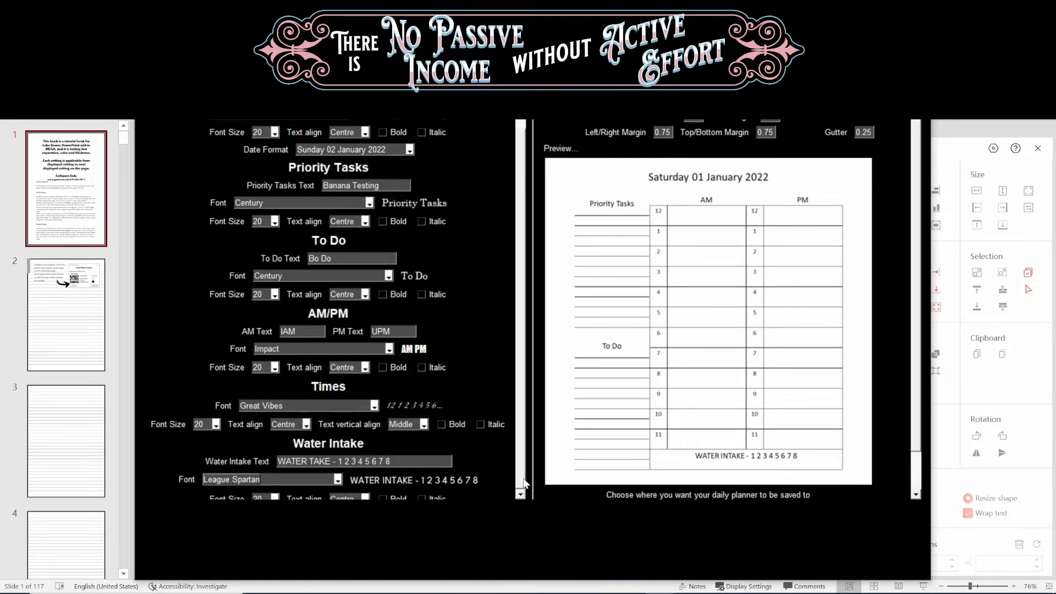
# Adjust the planner's slide size, margins and gutter in the page setup.
pyautogui.scroll(1, 527, 444)
pyautogui.scroll(-1, 515, 493)
pyautogui.moveTo(699, 117); pyautogui.dragTo(659, 123)
pyautogui.press('BackSpace')
pyautogui.write('62')
pyautogui.click(767, 132)
pyautogui.press('BackSpace')
pyautogui.write('27')
pyautogui.press('BackSpace')
pyautogui.press('BackSpace')
pyautogui.write('37')
pyautogui.click(865, 132)
pyautogui.press('BackSpace')
pyautogui.write('1')
# Choose pLANNER as the output PowerPoint file name, generate the daily planner and dismiss the completion message.
pyautogui.scroll(-2, 739, 251)
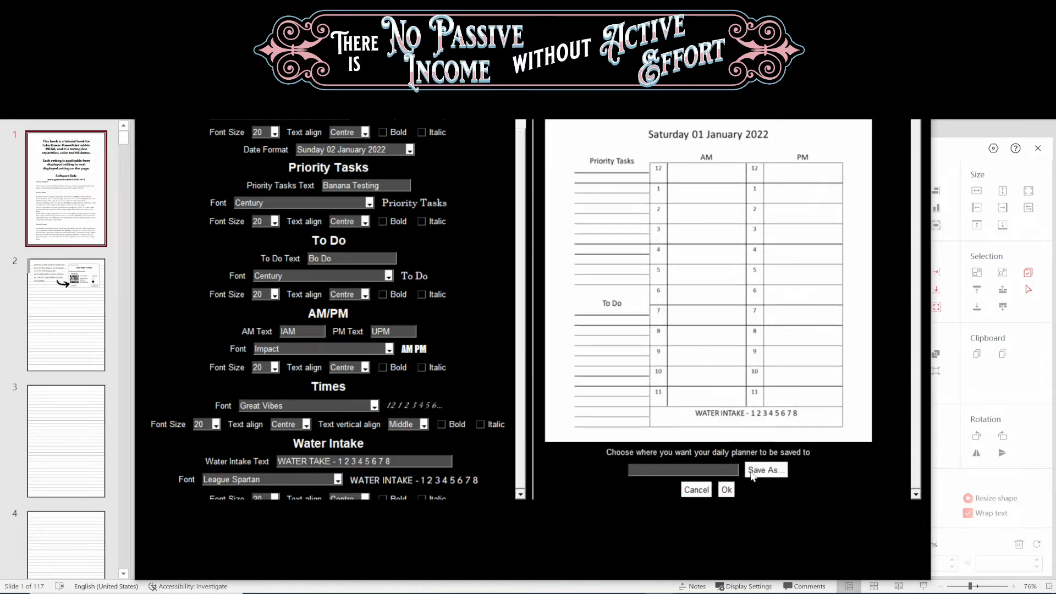
pyautogui.click(774, 473)
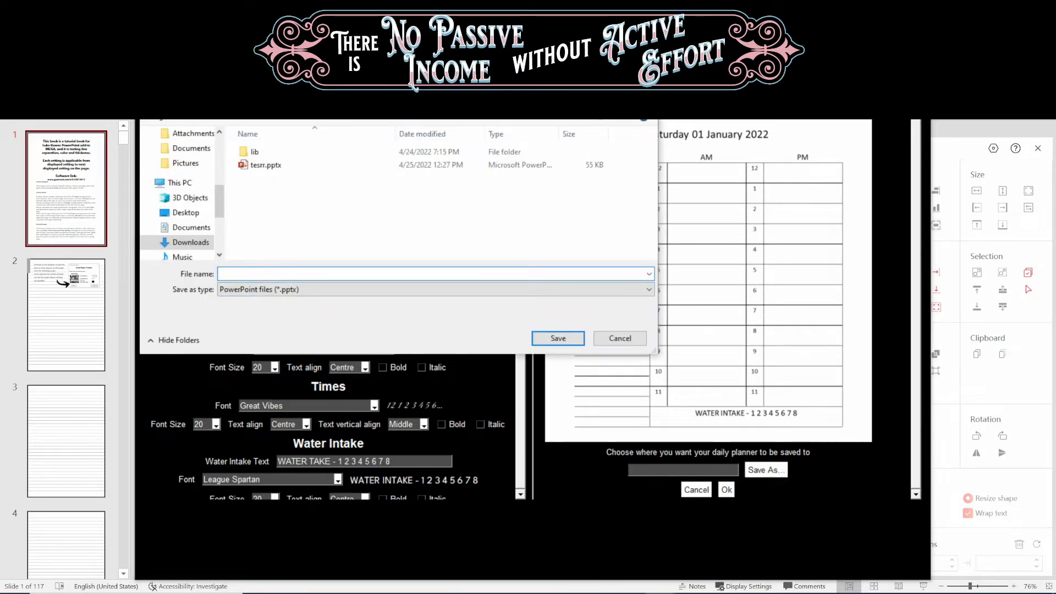
pyautogui.write('pLANNER')
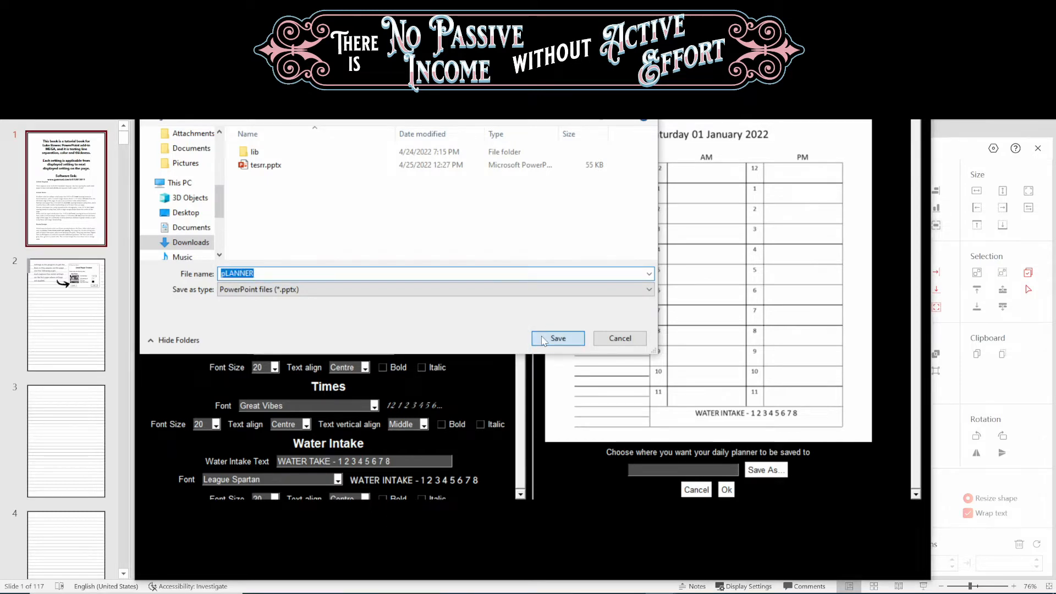
pyautogui.click(545, 339)
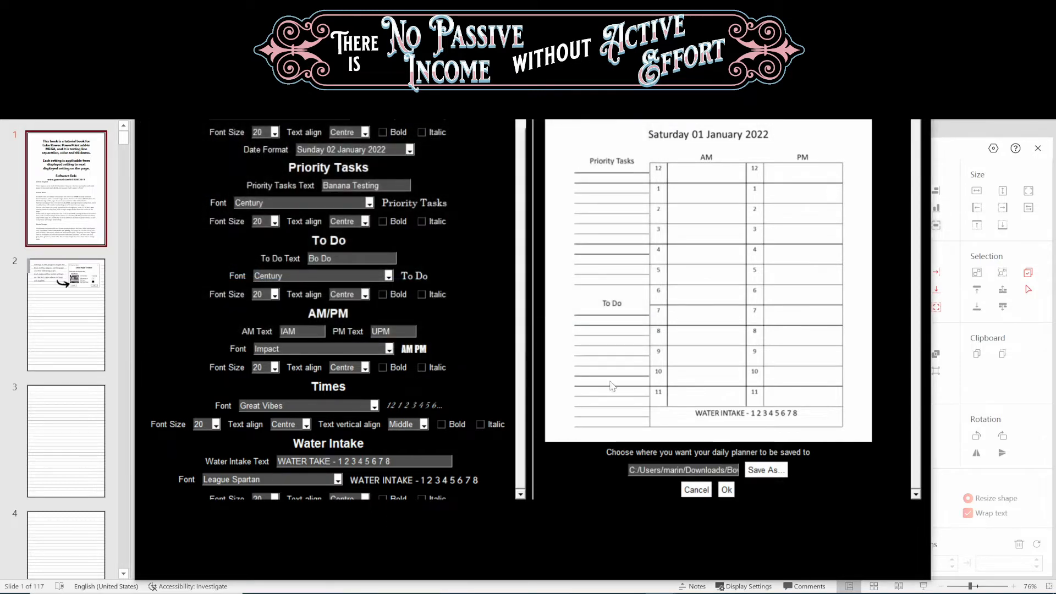
pyautogui.click(725, 490)
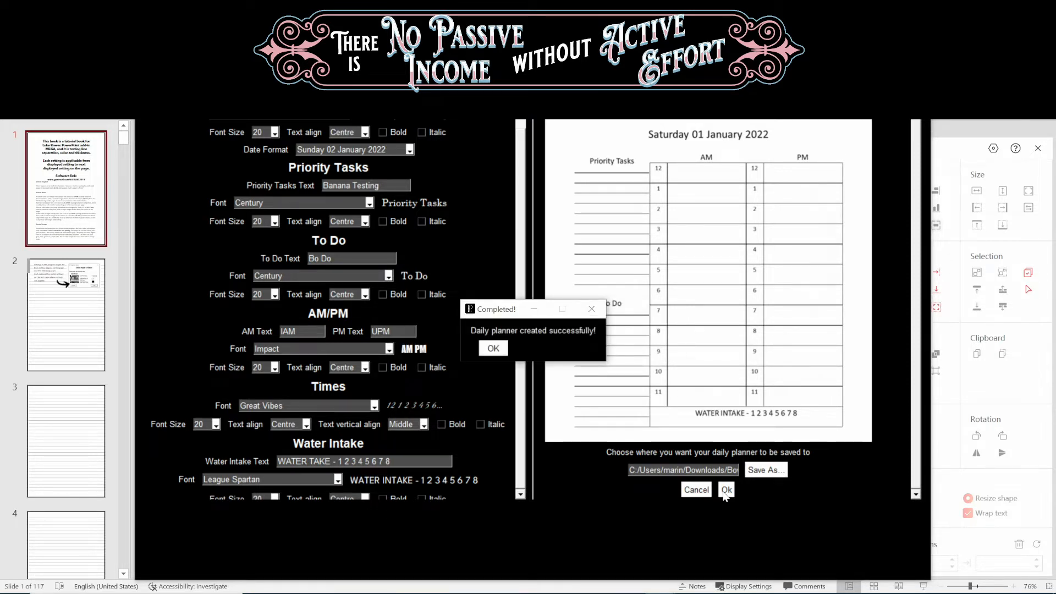
pyautogui.click(492, 350)
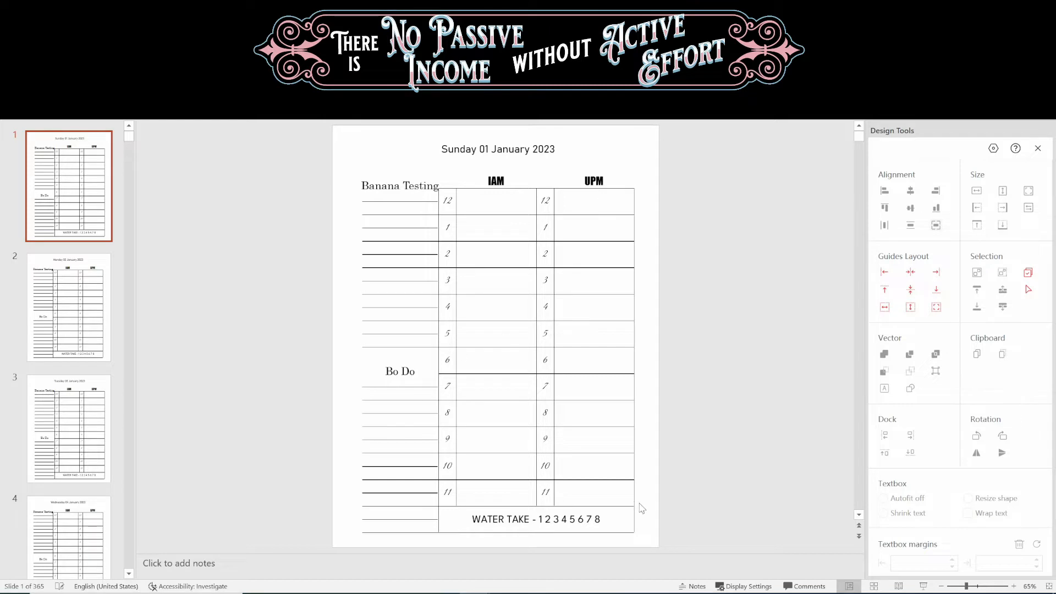
# Inspect the hour labels in the IAM column on the first slide of the generated planner in PowerPoint.
pyautogui.click(448, 334)
pyautogui.click(449, 281)
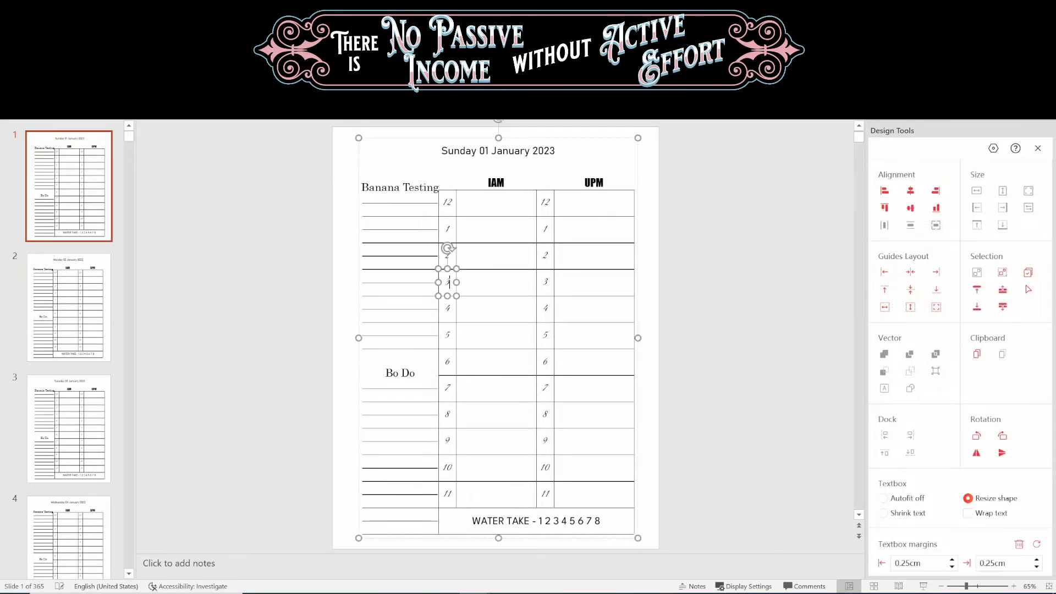
pyautogui.click(445, 215)
pyautogui.click(447, 228)
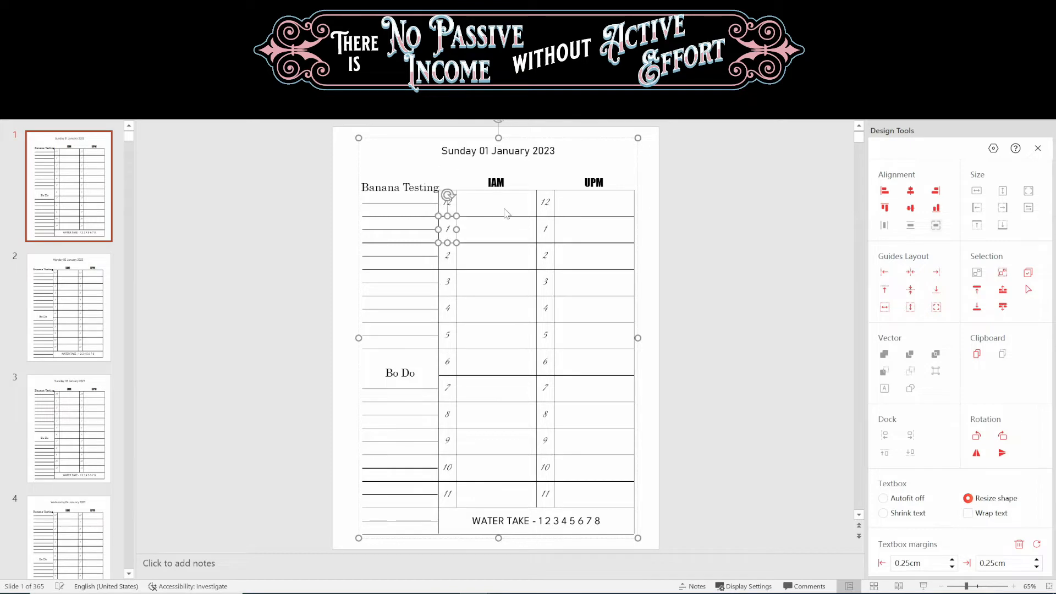
# Inspect the 12 and 1 hour labels in the UPM column on the first slide.
pyautogui.click(536, 194)
pyautogui.click(543, 201)
pyautogui.click(544, 229)
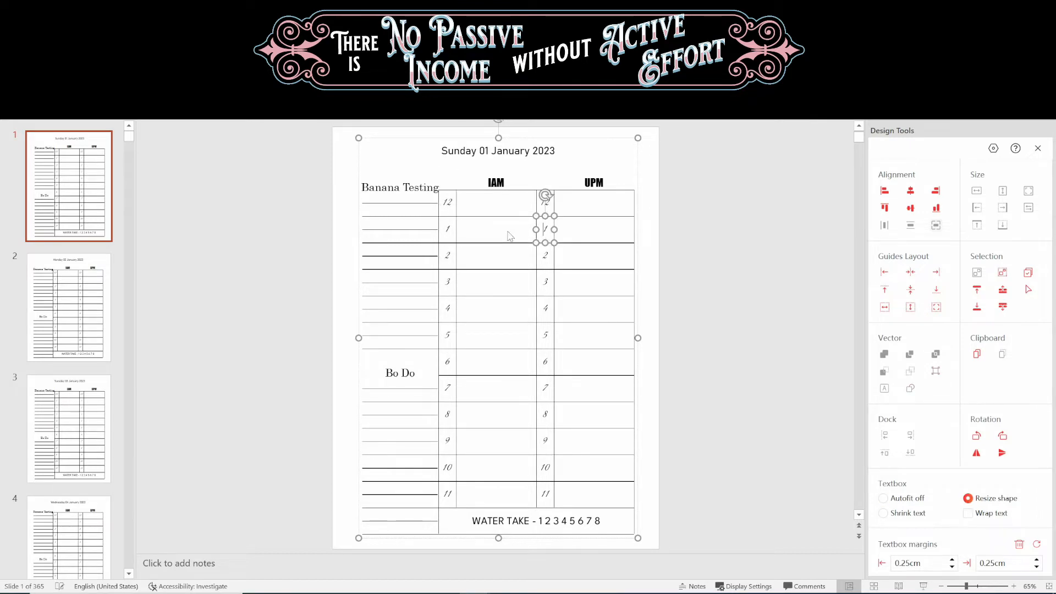
# Browse forward to slides 18 and 19 and alternate between them to compare the horizontal position of the page content.
pyautogui.scroll(-7, 102, 300)
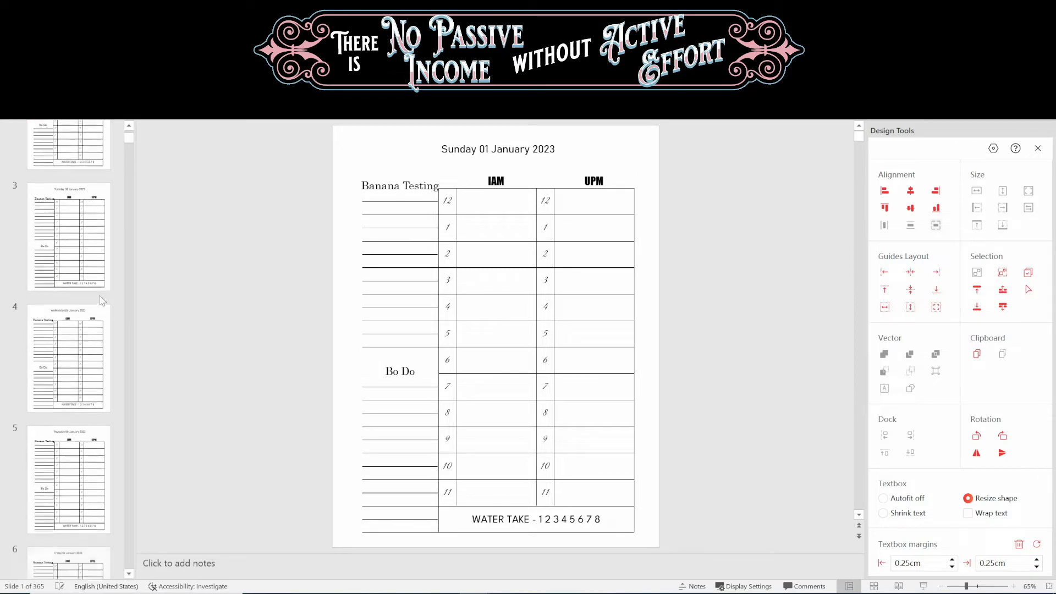
pyautogui.scroll(-15, 199, 295)
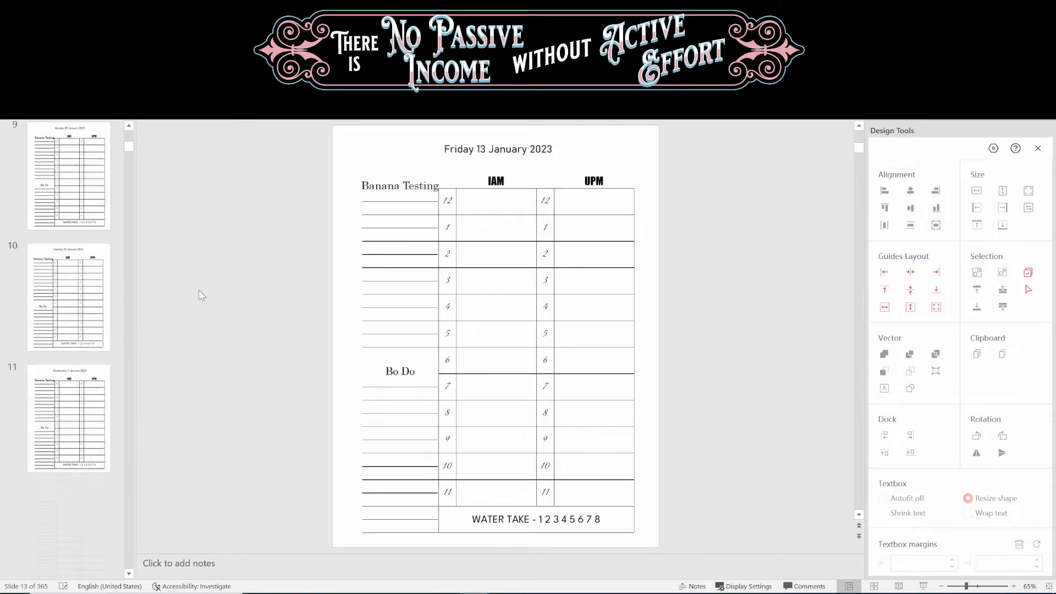
pyautogui.scroll(-1, 200, 296)
pyautogui.scroll(1, 199, 295)
pyautogui.scroll(-1, 199, 296)
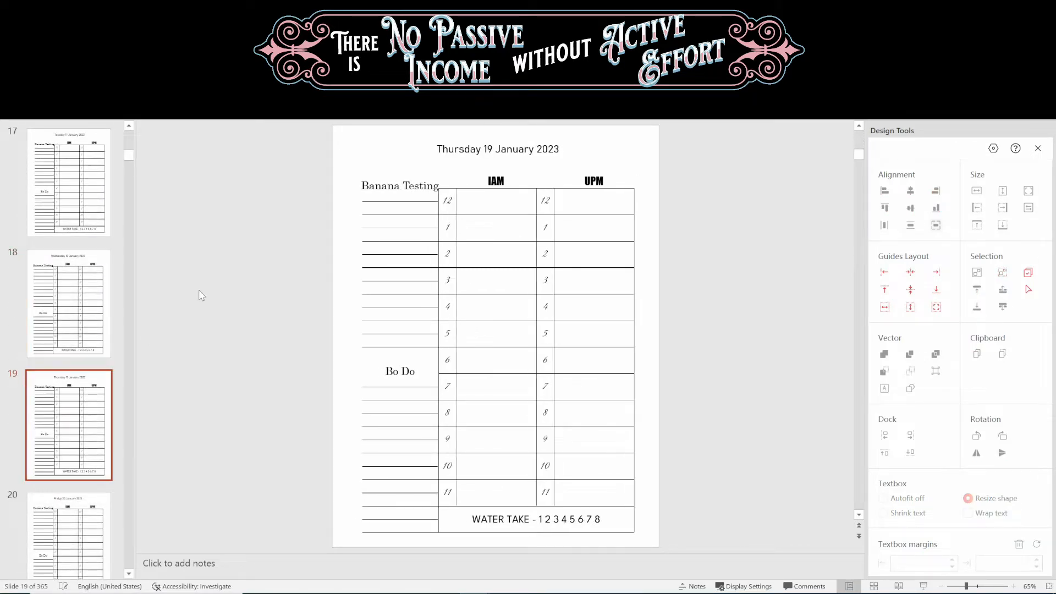
pyautogui.scroll(1, 199, 295)
pyautogui.scroll(-1, 202, 295)
pyautogui.scroll(1, 202, 295)
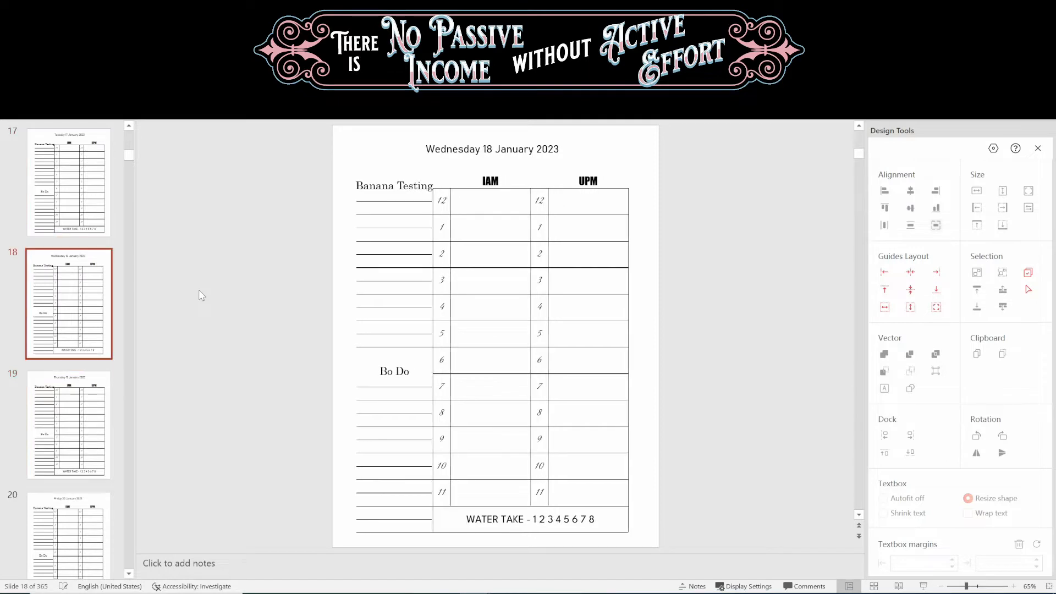
pyautogui.scroll(-1, 201, 296)
pyautogui.scroll(1, 201, 295)
pyautogui.scroll(-1, 202, 295)
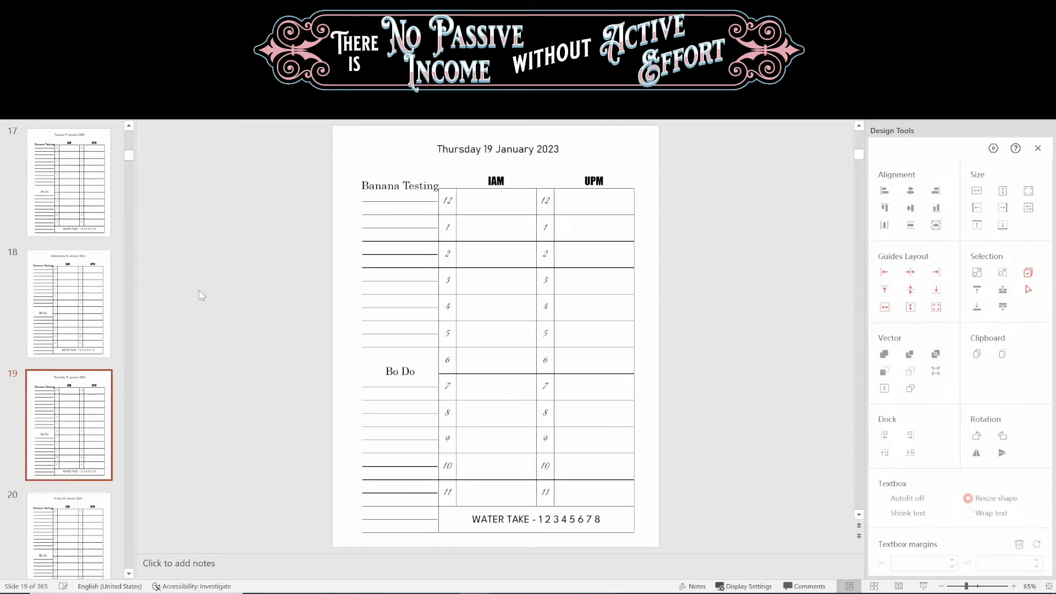
pyautogui.scroll(1, 201, 295)
pyautogui.scroll(-1, 202, 295)
pyautogui.scroll(1, 202, 295)
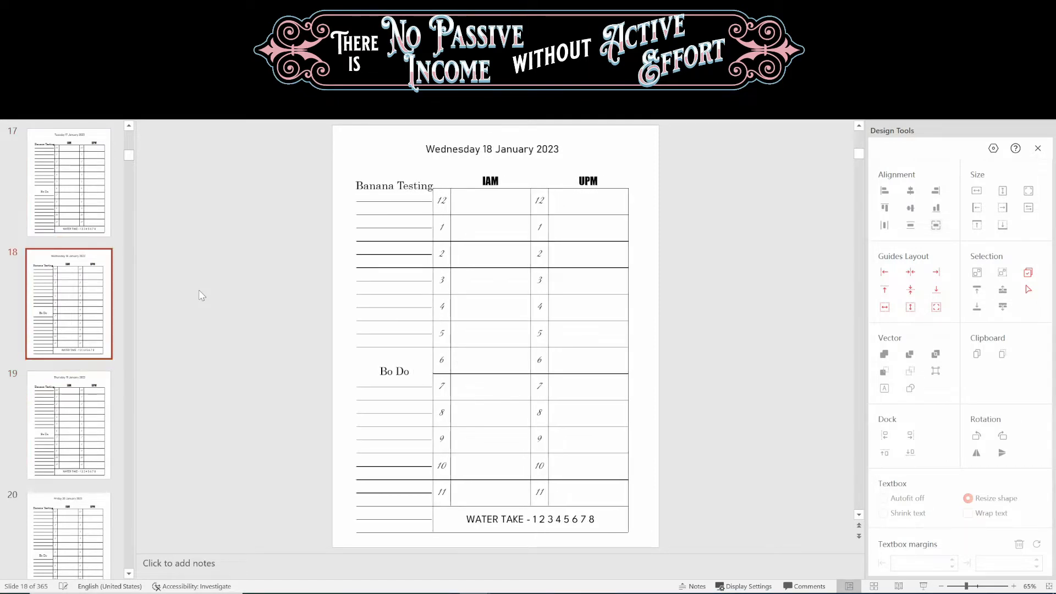
# Browse the daily pages from 19 January onward to slide 88, Wednesday 29 March 2023.
pyautogui.scroll(-3, 202, 295)
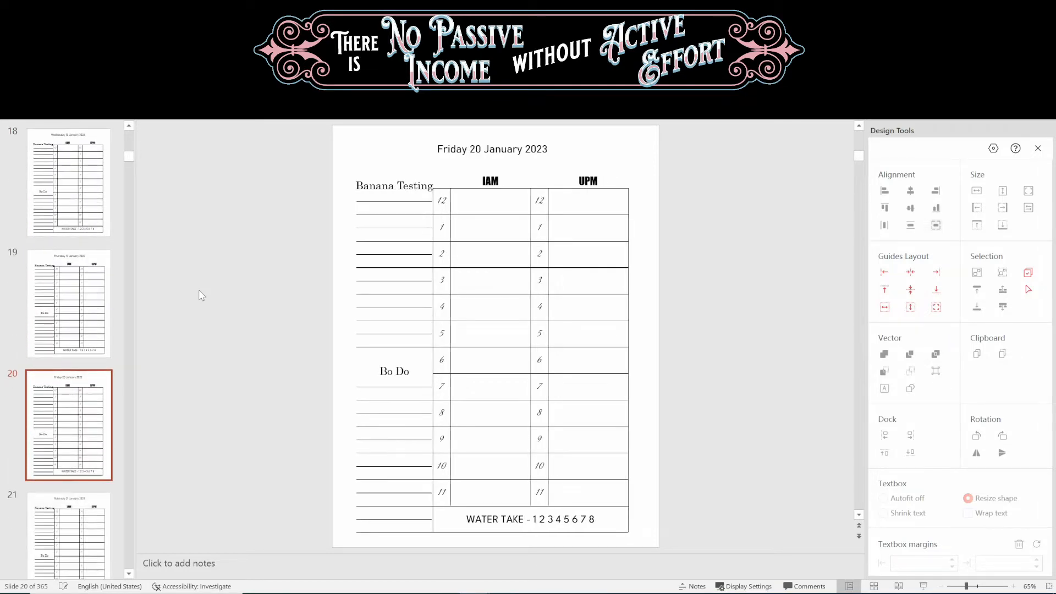
pyautogui.scroll(-11, 202, 296)
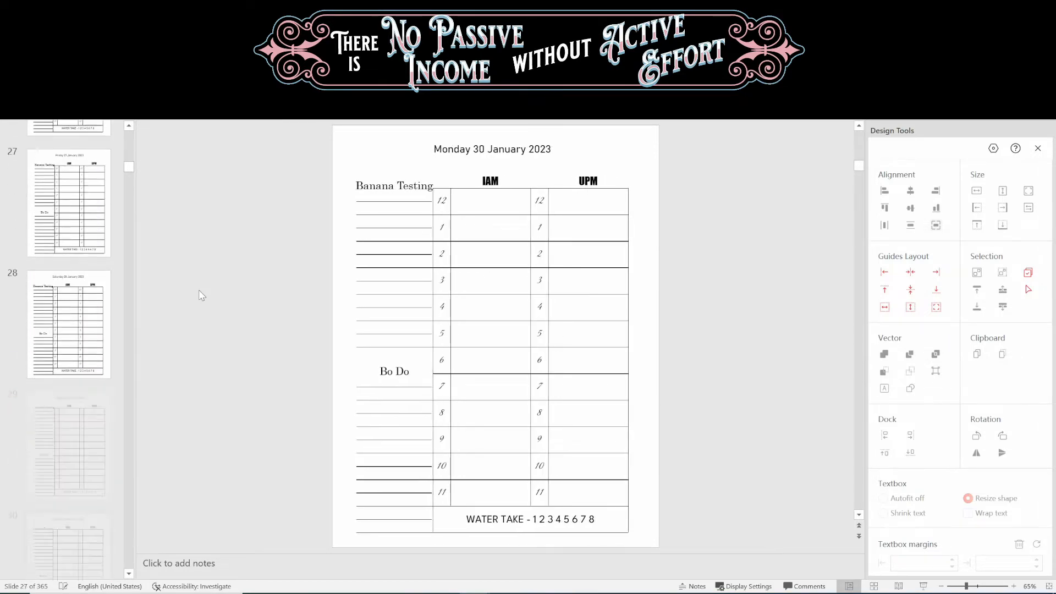
pyautogui.scroll(-20, 202, 295)
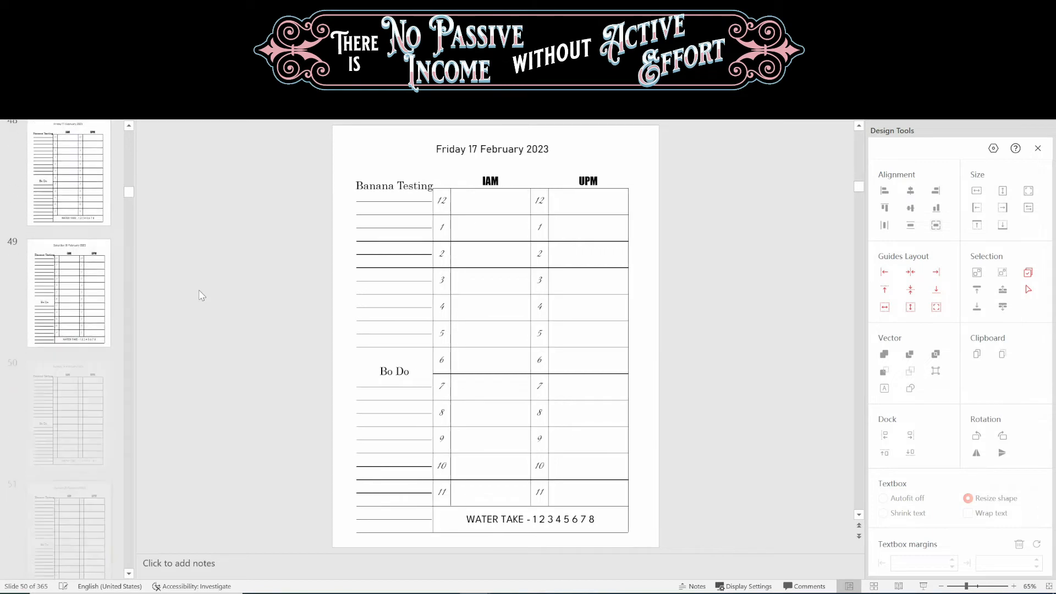
pyautogui.scroll(-8, 202, 295)
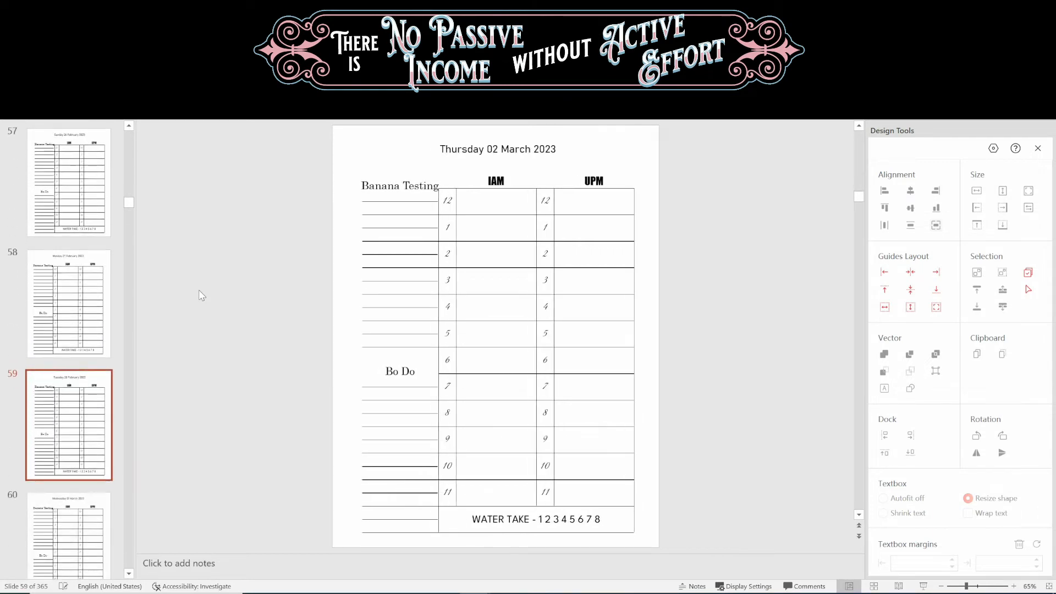
pyautogui.scroll(-2, 202, 295)
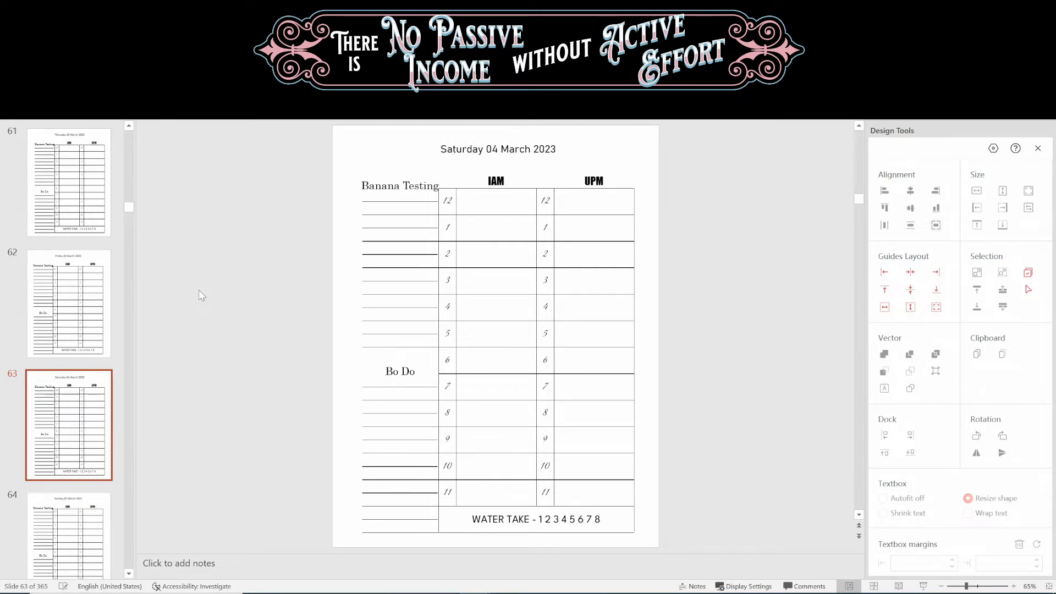
pyautogui.scroll(-5, 202, 295)
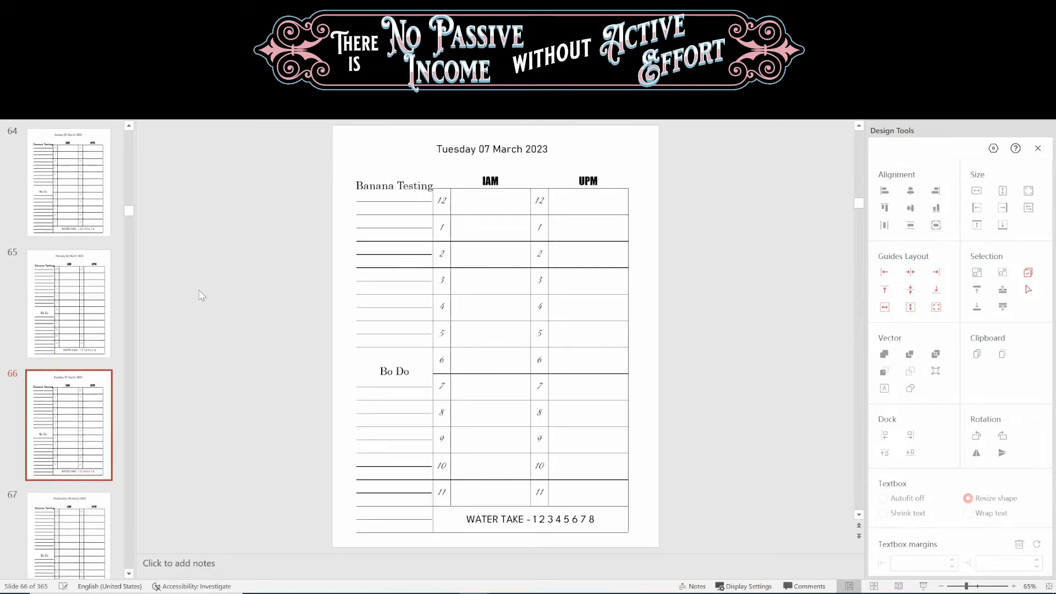
pyautogui.scroll(-11, 202, 295)
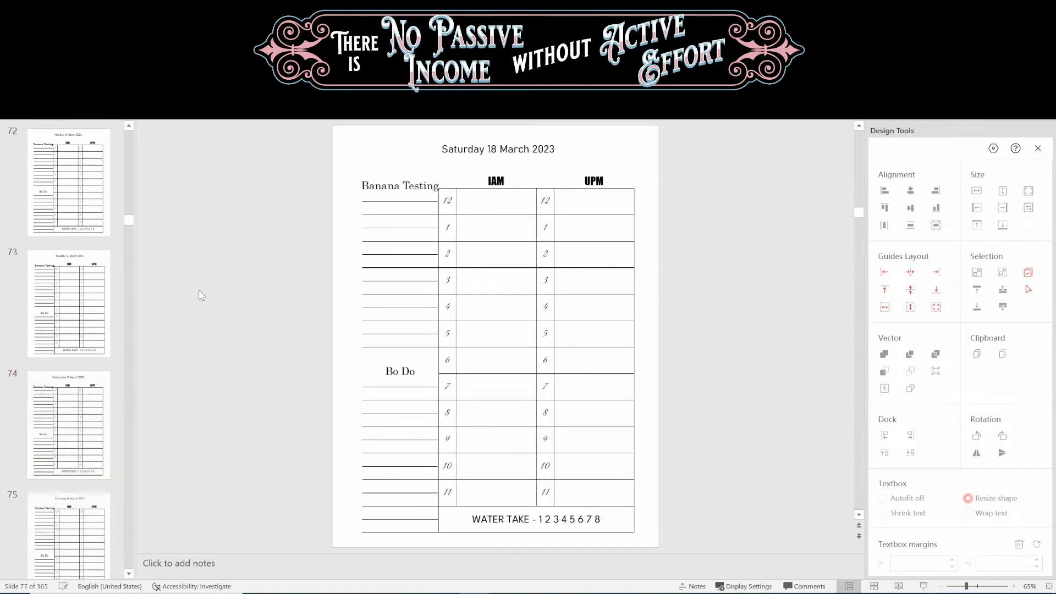
pyautogui.scroll(-9, 201, 296)
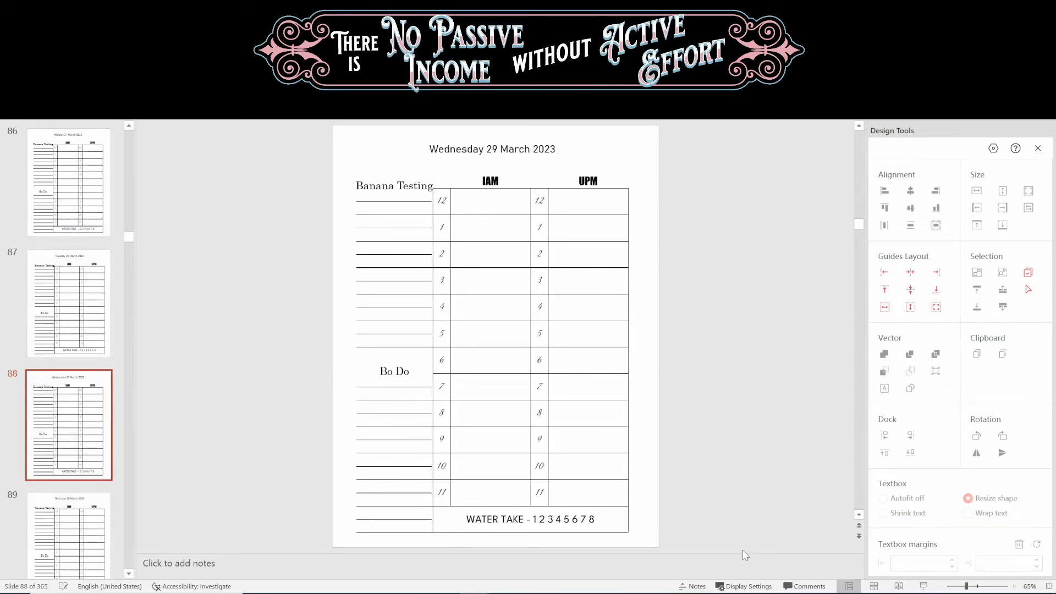
# Zoom slide 88 in to 400%.
pyautogui.click(1014, 586)
pyautogui.click(1014, 586)
pyautogui.click(1014, 586)
pyautogui.click(1015, 586)
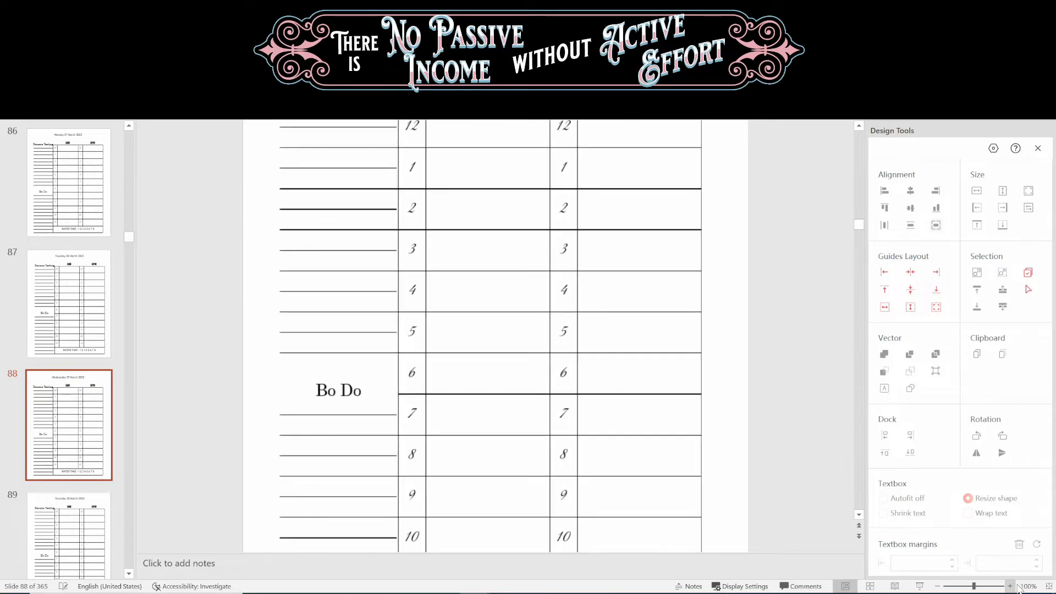
pyautogui.click(1018, 586)
pyautogui.click(485, 286)
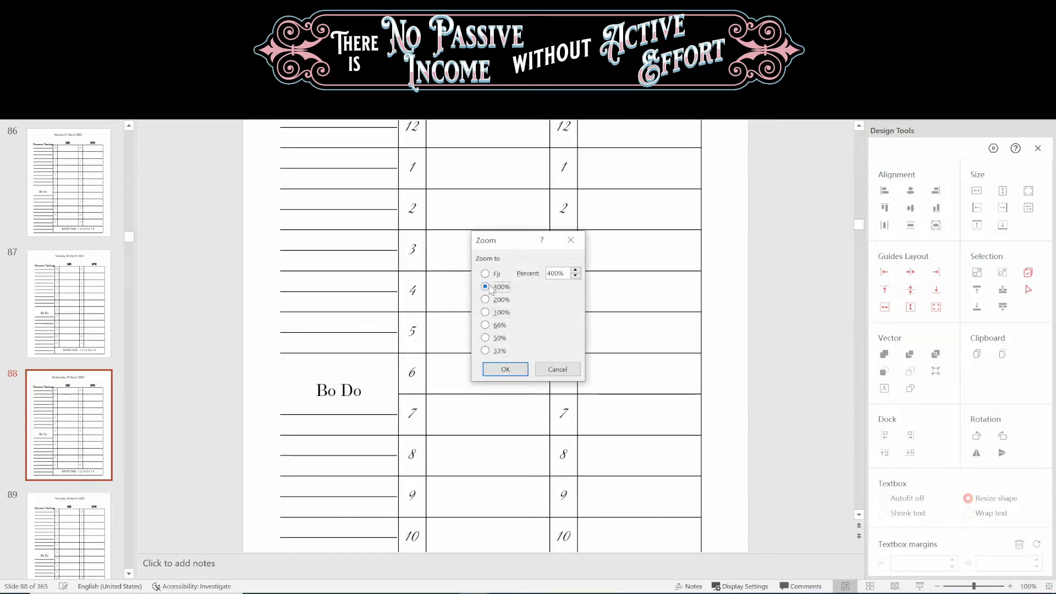
pyautogui.click(505, 367)
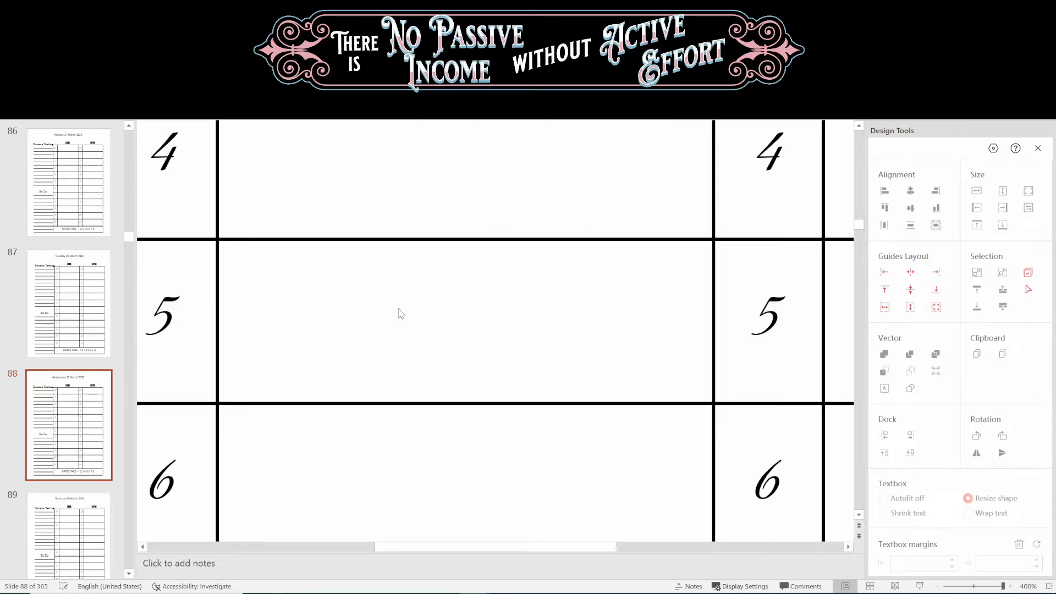
# Select the horizontal lines below and above the 5 row and above the 4 row to compare their thickness.
pyautogui.click(317, 404)
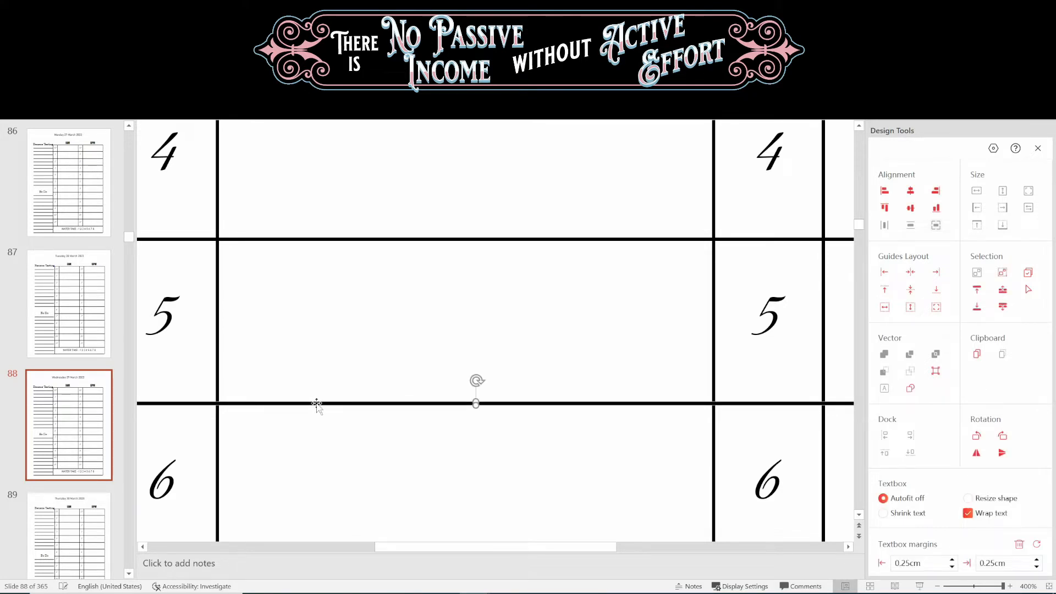
pyautogui.scroll(-1, 973, 386)
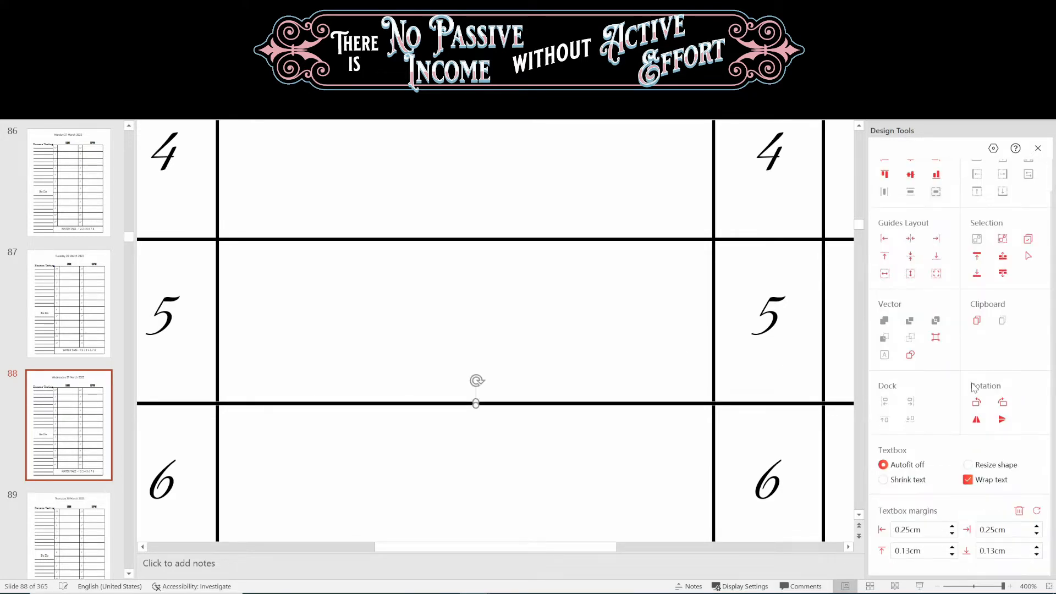
pyautogui.click(472, 240)
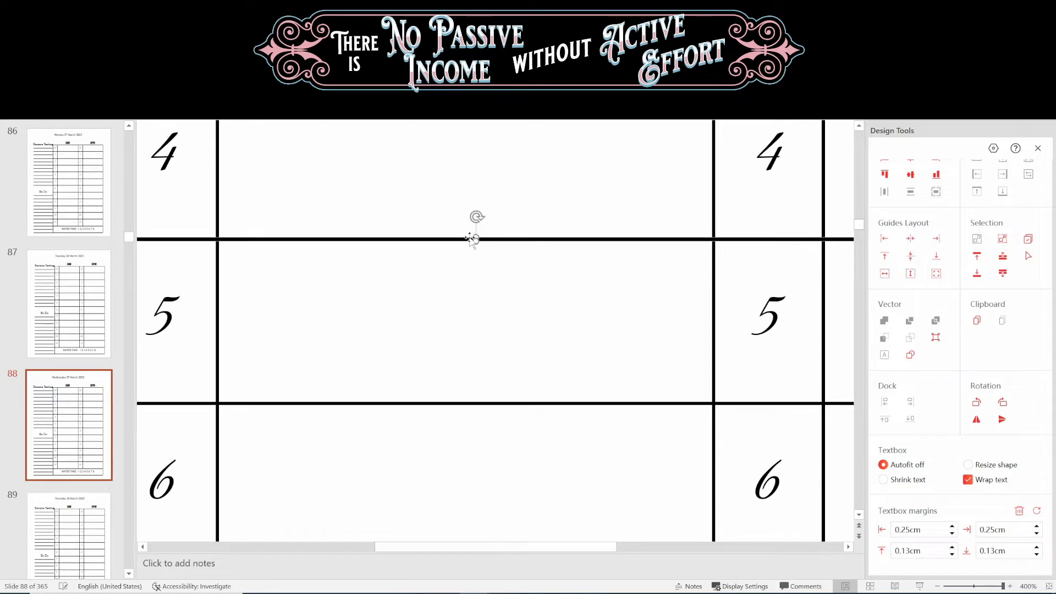
pyautogui.scroll(1, 539, 253)
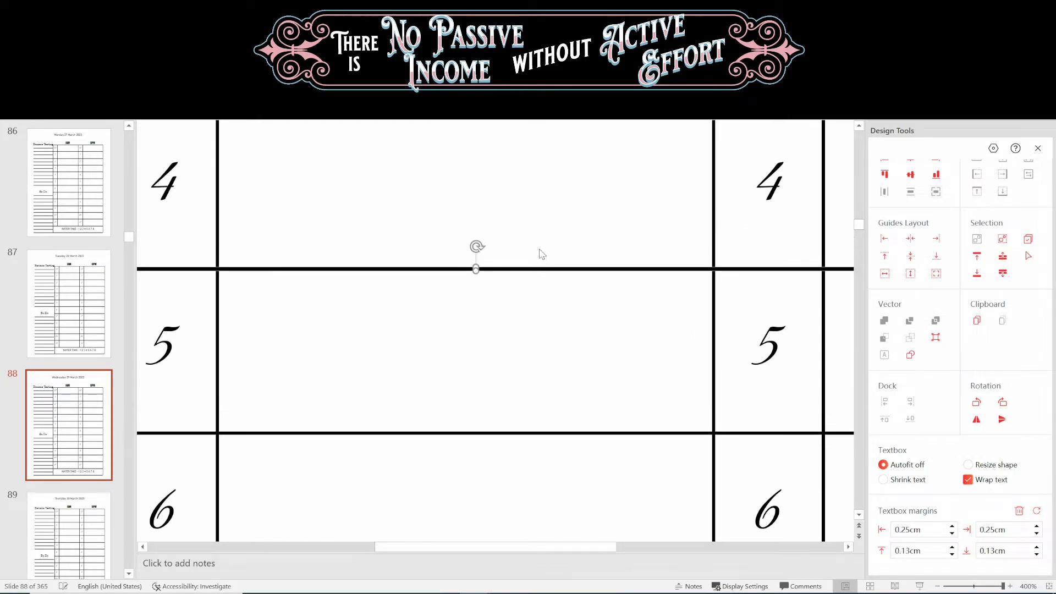
pyautogui.scroll(3, 539, 253)
pyautogui.click(611, 190)
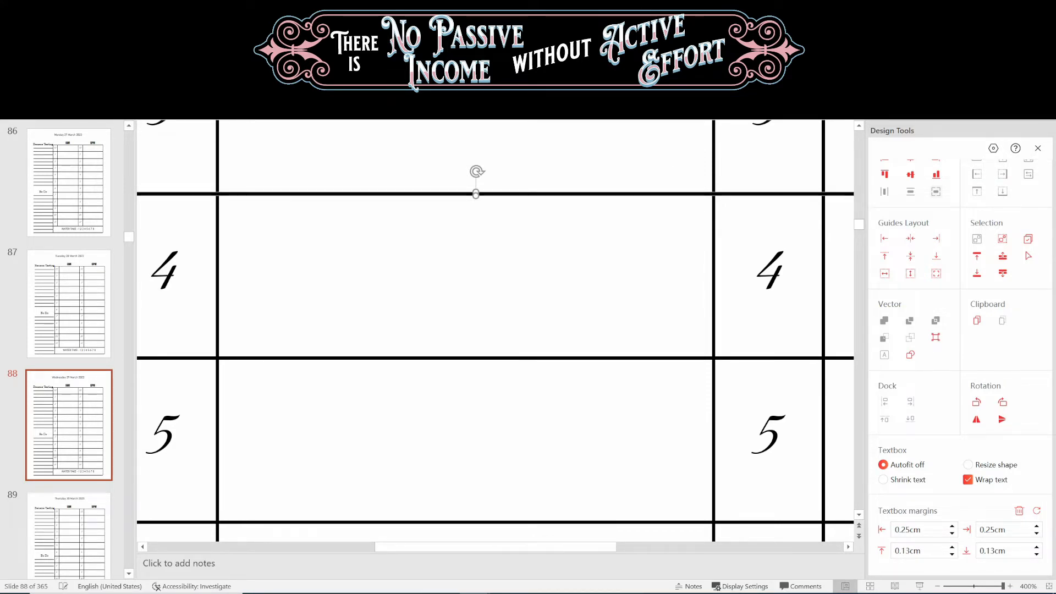
# Open the detailed shape formatting for the line above the 4 row and expand its fill settings.
pyautogui.click(487, 78)
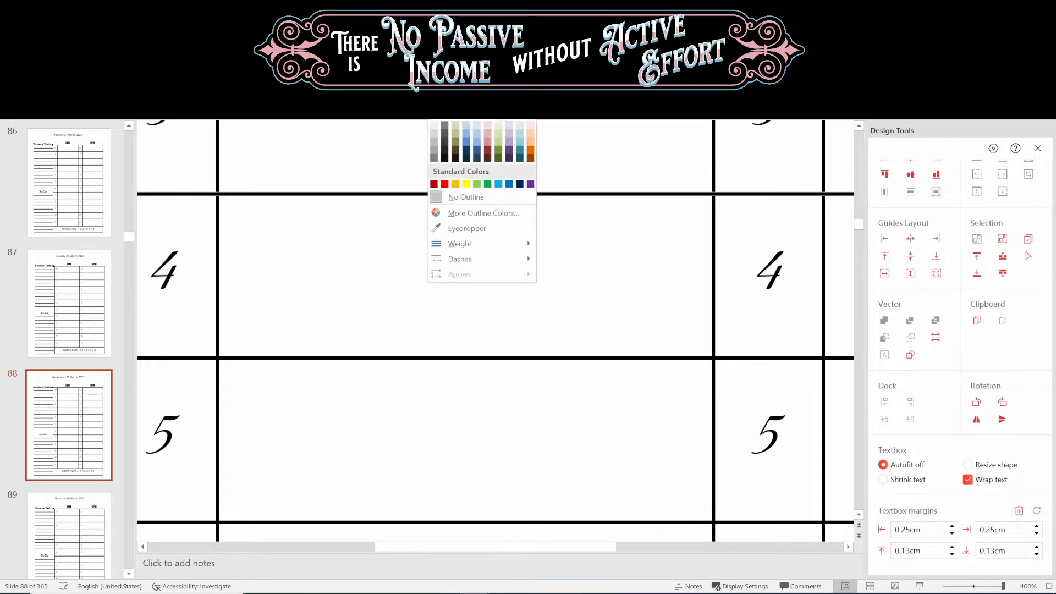
pyautogui.moveTo(502, 246)
pyautogui.click(554, 366)
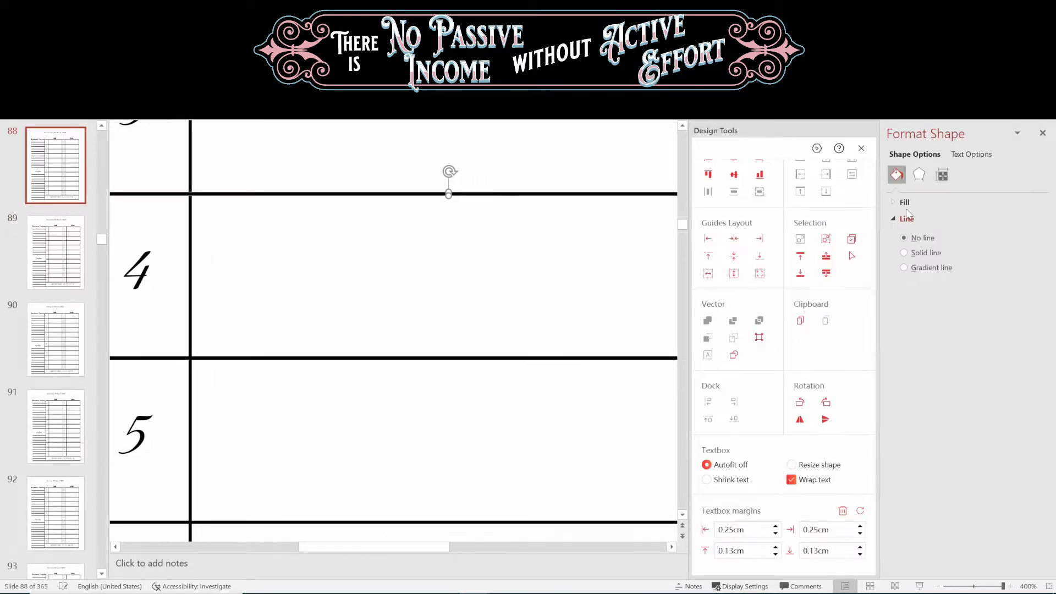
pyautogui.click(905, 202)
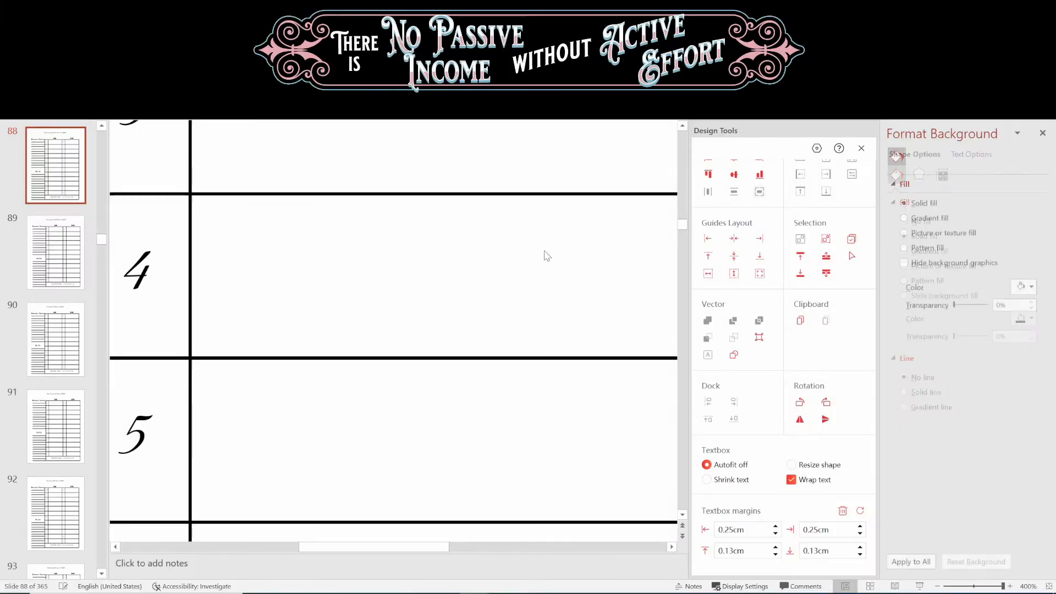
# Reselect the line above the 4 row, check its fill and line settings, and deselect it.
pyautogui.click(532, 193)
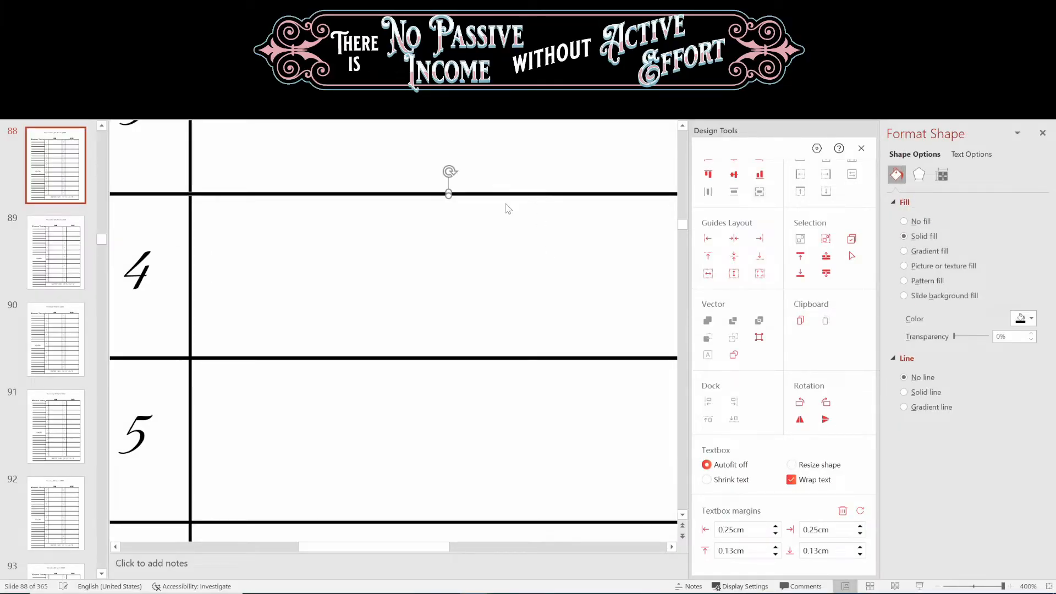
pyautogui.scroll(1, 304, 279)
pyautogui.scroll(3, 303, 280)
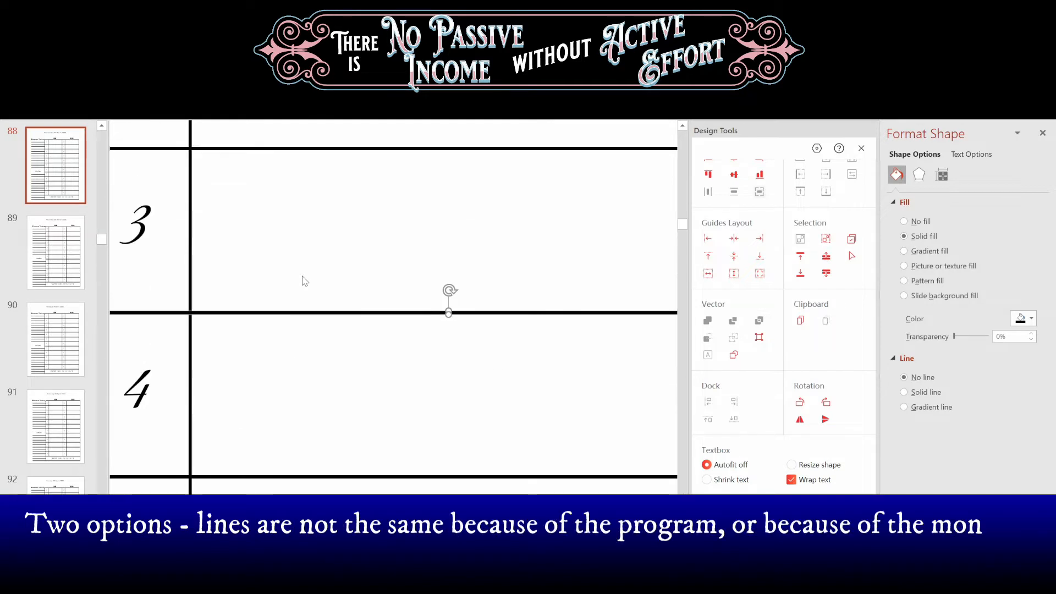
pyautogui.click(254, 247)
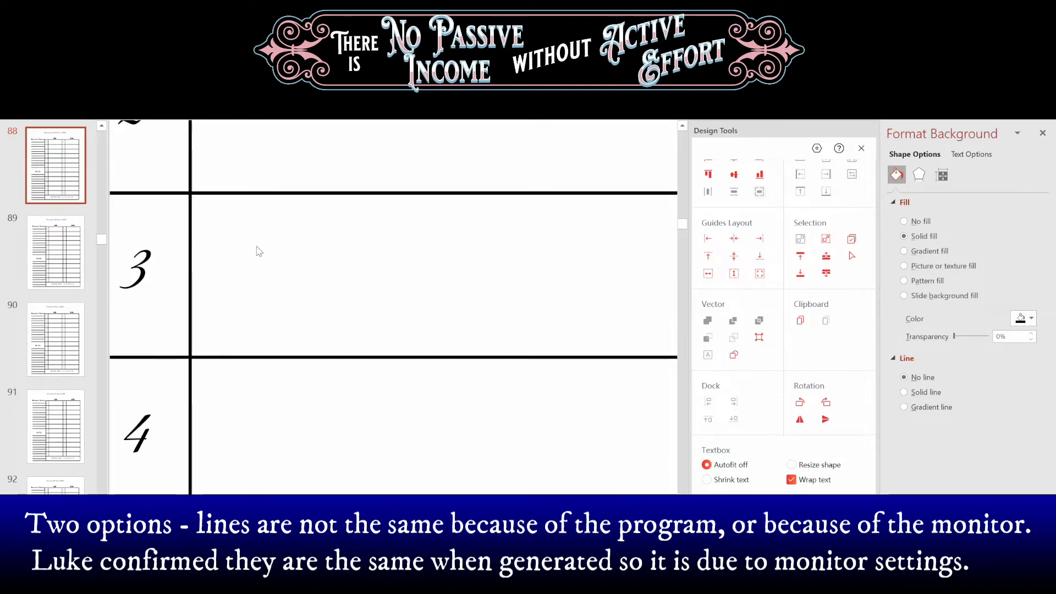
# Examine the horizontal lines above and below the 2 row and check their fill and line settings.
pyautogui.scroll(1, 273, 255)
pyautogui.scroll(2, 229, 244)
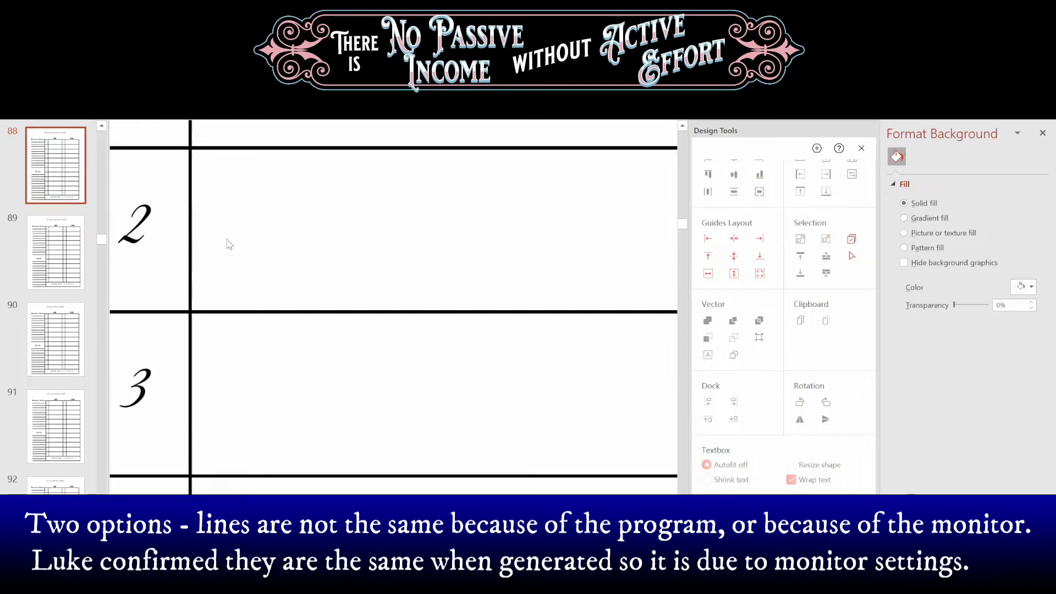
pyautogui.click(244, 161)
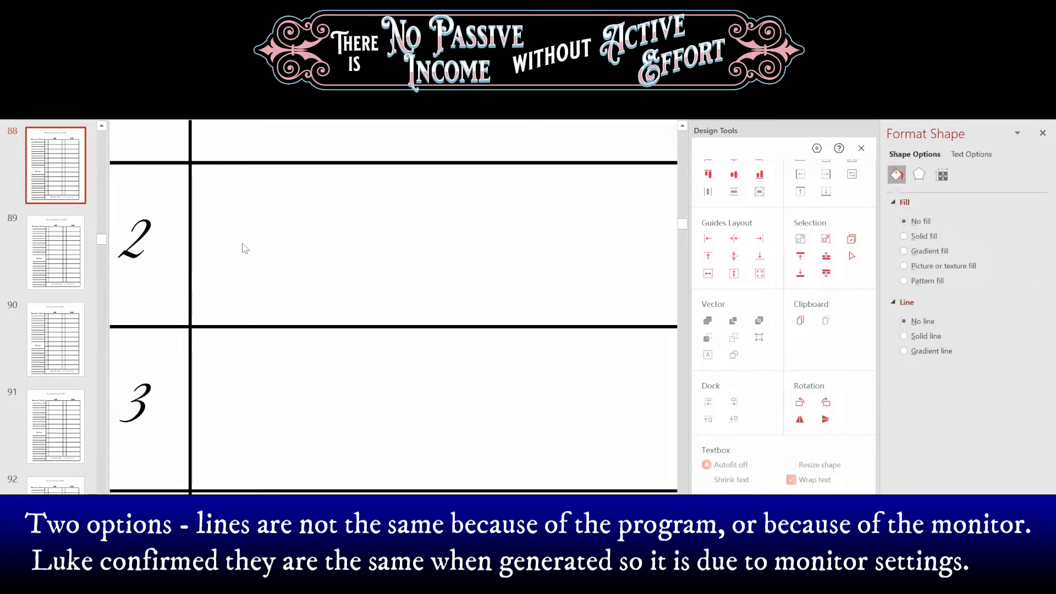
pyautogui.scroll(-1, 266, 262)
pyautogui.scroll(1, 267, 262)
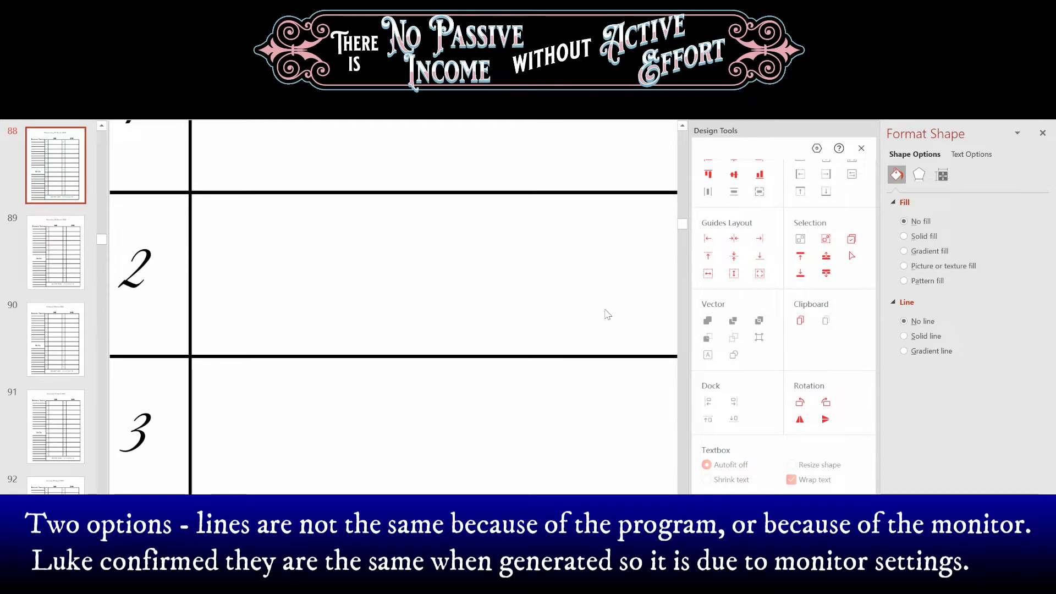
pyautogui.click(576, 190)
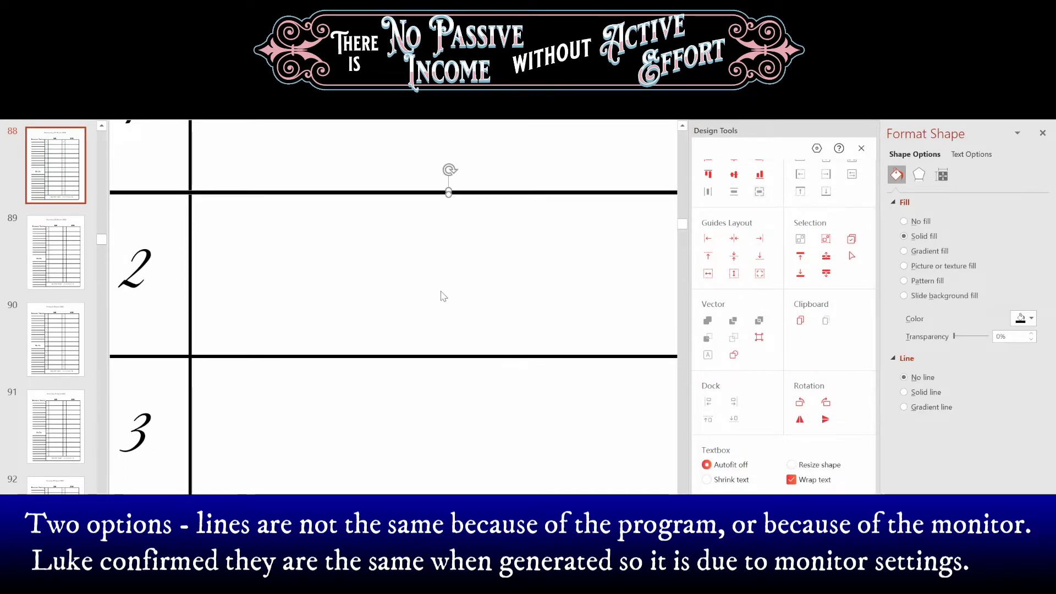
pyautogui.click(357, 280)
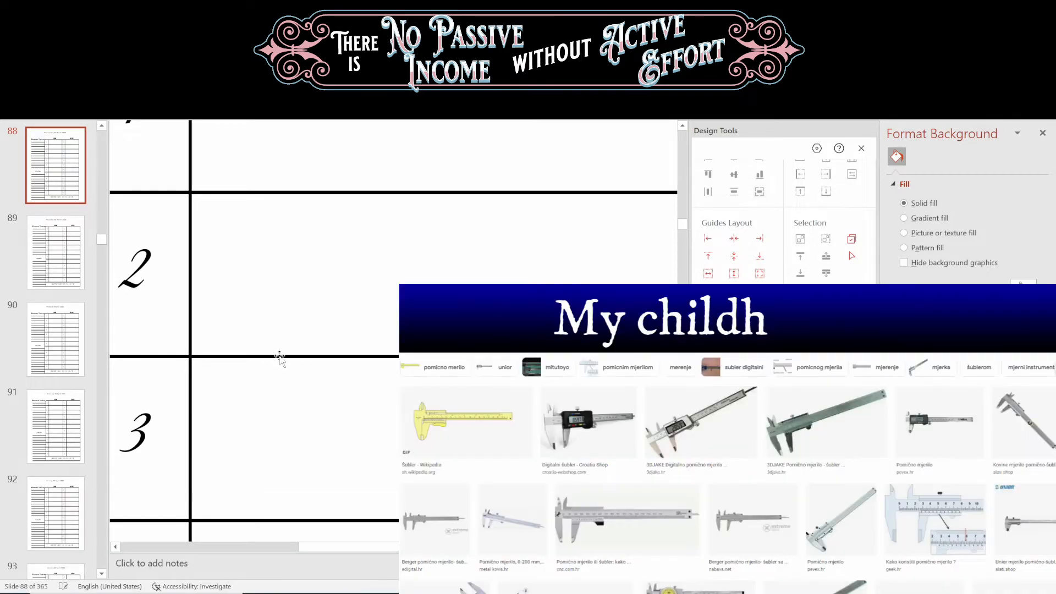
pyautogui.click(280, 355)
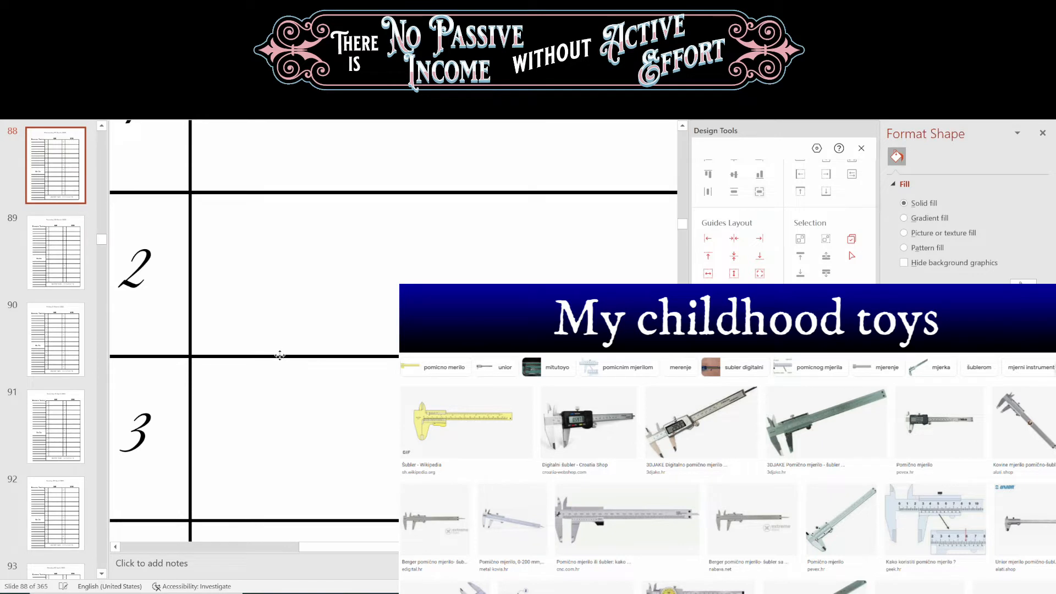
# Select the horizontal lines below and above the 2 row to compare their fill settings and thickness, and deselect them.
pyautogui.click(280, 355)
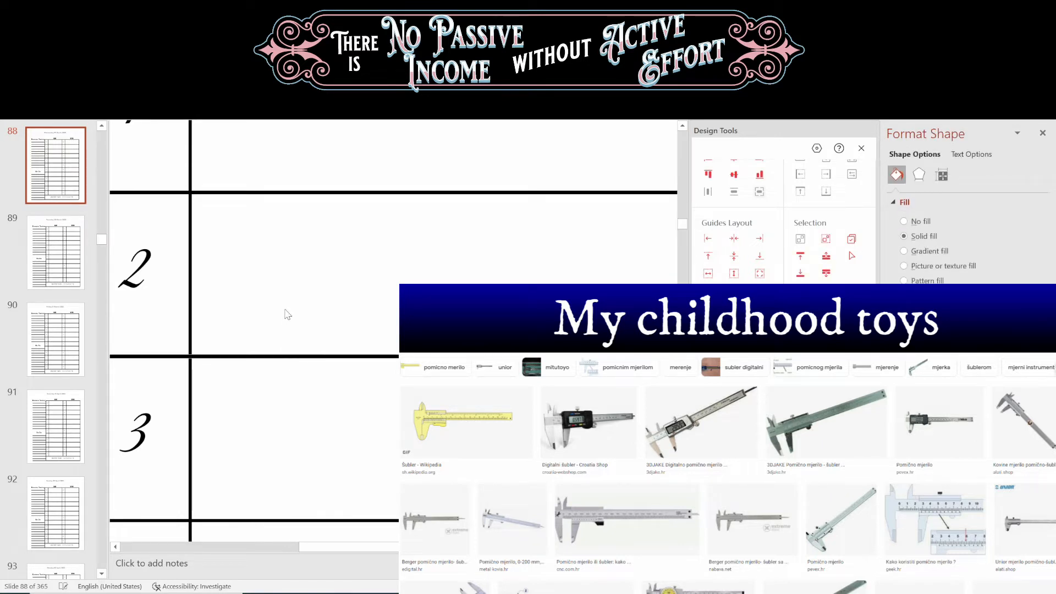
pyautogui.click(283, 192)
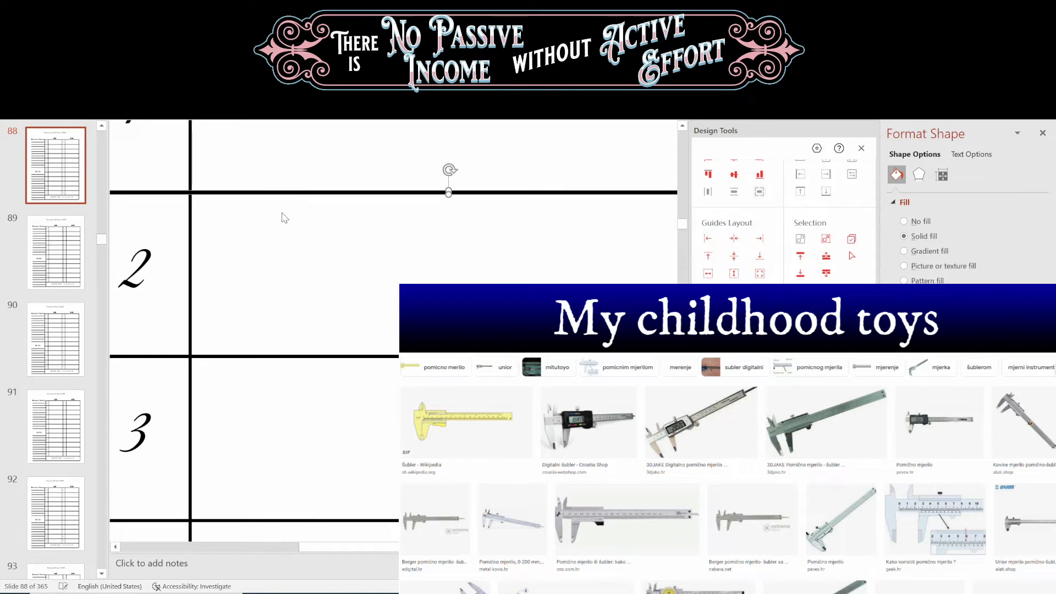
pyautogui.click(284, 219)
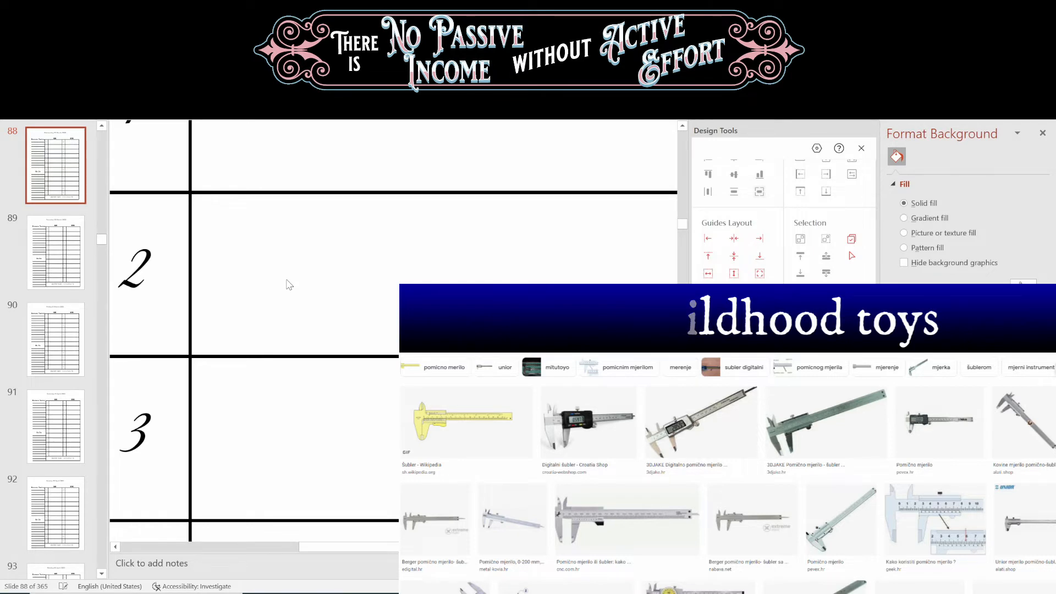
pyautogui.click(190, 246)
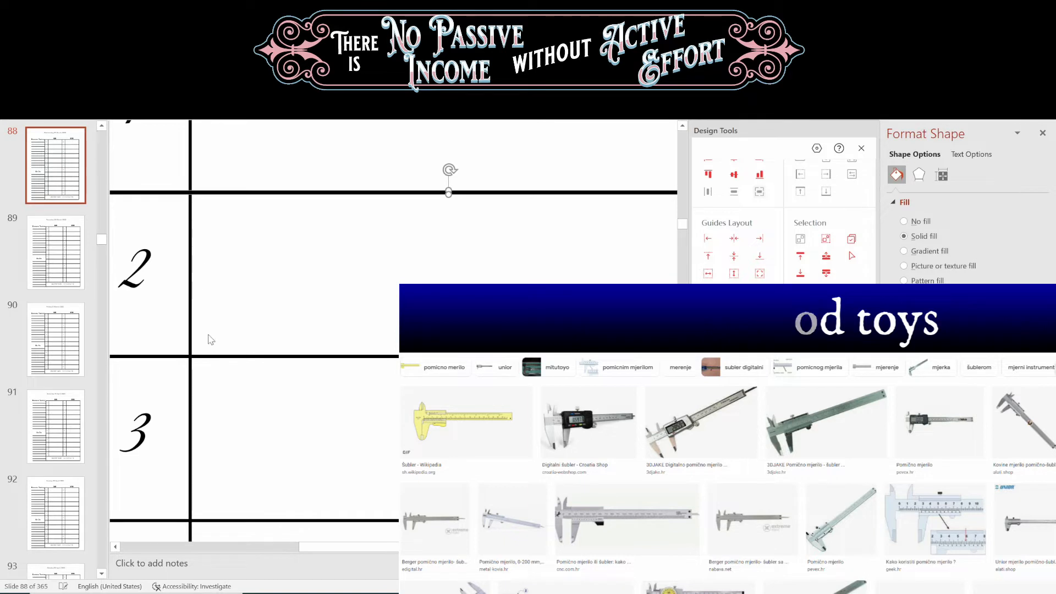
pyautogui.click(203, 357)
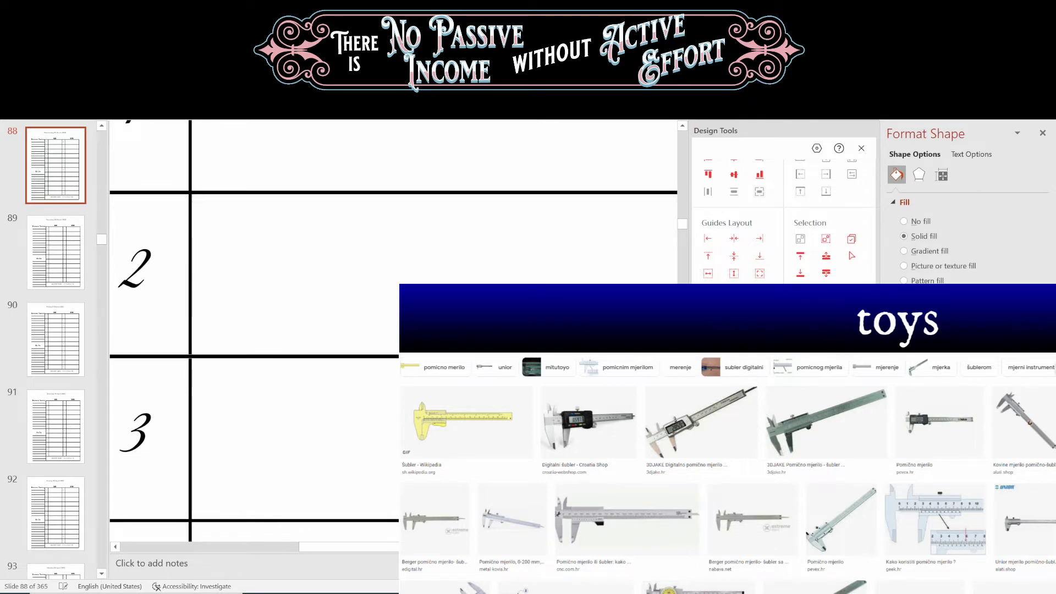
pyautogui.scroll(-10, 393, 336)
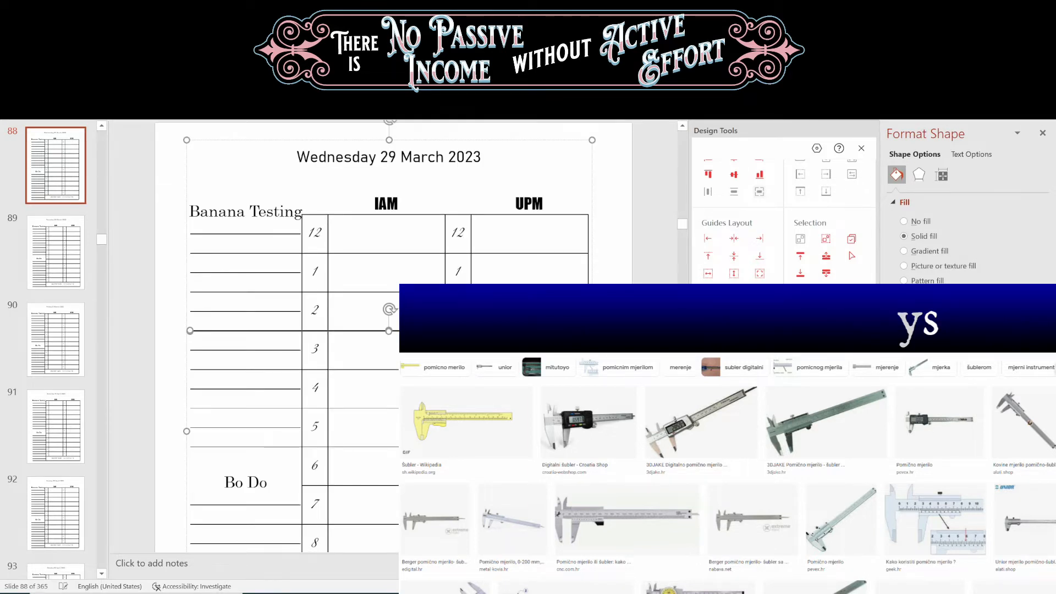
pyautogui.scroll(-3, 393, 336)
pyautogui.click(625, 324)
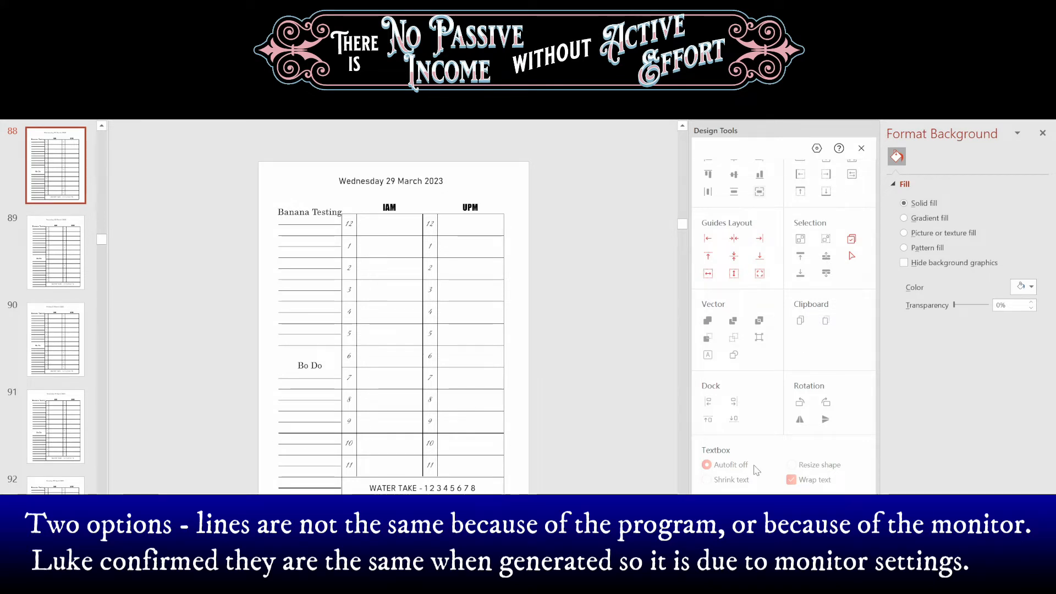
# Examine the thickness of the grid lines around the 4, 5 and 6 rows at increasing magnification.
pyautogui.click(1004, 559)
pyautogui.click(1005, 560)
pyautogui.click(1004, 559)
pyautogui.click(1004, 559)
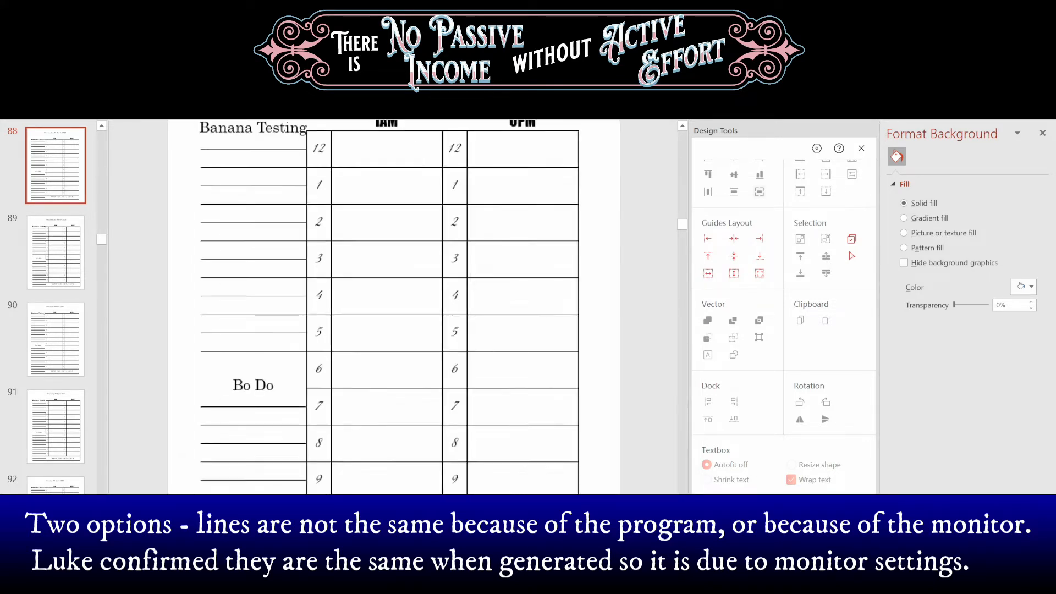
pyautogui.click(1004, 560)
pyautogui.click(1005, 559)
pyautogui.click(1004, 559)
pyautogui.click(1004, 559)
pyautogui.click(1005, 559)
pyautogui.click(1005, 559)
pyautogui.click(1005, 559)
pyautogui.click(1005, 560)
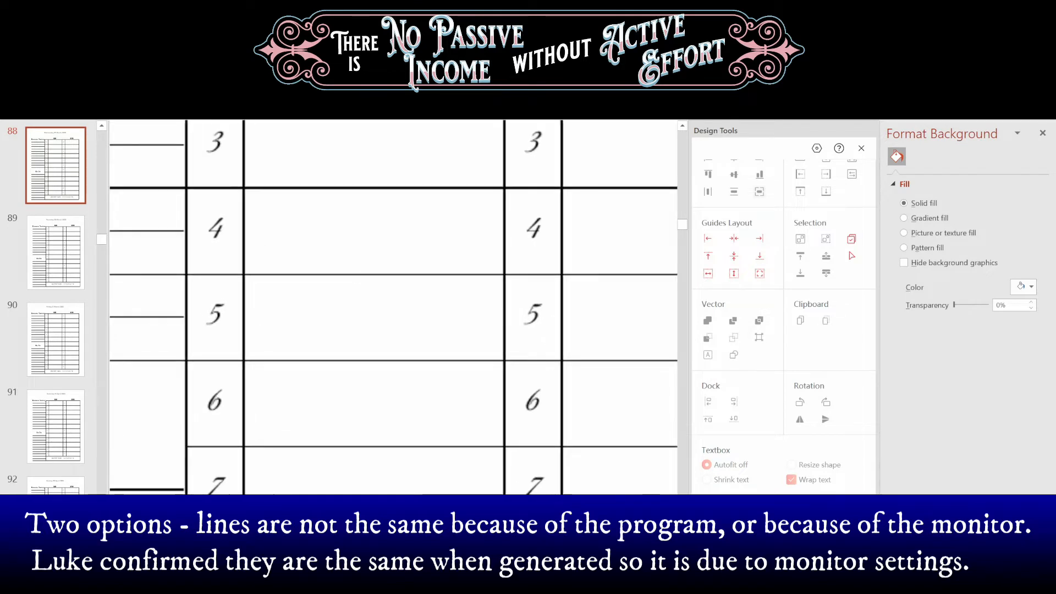
pyautogui.click(1005, 559)
pyautogui.click(1005, 559)
pyautogui.click(1004, 560)
pyautogui.click(1004, 559)
pyautogui.click(1005, 559)
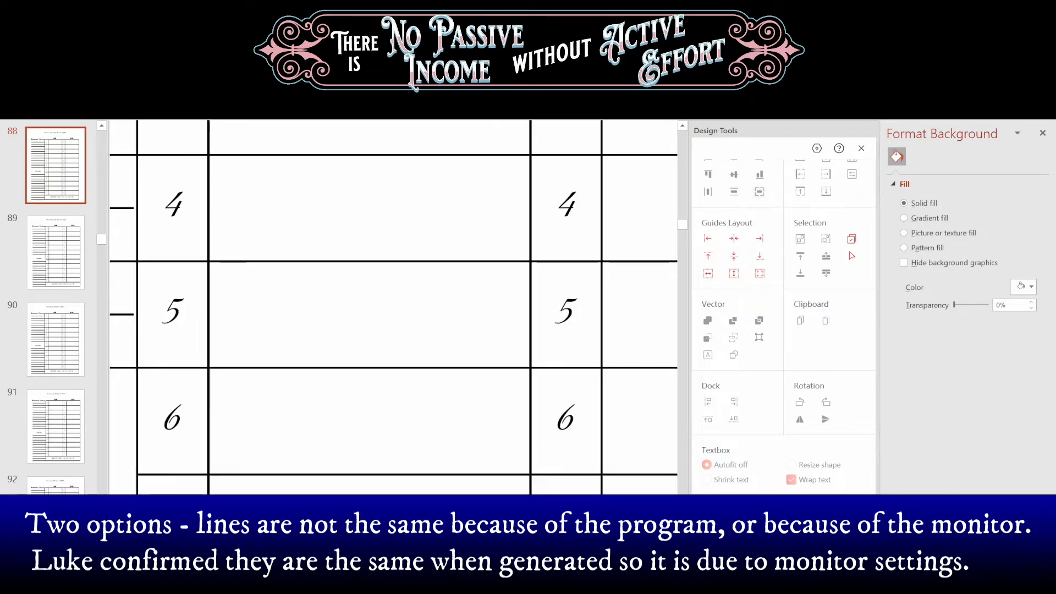
# Compare the writing lines in the left column with the adjoining hour grid lines, from Bo Do up to Banana Testing.
pyautogui.hscroll(-2, 394, 307)
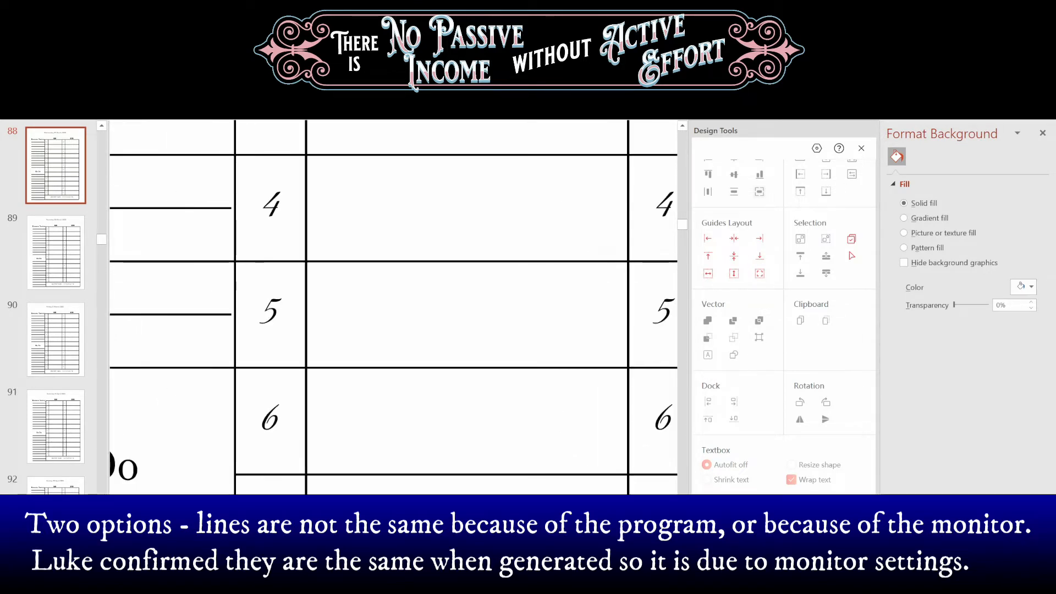
pyautogui.hscroll(-3, 394, 307)
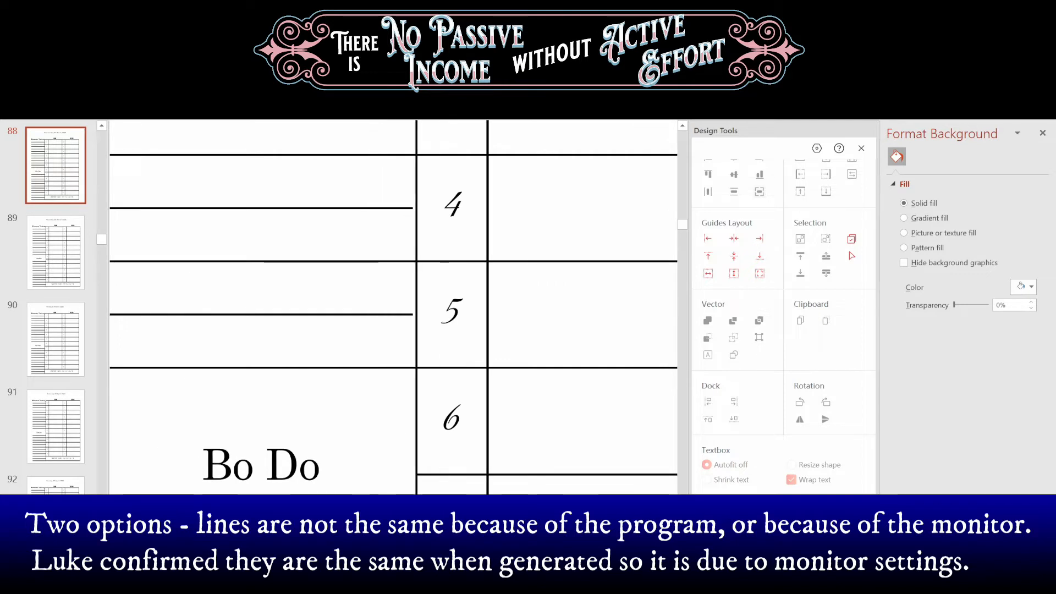
pyautogui.hscroll(-1, 390, 360)
pyautogui.scroll(2, 390, 361)
pyautogui.scroll(5, 393, 363)
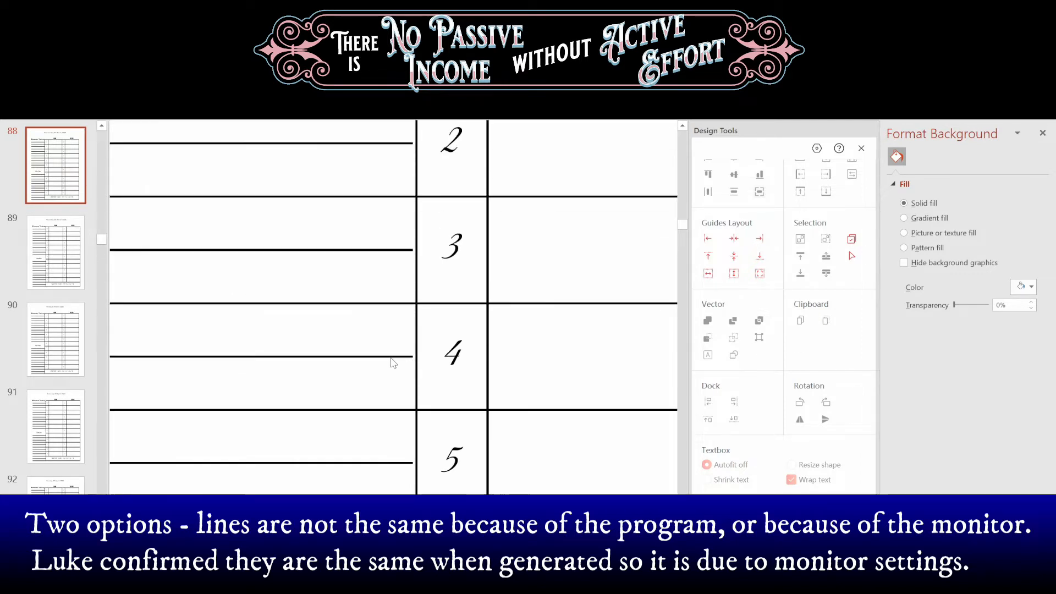
pyautogui.scroll(3, 394, 363)
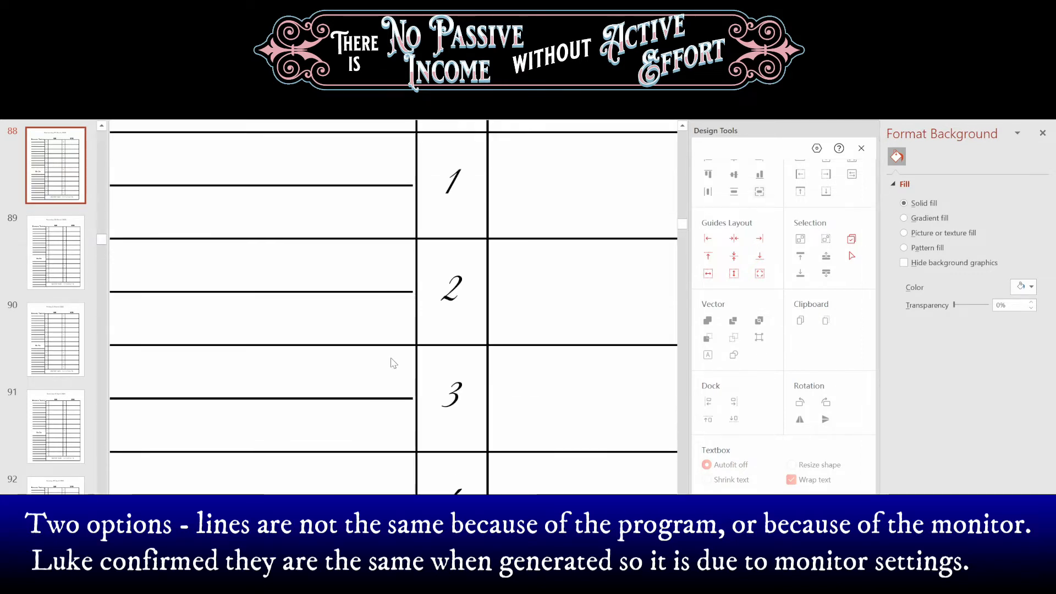
pyautogui.scroll(4, 392, 362)
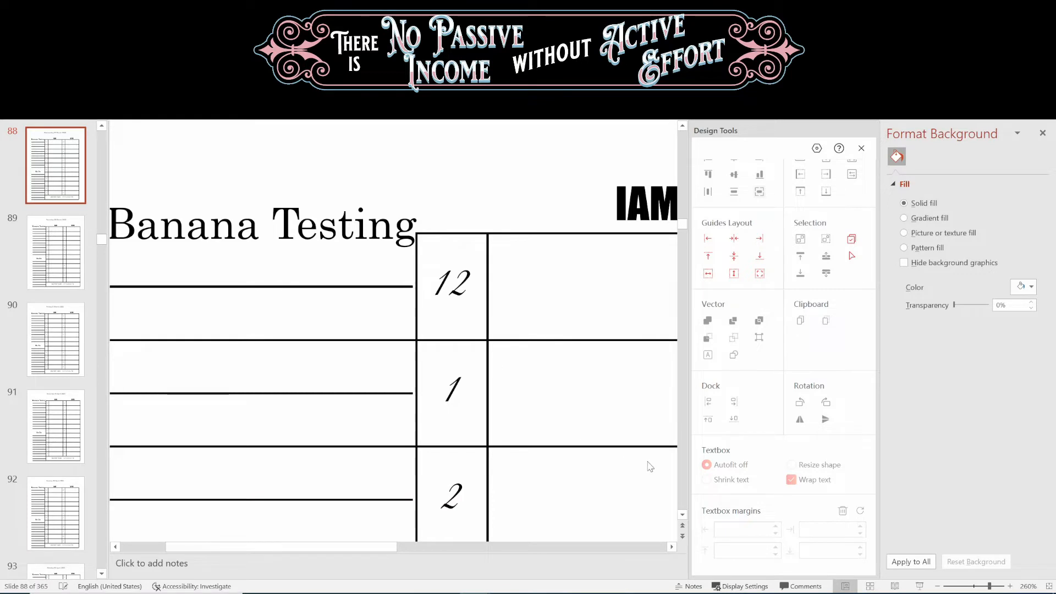
# Compare how thick the lines around the 12 and 1 rows appear at different magnifications, up to 400%.
pyautogui.click(937, 586)
pyautogui.click(937, 586)
pyautogui.click(937, 586)
pyautogui.click(937, 586)
pyautogui.click(937, 586)
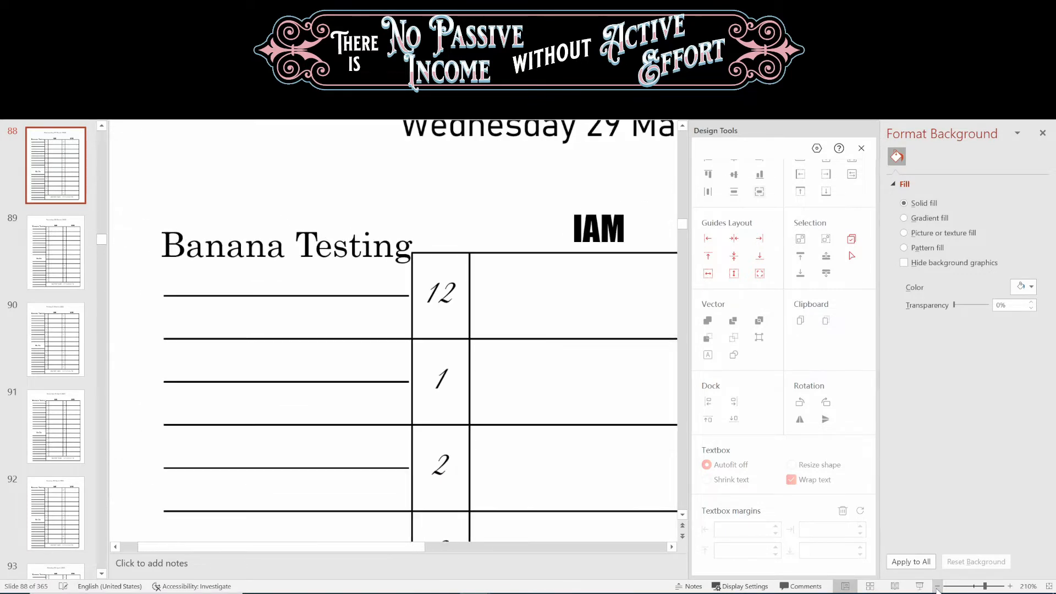
pyautogui.click(937, 586)
pyautogui.click(937, 586)
pyautogui.click(1010, 587)
pyautogui.click(1009, 586)
pyautogui.click(1010, 586)
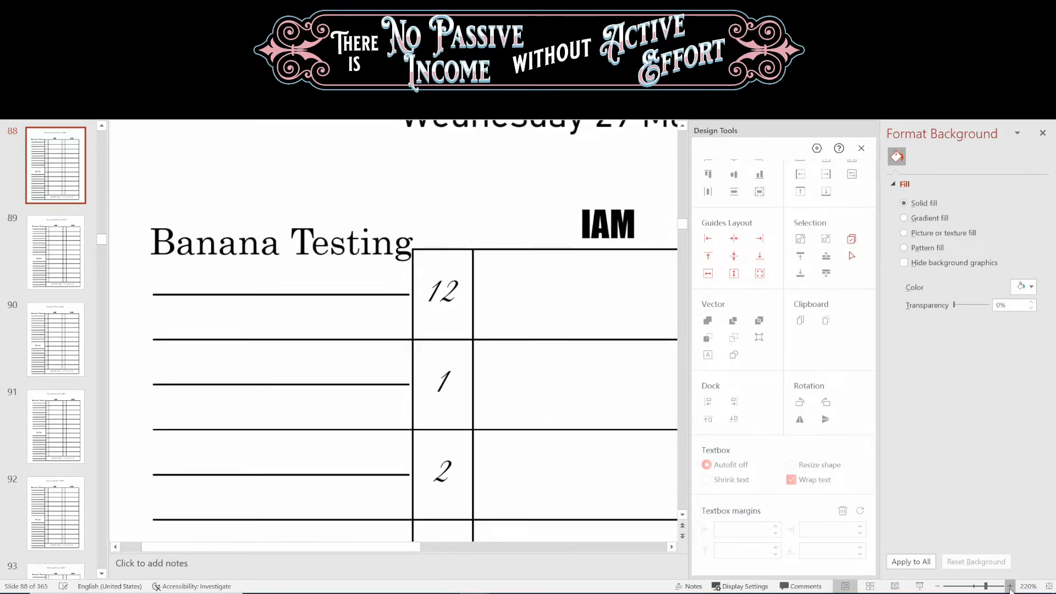
pyautogui.click(1010, 586)
pyautogui.click(1009, 586)
pyautogui.click(1010, 586)
pyautogui.click(1009, 586)
pyautogui.click(1009, 586)
pyautogui.click(1009, 586)
pyautogui.click(1009, 587)
pyautogui.click(1010, 586)
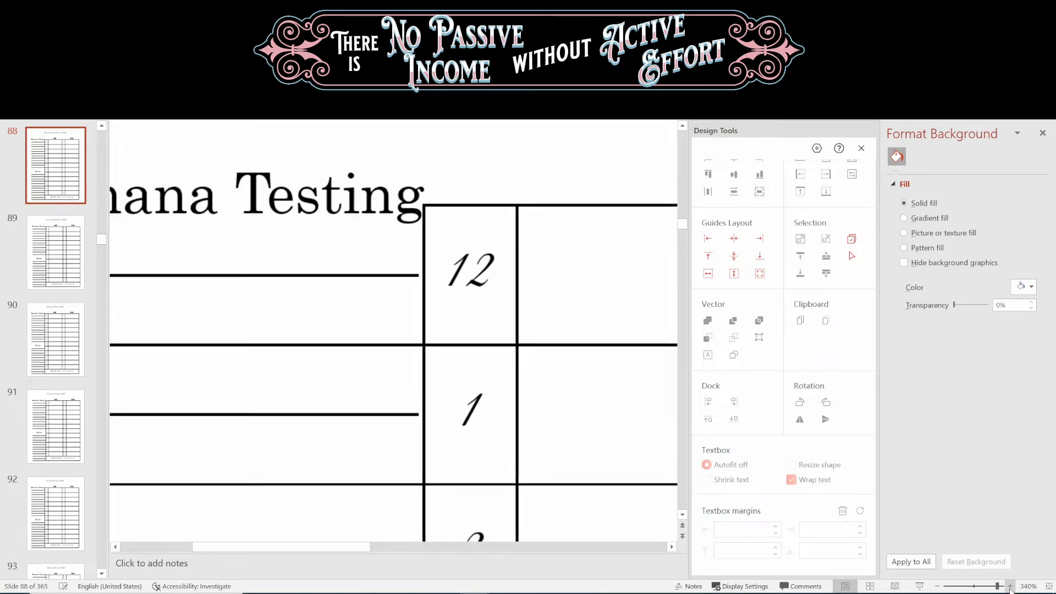
pyautogui.click(1009, 586)
pyautogui.click(1009, 586)
pyautogui.click(1010, 587)
pyautogui.click(1009, 586)
pyautogui.click(1009, 586)
pyautogui.click(1010, 586)
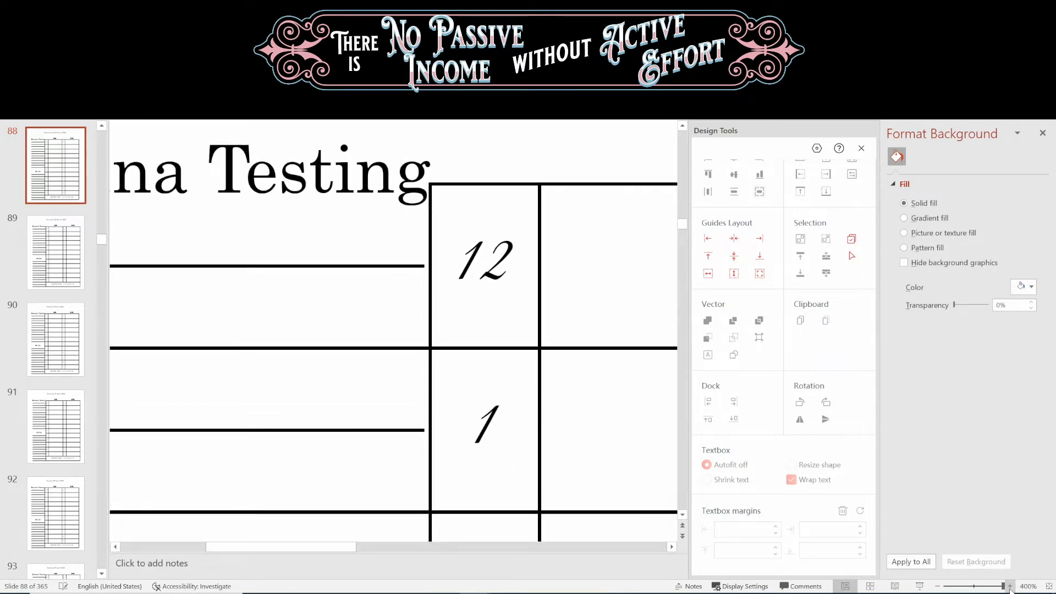
# Check the fill and line settings of the writing line beside the 12 row and the grid line below that row.
pyautogui.click(410, 267)
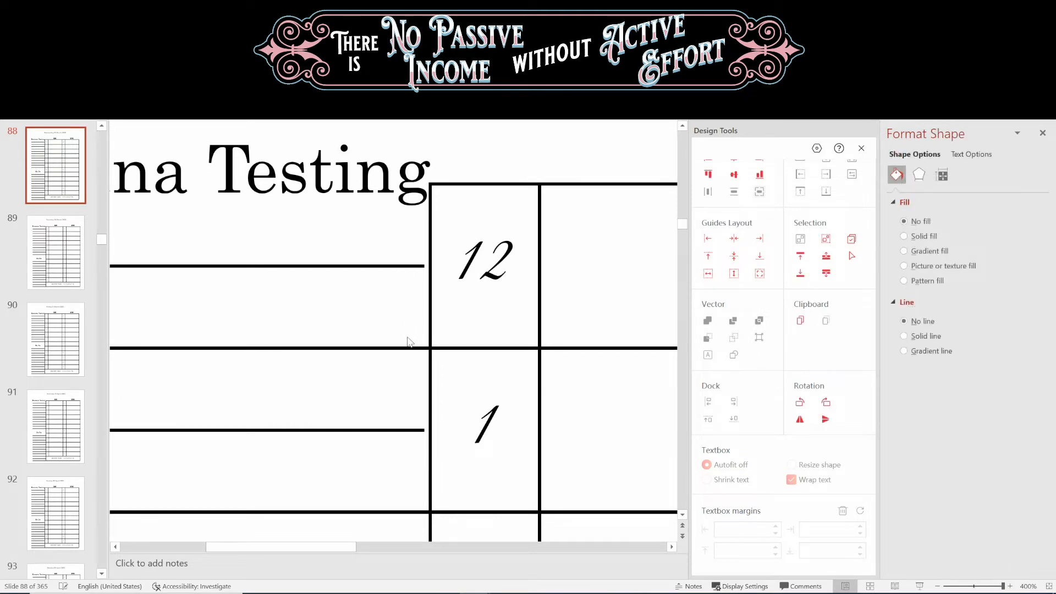
pyautogui.click(405, 349)
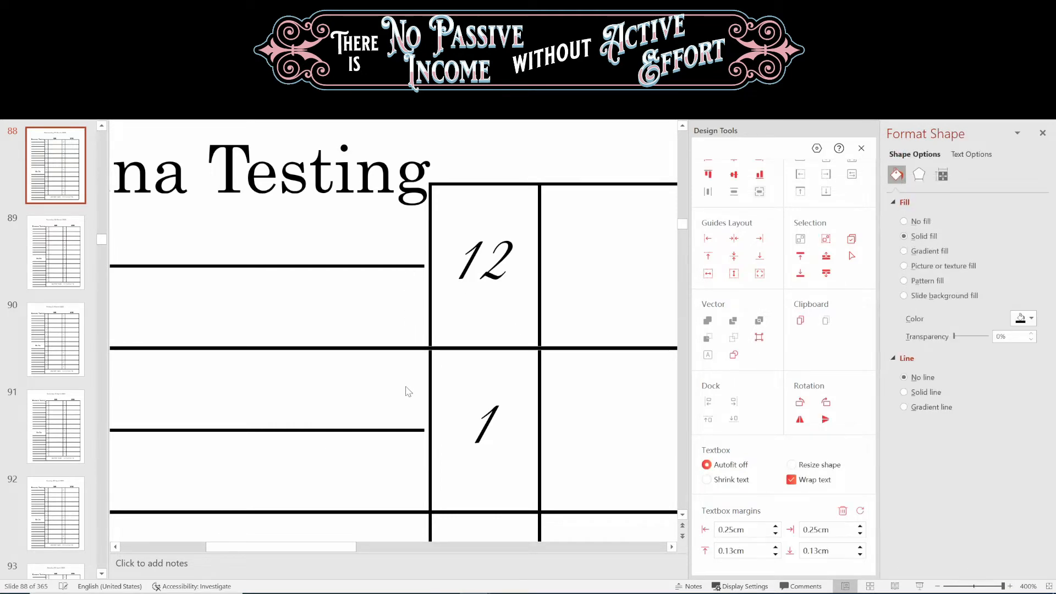
pyautogui.click(584, 380)
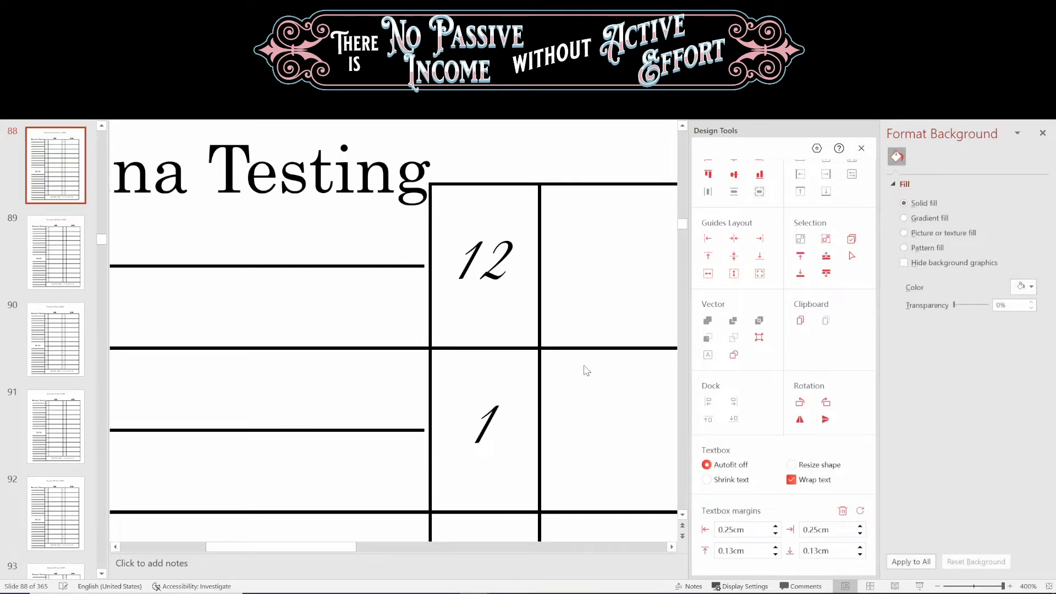
pyautogui.click(585, 189)
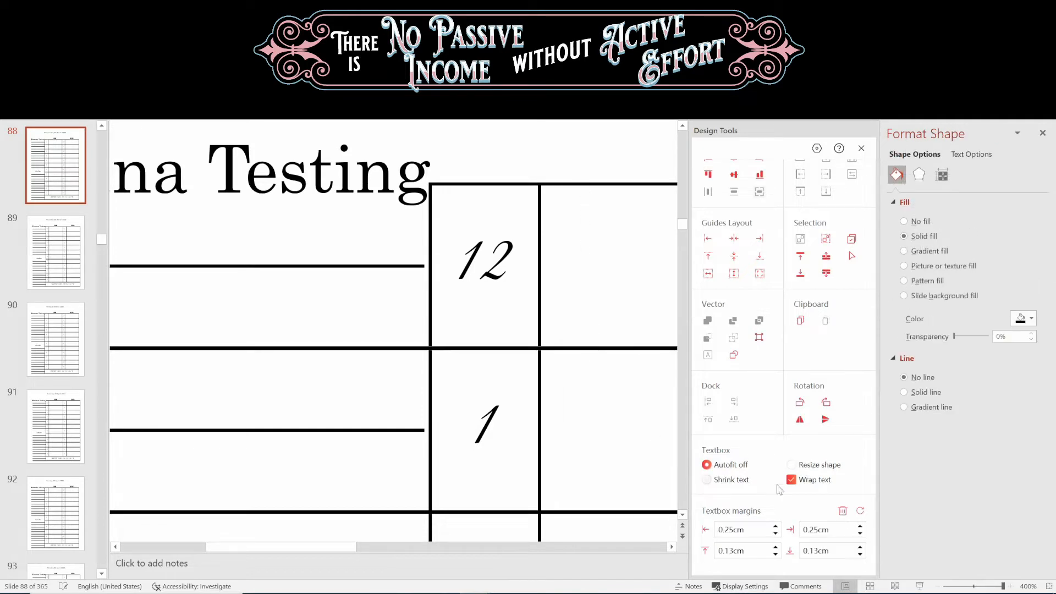
# Review the planner pages on slides 88 to 97 at 100% magnification to check their line consistency.
pyautogui.click(973, 586)
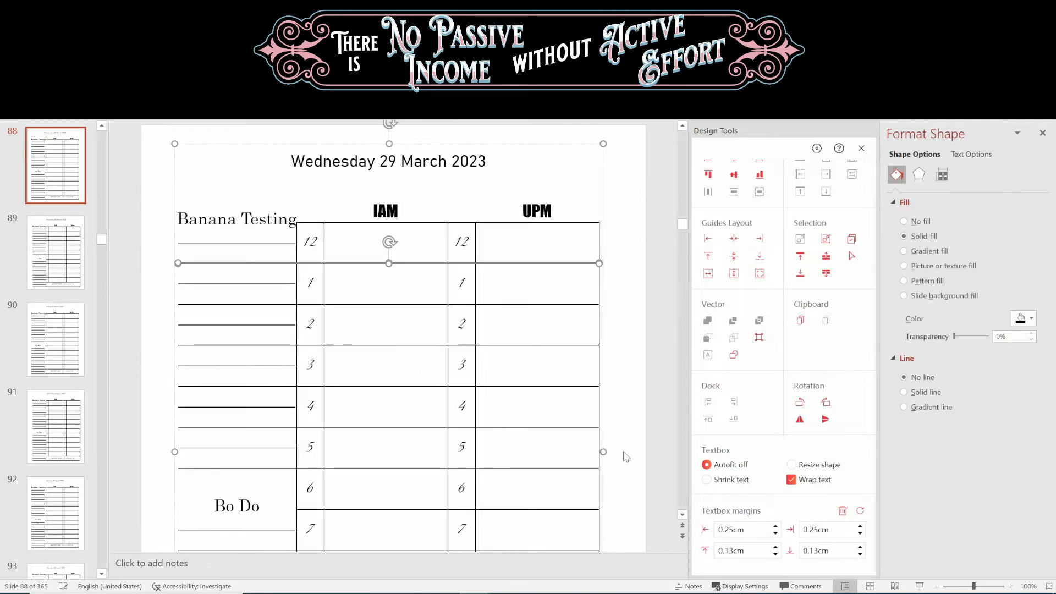
pyautogui.scroll(-5, 596, 427)
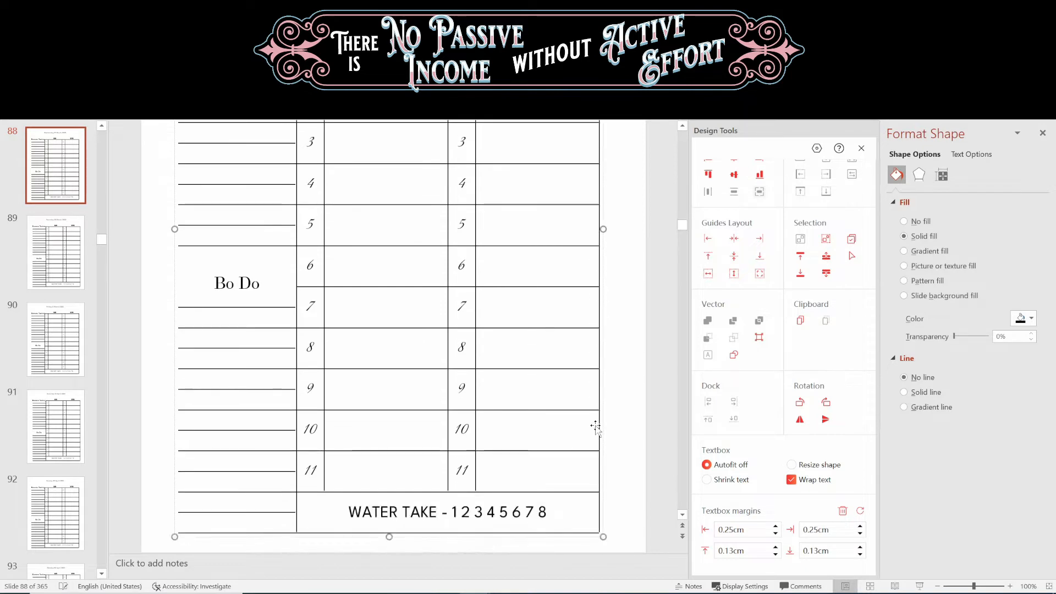
pyautogui.scroll(-6, 596, 427)
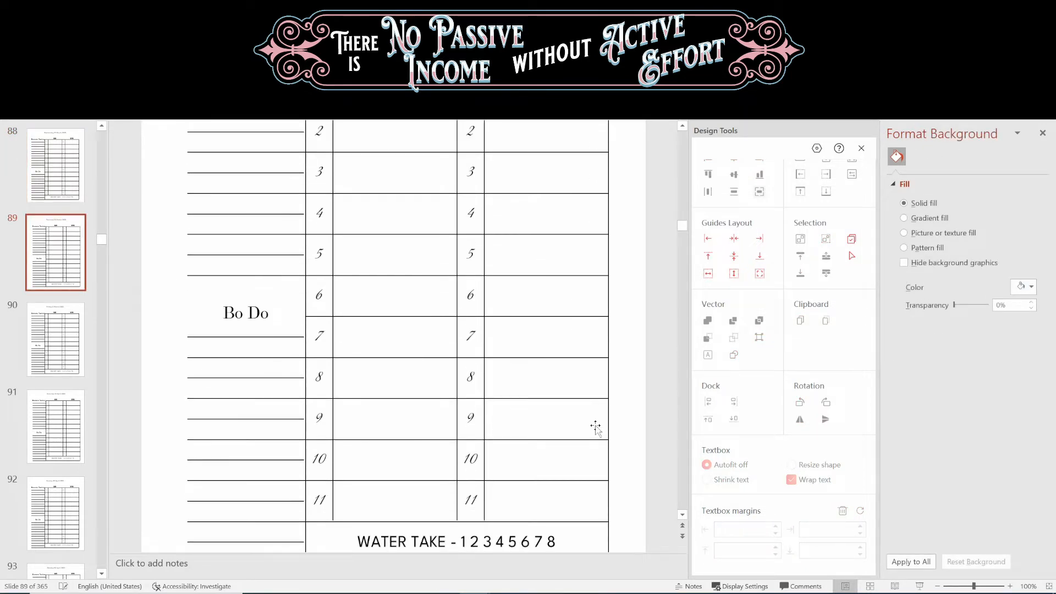
pyautogui.scroll(-7, 595, 427)
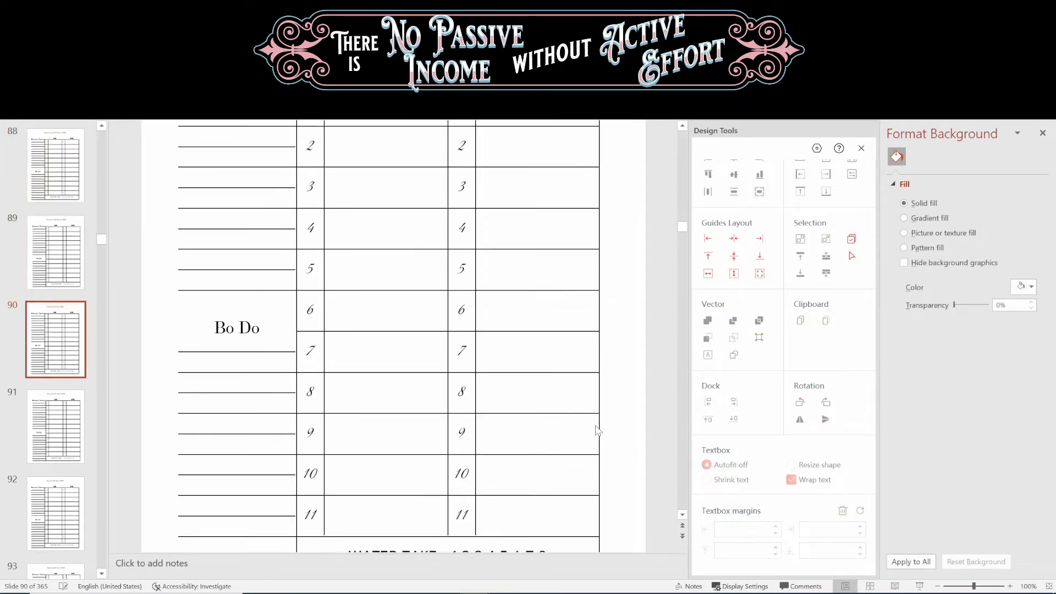
pyautogui.scroll(-2, 598, 430)
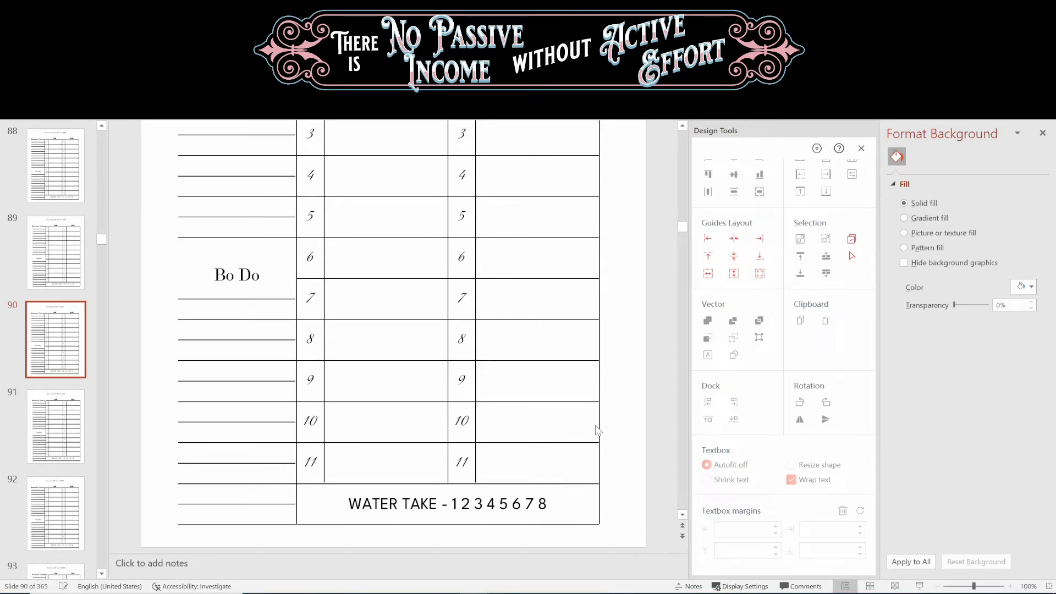
pyautogui.scroll(-3, 598, 429)
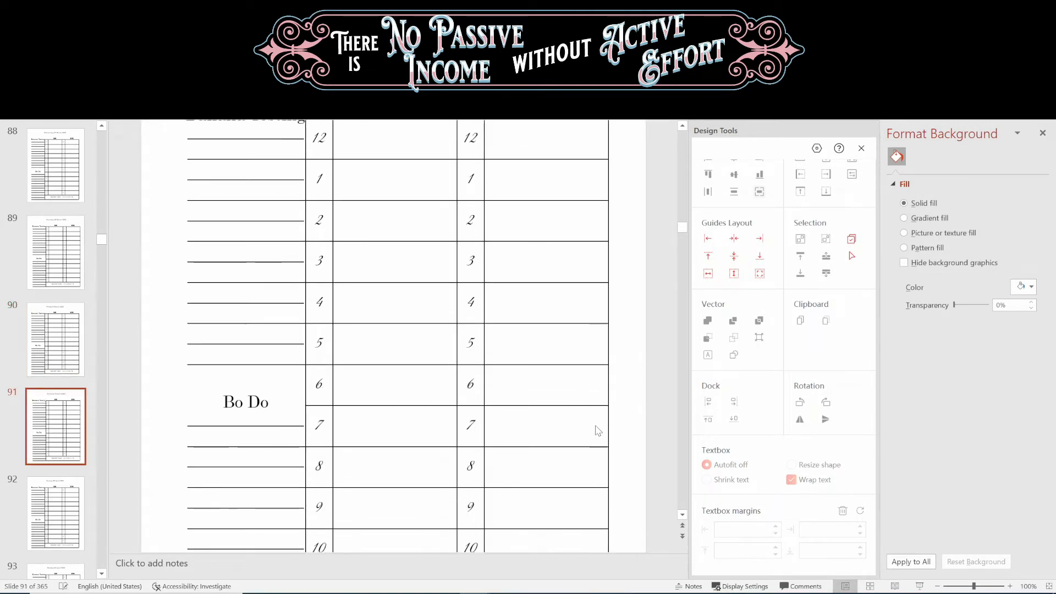
pyautogui.scroll(-3, 598, 430)
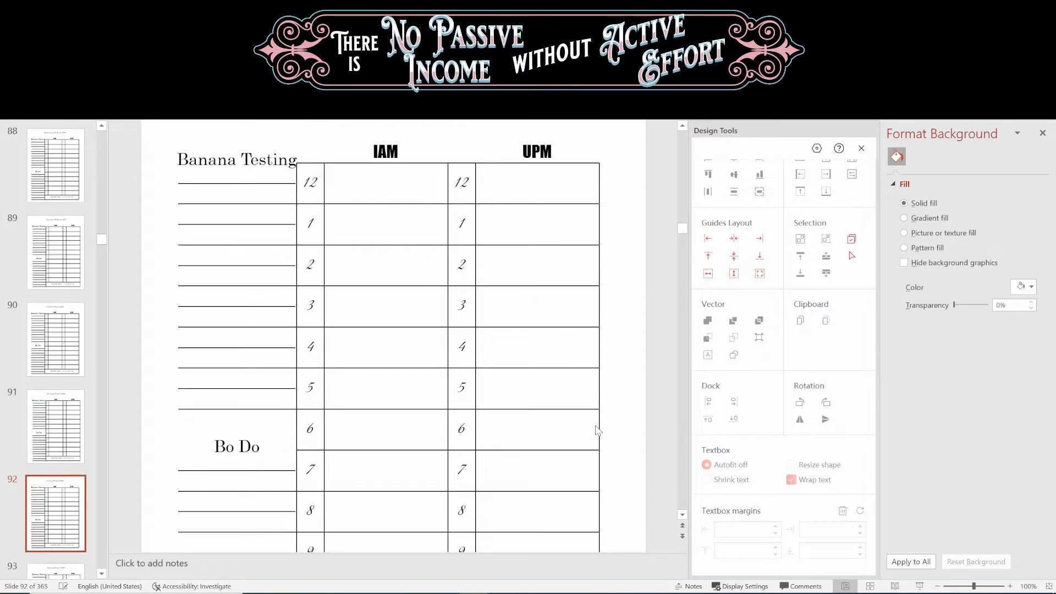
pyautogui.scroll(-10, 598, 429)
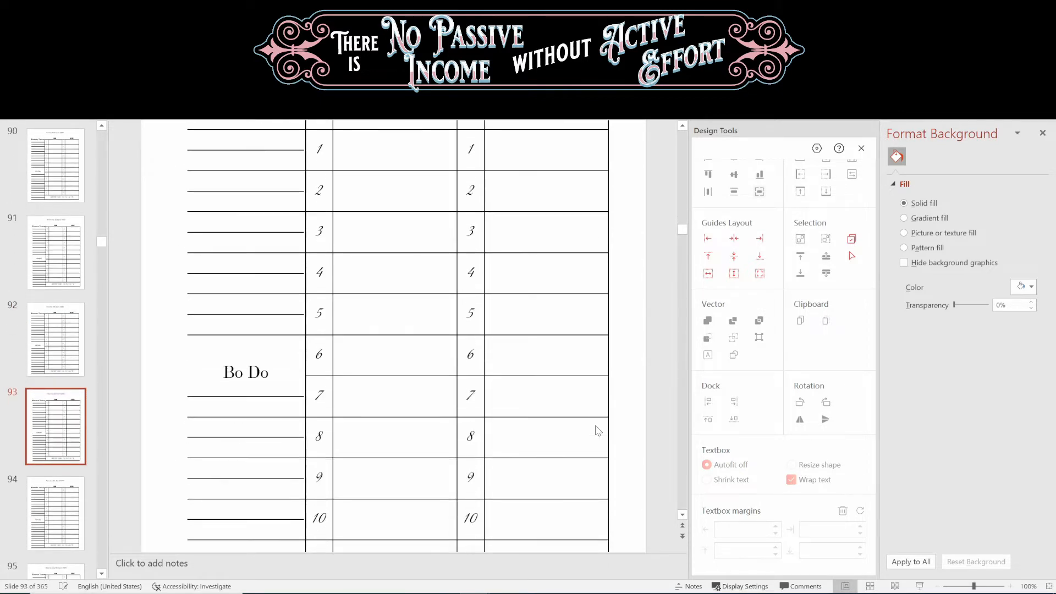
pyautogui.scroll(-5, 597, 430)
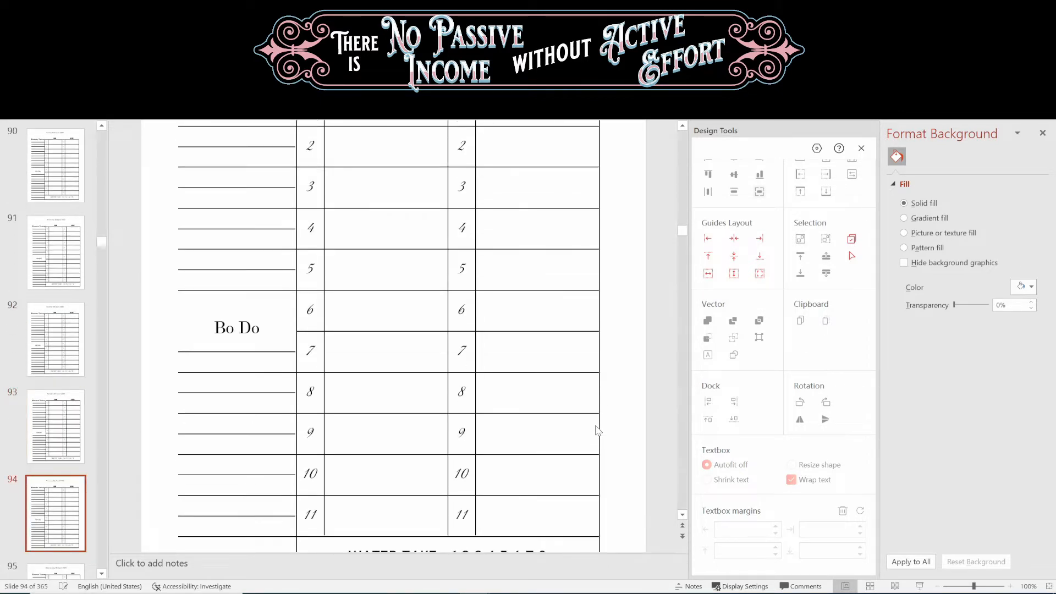
pyautogui.scroll(-5, 598, 429)
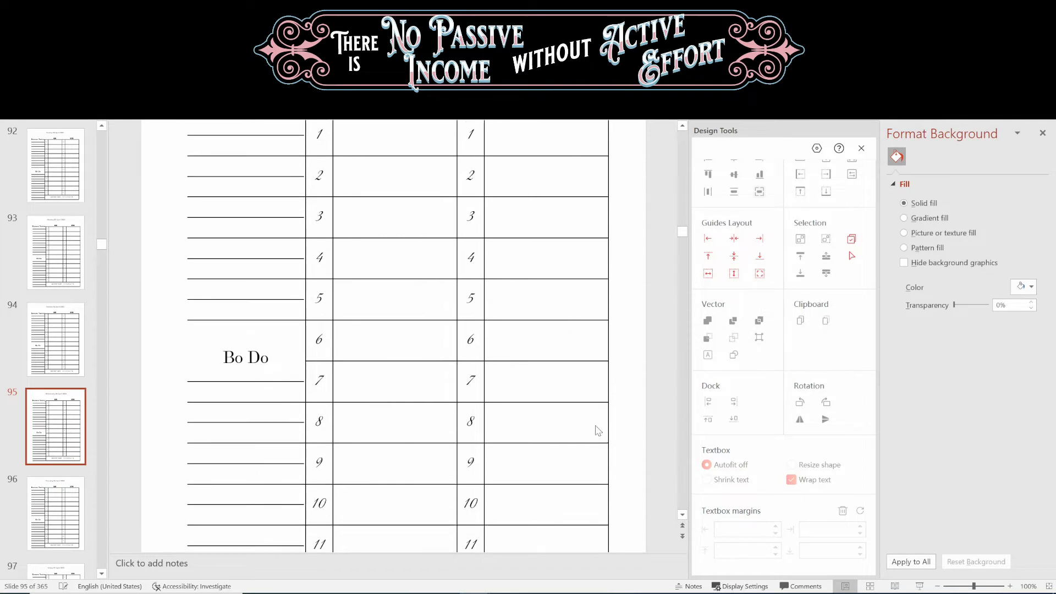
pyautogui.scroll(-5, 598, 429)
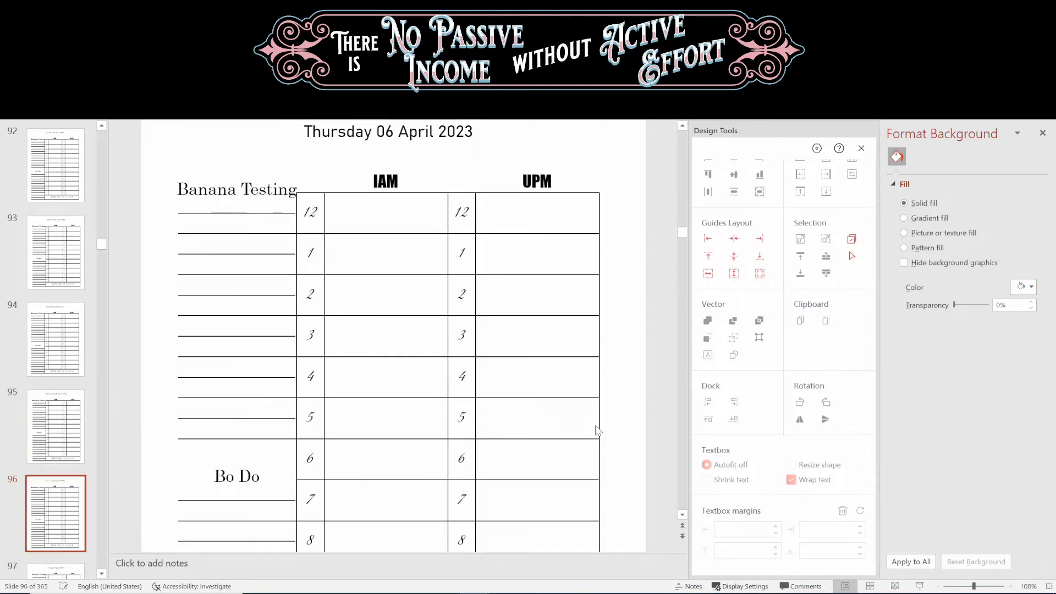
pyautogui.scroll(-10, 597, 429)
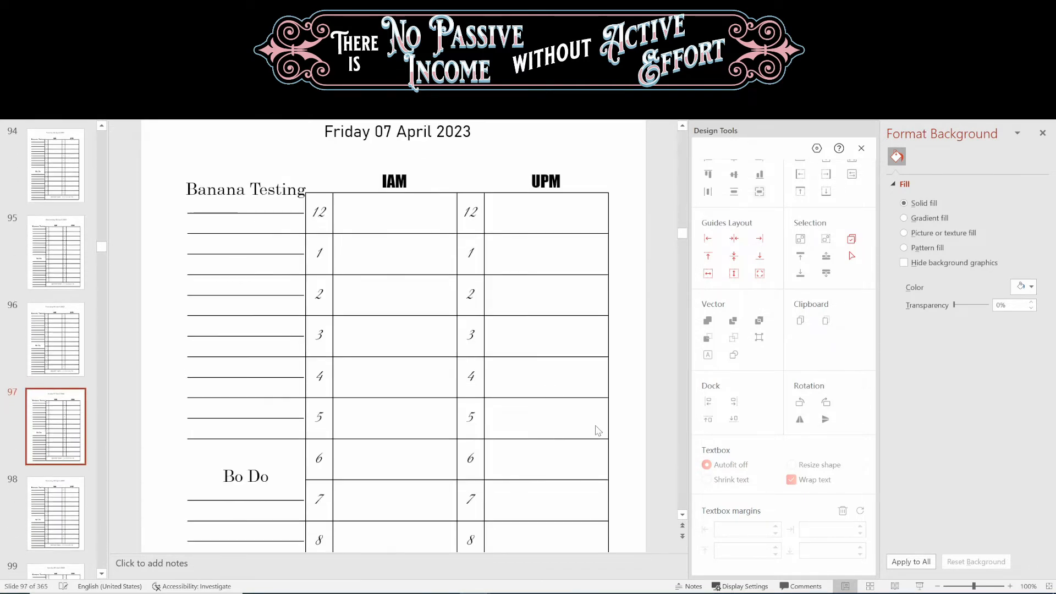
# Review the planner pages on slides 98 to 100 at 100% magnification.
pyautogui.scroll(-10, 597, 429)
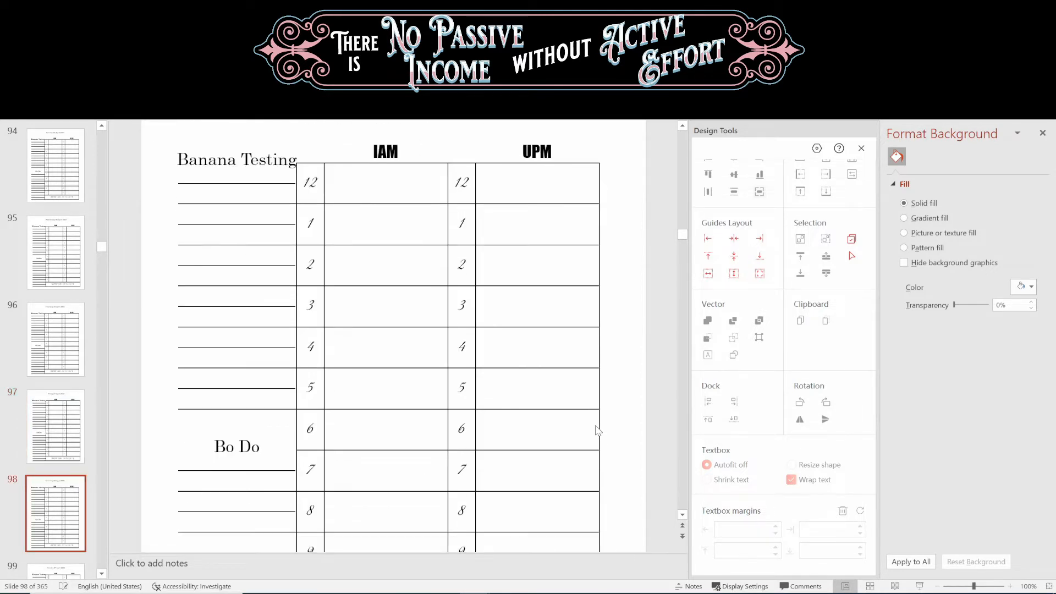
pyautogui.scroll(-10, 597, 430)
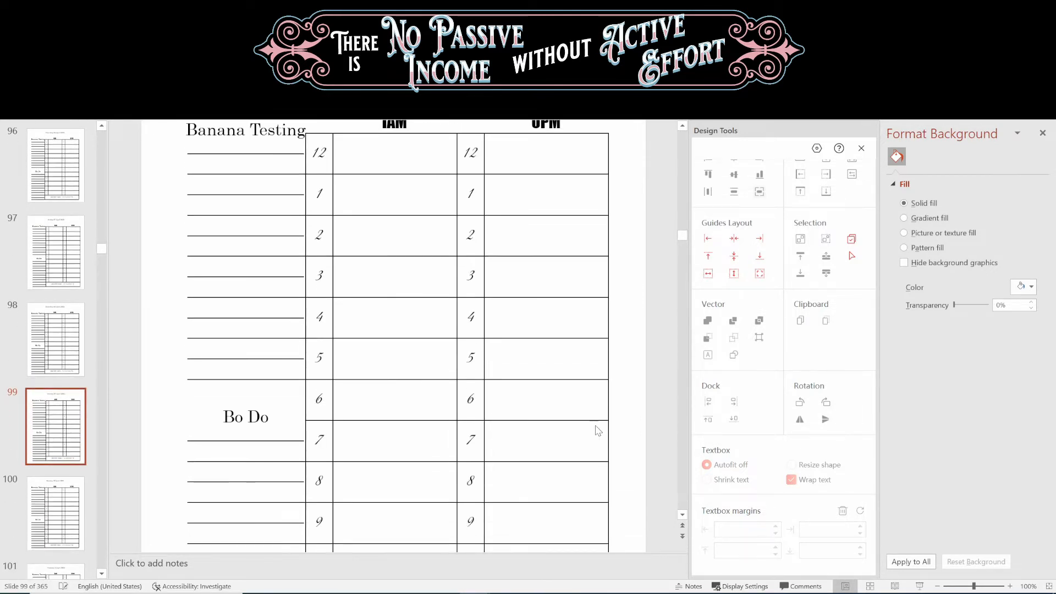
pyautogui.scroll(-10, 598, 429)
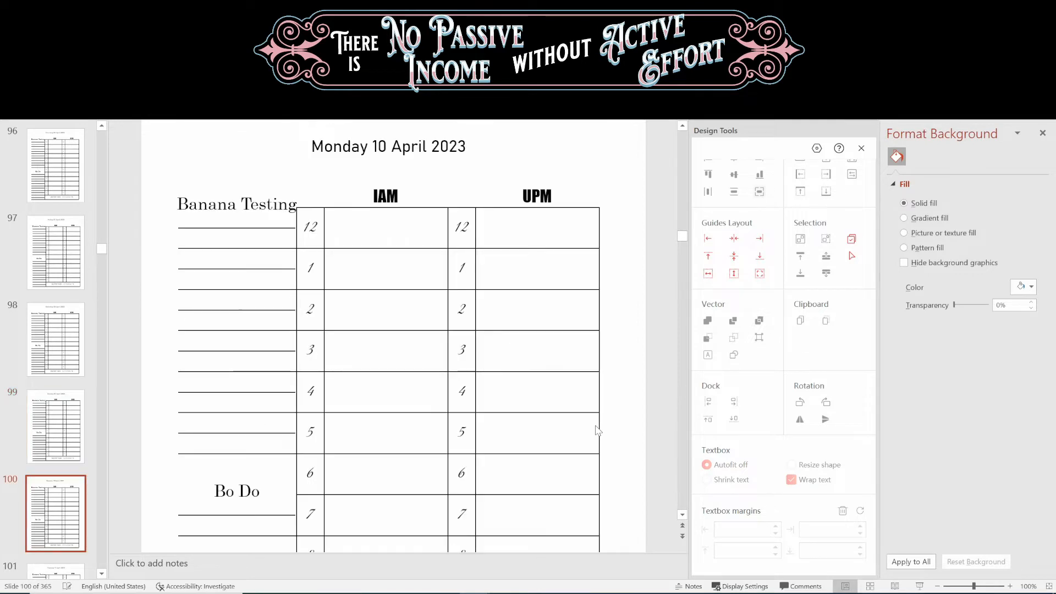
pyautogui.scroll(5, 597, 429)
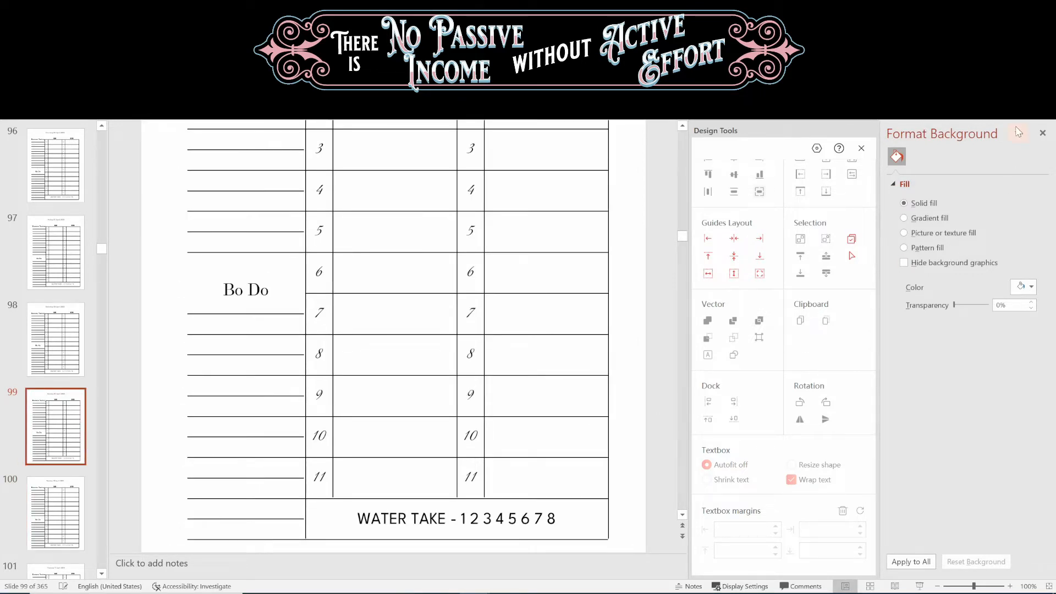
# Close the background formatting settings and show the whole Sunday 09 April 2023 page at 60% magnification.
pyautogui.click(1042, 133)
pyautogui.scroll(3, 709, 247)
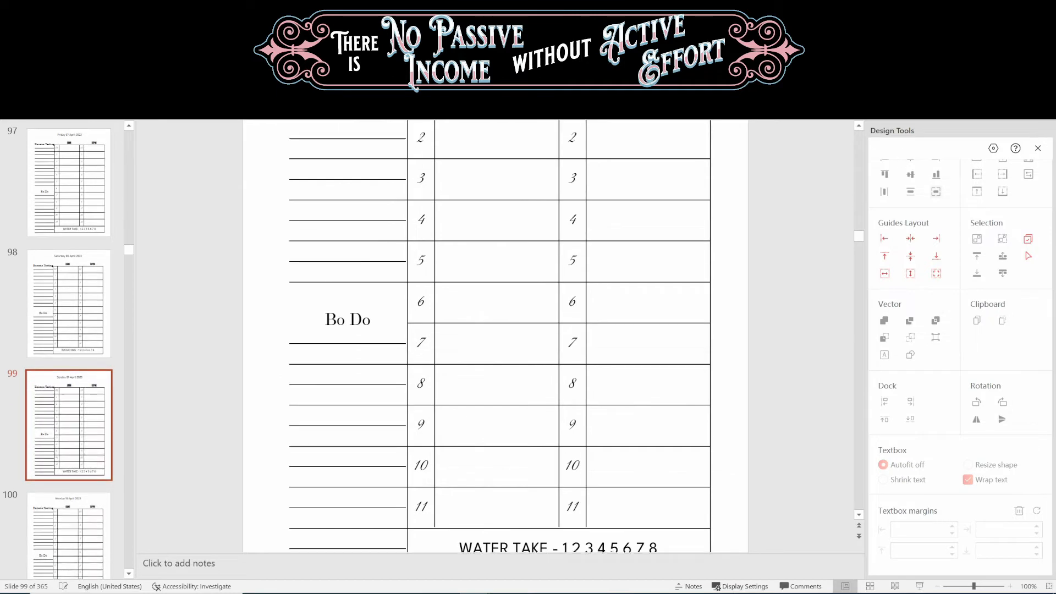
pyautogui.click(937, 586)
pyautogui.click(937, 586)
pyautogui.click(936, 586)
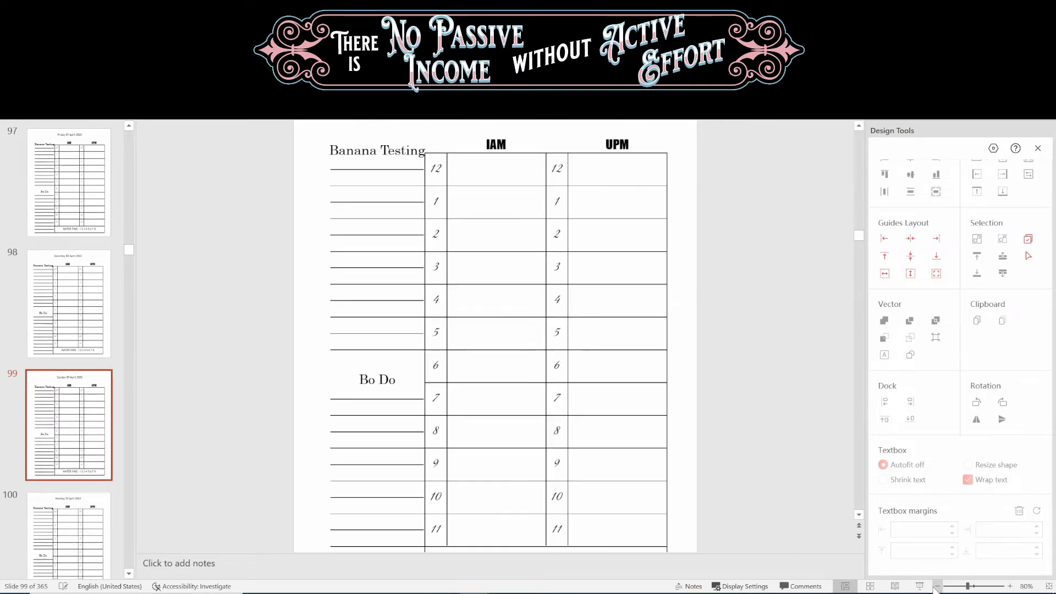
pyautogui.click(937, 586)
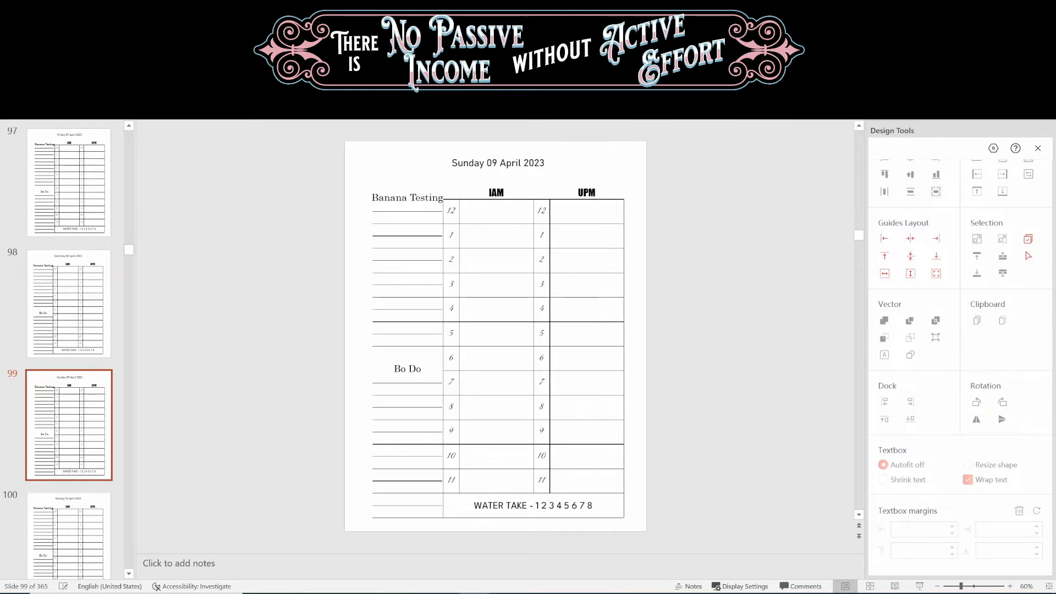
# Change the "Banana Testing" heading on the Sunday 09 April 2023 page to "Banana Festing".
pyautogui.click(469, 163)
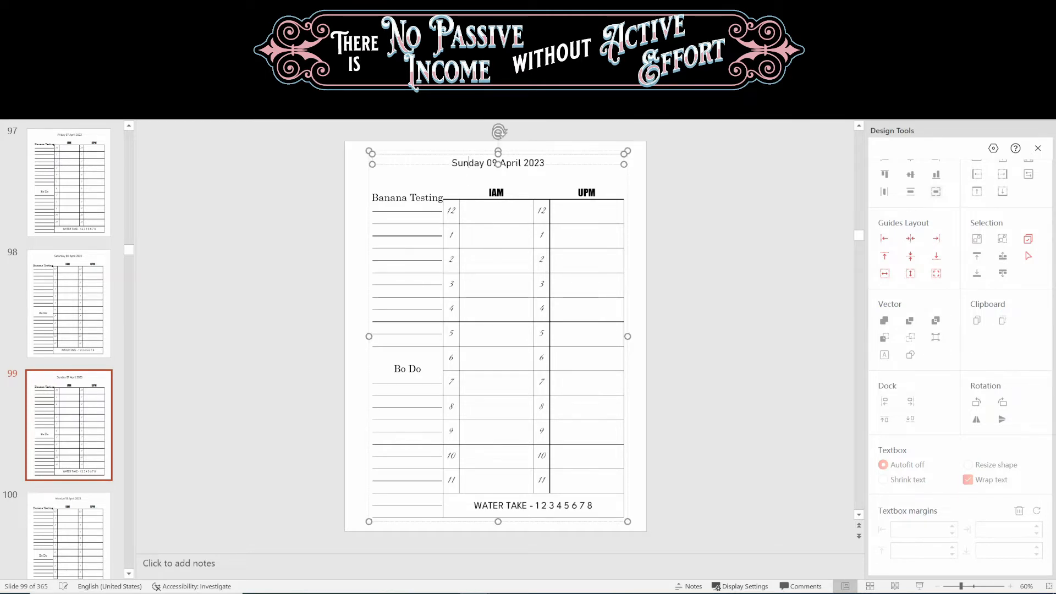
pyautogui.click(421, 199)
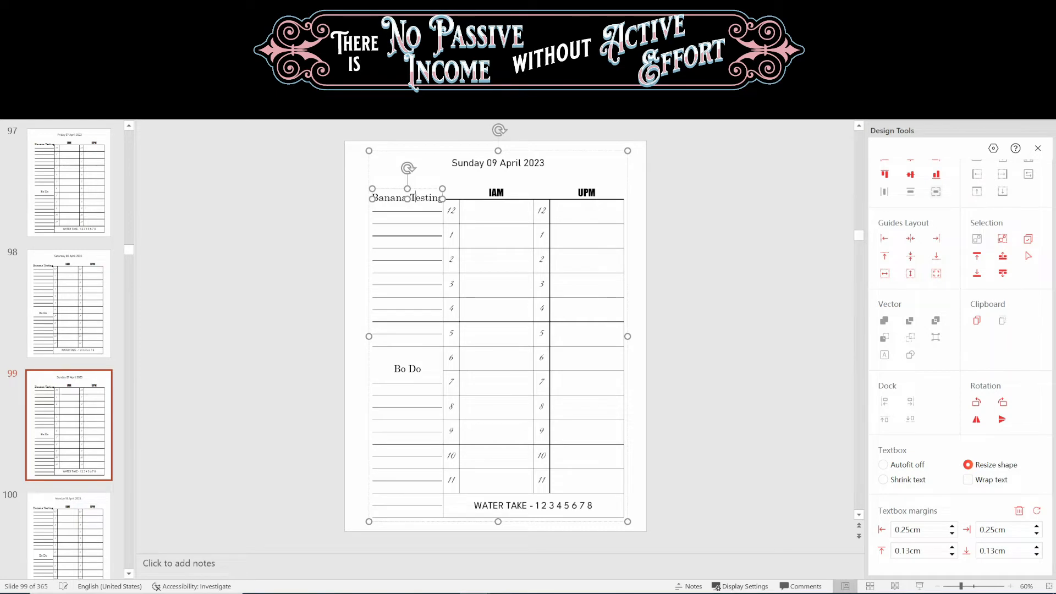
pyautogui.press('BackSpace')
pyautogui.press('BackSpace')
pyautogui.press('BackSpace')
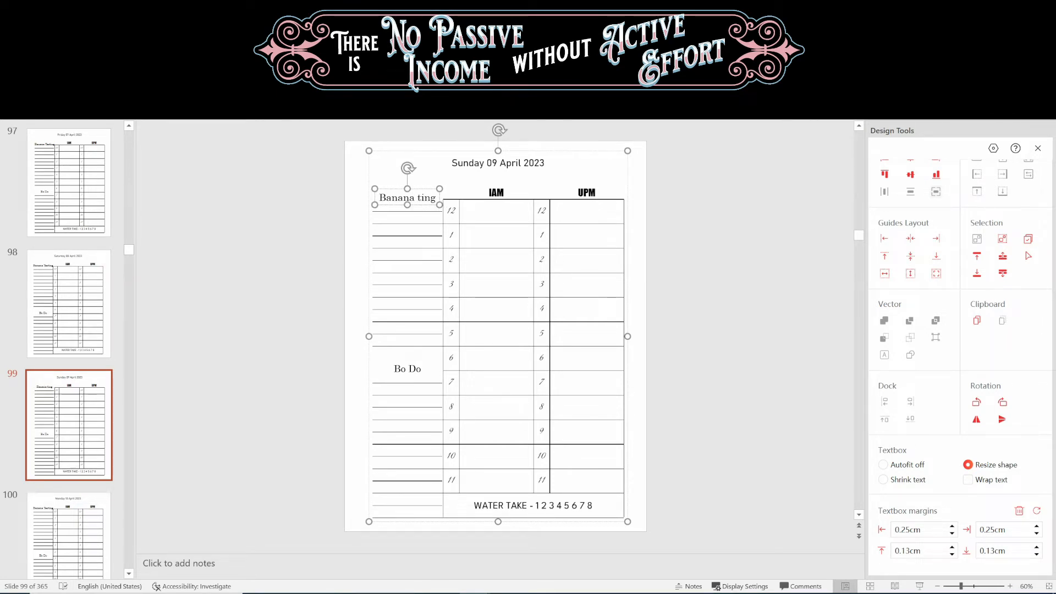
pyautogui.write('f')
pyautogui.hotkey('alt', 'shift')
pyautogui.write('E')
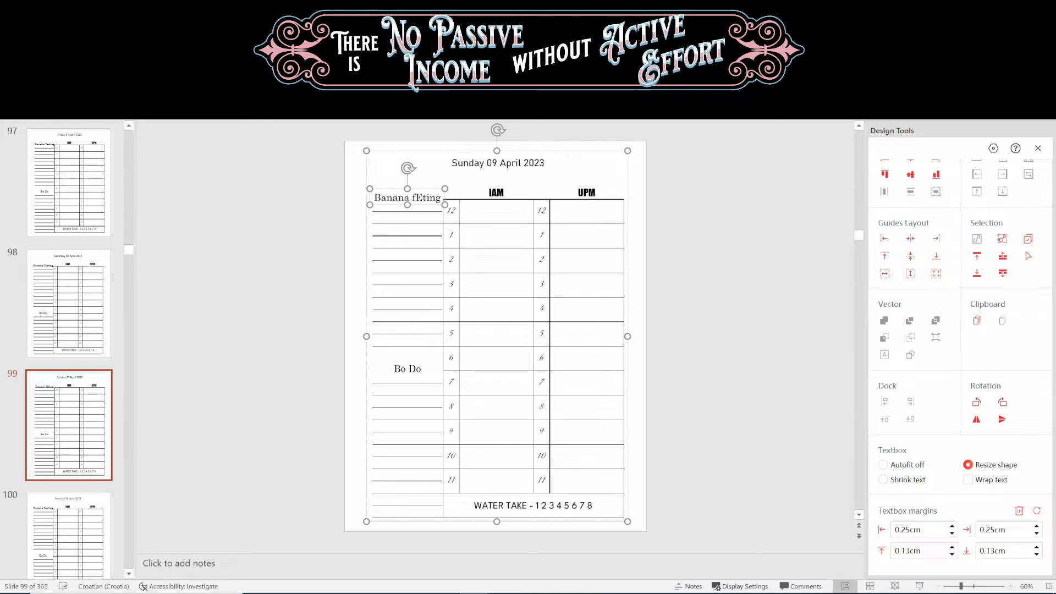
pyautogui.press('BackSpace')
pyautogui.press('BackSpace')
pyautogui.hotkey('alt', 'shift')
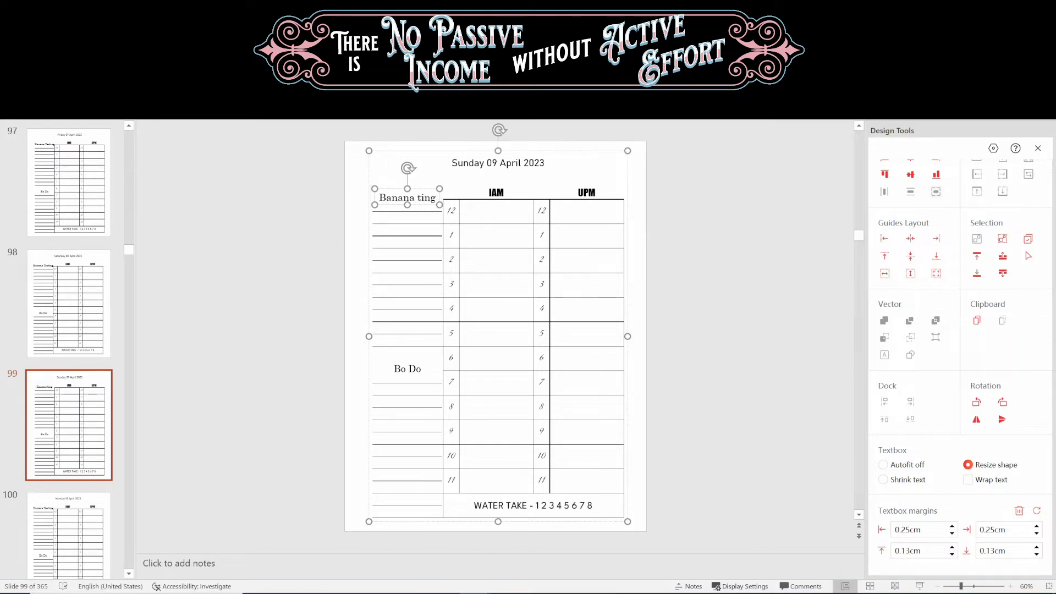
pyautogui.hotkey('alt', 'shift')
pyautogui.write('Fe')
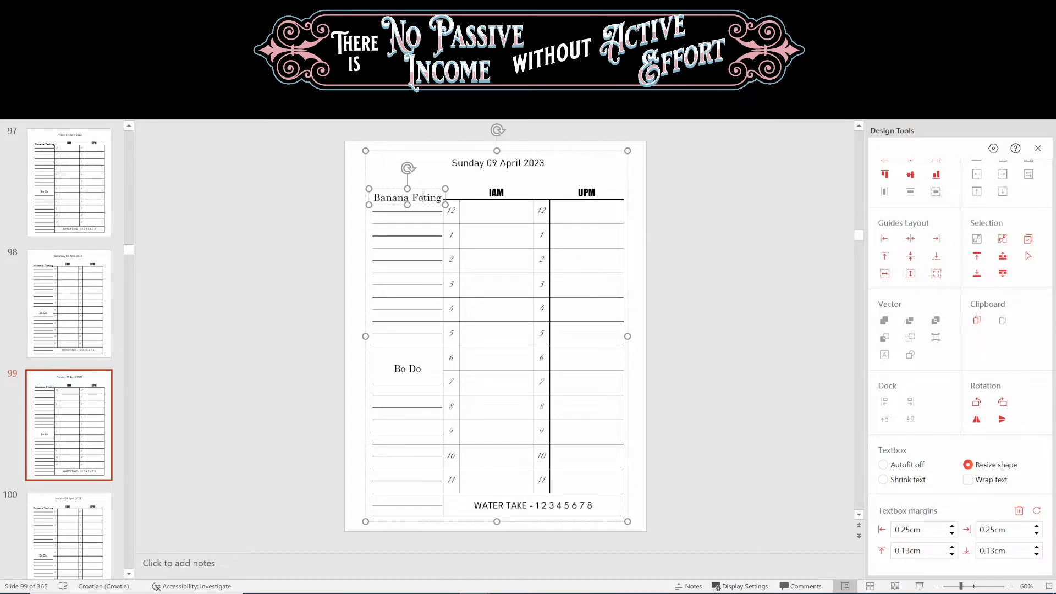
pyautogui.write('s')
pyautogui.click(657, 202)
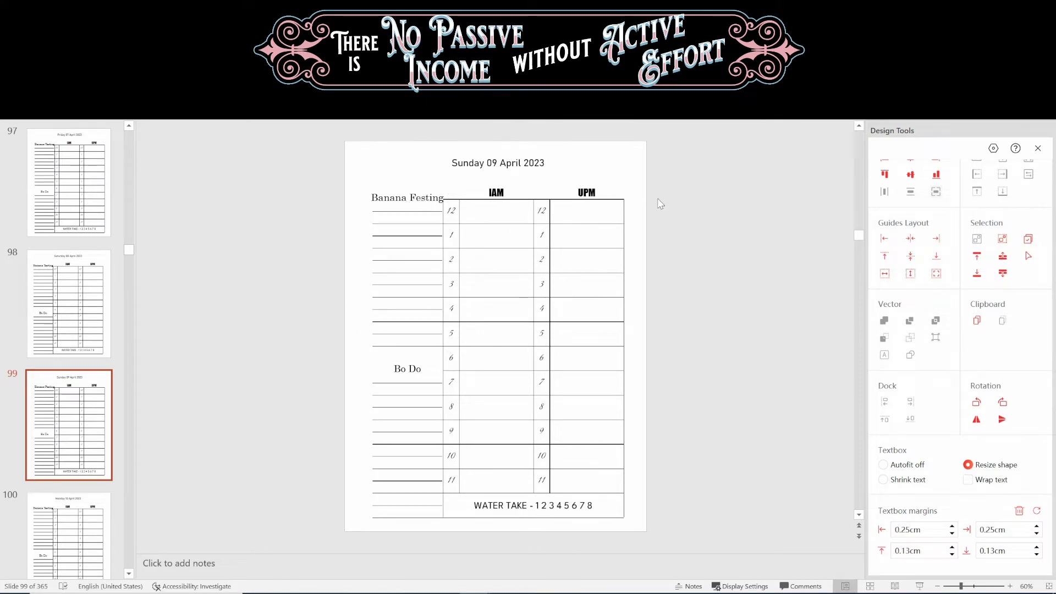
# Check that the second-column hour labels 2 to 5, the Bo Do heading and the date are separately selectable text boxes.
pyautogui.click(542, 260)
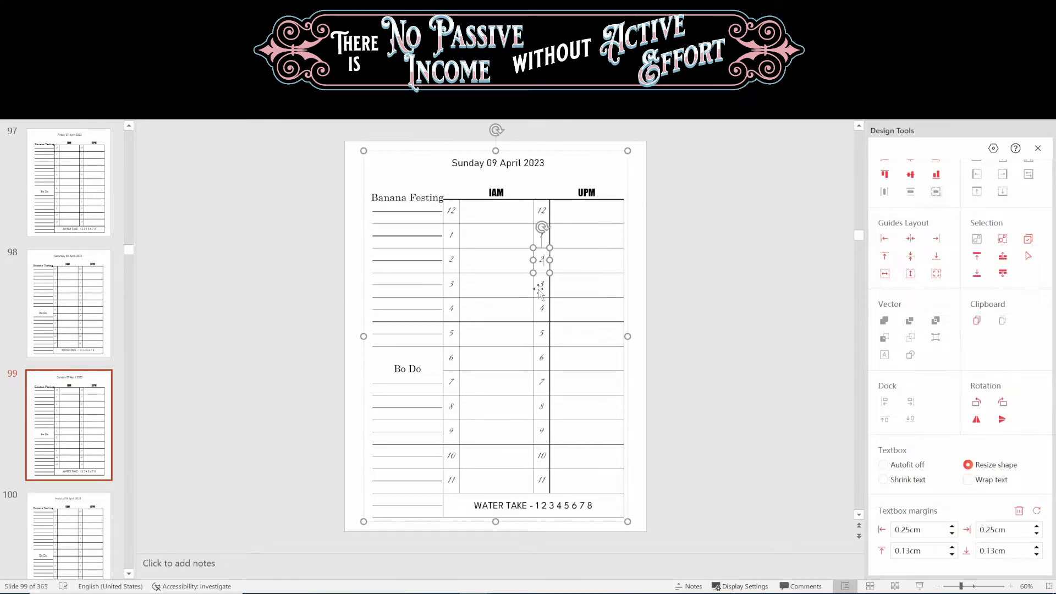
pyautogui.click(538, 286)
pyautogui.click(538, 311)
pyautogui.click(538, 336)
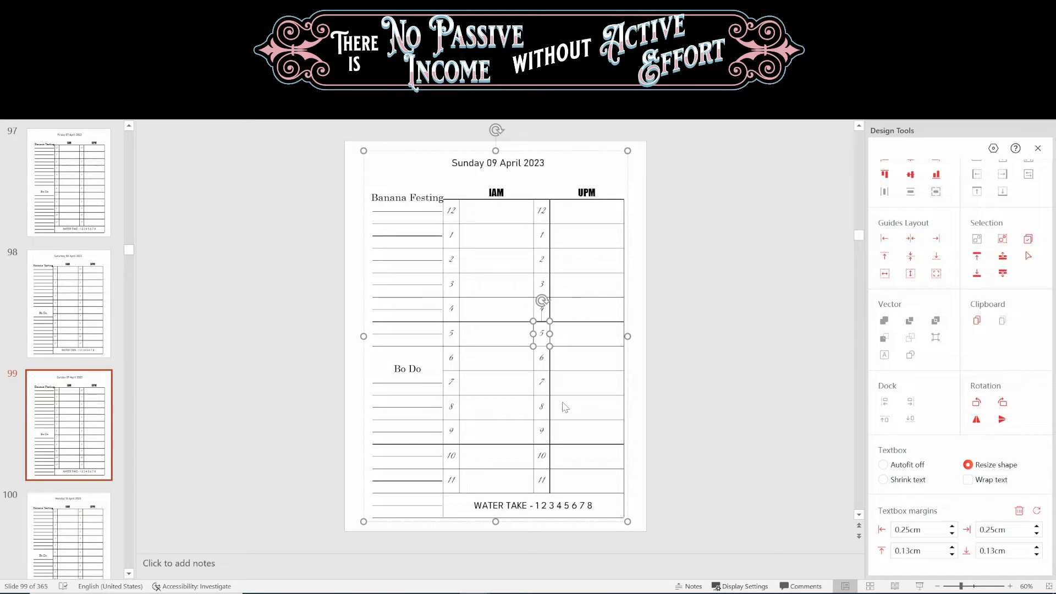
pyautogui.click(734, 436)
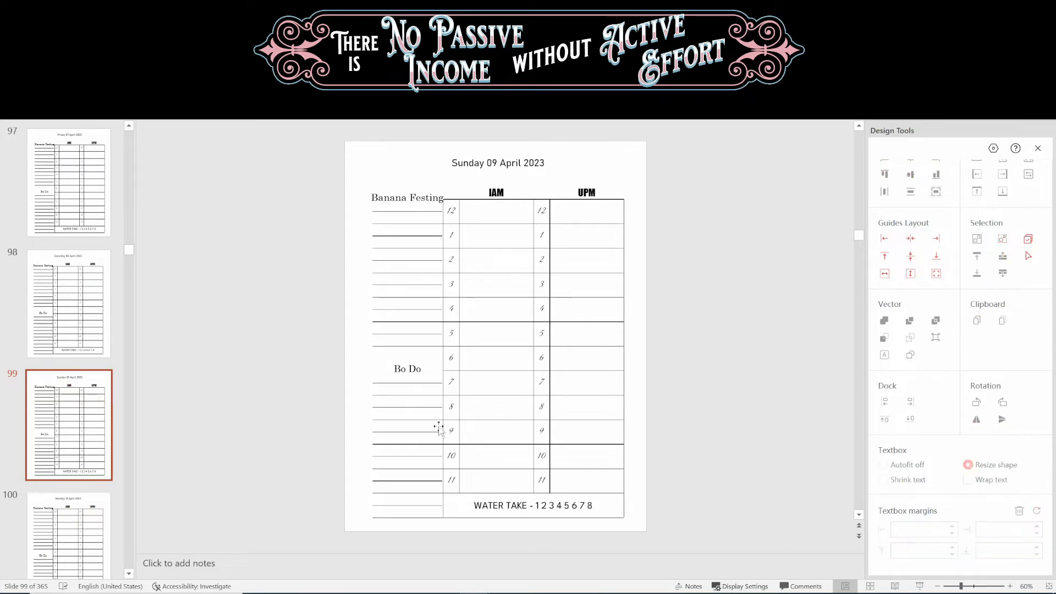
pyautogui.click(428, 372)
pyautogui.click(695, 273)
pyautogui.click(495, 175)
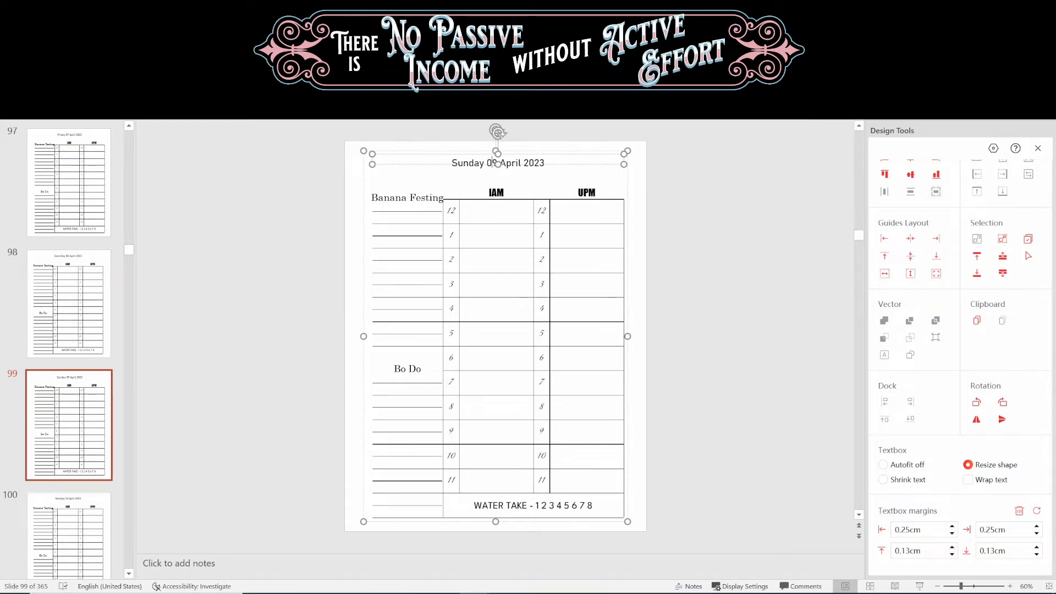
# Close the planner presentation, switch to Mega Pack Alpha 1 and start the DotPaper option.
pyautogui.hotkey('ctrl', 'w')
pyautogui.click(559, 340)
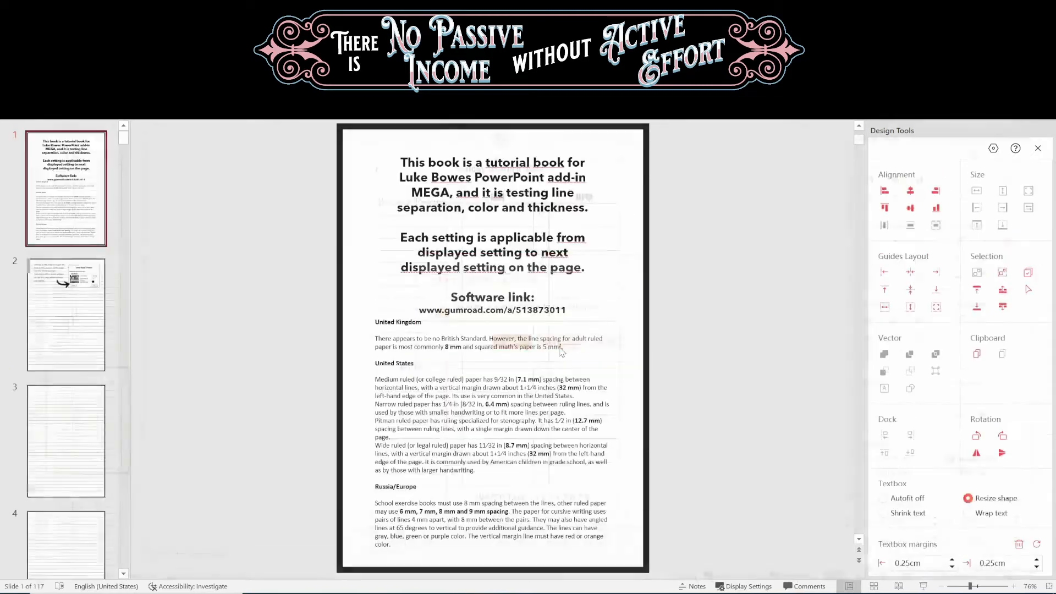
pyautogui.hotkey('alt', 'Tab')
pyautogui.click(645, 367)
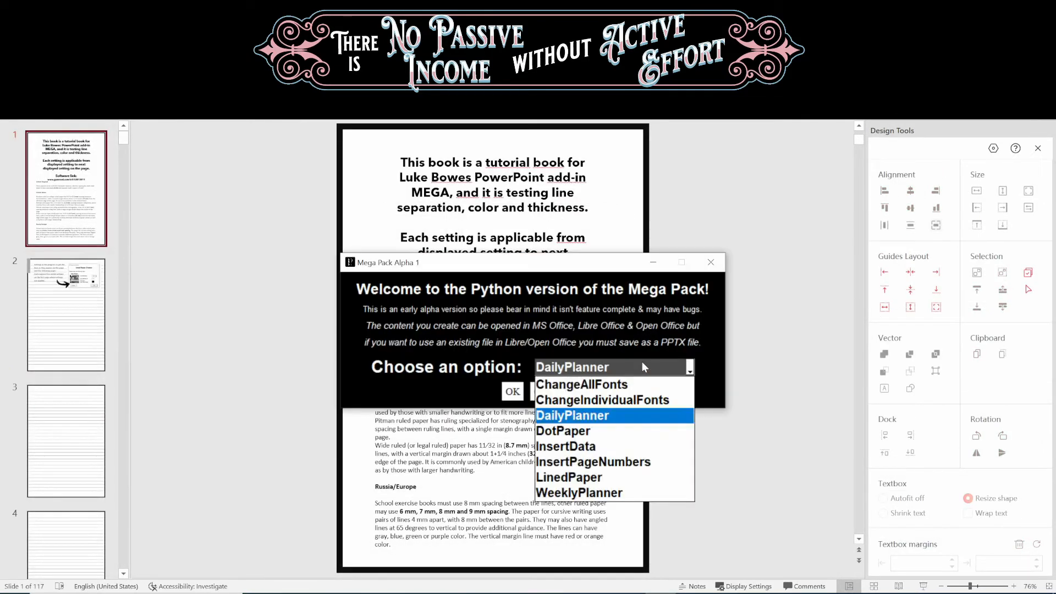
pyautogui.click(586, 431)
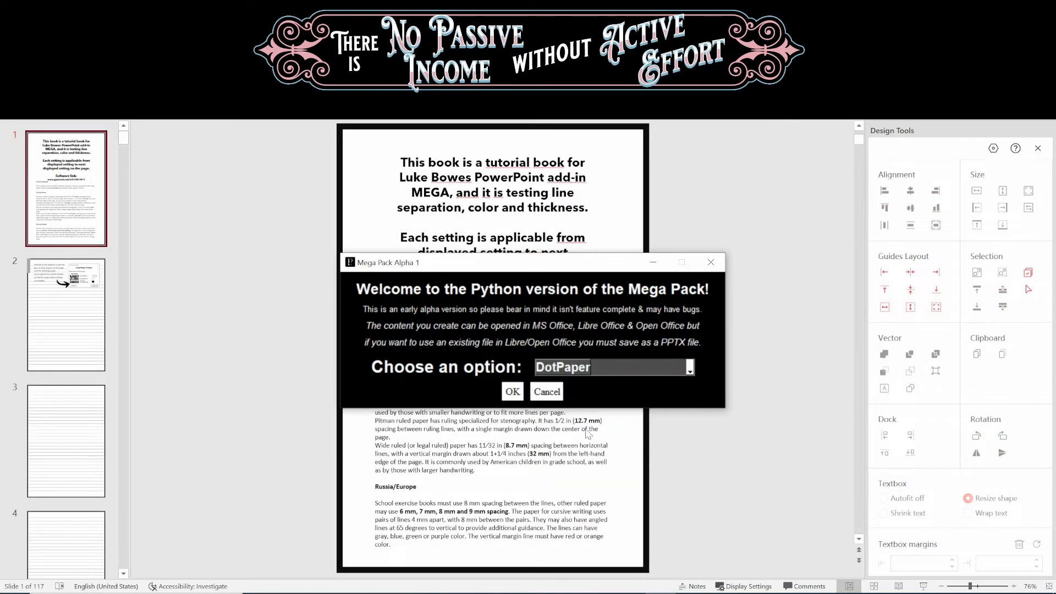
pyautogui.click(517, 393)
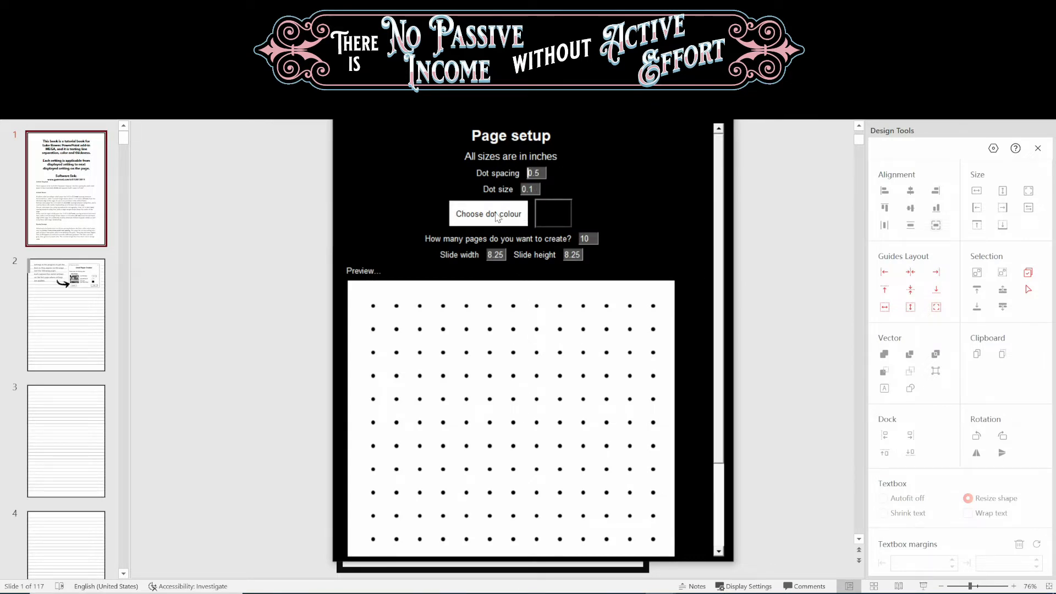
# Set the dot colour to grey with RGB 106, 106, 106 and the number of pages to 120.
pyautogui.click(512, 211)
pyautogui.click(432, 226)
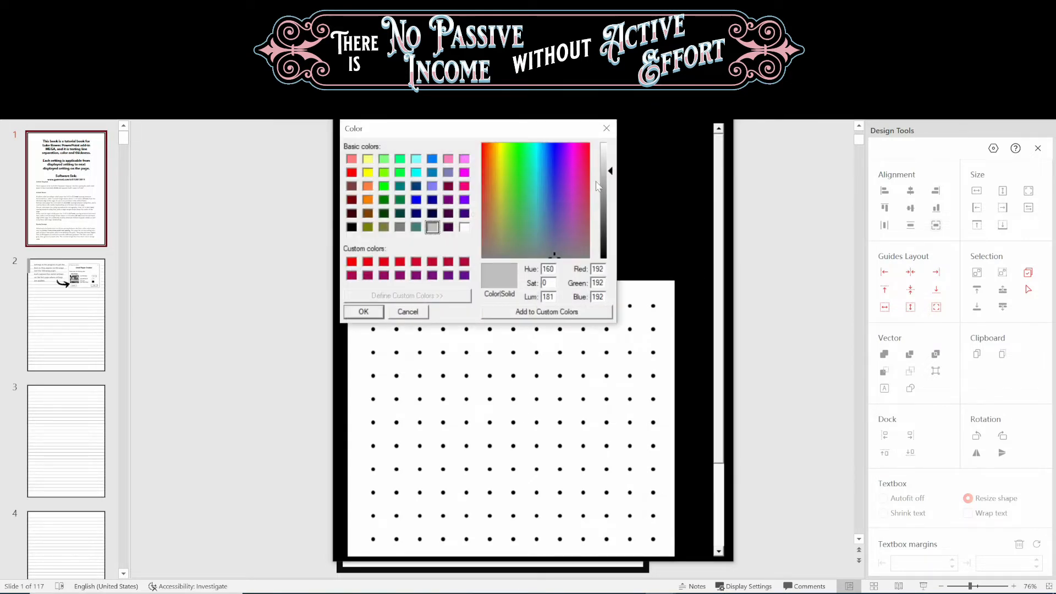
pyautogui.moveTo(605, 175); pyautogui.dragTo(608, 211)
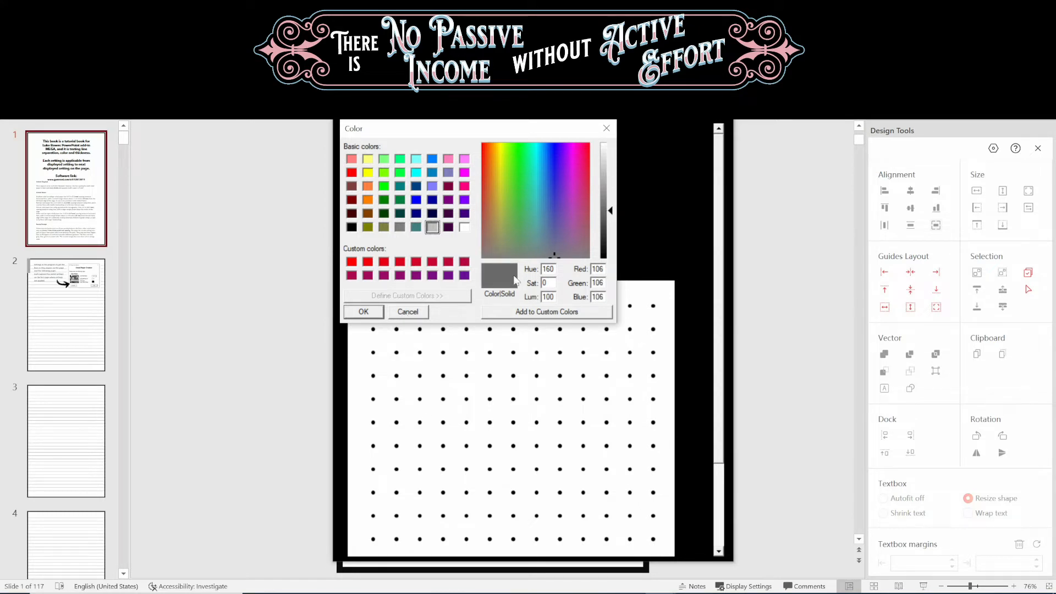
pyautogui.click(377, 312)
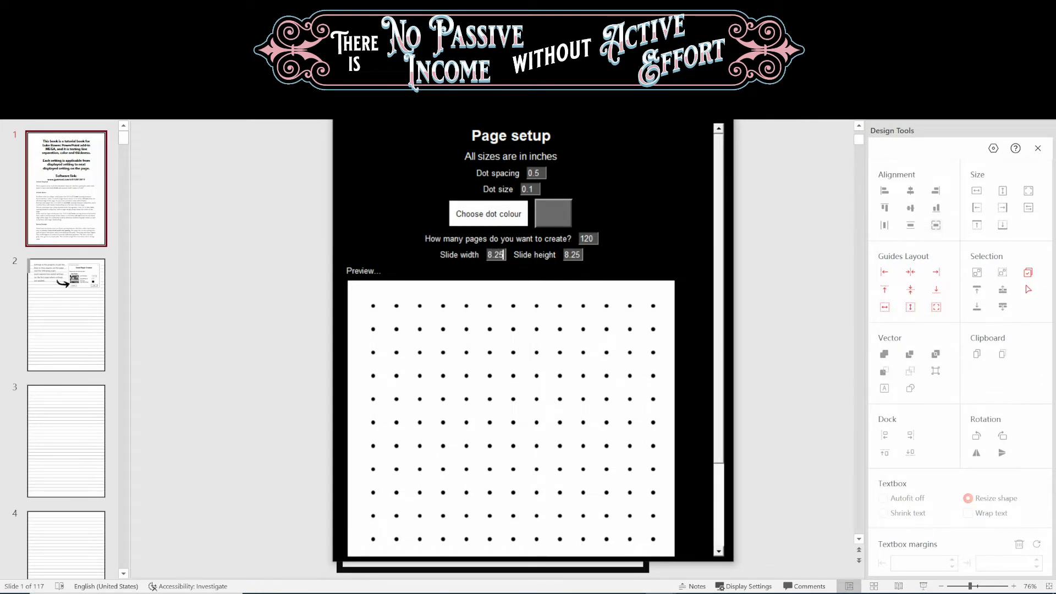
# Set the dot paper's slide width to 8.5 inches and its slide height to 11 inches.
pyautogui.moveTo(504, 255); pyautogui.dragTo(486, 254)
pyautogui.moveTo(580, 254); pyautogui.dragTo(544, 258)
pyautogui.write('11')
# Set a PowerPoint file in the Mega Pack Python WINDOWS folder as the save location and generate the dot paper.
pyautogui.scroll(-3, 488, 306)
pyautogui.click(568, 526)
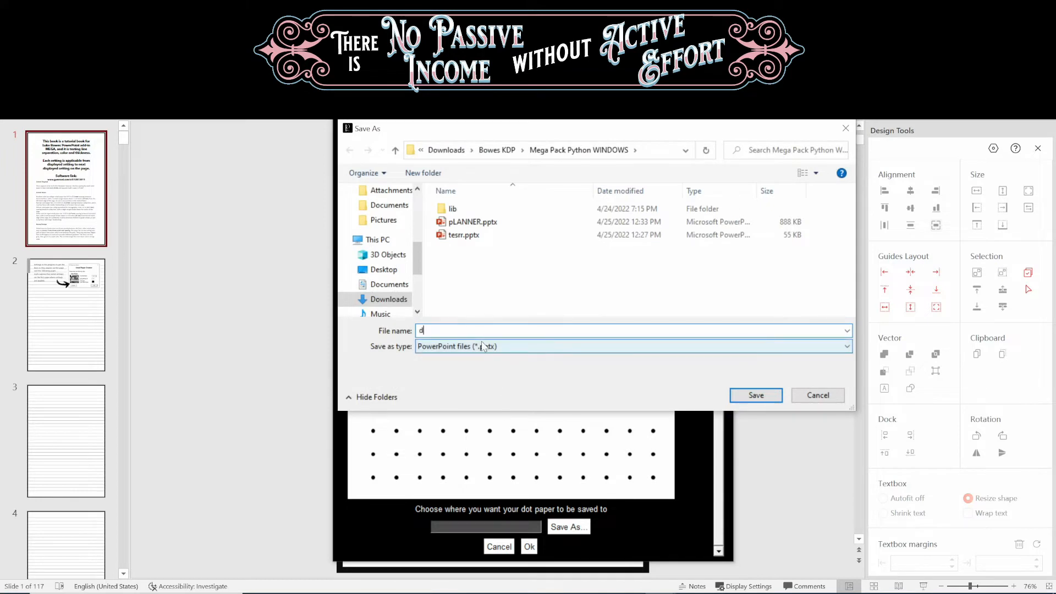
pyautogui.click(773, 395)
pyautogui.scroll(2, 564, 511)
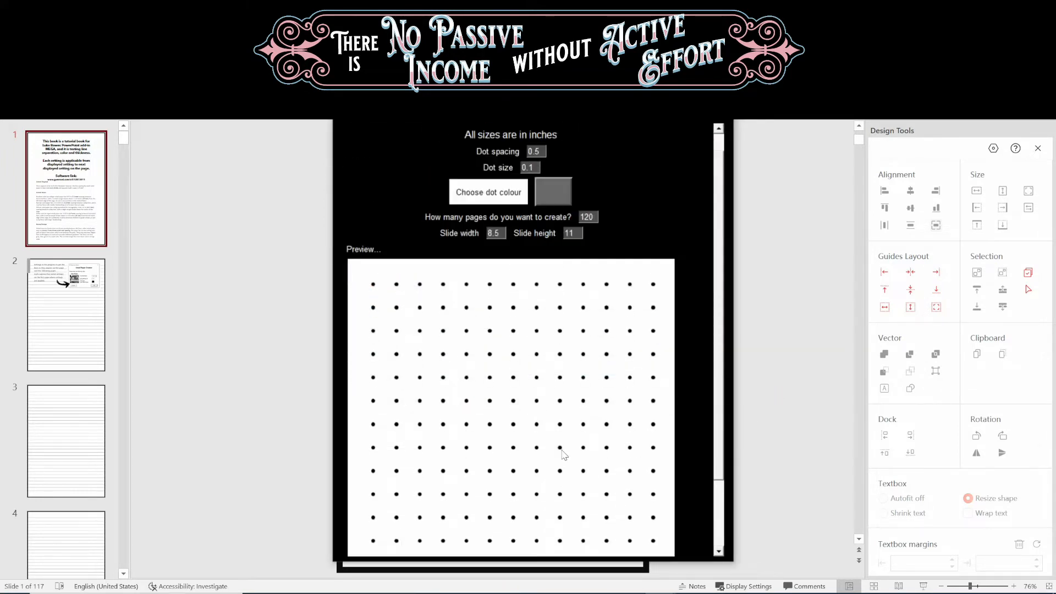
pyautogui.scroll(-2, 562, 489)
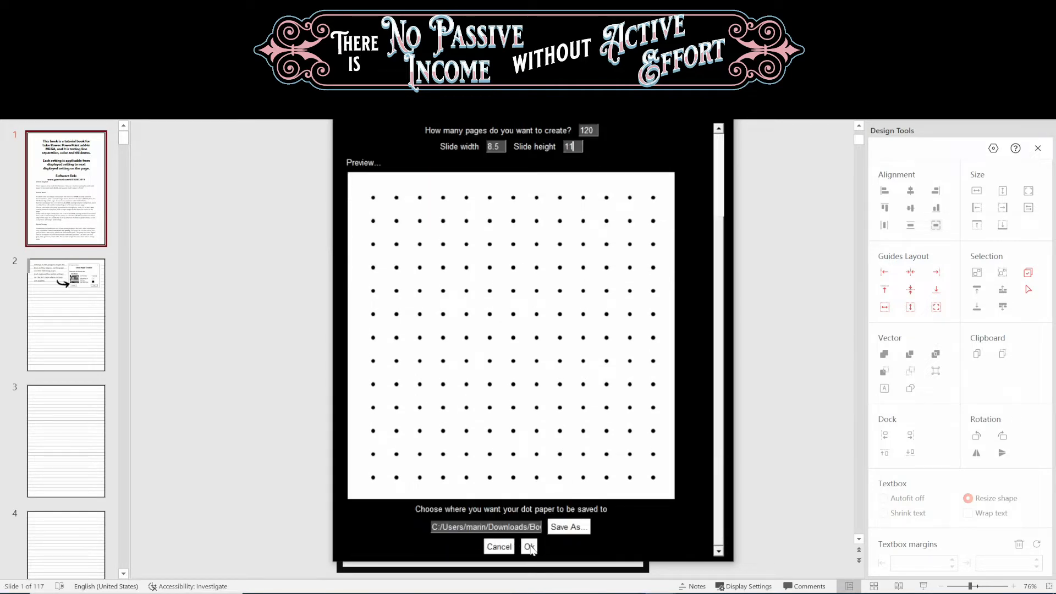
pyautogui.click(529, 546)
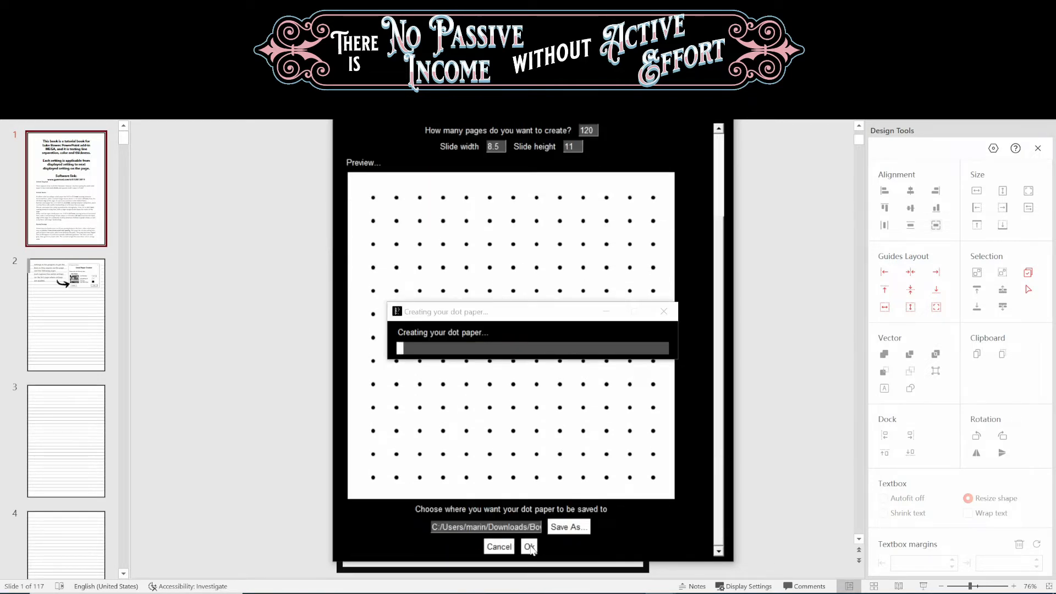
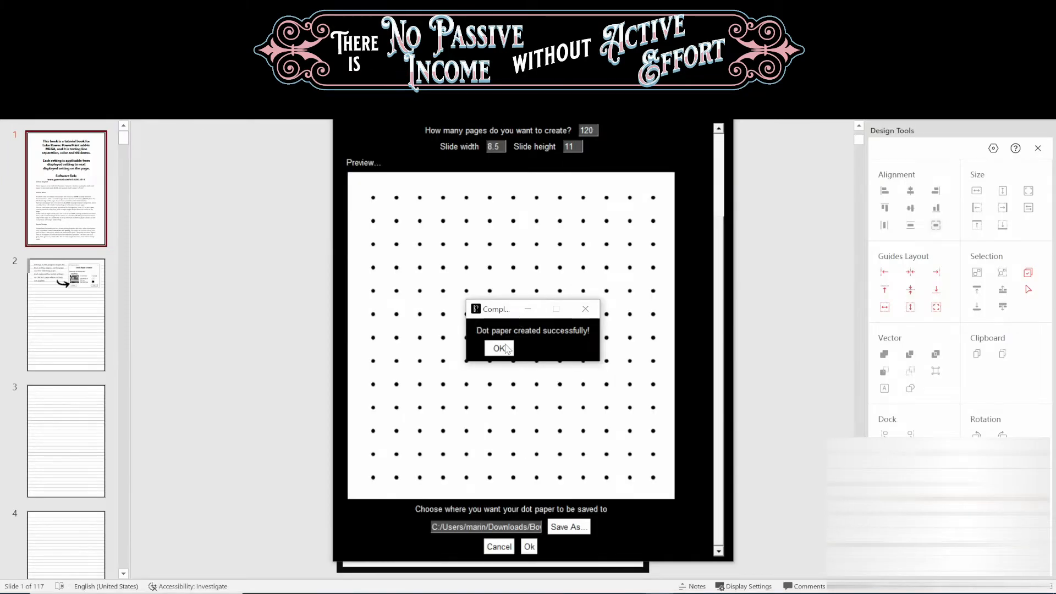
pyautogui.click(505, 348)
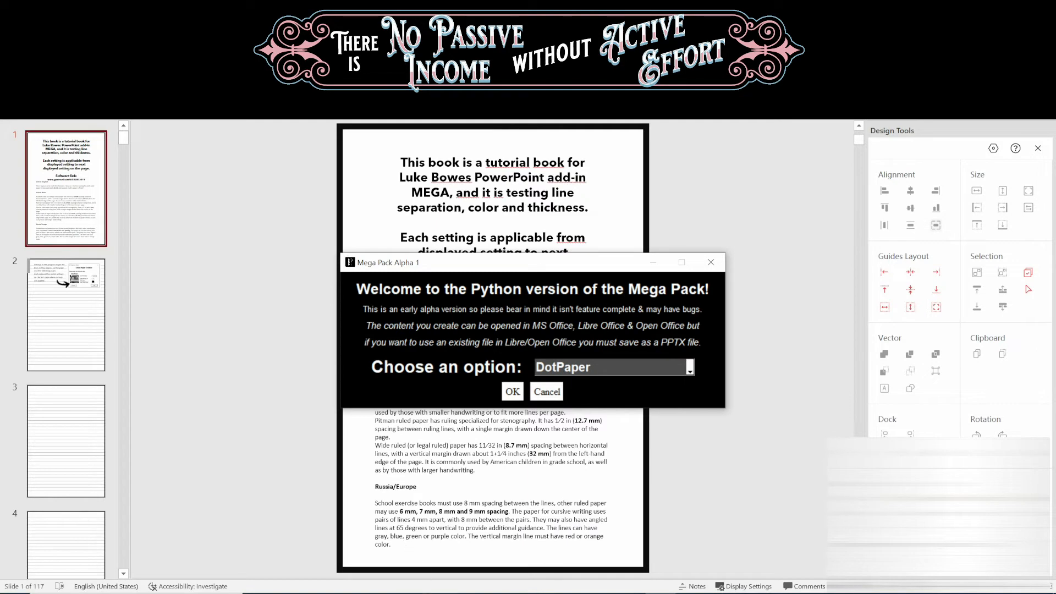
# Switch to PowerPoint and open the generated dot.pptx presentation from its save folder.
pyautogui.click(475, 593)
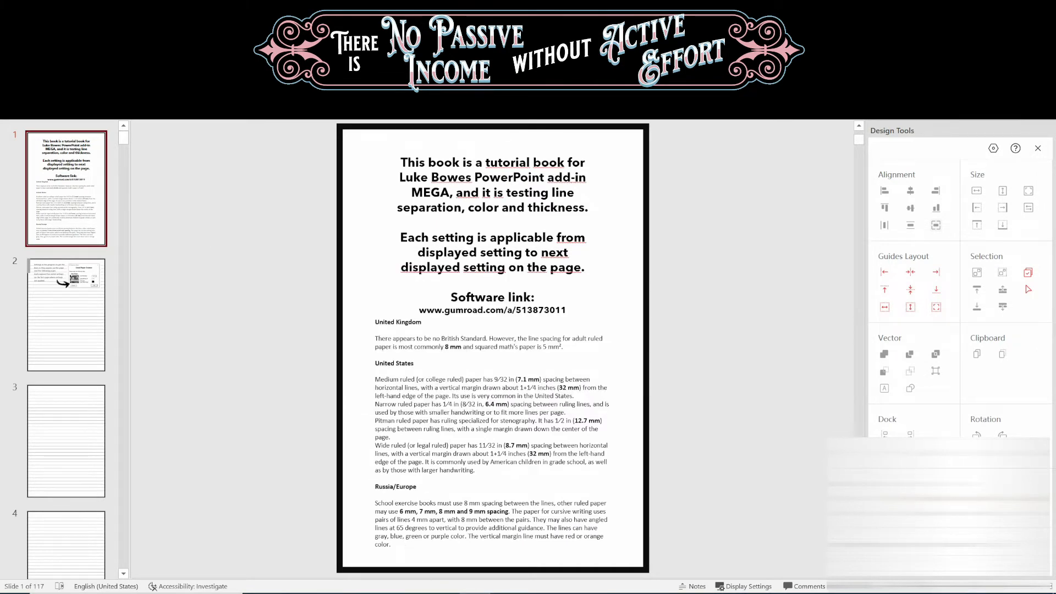
pyautogui.click(17, 32)
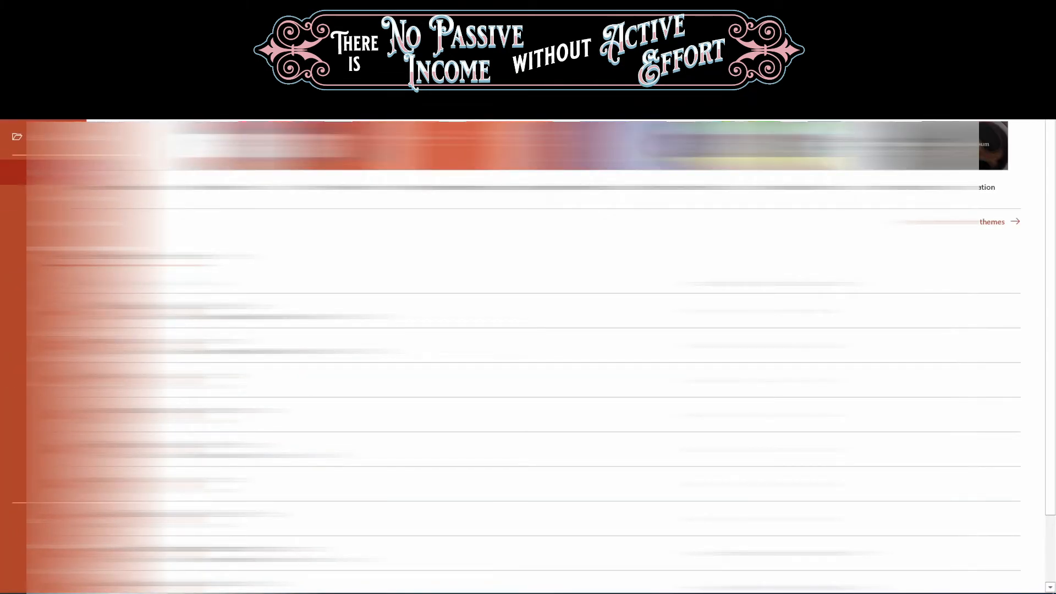
pyautogui.click(50, 137)
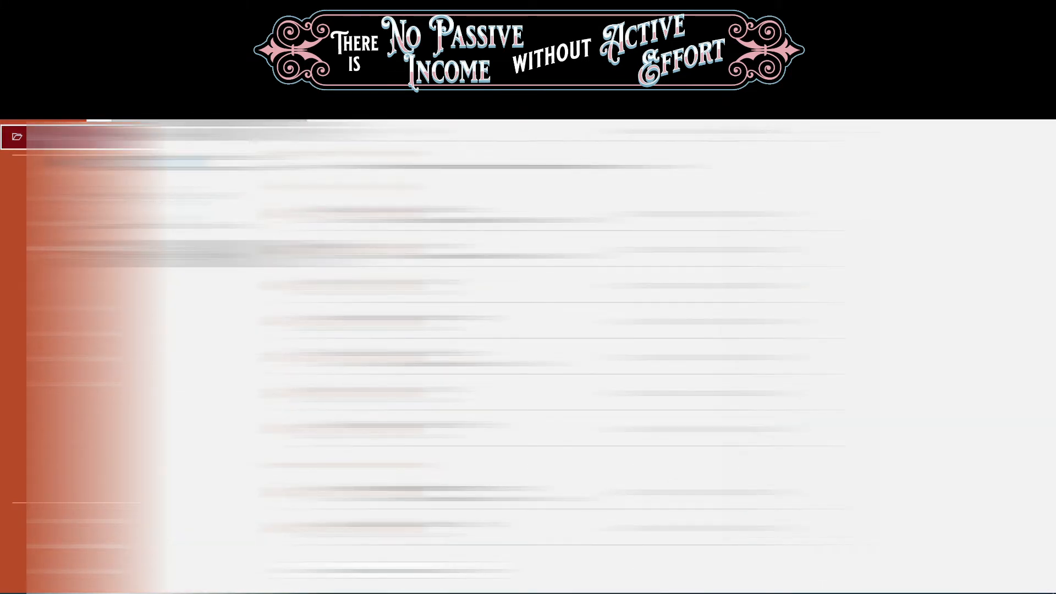
pyautogui.click(215, 254)
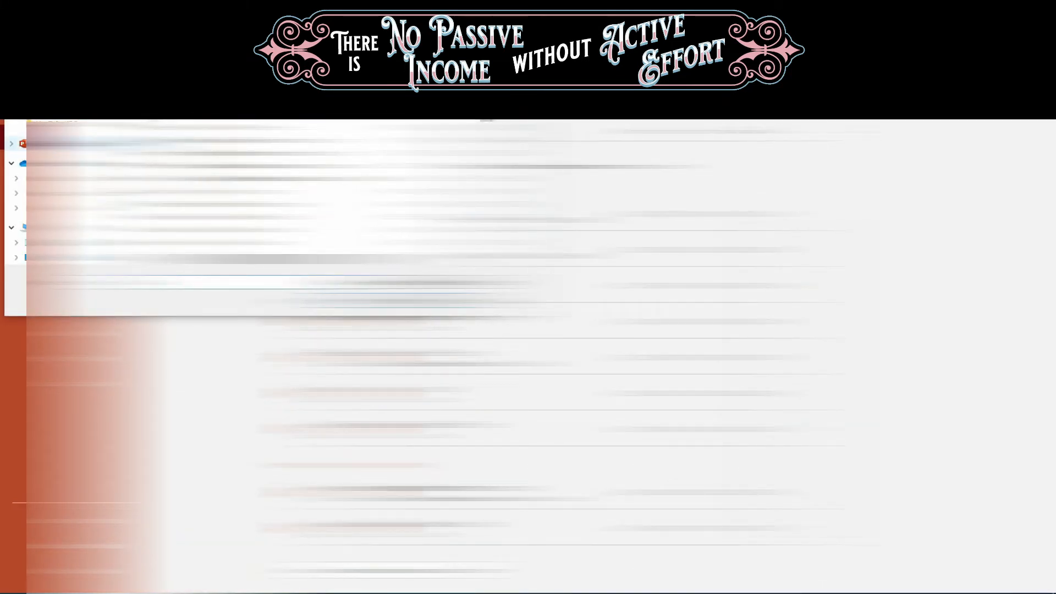
pyautogui.scroll(3, 99, 160)
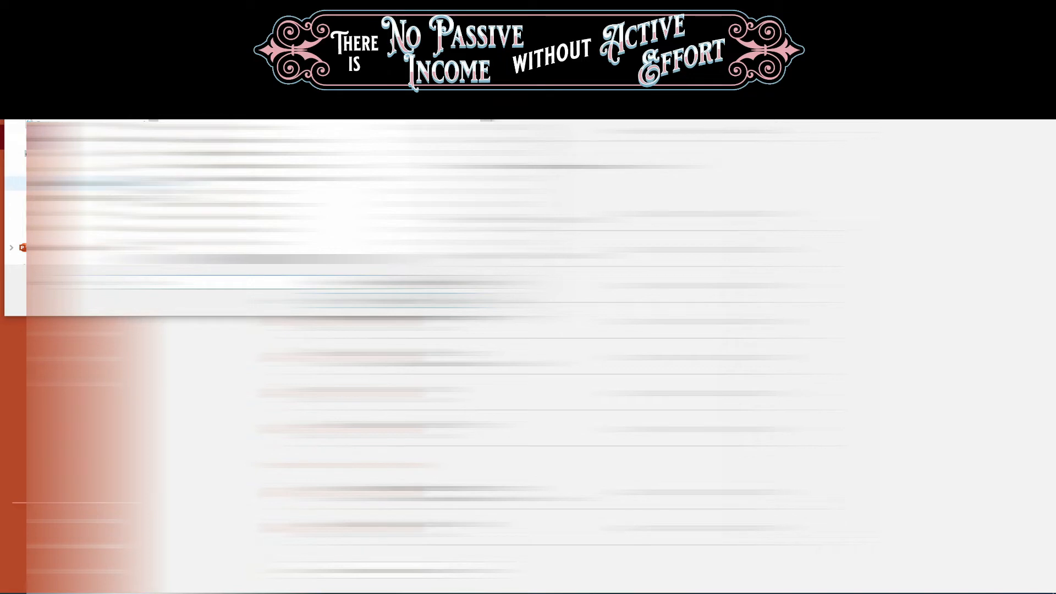
pyautogui.click(83, 183)
pyautogui.doubleClick(248, 127)
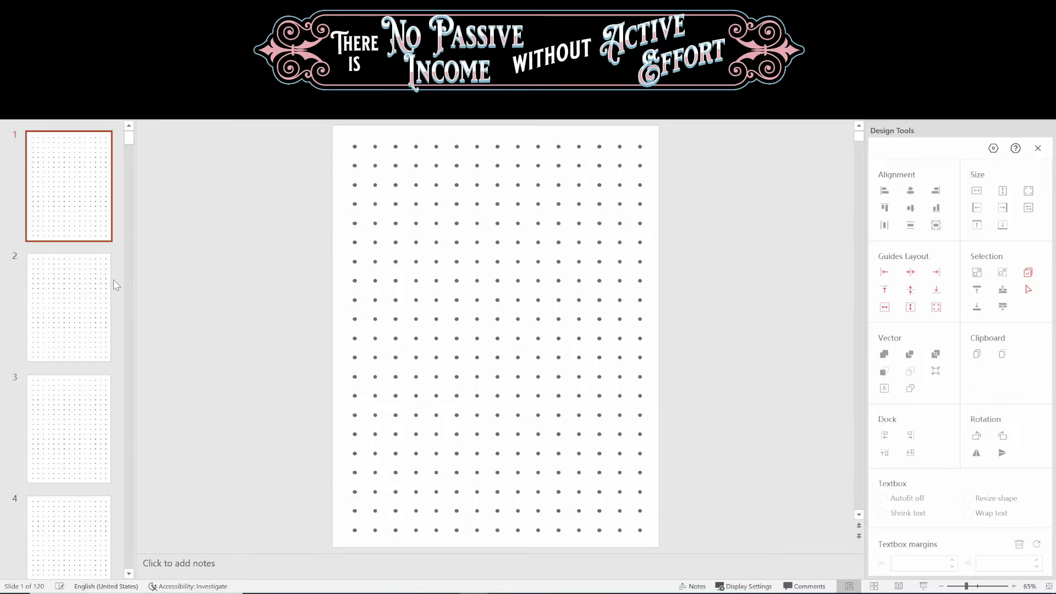
# Look through the dot paper slides, from slide 1 to slide 11, to check the generated pages.
pyautogui.scroll(-3, 90, 295)
pyautogui.click(90, 297)
pyautogui.click(94, 396)
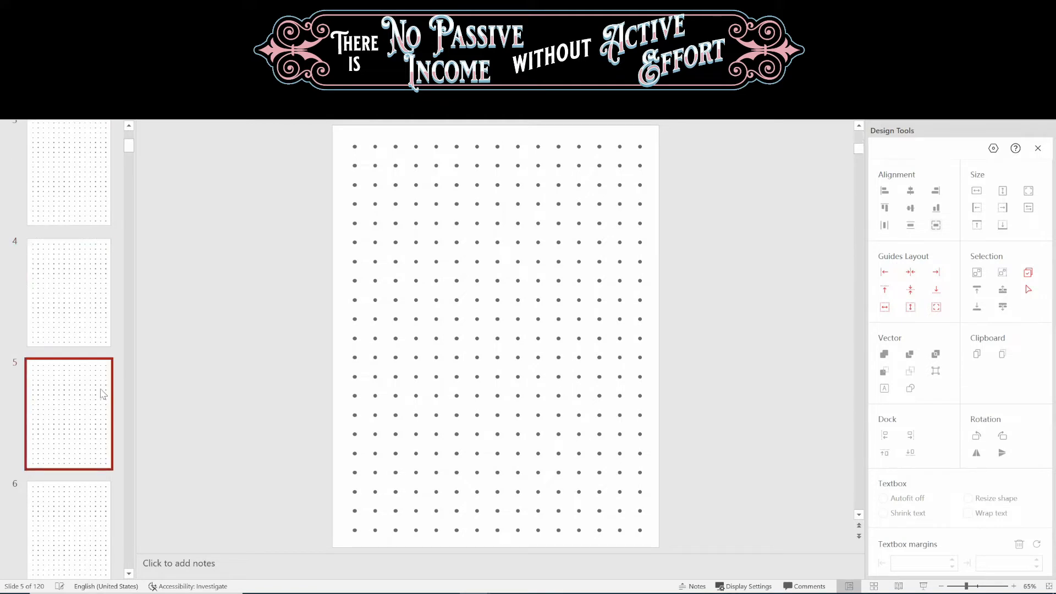
pyautogui.click(86, 304)
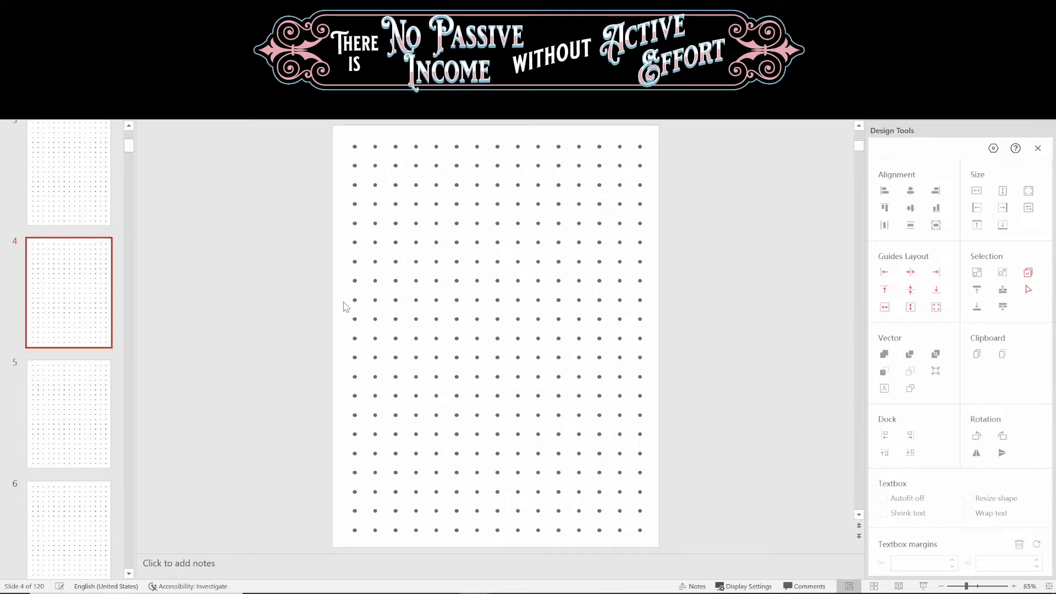
pyautogui.press('Down')
pyautogui.press('Down')
pyautogui.press('Down')
pyautogui.press('Down')
pyautogui.press('Down')
pyautogui.press('Down')
pyautogui.press('Down')
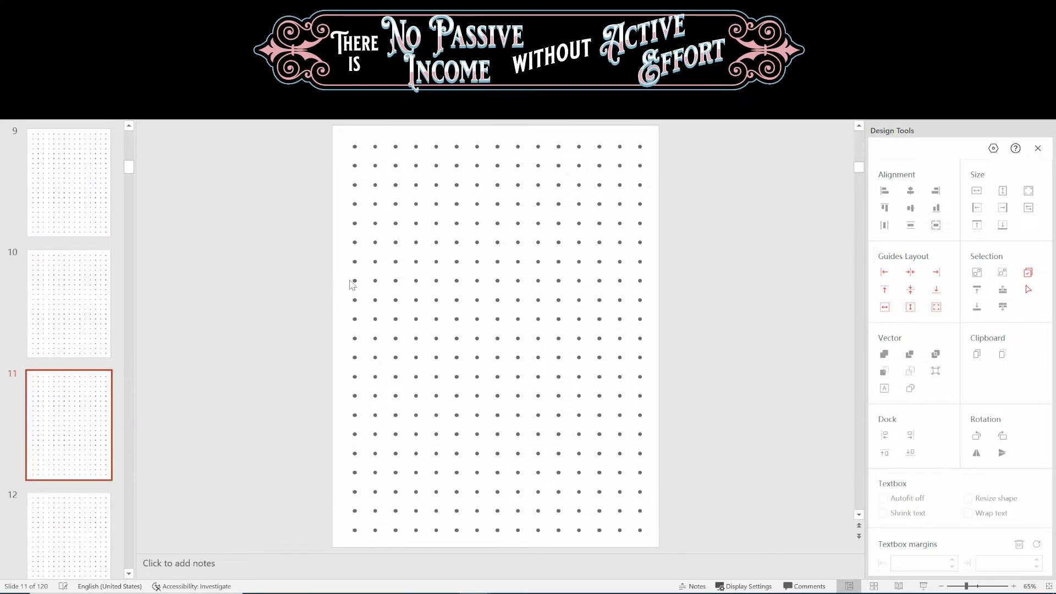
# Check that the dots on slide 11 are separate shapes by selecting the whole grid and then a small block.
pyautogui.click(354, 281)
pyautogui.click(331, 286)
pyautogui.moveTo(305, 136); pyautogui.dragTo(677, 581)
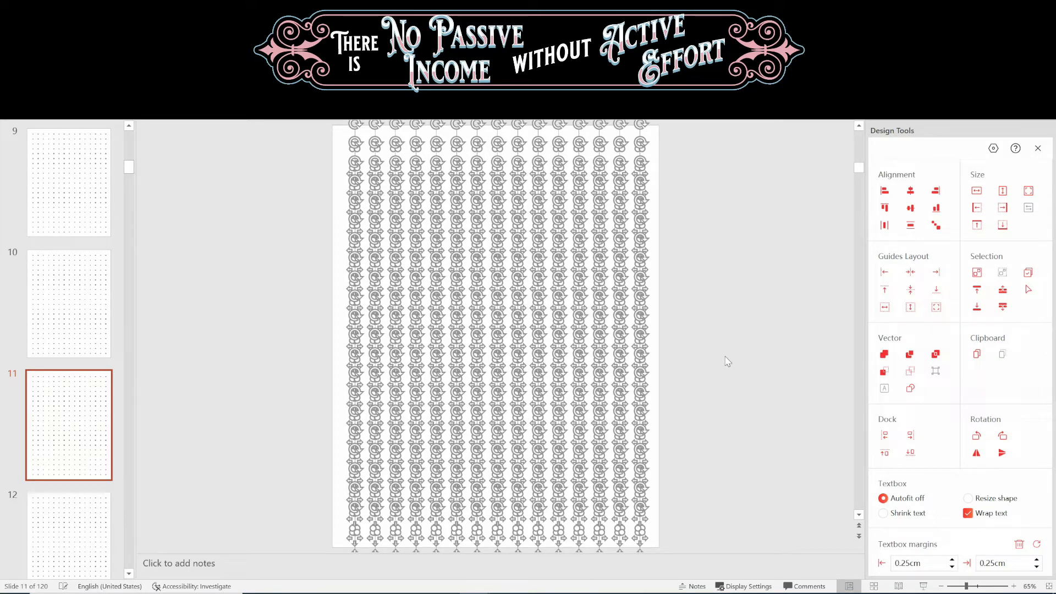
pyautogui.press('Delete')
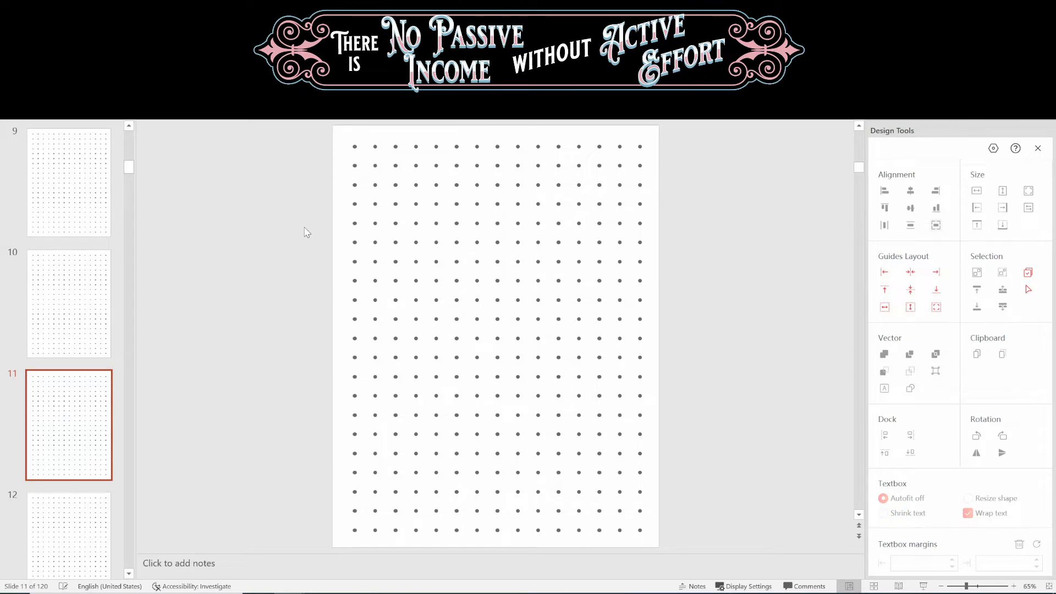
pyautogui.moveTo(317, 134); pyautogui.dragTo(668, 548)
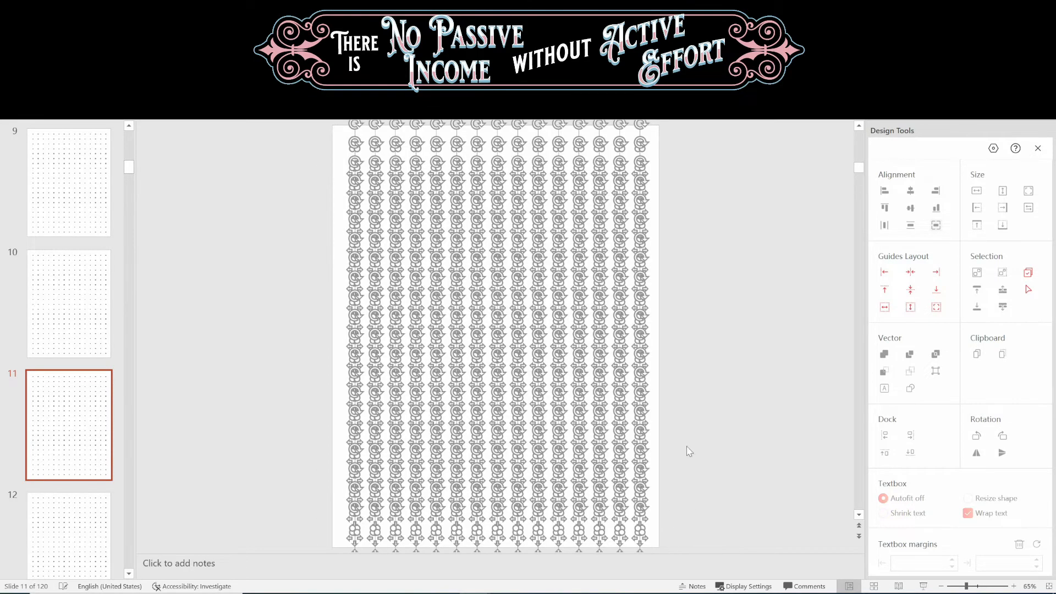
pyautogui.click(657, 338)
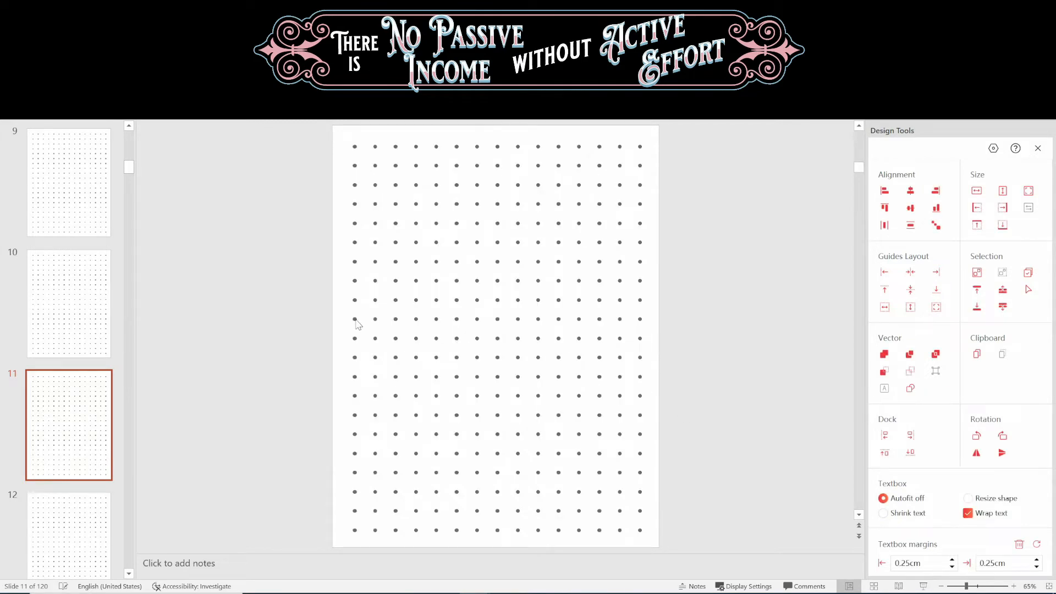
pyautogui.moveTo(347, 316); pyautogui.dragTo(388, 360)
pyautogui.click(329, 407)
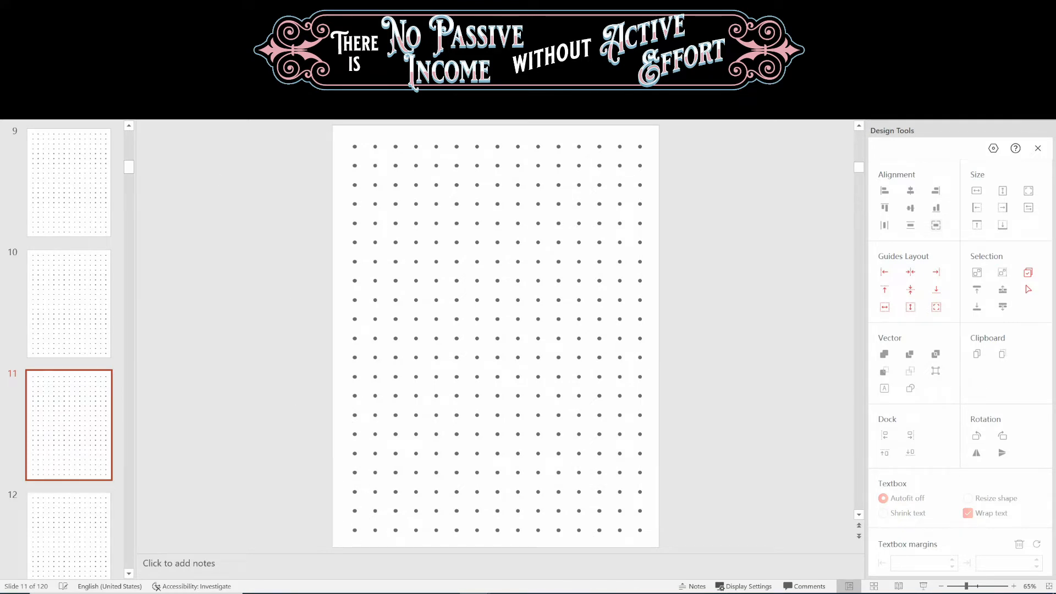
# Insert the solid heart icon from the "heart" results on slide 11, enlarge it and place it in the page's lower part.
pyautogui.click(236, 61)
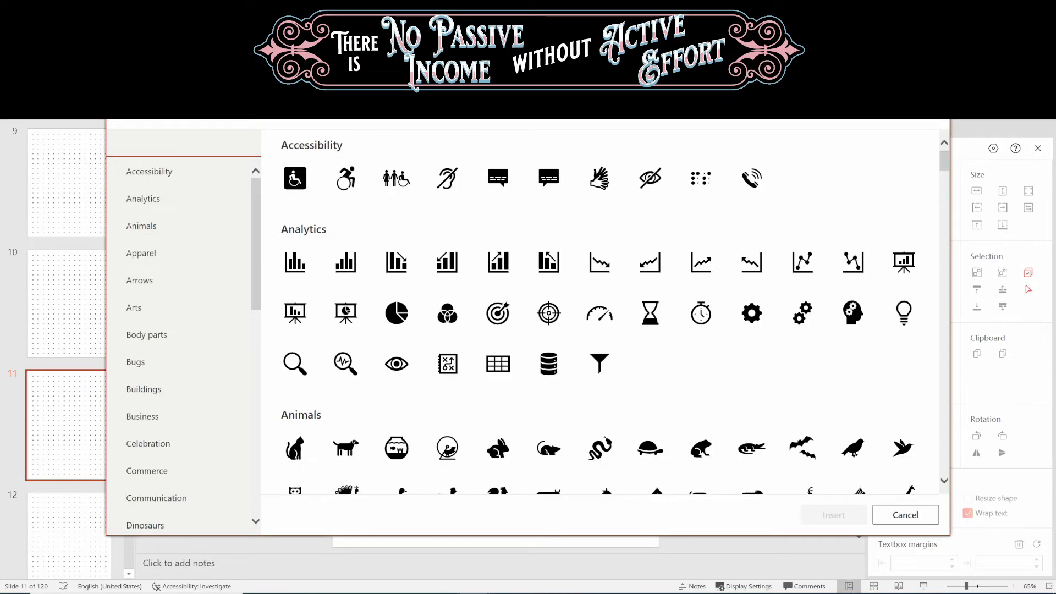
pyautogui.write('heart')
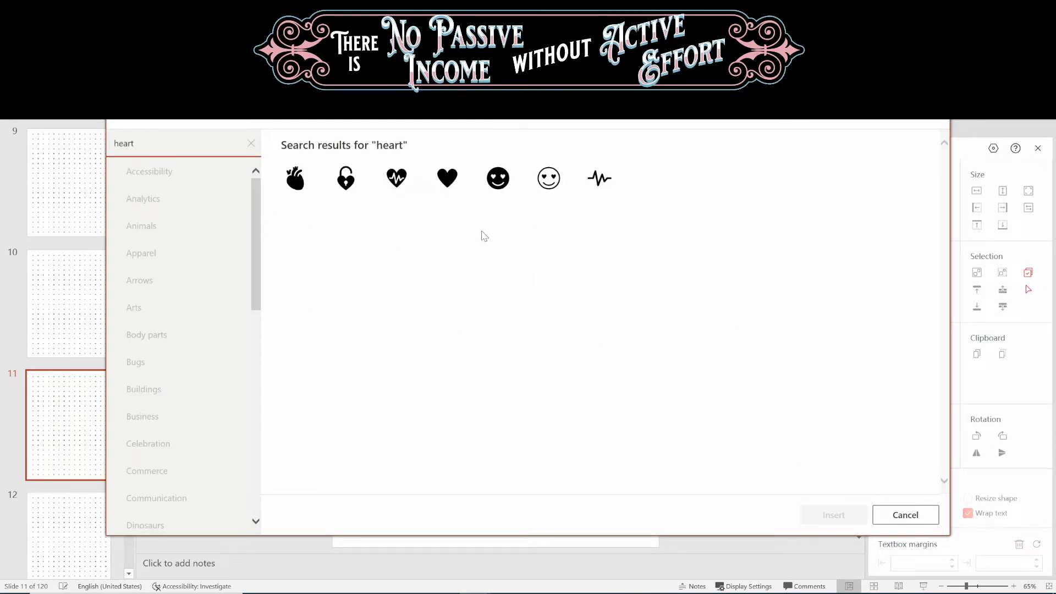
pyautogui.click(460, 186)
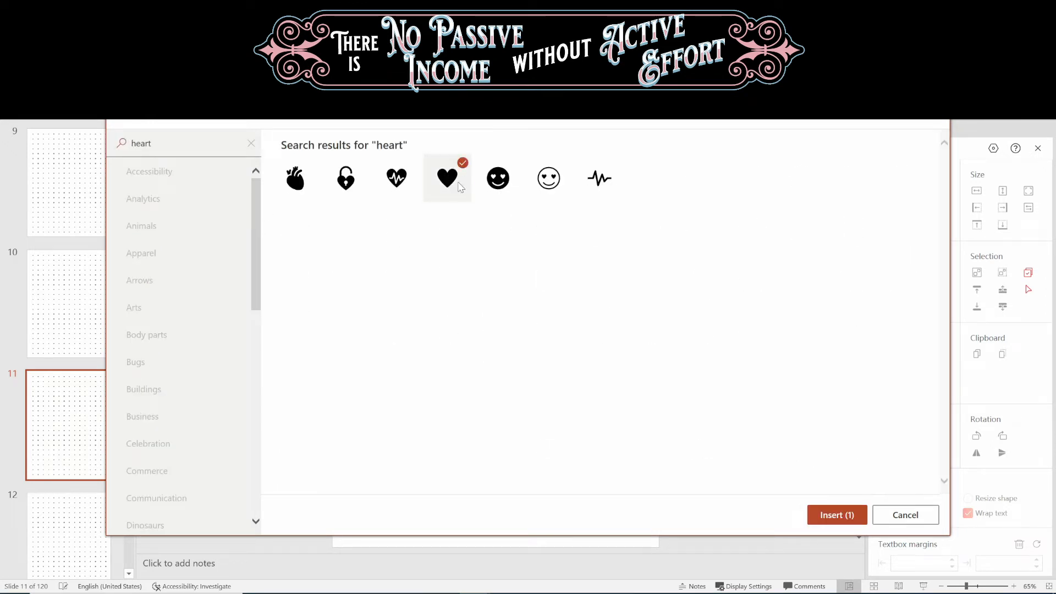
pyautogui.click(831, 515)
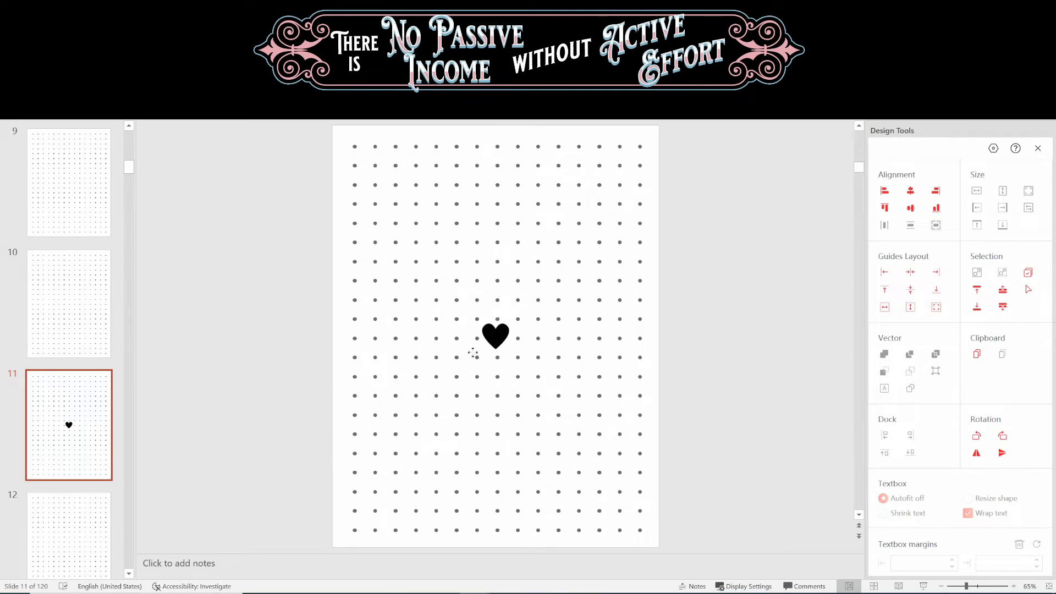
pyautogui.moveTo(472, 352); pyautogui.dragTo(328, 481)
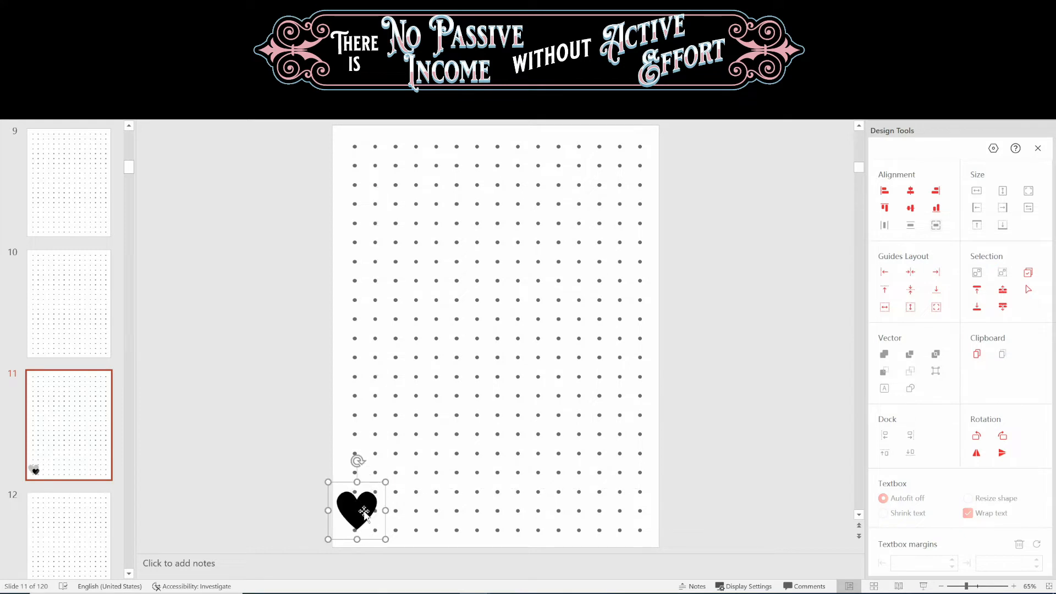
pyautogui.moveTo(364, 512); pyautogui.dragTo(458, 471)
# Stretch one dot near the lower-left of slide 11 into an oval and reposition several other dots and the heart icon.
pyautogui.click(398, 505)
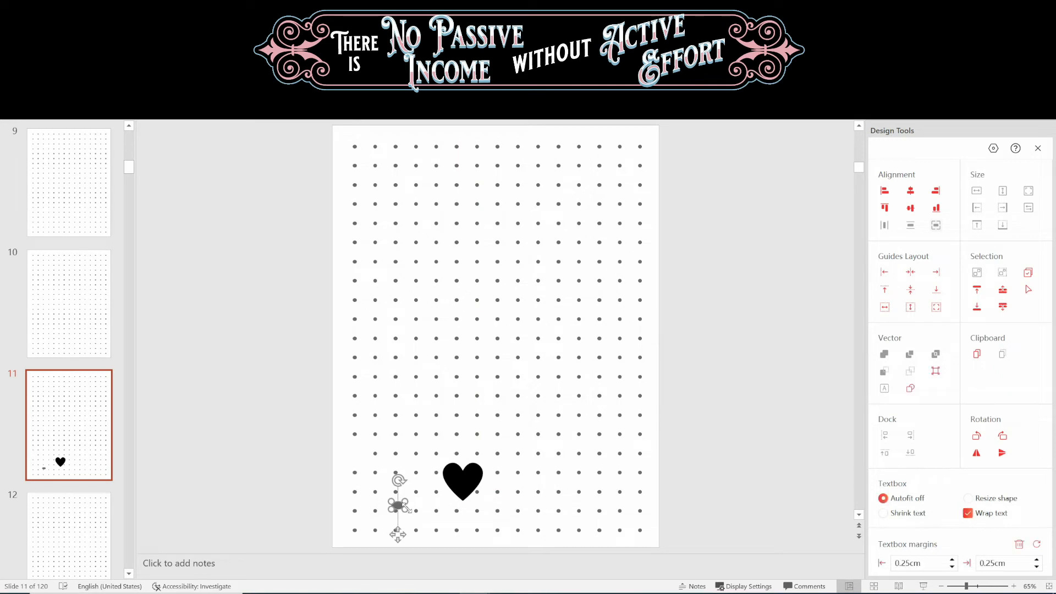
pyautogui.moveTo(428, 345); pyautogui.dragTo(470, 406)
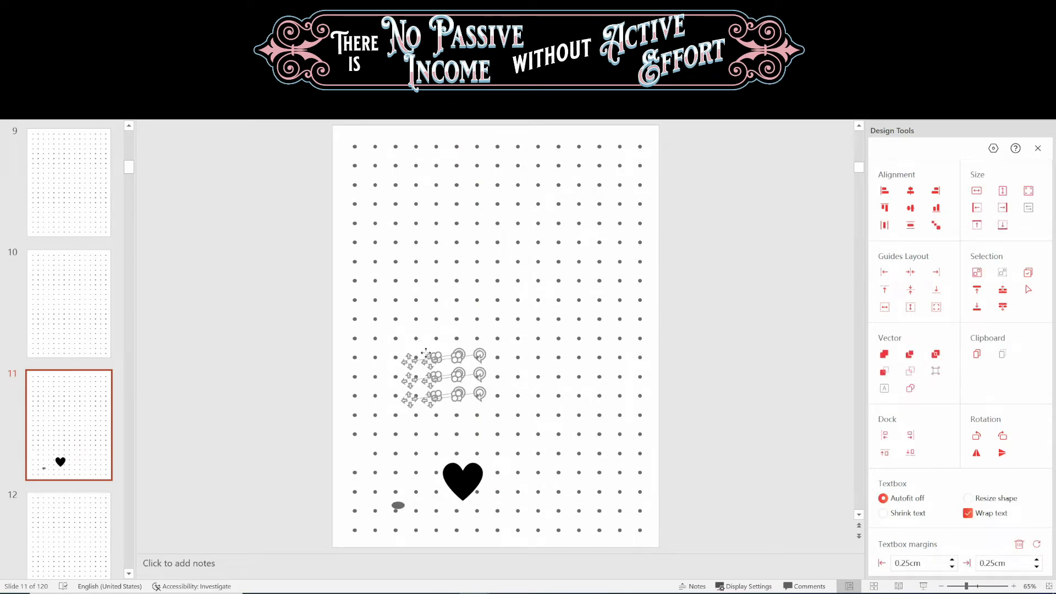
pyautogui.moveTo(427, 353); pyautogui.dragTo(574, 350)
pyautogui.moveTo(517, 396); pyautogui.dragTo(521, 394)
pyautogui.click(601, 406)
pyautogui.moveTo(683, 281); pyautogui.dragTo(491, 392)
pyautogui.moveTo(457, 281); pyautogui.dragTo(453, 407)
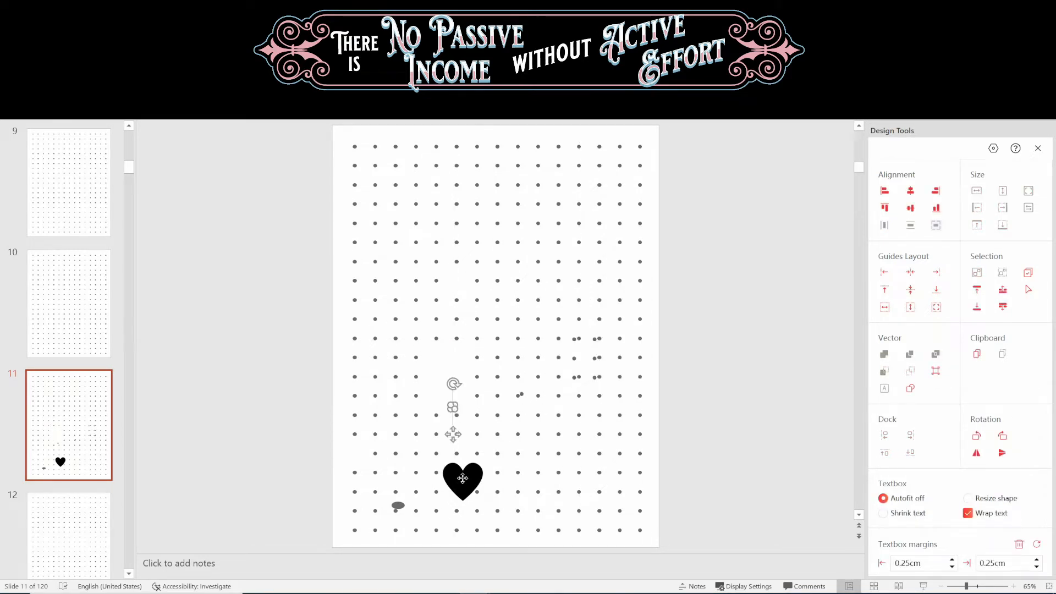
pyautogui.moveTo(463, 479); pyautogui.dragTo(385, 502)
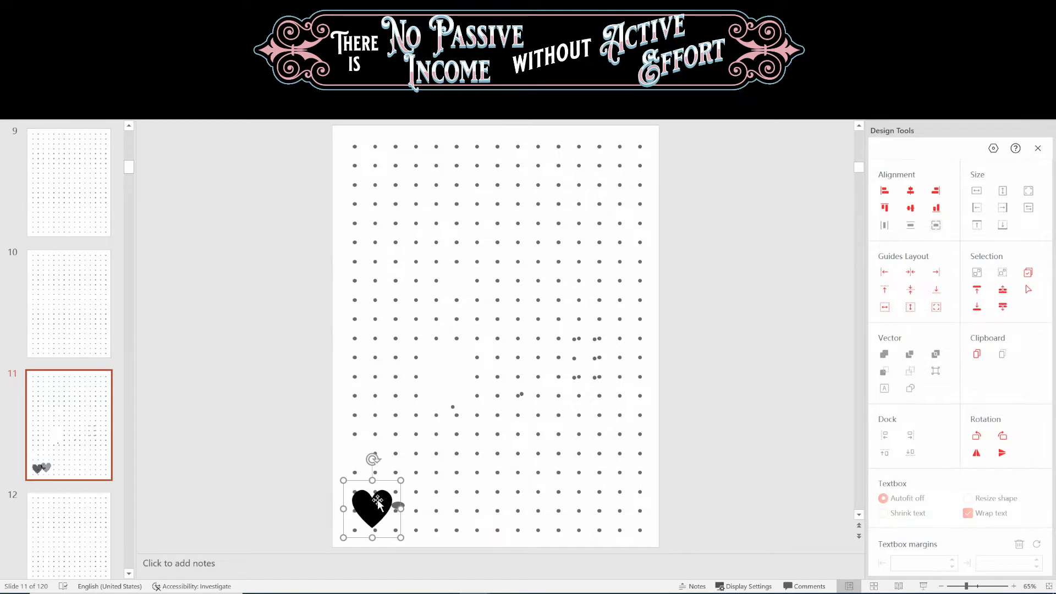
# Close dot.pptx without saving the changes.
pyautogui.moveTo(350, 273); pyautogui.dragTo(551, 475)
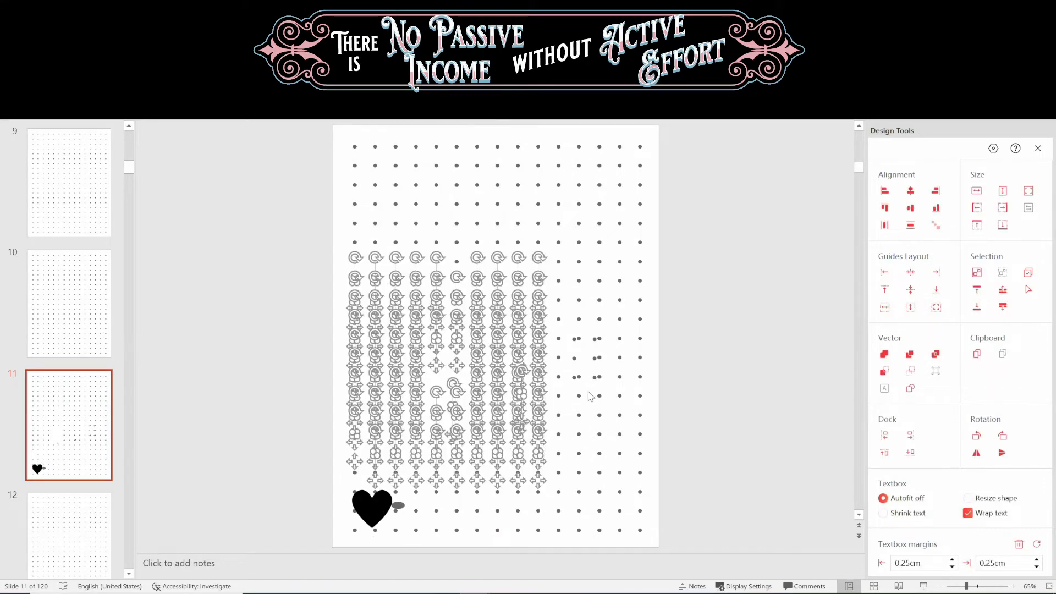
pyautogui.click(572, 419)
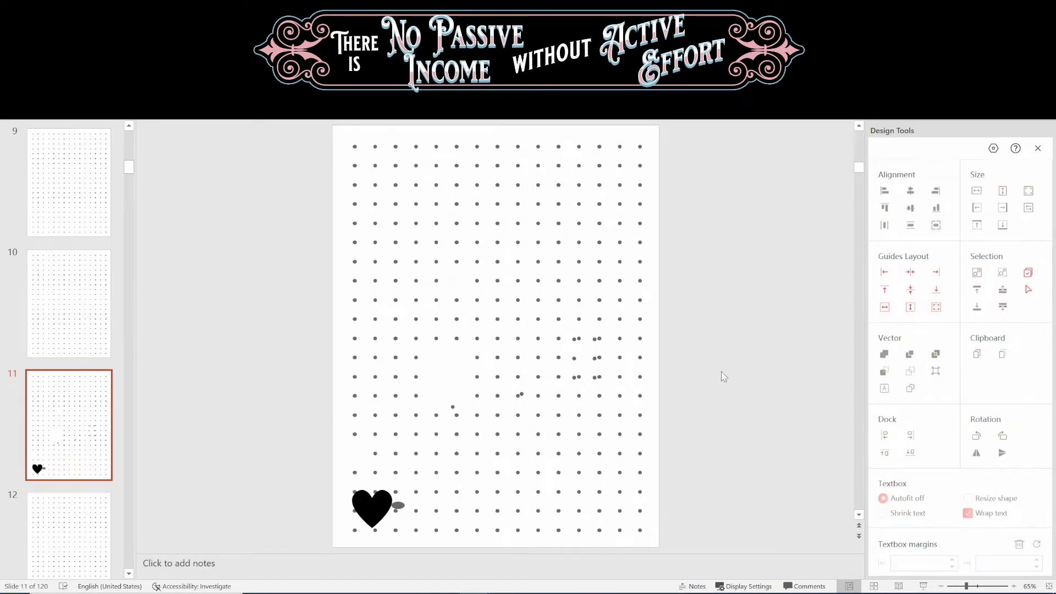
pyautogui.click(1043, 8)
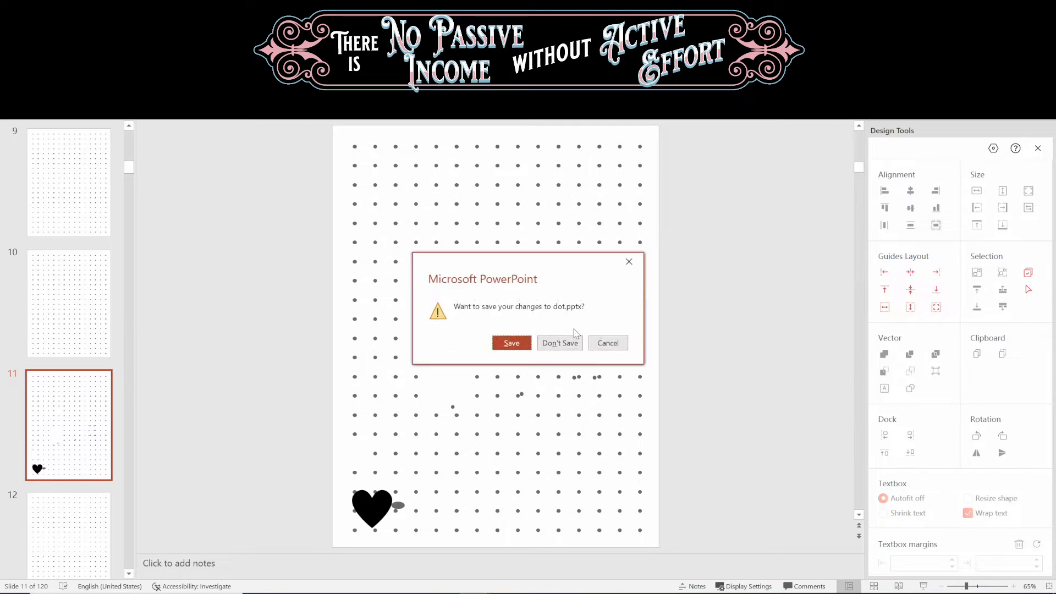
pyautogui.click(570, 344)
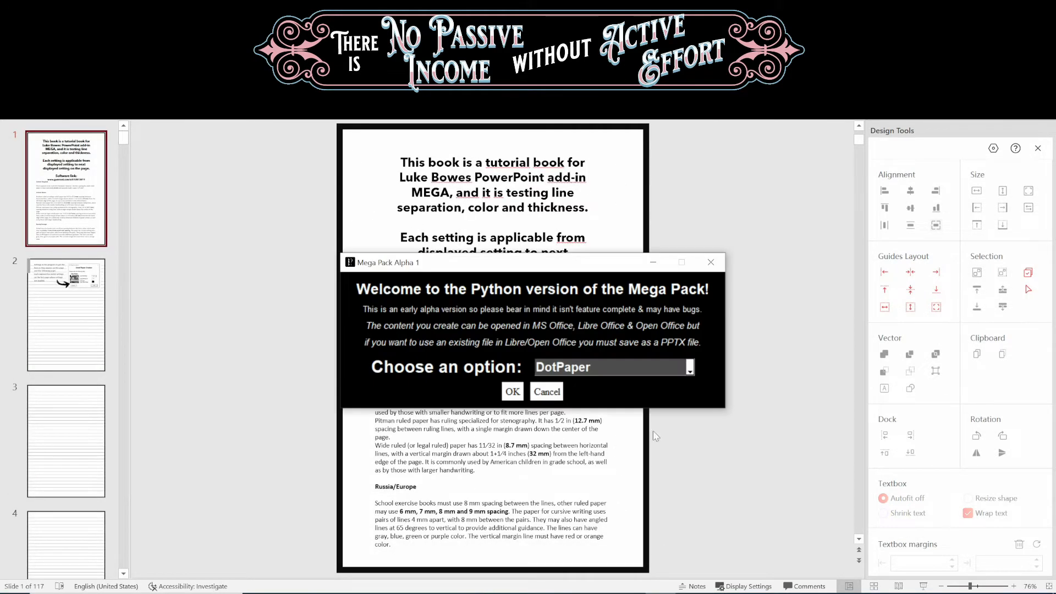
# Choose InsertData in Mega Pack Alpha 1, view the prompts sheet in Excel, and continue with a new presentation.
pyautogui.click(619, 366)
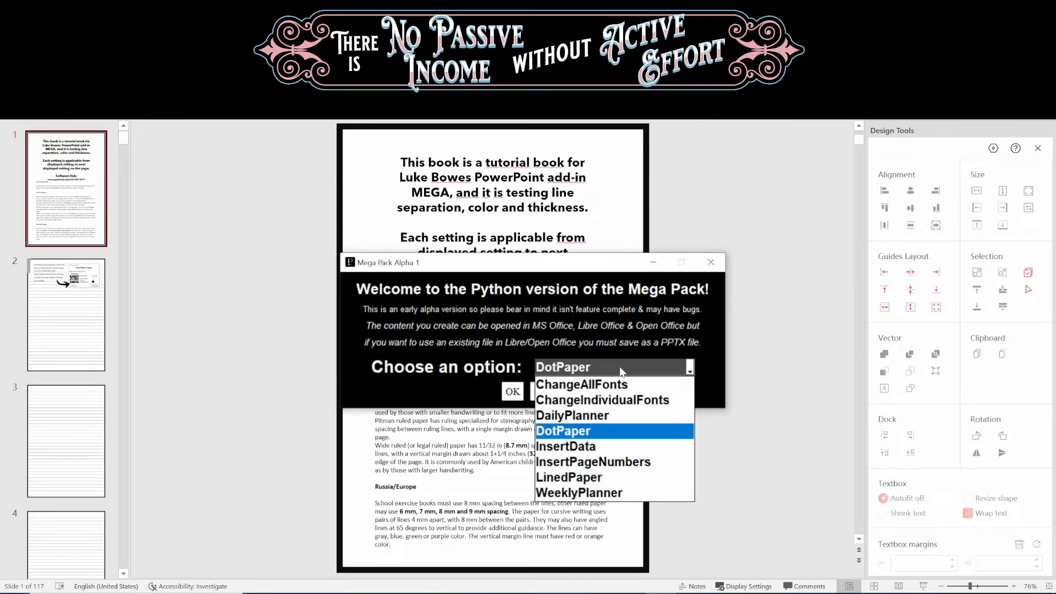
pyautogui.click(572, 446)
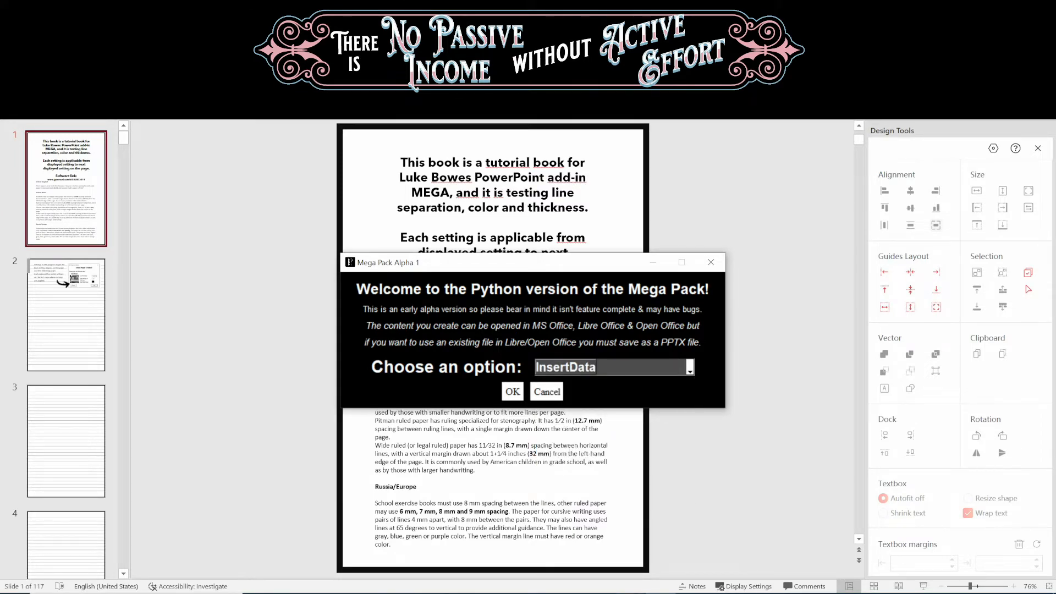
pyautogui.click(598, 592)
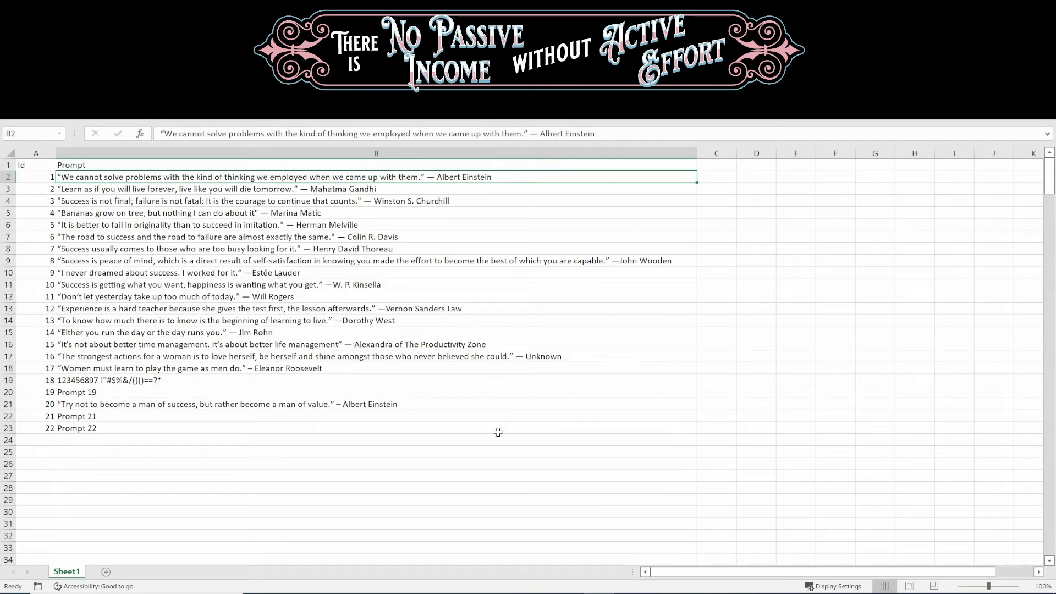
pyautogui.click(598, 593)
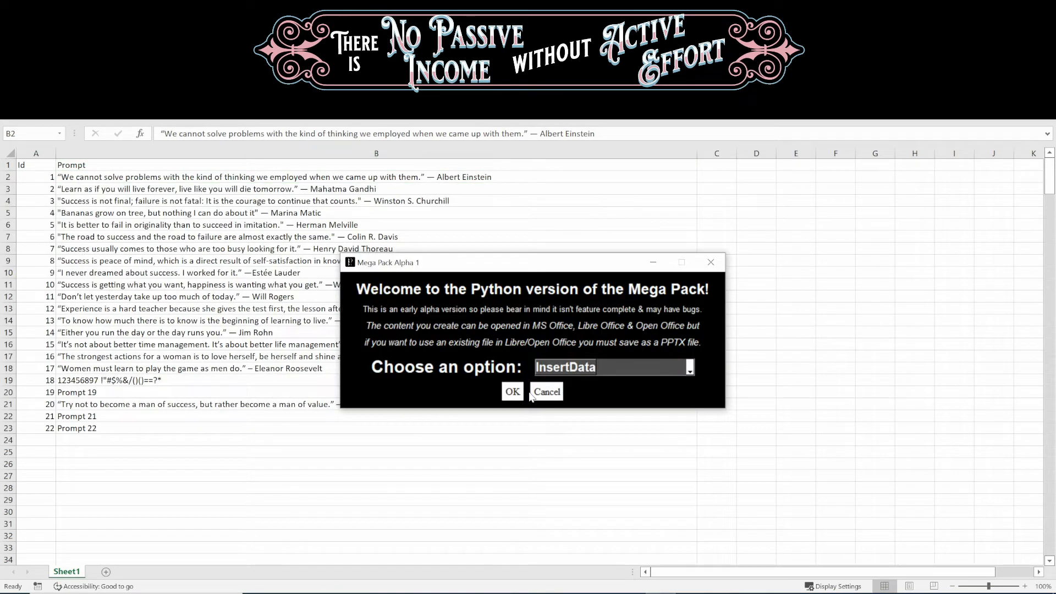
pyautogui.click(512, 391)
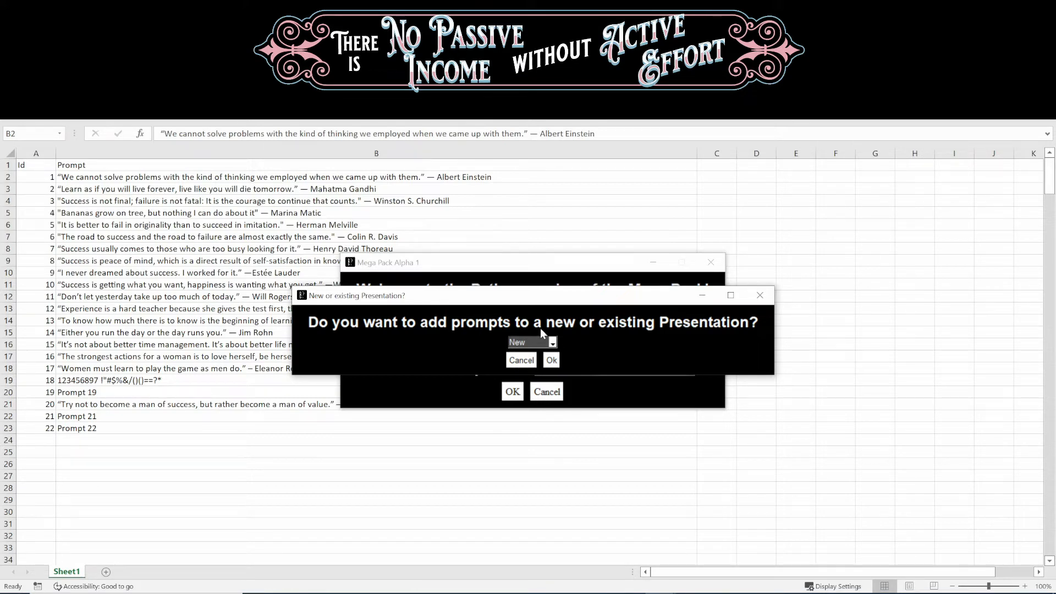
pyautogui.click(552, 361)
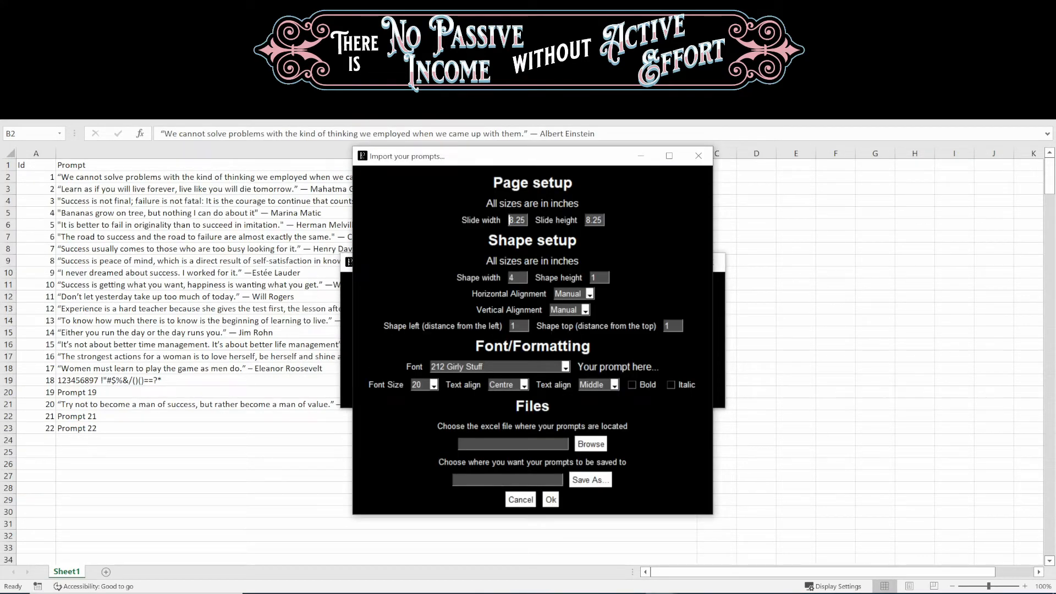
# Set the prompt presentation's slide width to 8.5 inches and height to 11 inches, and the shape width to 5 inches.
pyautogui.moveTo(520, 219); pyautogui.dragTo(489, 224)
pyautogui.write('8.8')
pyautogui.press('BackSpace')
pyautogui.write('5')
pyautogui.moveTo(603, 220); pyautogui.dragTo(585, 221)
pyautogui.write('115')
# Set the prompt shape's height to 3 inches and its horizontal alignment to Centre.
pyautogui.moveTo(598, 277); pyautogui.dragTo(578, 278)
pyautogui.write('3')
pyautogui.click(590, 294)
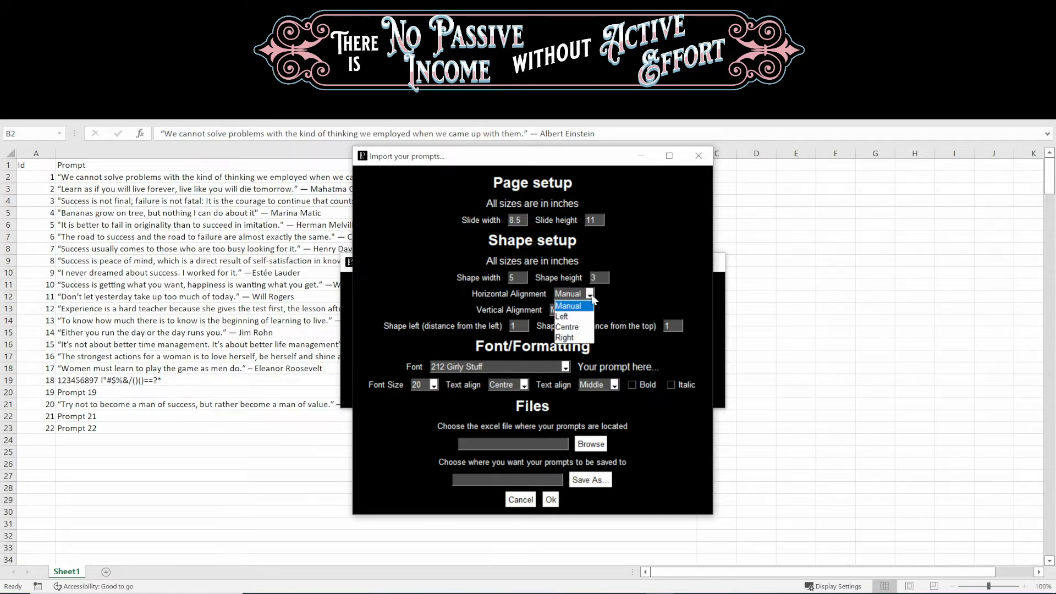
pyautogui.click(576, 328)
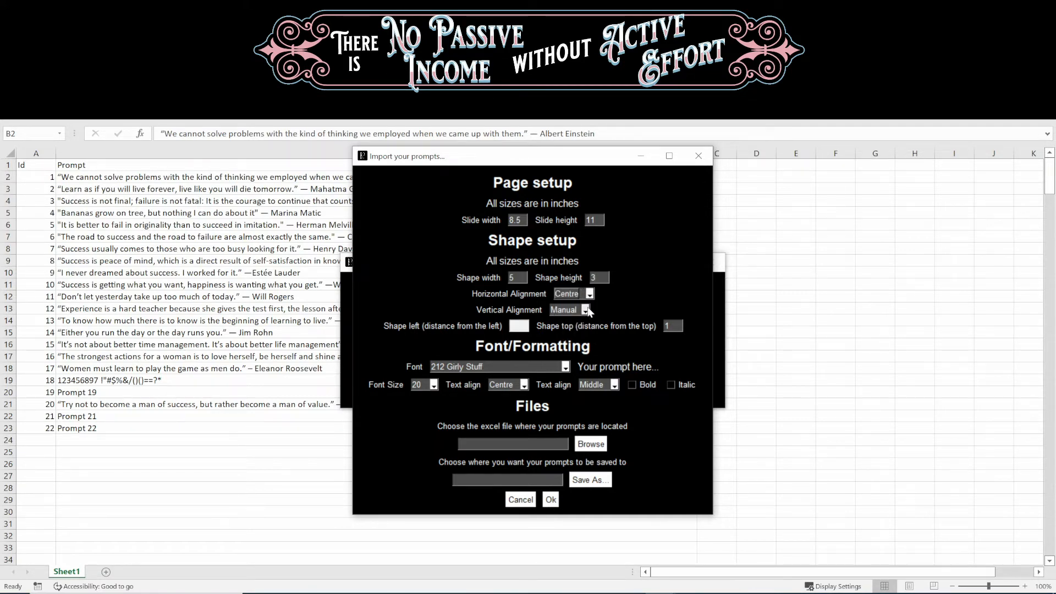
# Set the shape's vertical alignment to Middle and choose Lato Light as the prompt font.
pyautogui.click(586, 310)
pyautogui.click(574, 342)
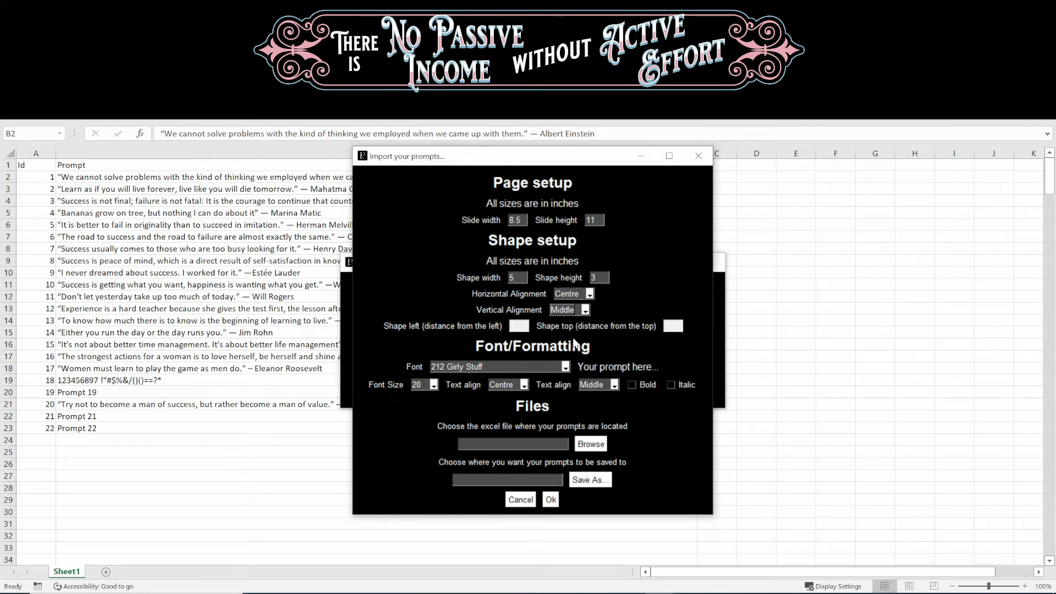
pyautogui.click(564, 366)
pyautogui.moveTo(565, 382); pyautogui.dragTo(562, 447)
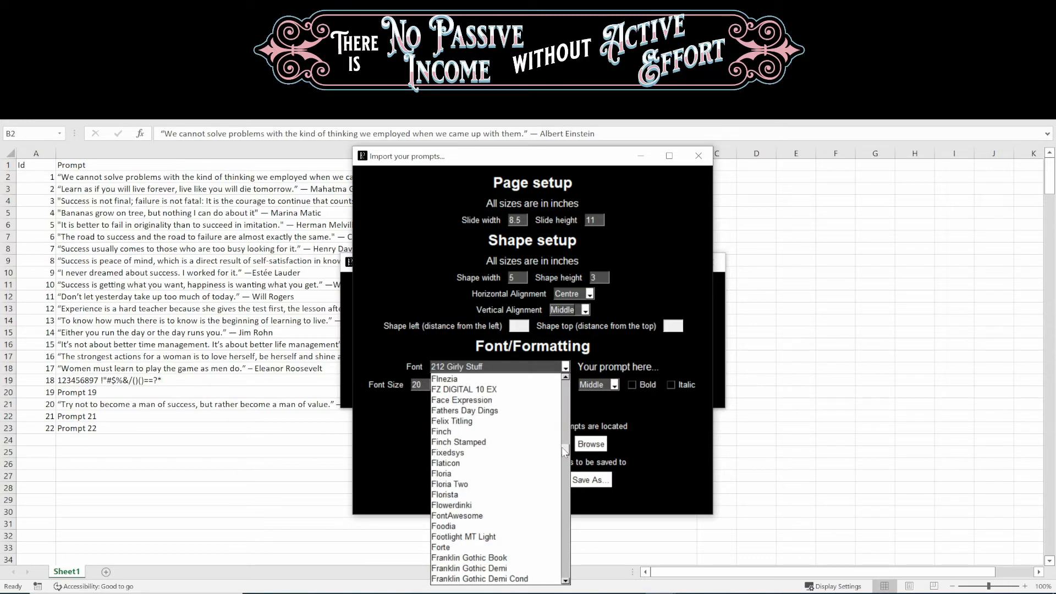
pyautogui.click(496, 474)
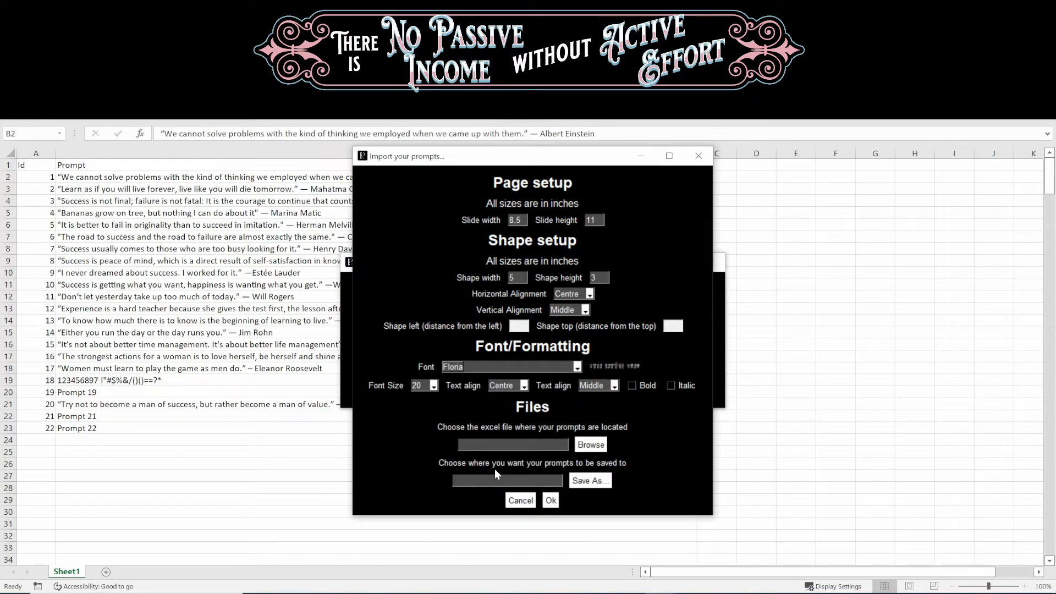
pyautogui.click(577, 366)
pyautogui.moveTo(576, 451); pyautogui.dragTo(576, 468)
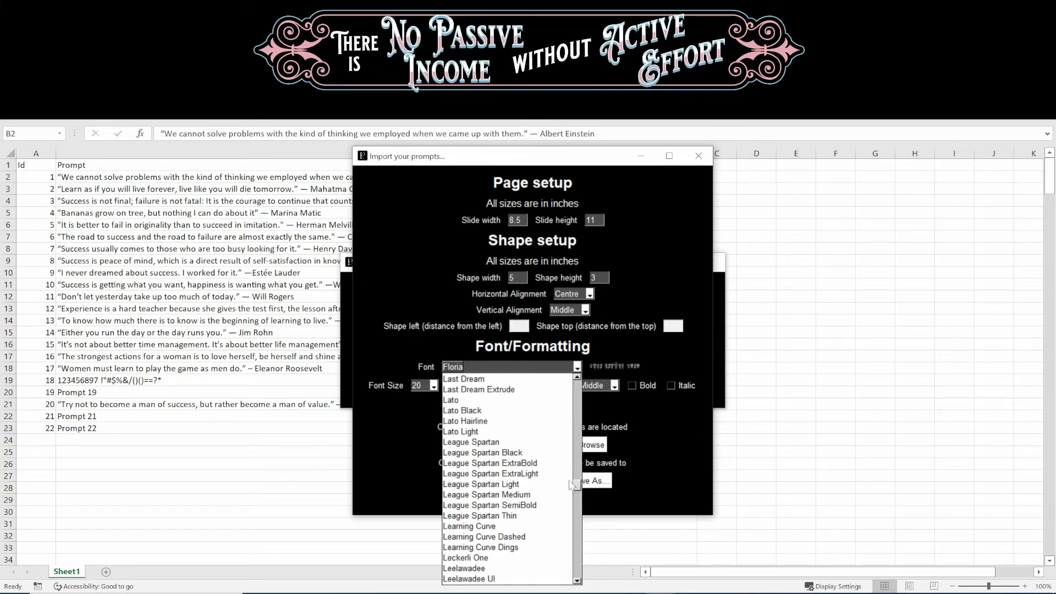
pyautogui.click(504, 439)
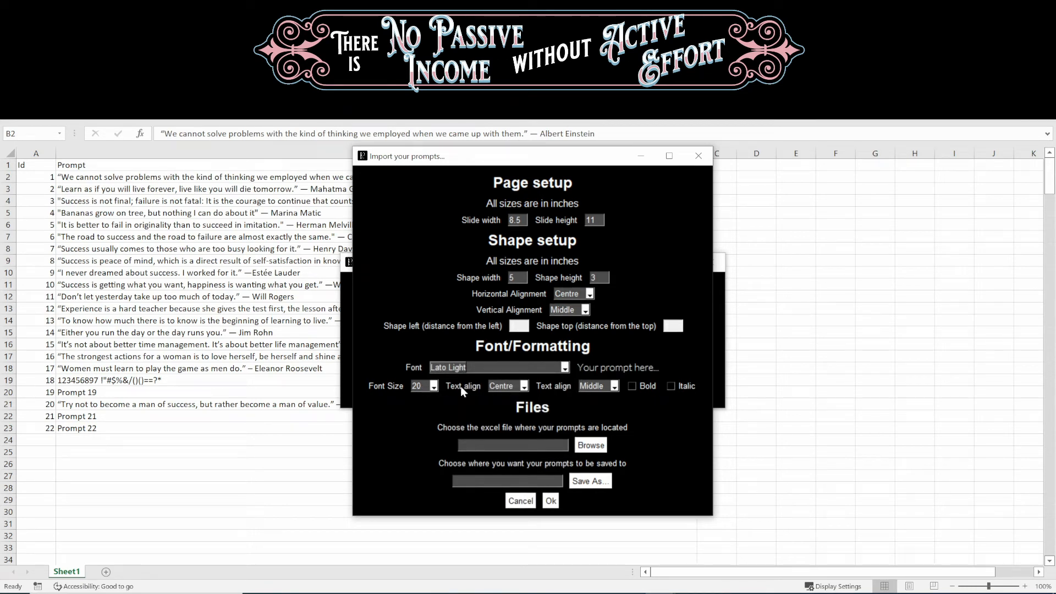
# Set the prompt font size to 22.
pyautogui.click(433, 386)
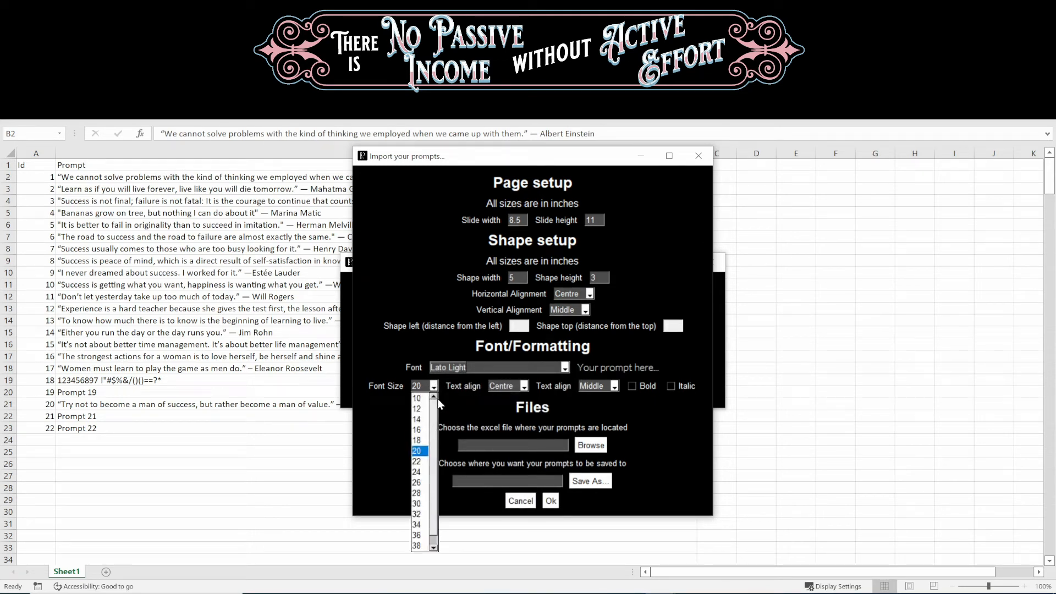
pyautogui.scroll(-1, 434, 419)
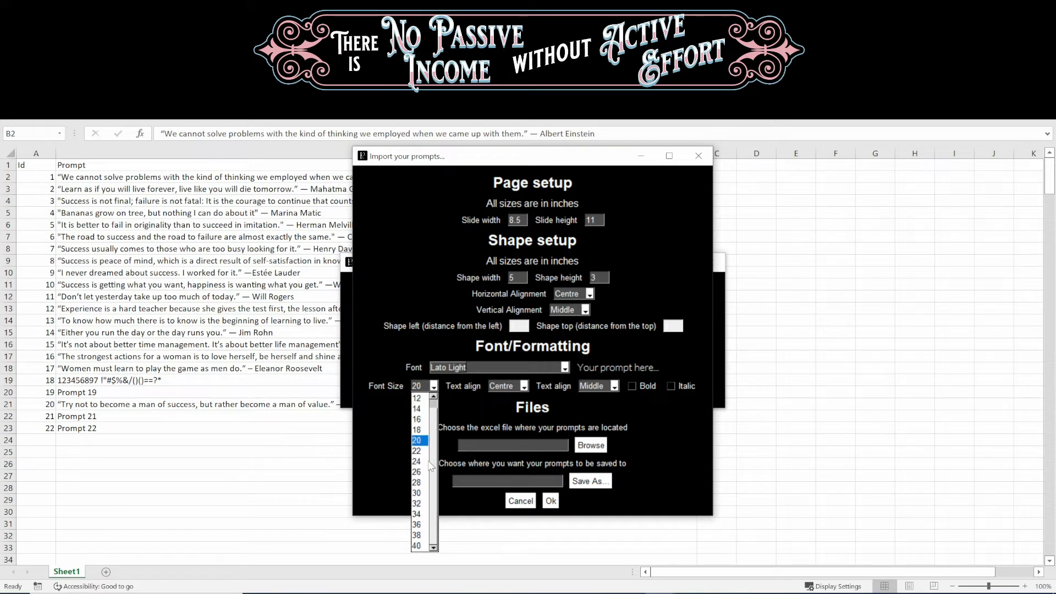
pyautogui.moveTo(432, 412); pyautogui.dragTo(435, 397)
pyautogui.click(427, 396)
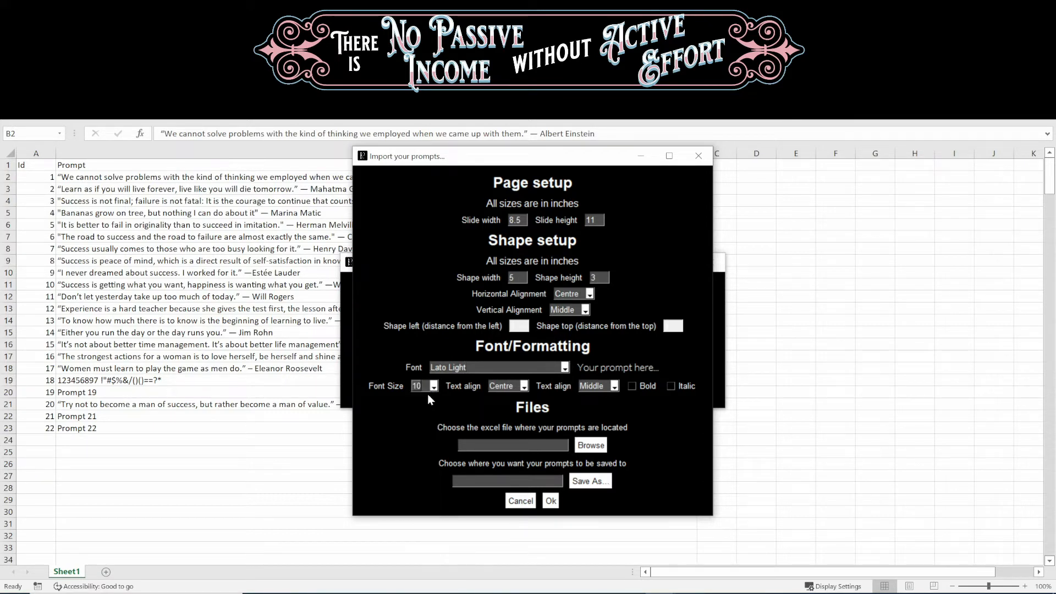
pyautogui.click(433, 386)
pyautogui.click(418, 460)
# Load PROMPTS.xlsx from the Mega Pack Python WINDOWS folder as the Excel source of the prompts.
pyautogui.click(578, 447)
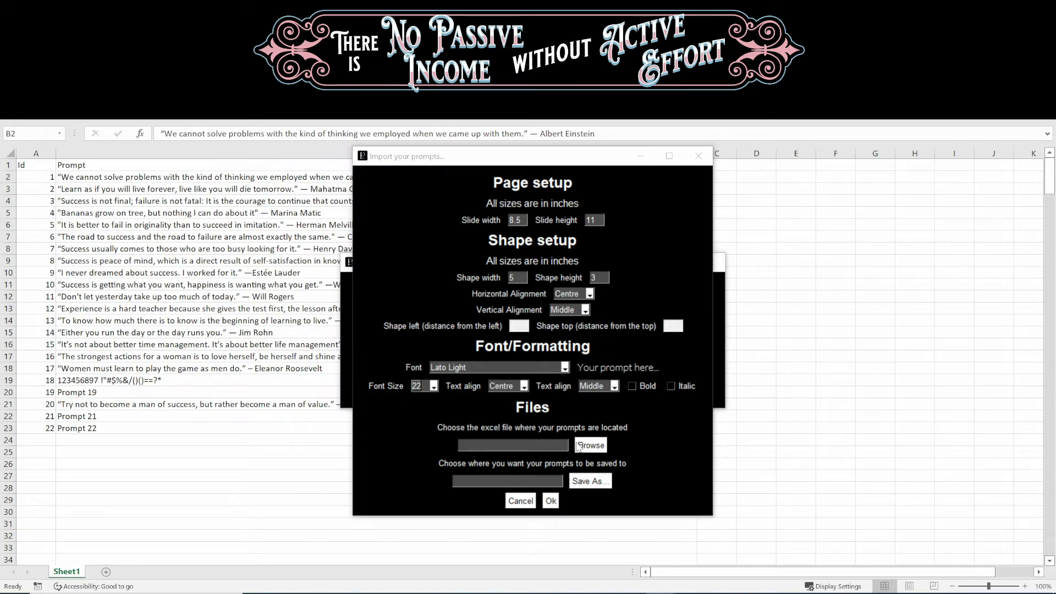
pyautogui.click(566, 270)
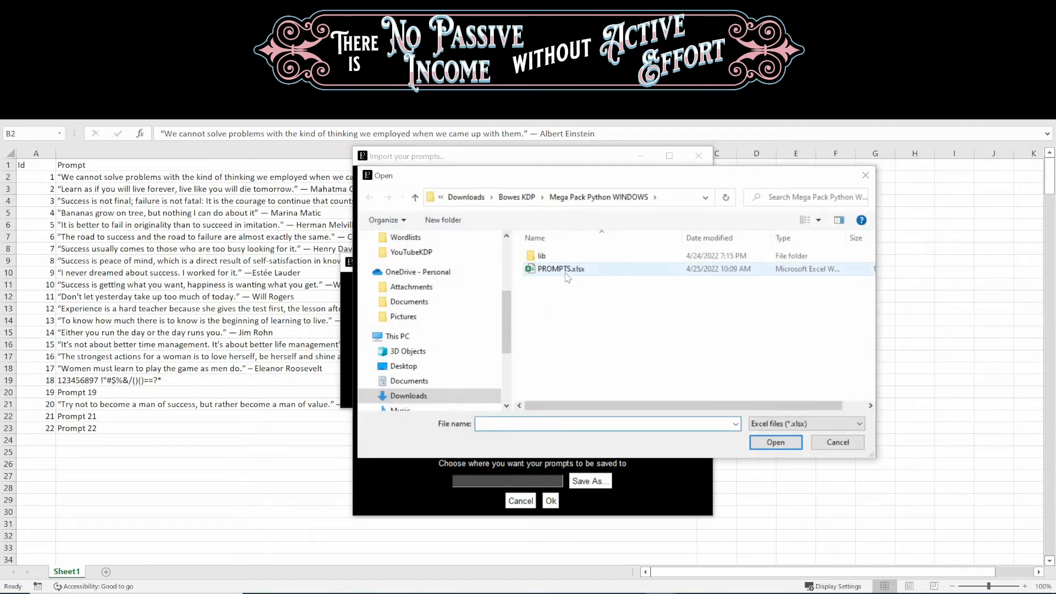
pyautogui.click(773, 443)
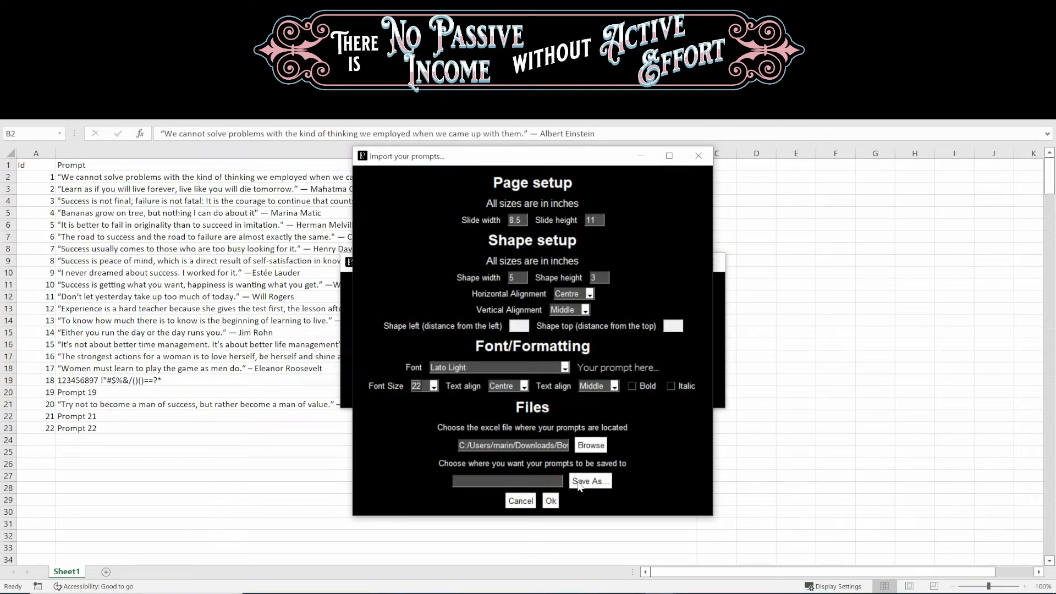
# Set the output to a PowerPoint file named prompts in the Mega Pack Python WINDOWS folder and generate the prompt slides.
pyautogui.click(579, 483)
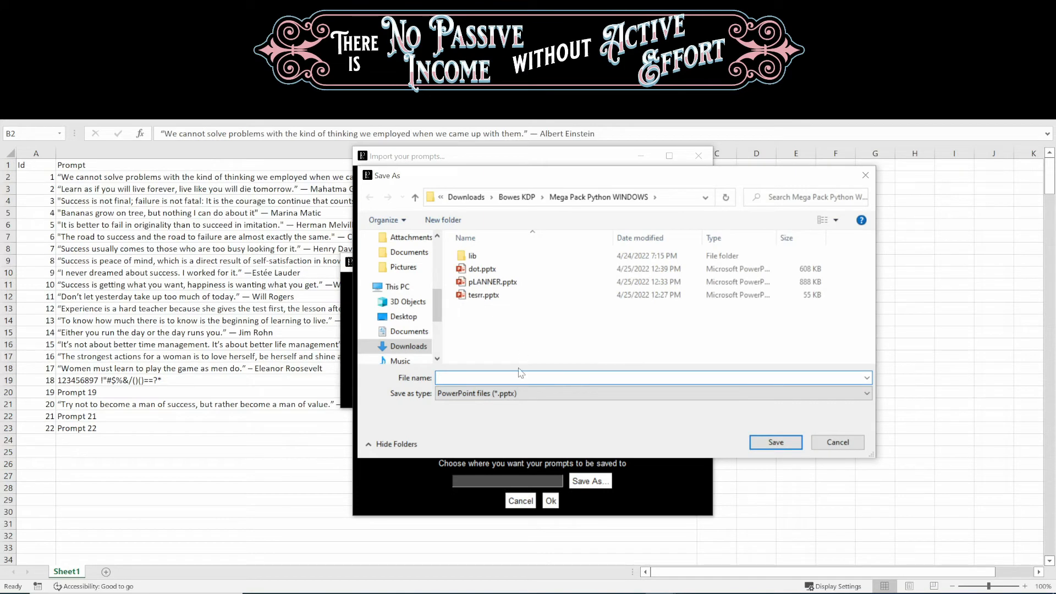
pyautogui.write('pro')
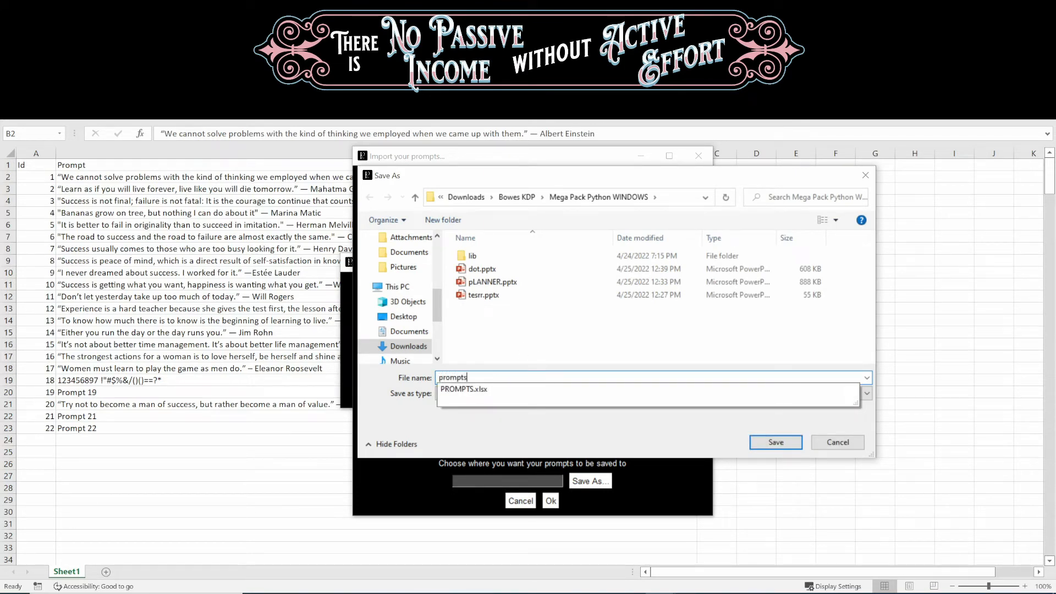
pyautogui.write('mpts')
pyautogui.click(776, 442)
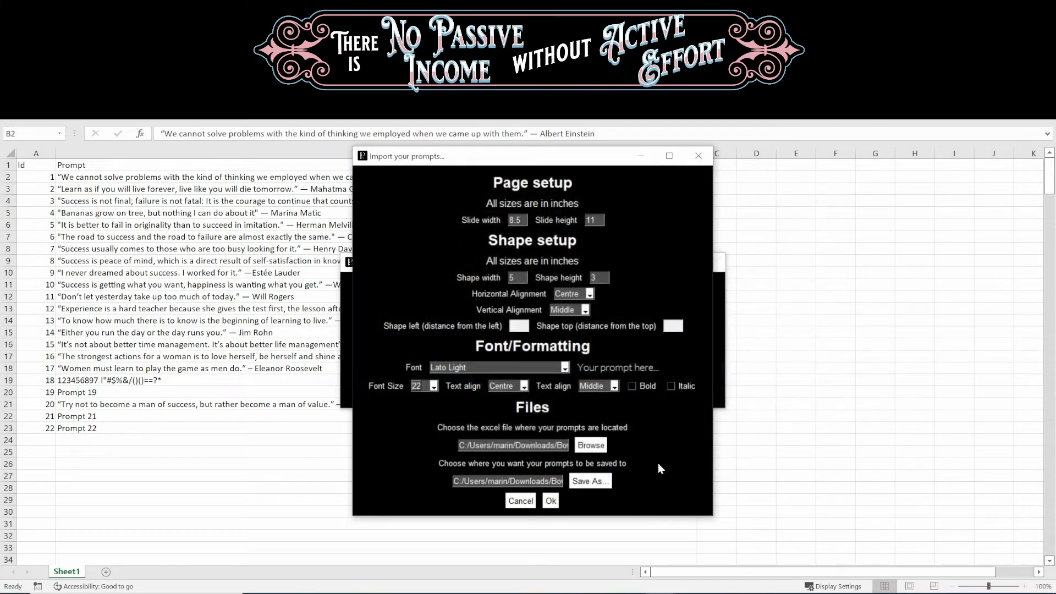
pyautogui.click(551, 500)
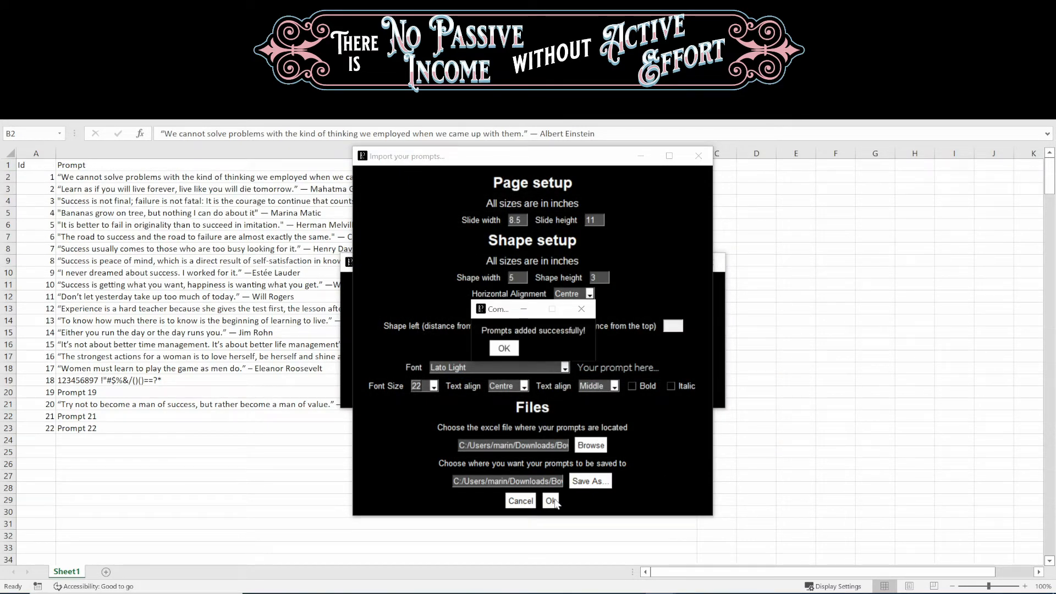
pyautogui.click(503, 352)
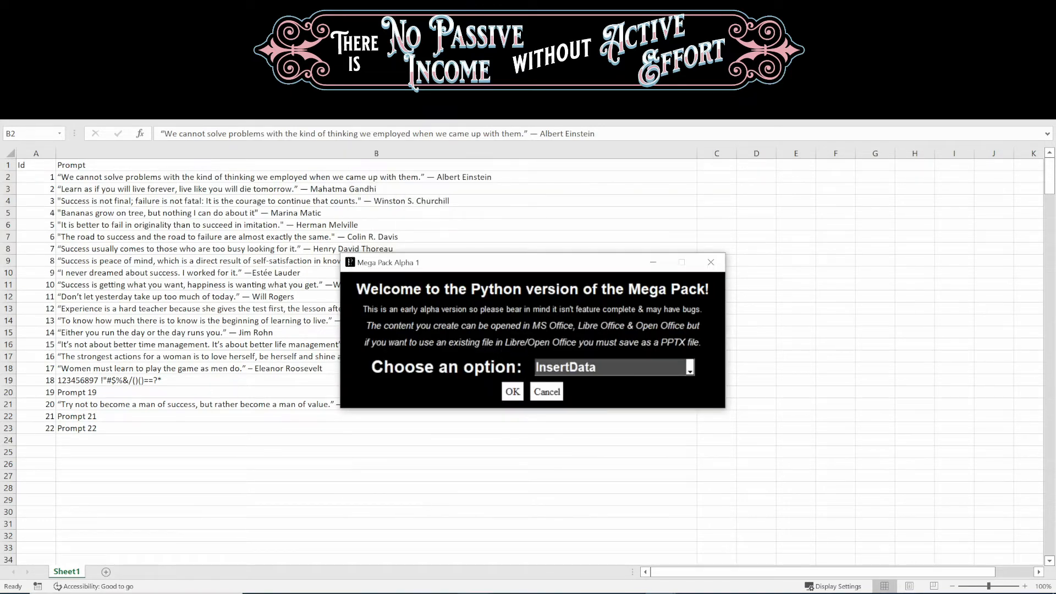
# Switch to PowerPoint and open the generated prompts presentation.
pyautogui.click(474, 593)
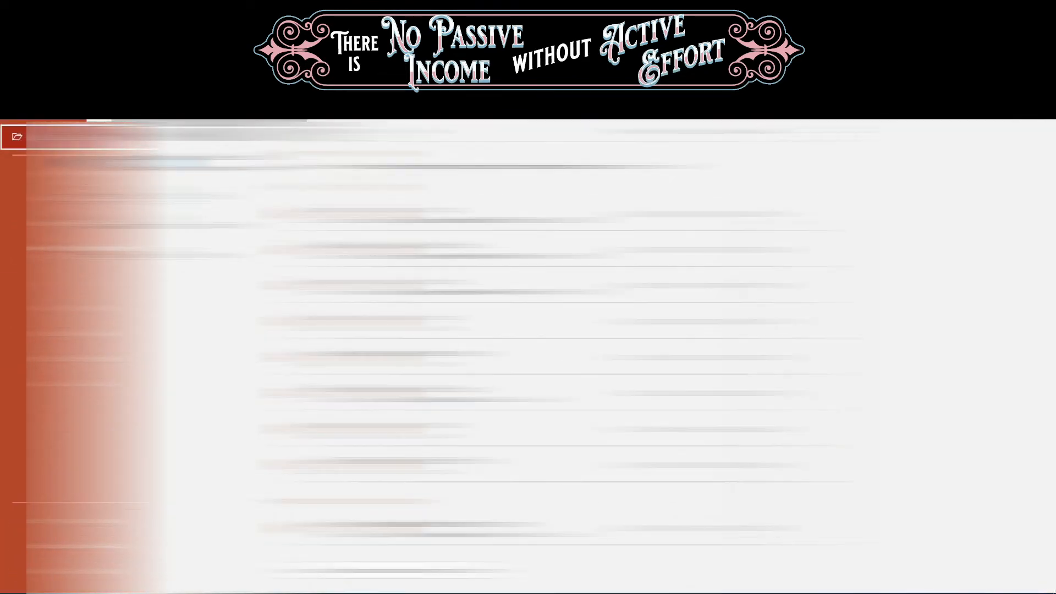
pyautogui.click(187, 253)
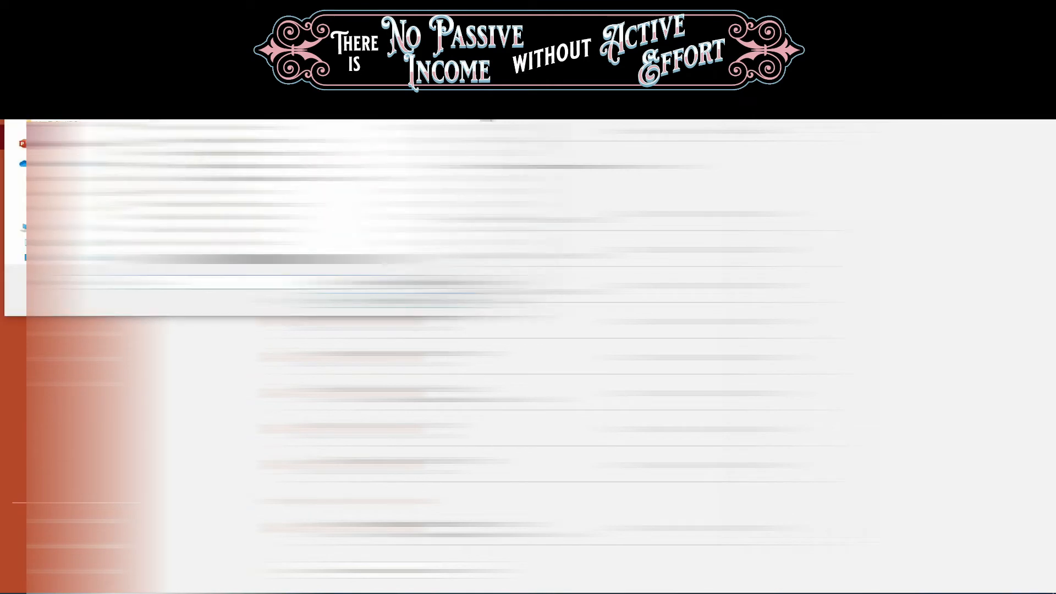
pyautogui.scroll(2, 83, 192)
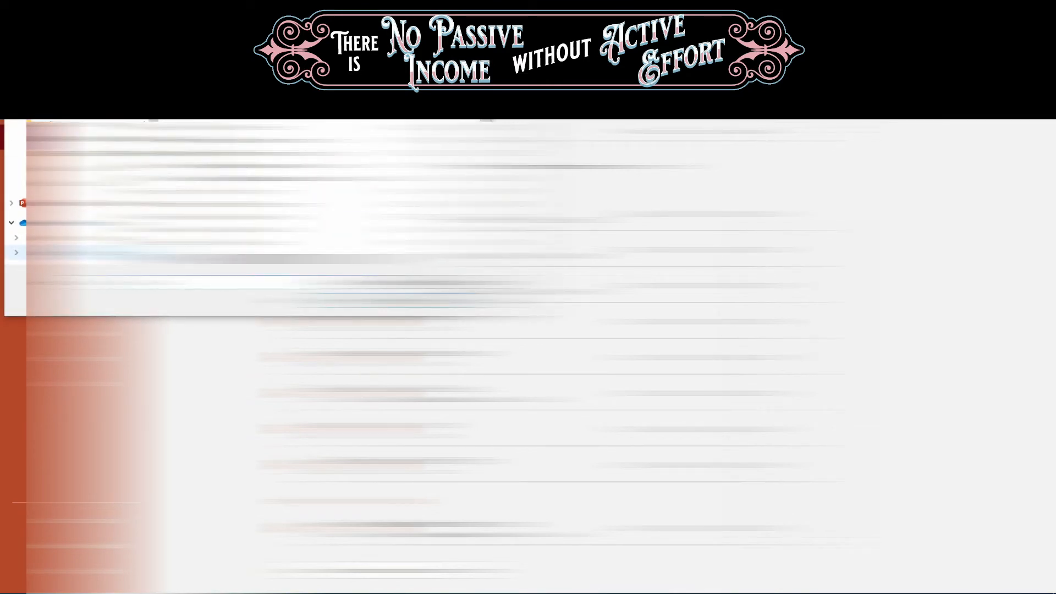
pyautogui.click(72, 139)
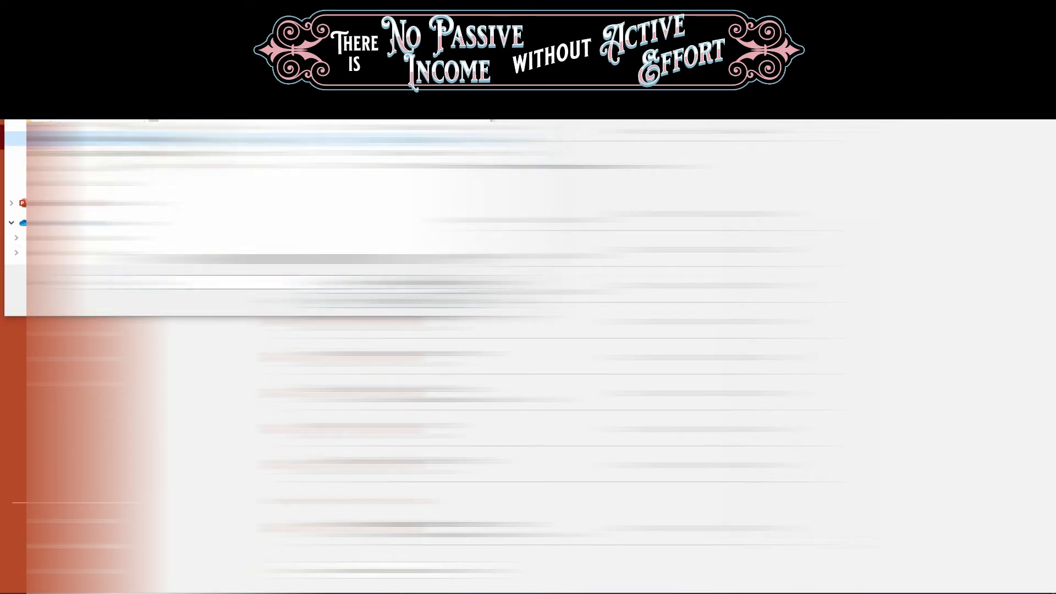
pyautogui.click(231, 152)
pyautogui.click(398, 300)
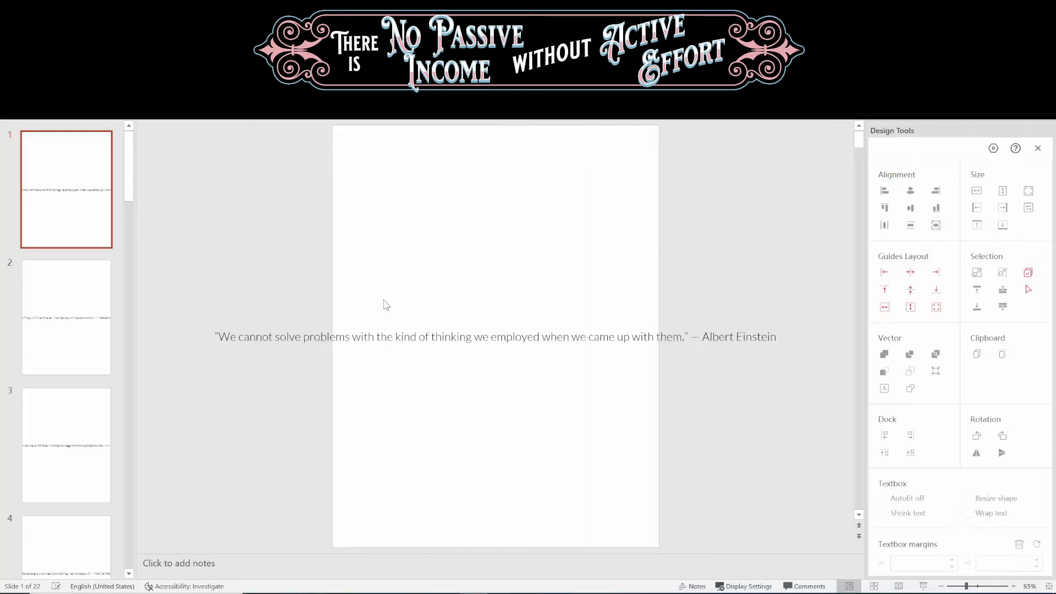
# Page through the generated slides and examine how each prompt's text sits on the page.
pyautogui.press('Down')
pyautogui.press('Down')
pyautogui.press('Down')
pyautogui.press('Down')
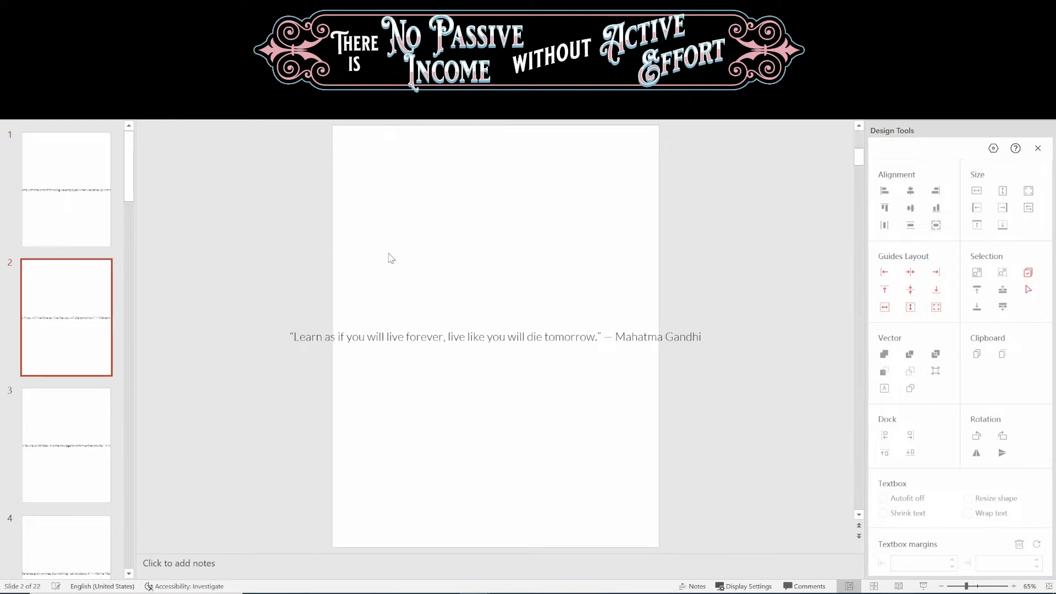
pyautogui.press('Down')
pyautogui.press('Down')
pyautogui.press('Down')
pyautogui.press('Down')
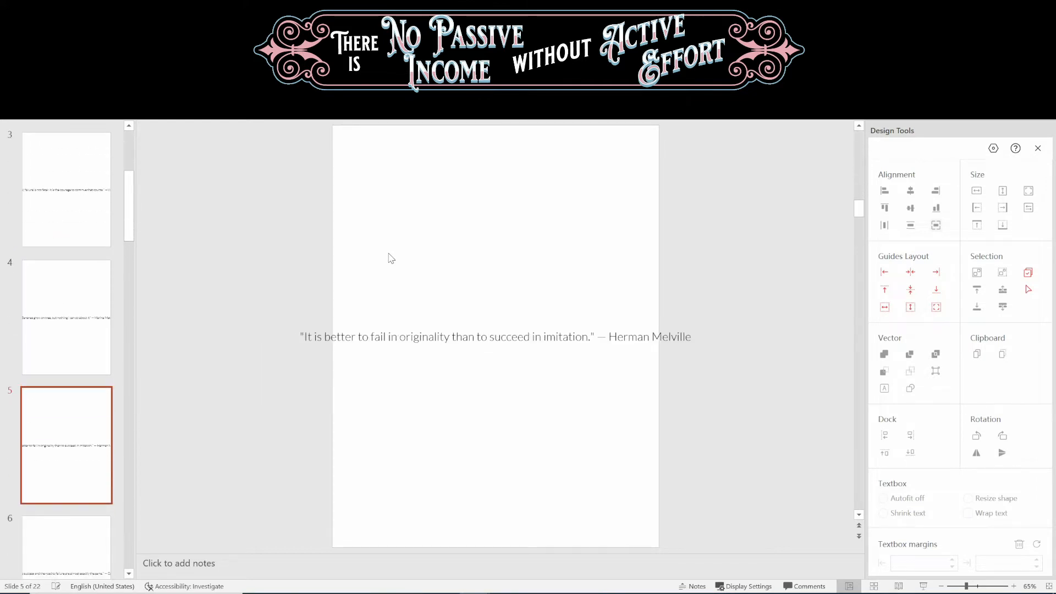
pyautogui.press('Down')
pyautogui.press('Down')
pyautogui.press('Down')
pyautogui.press('Down')
pyautogui.press('Down')
pyautogui.press('Down')
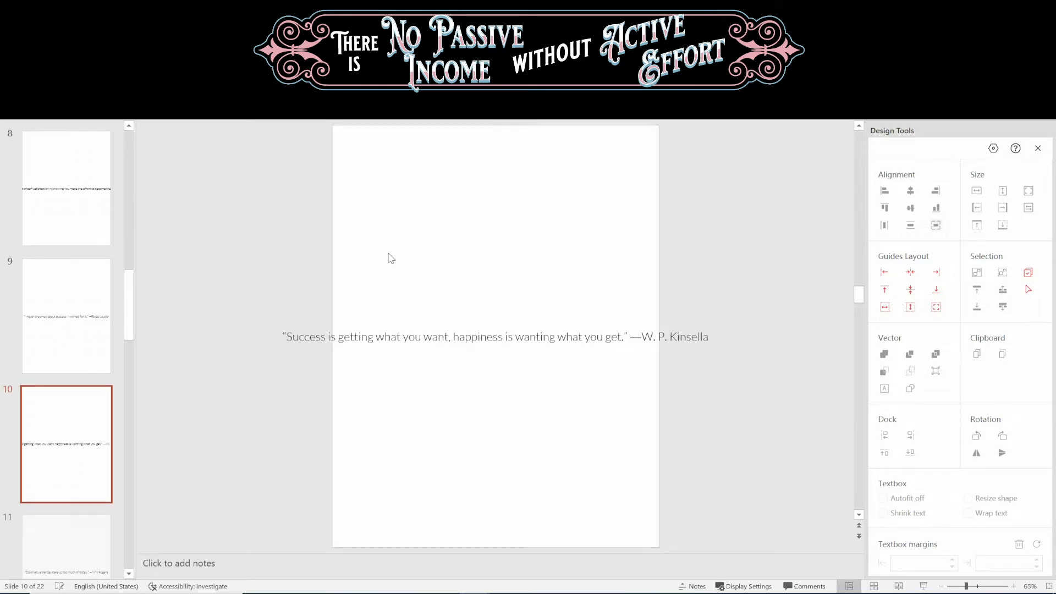
pyautogui.press('Down')
pyautogui.press('Down')
pyautogui.press('Down')
pyautogui.press('Down')
pyautogui.press('Down')
pyautogui.press('Down')
pyautogui.press('Down')
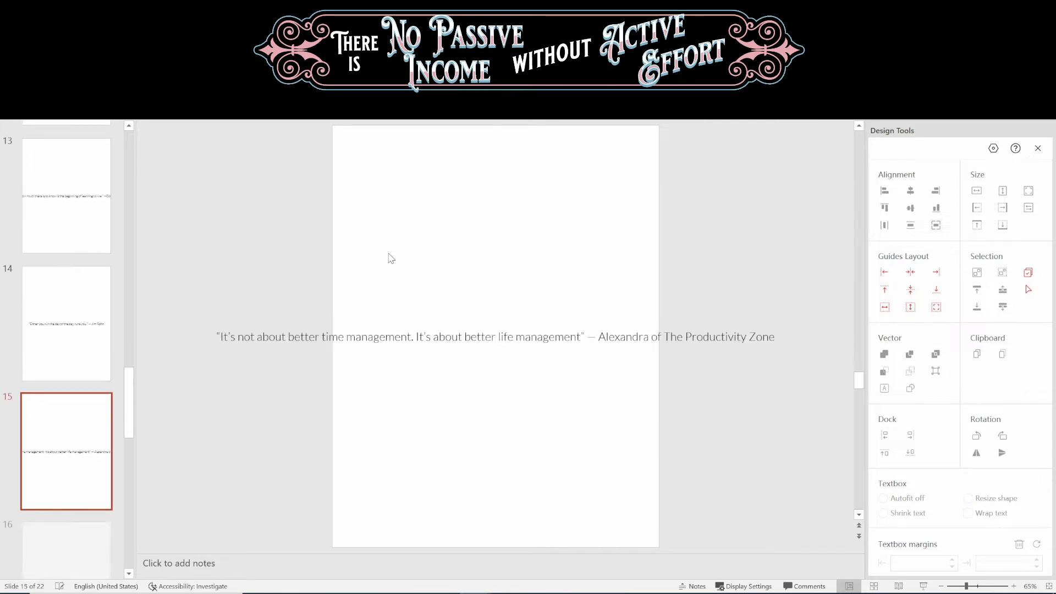
pyautogui.press('Up')
pyautogui.press('Up')
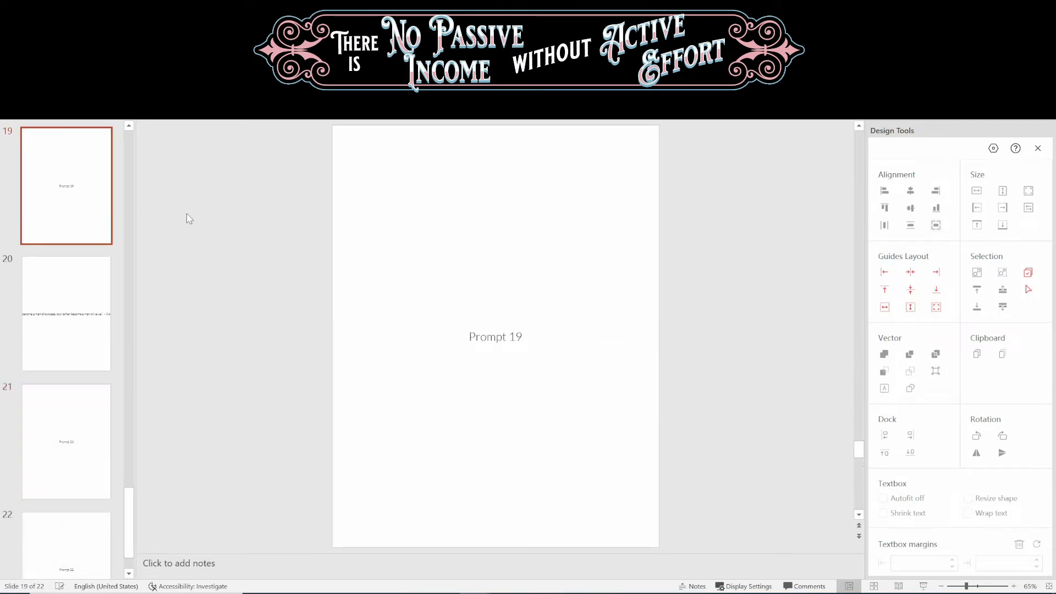
# Return to the first slide and examine the text box that holds its quote.
pyautogui.moveTo(128, 523); pyautogui.dragTo(104, 172)
pyautogui.click(104, 172)
pyautogui.click(395, 344)
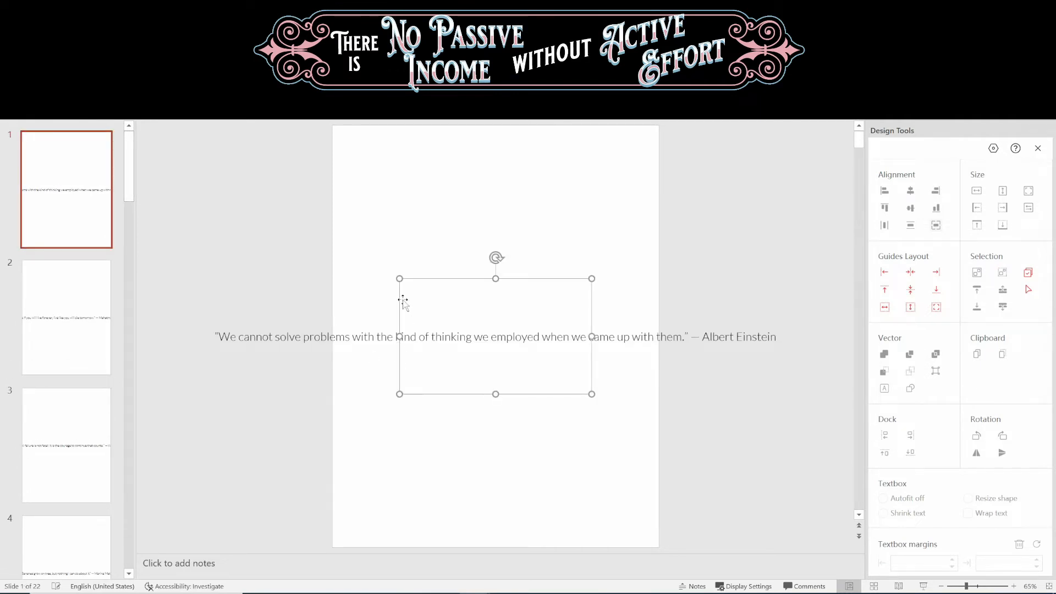
pyautogui.click(417, 262)
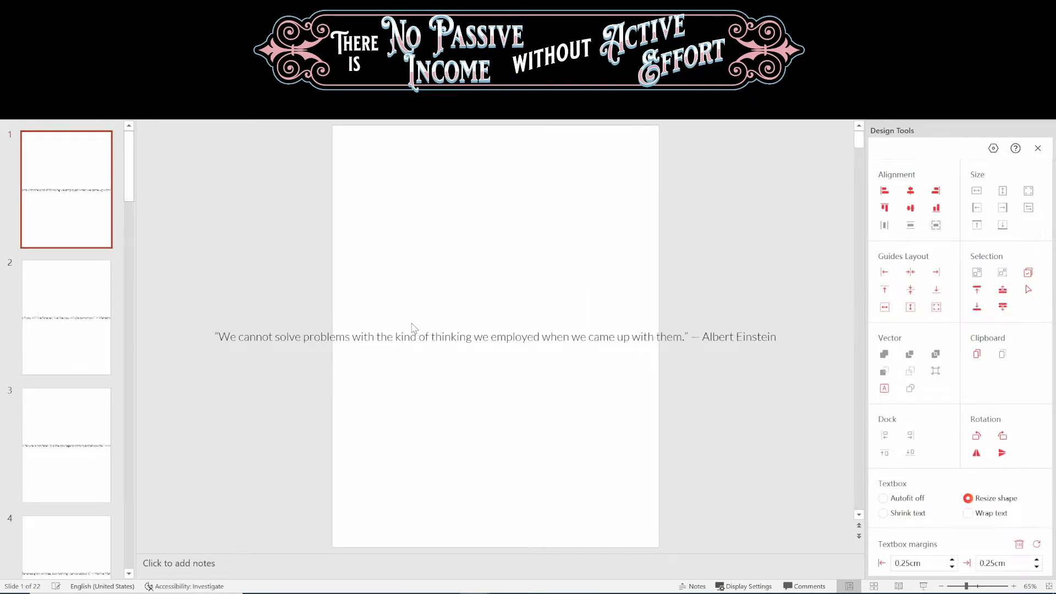
pyautogui.click(414, 329)
pyautogui.doubleClick(408, 334)
pyautogui.click(414, 261)
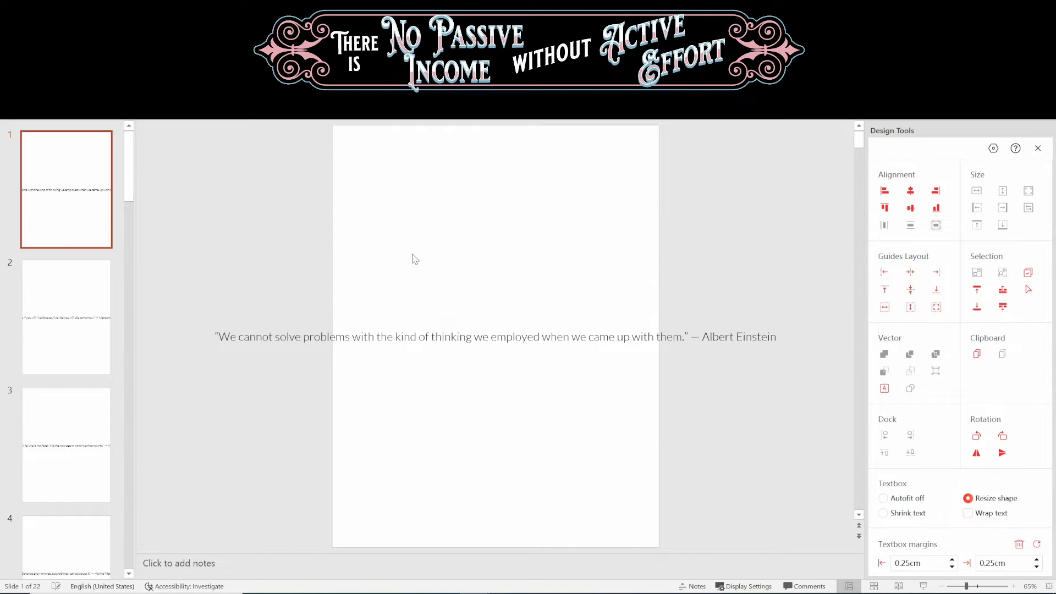
# Increase the font size of the quote on slide 1.
pyautogui.click(427, 333)
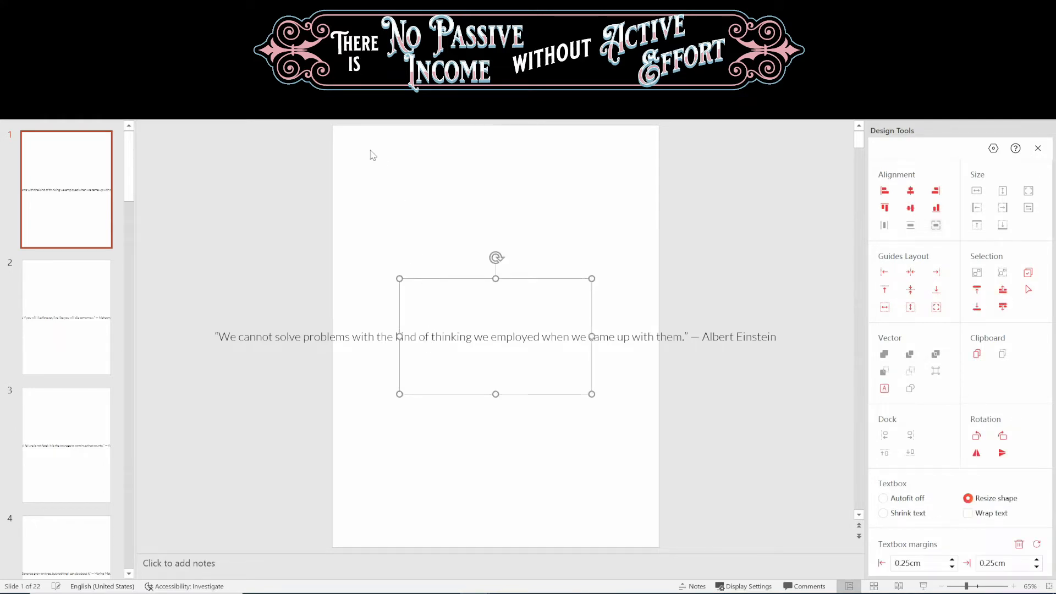
pyautogui.hotkey('ctrl', 'shift', ',')
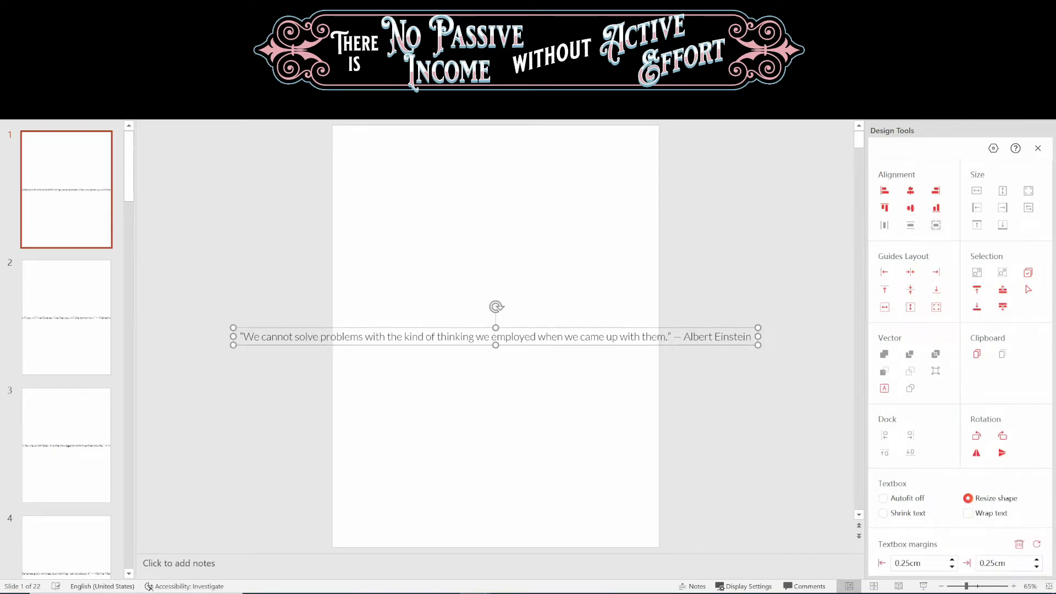
pyautogui.hotkey('ctrl', 'shift', '.')
pyautogui.click(326, 184)
# Narrow the quote's text box on slide 1 from both sides so the text wraps within the page width.
pyautogui.click(368, 331)
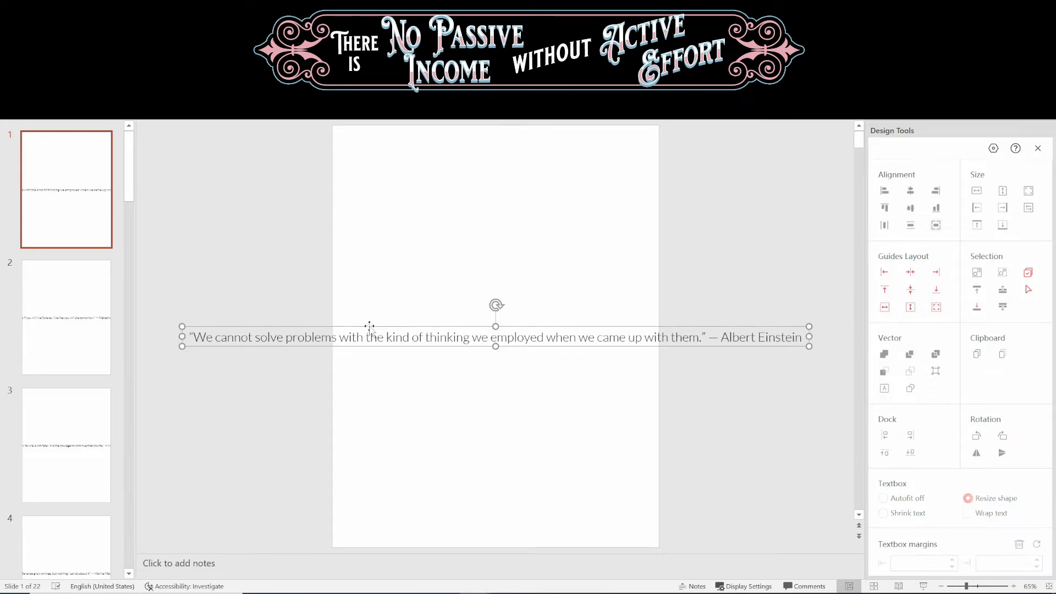
pyautogui.moveTo(182, 336); pyautogui.dragTo(347, 351)
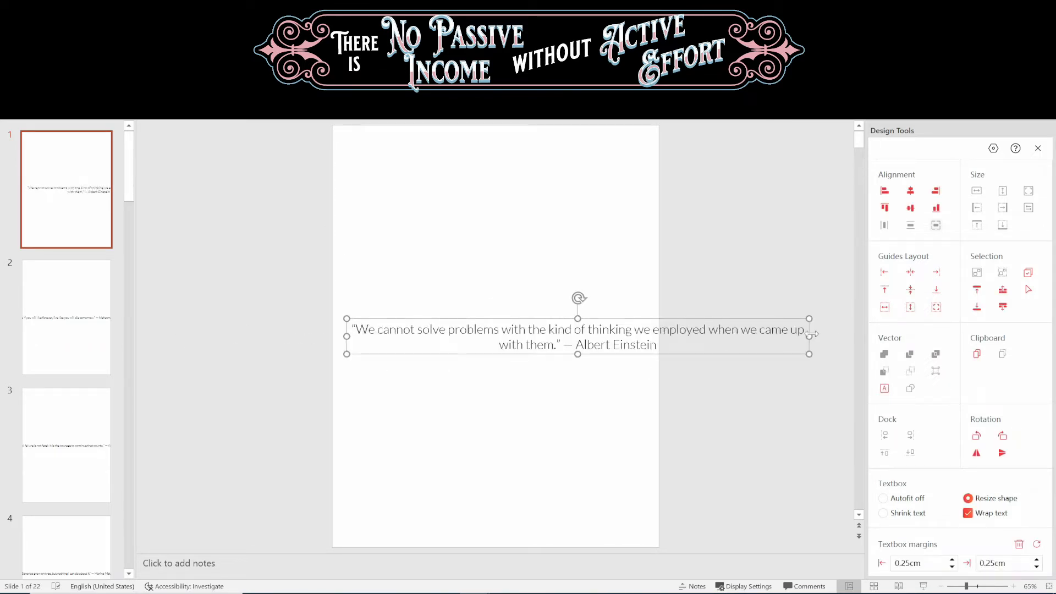
pyautogui.moveTo(808, 333); pyautogui.dragTo(630, 332)
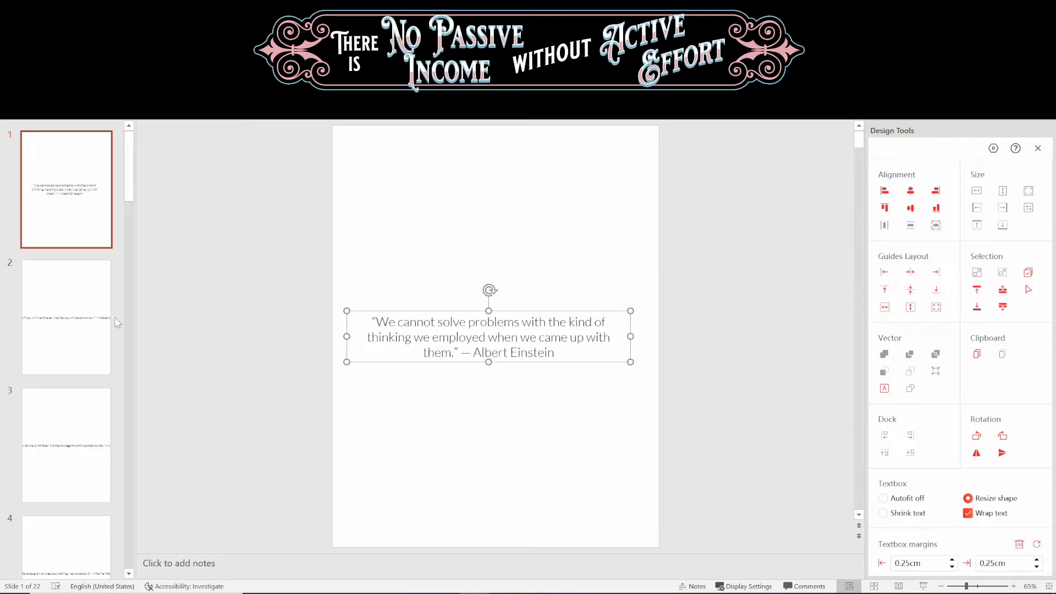
# Examine how the quote on slide 2 fits its text box and the page width.
pyautogui.click(97, 309)
pyautogui.click(385, 337)
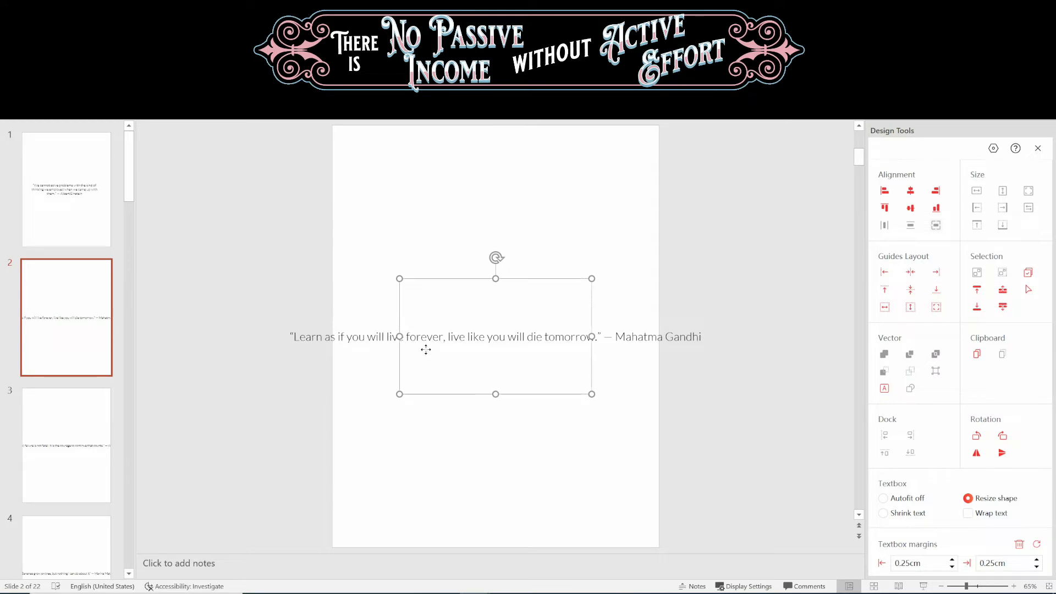
pyautogui.click(344, 361)
pyautogui.doubleClick(424, 337)
pyautogui.tripleClick(425, 337)
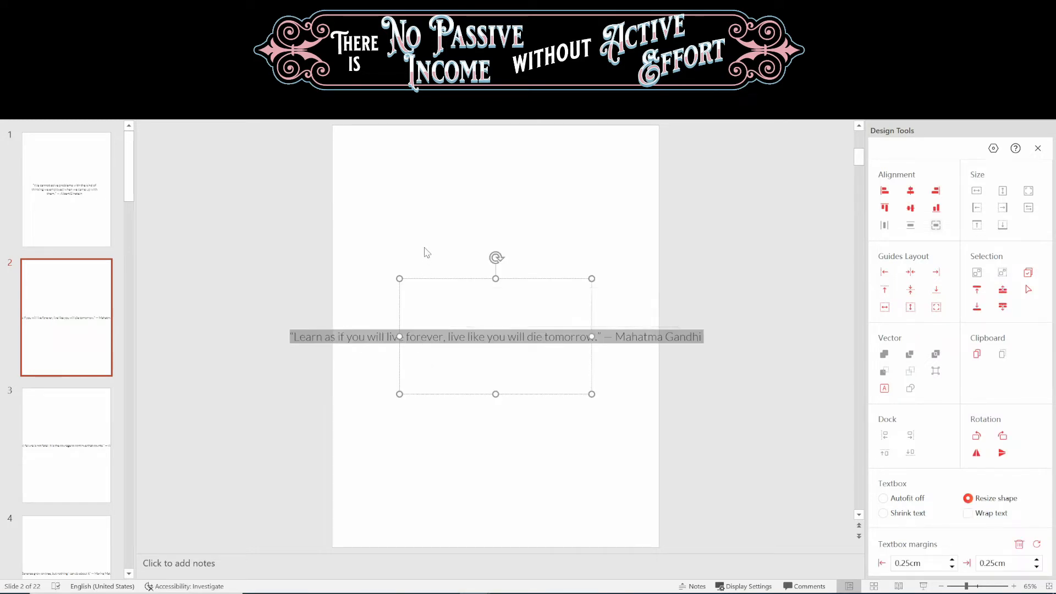
pyautogui.click(425, 252)
pyautogui.click(421, 337)
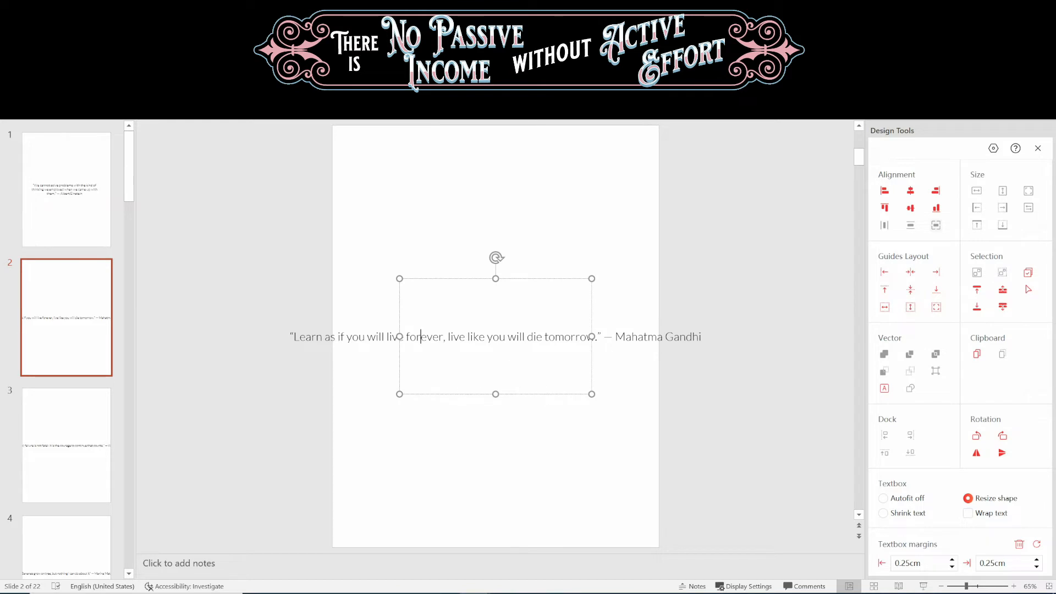
pyautogui.click(298, 319)
pyautogui.click(663, 336)
pyautogui.click(321, 288)
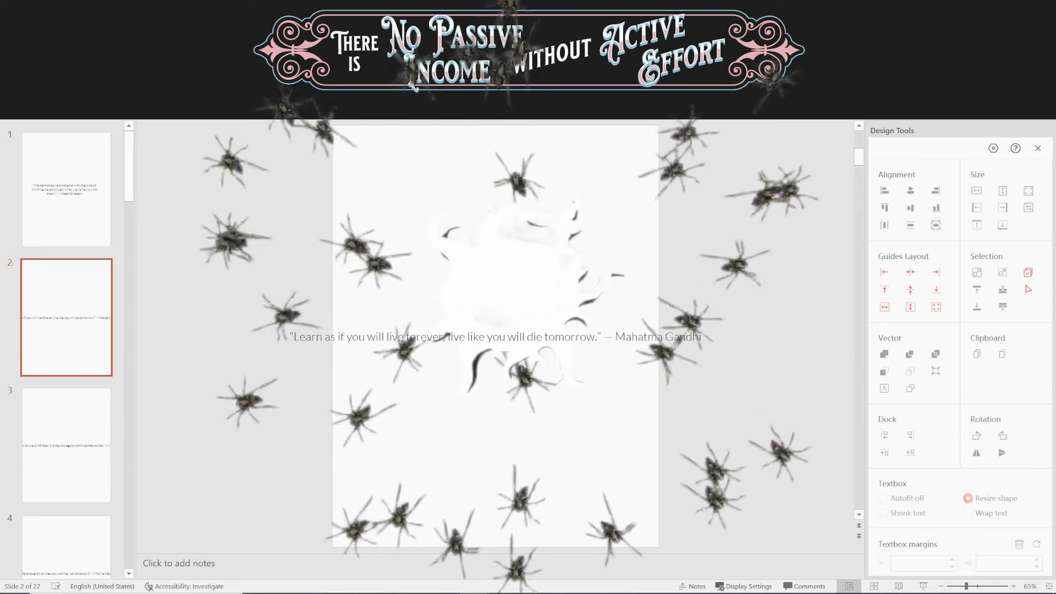
pyautogui.click(358, 337)
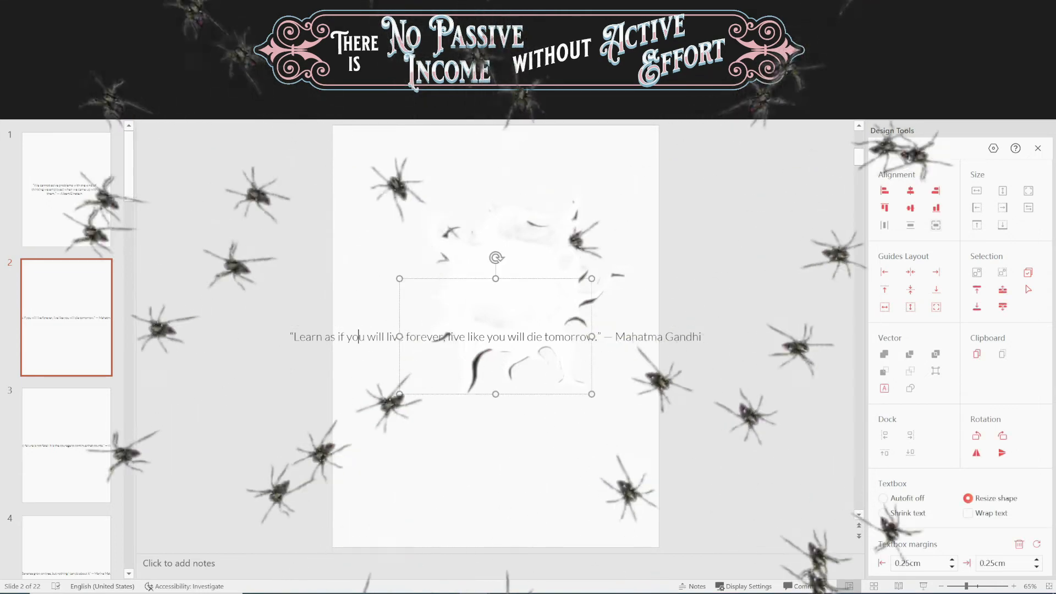
pyautogui.click(295, 284)
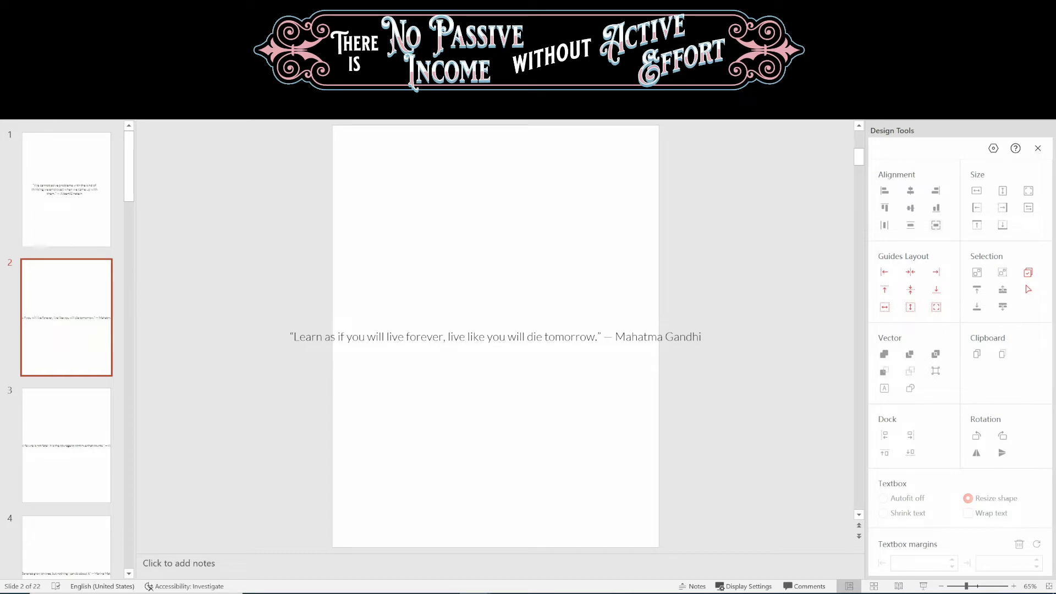
pyautogui.click(366, 336)
# Resize the quote's text box on slide 4 from one corner so the text wraps inside the page.
pyautogui.click(66, 440)
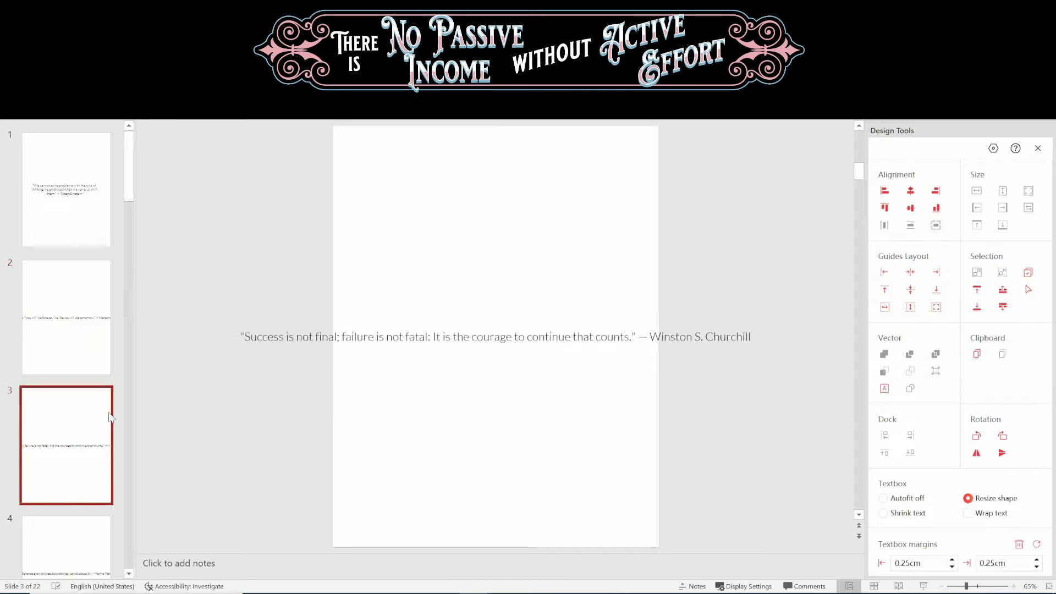
pyautogui.scroll(-1, 352, 370)
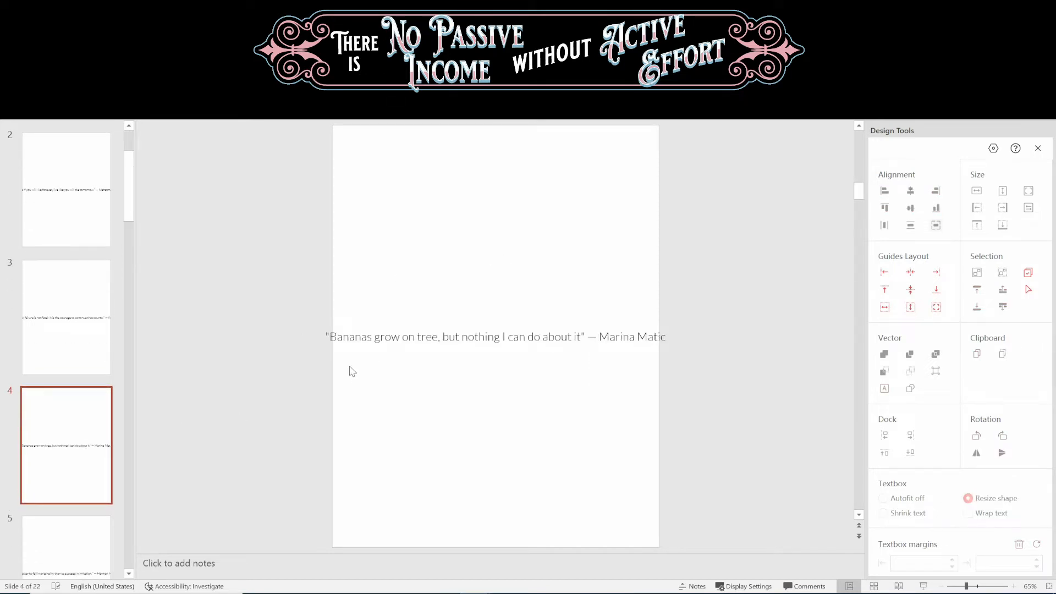
pyautogui.scroll(-2, 352, 371)
pyautogui.scroll(2, 351, 371)
pyautogui.click(383, 347)
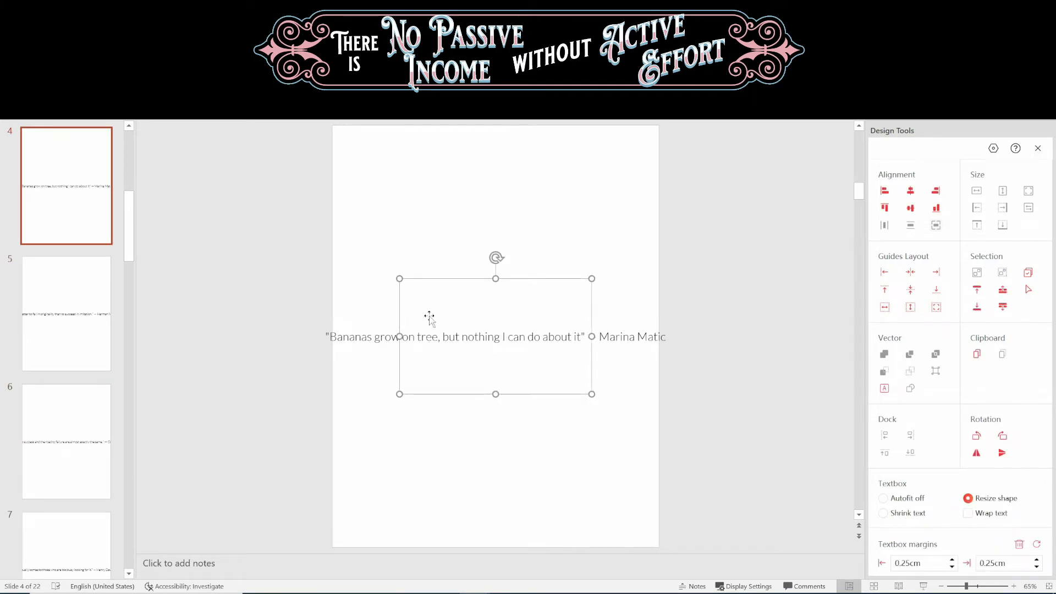
pyautogui.moveTo(400, 279); pyautogui.dragTo(423, 313)
# Resize the quote text boxes on slides 5 and 6 so their text wraps within the page width.
pyautogui.click(78, 317)
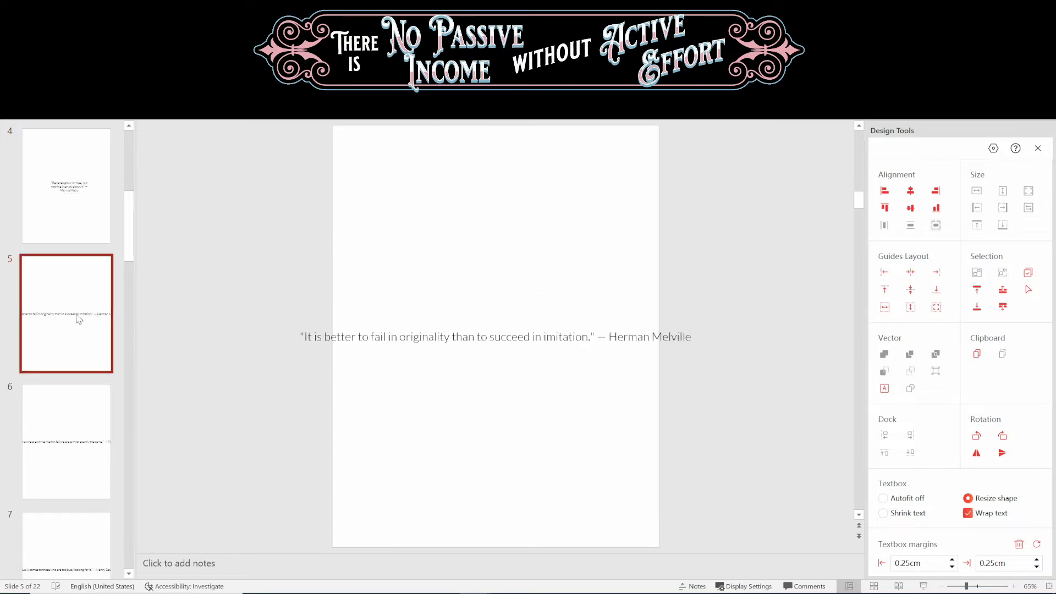
pyautogui.click(352, 337)
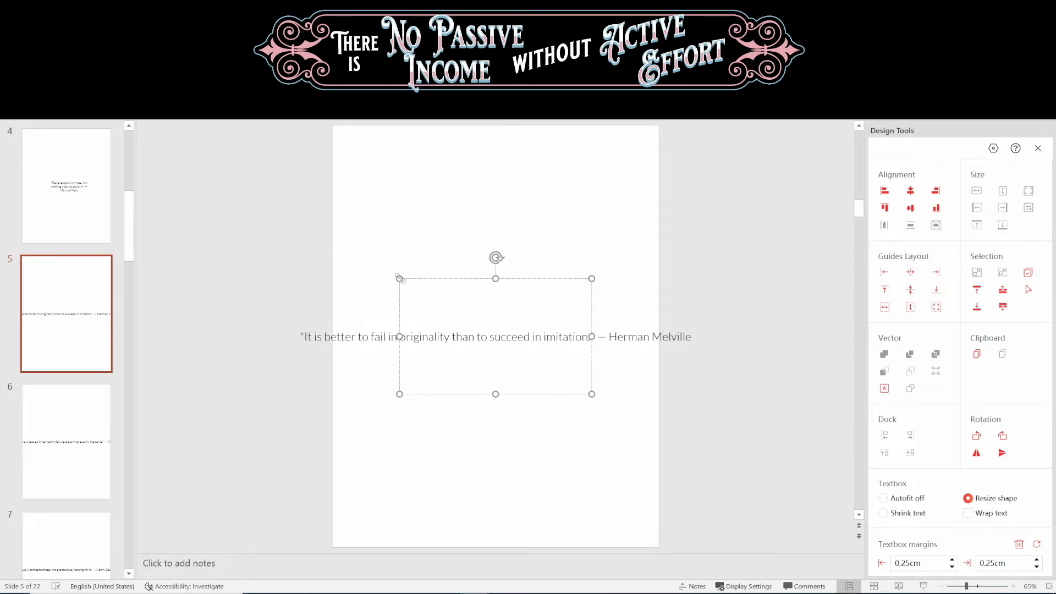
pyautogui.moveTo(399, 279); pyautogui.dragTo(414, 289)
pyautogui.click(97, 426)
pyautogui.click(478, 368)
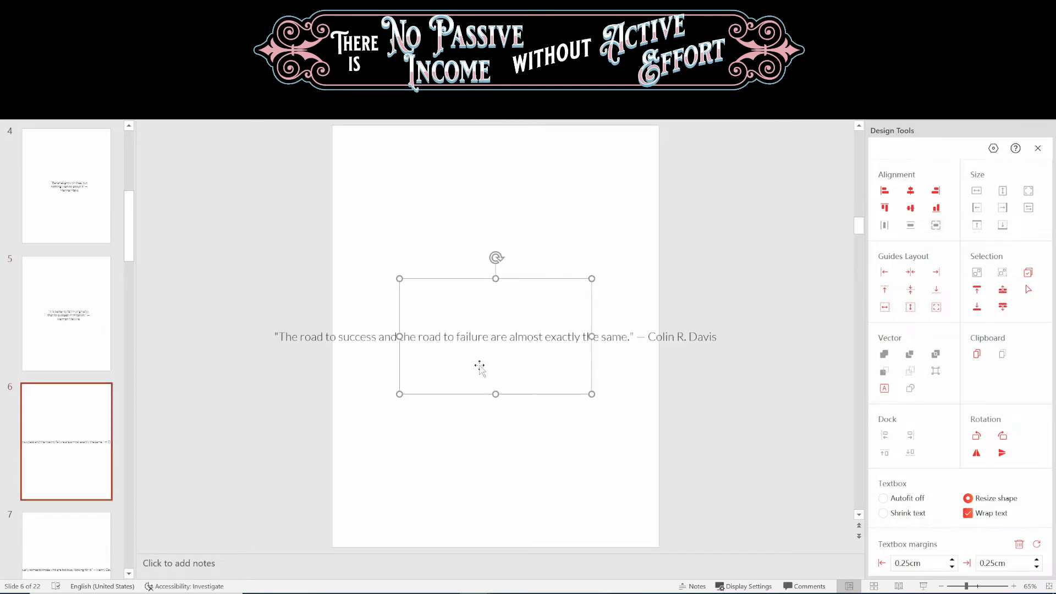
pyautogui.moveTo(399, 279); pyautogui.dragTo(405, 288)
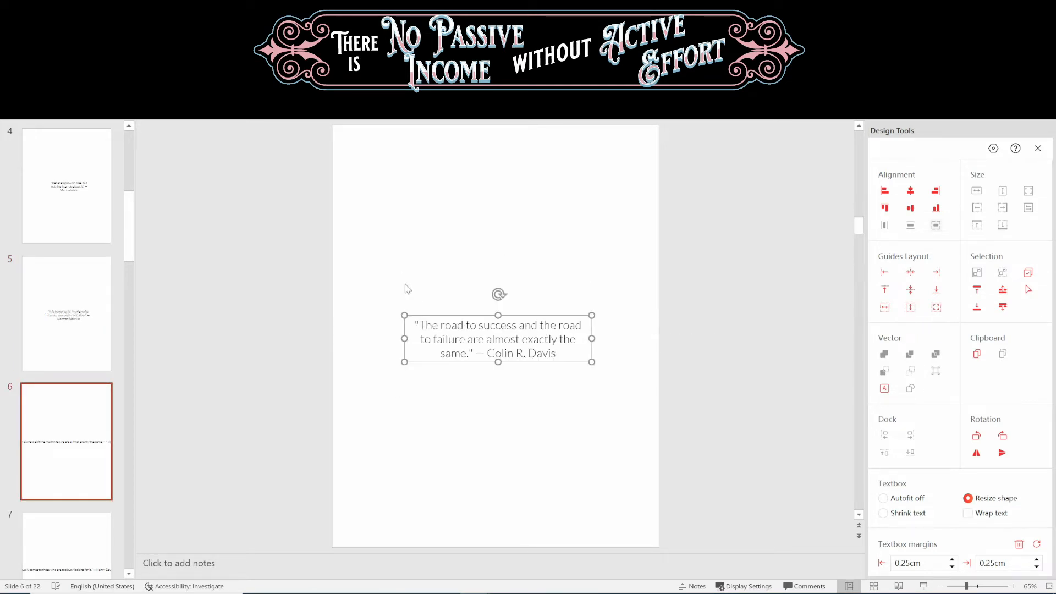
# Resize the quote text boxes on slides 7 and 8 so their text wraps within the page width.
pyautogui.scroll(-1, 154, 462)
pyautogui.click(443, 320)
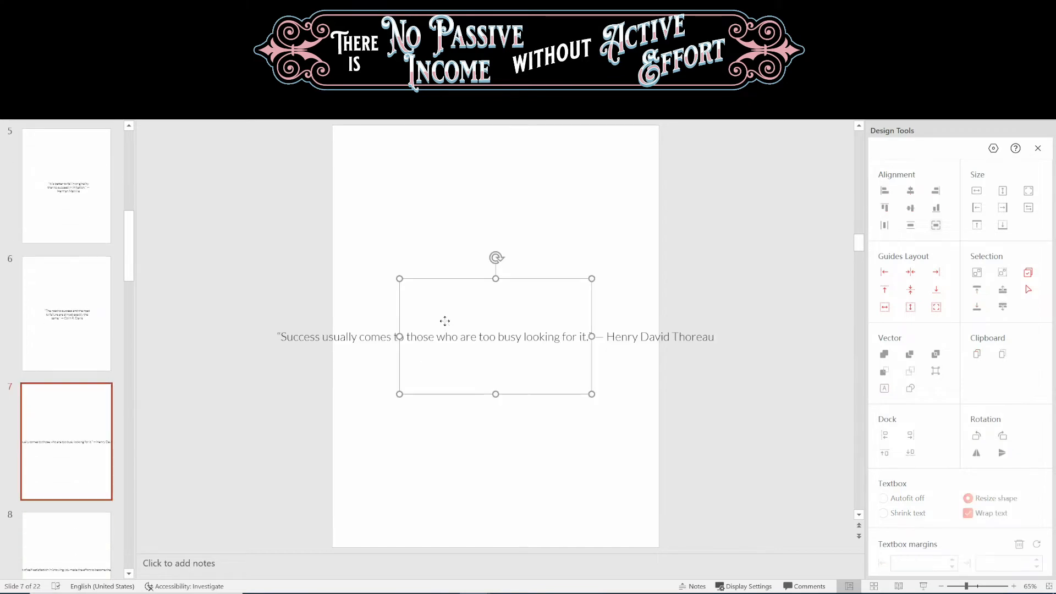
pyautogui.moveTo(400, 274); pyautogui.dragTo(404, 281)
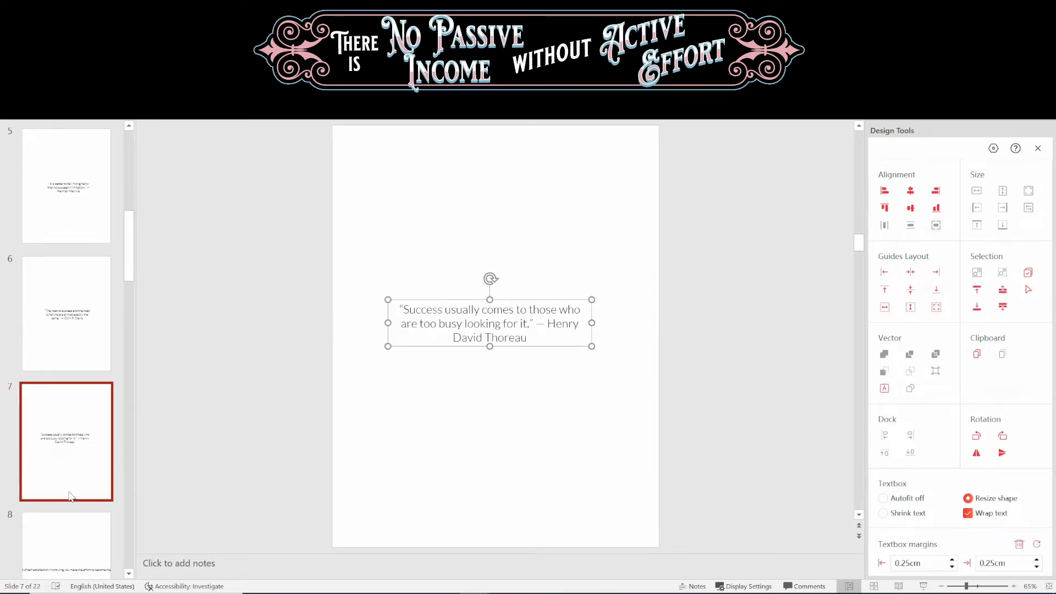
pyautogui.click(71, 525)
pyautogui.click(432, 345)
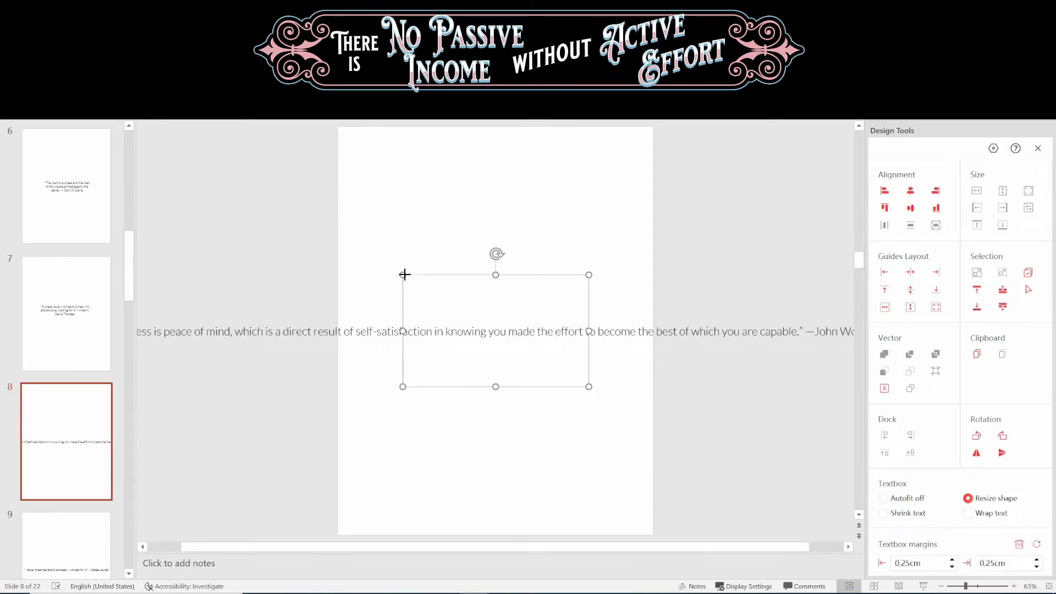
pyautogui.moveTo(406, 274); pyautogui.dragTo(410, 281)
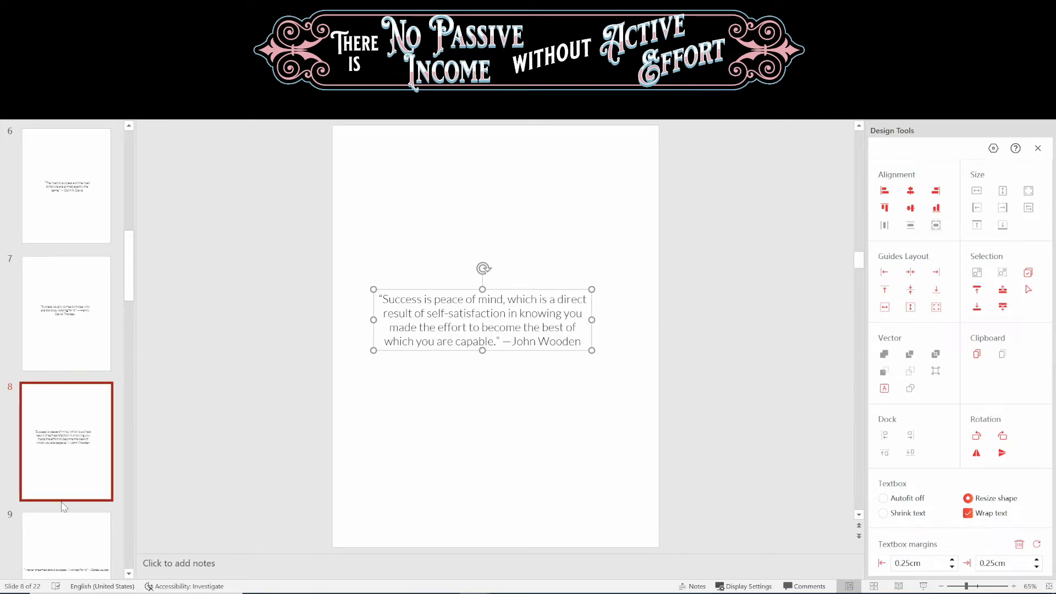
# Resize the quote text boxes on slides 9, 10 and 11 so their text wraps within the page width.
pyautogui.click(68, 534)
pyautogui.click(400, 344)
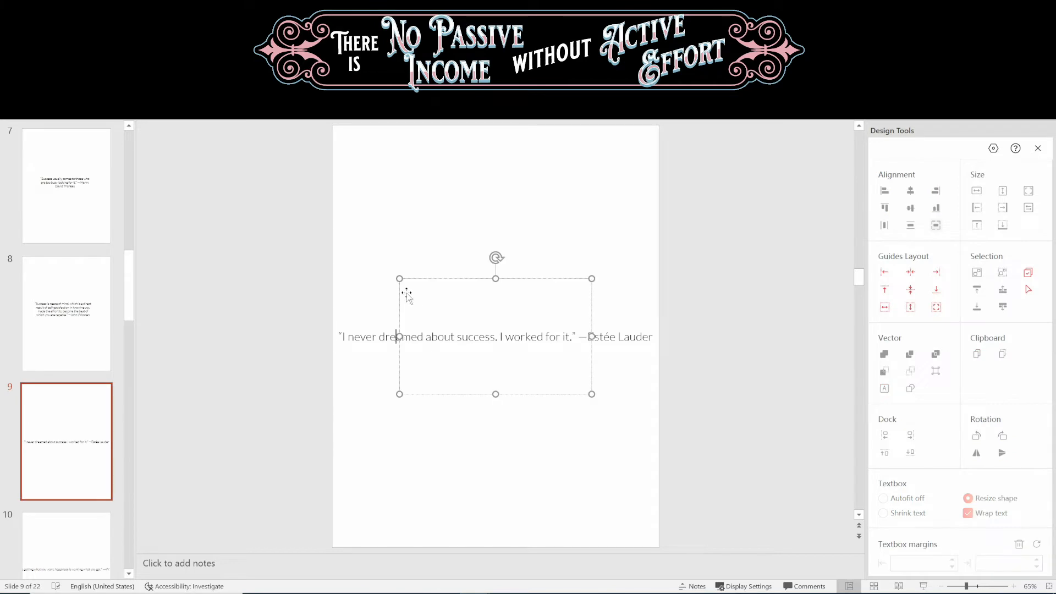
pyautogui.moveTo(397, 278); pyautogui.dragTo(391, 264)
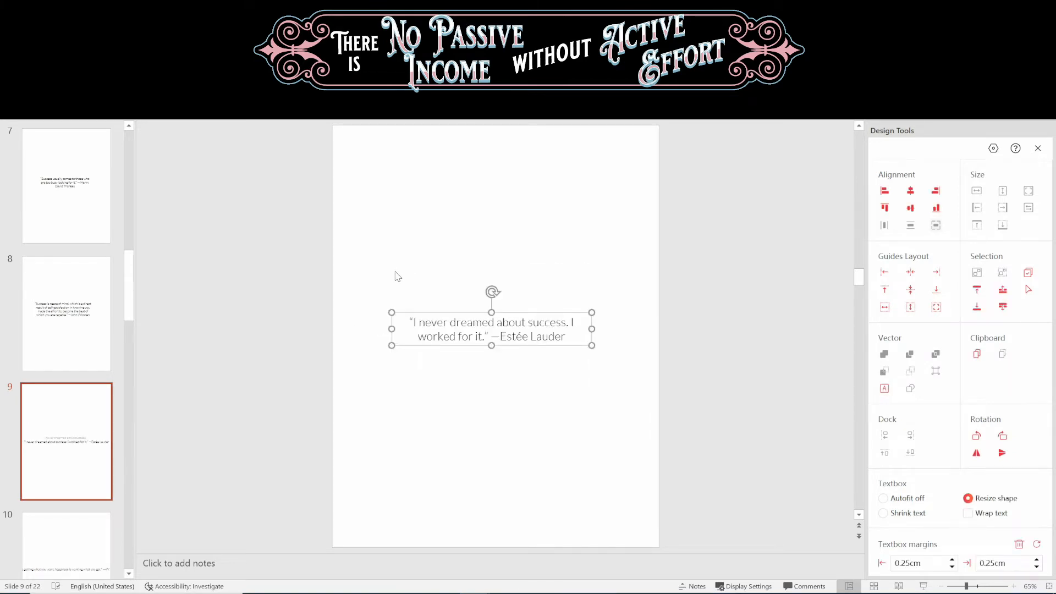
pyautogui.scroll(-1, 304, 342)
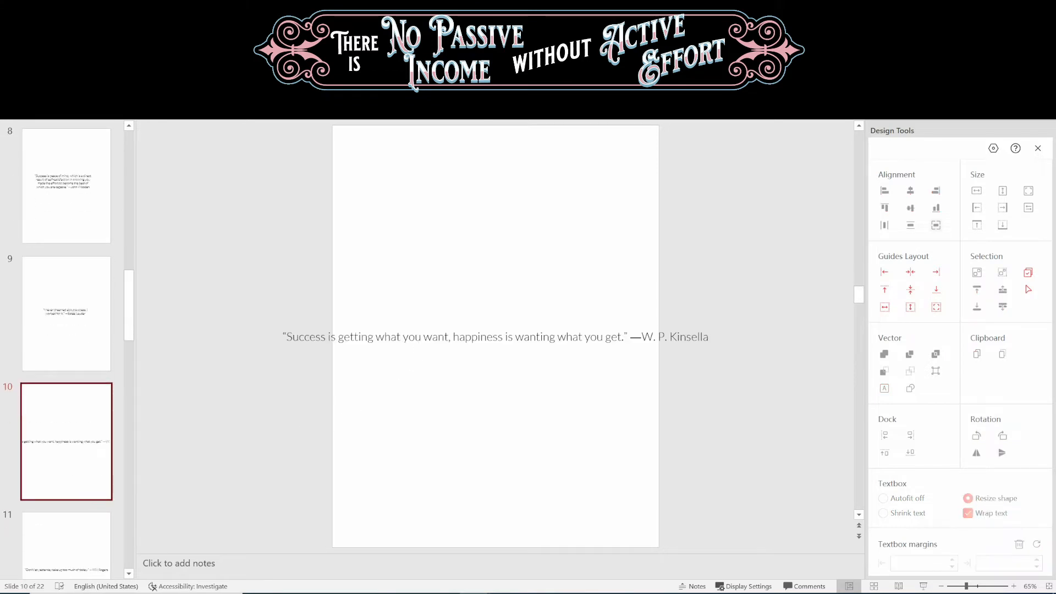
pyautogui.click(411, 304)
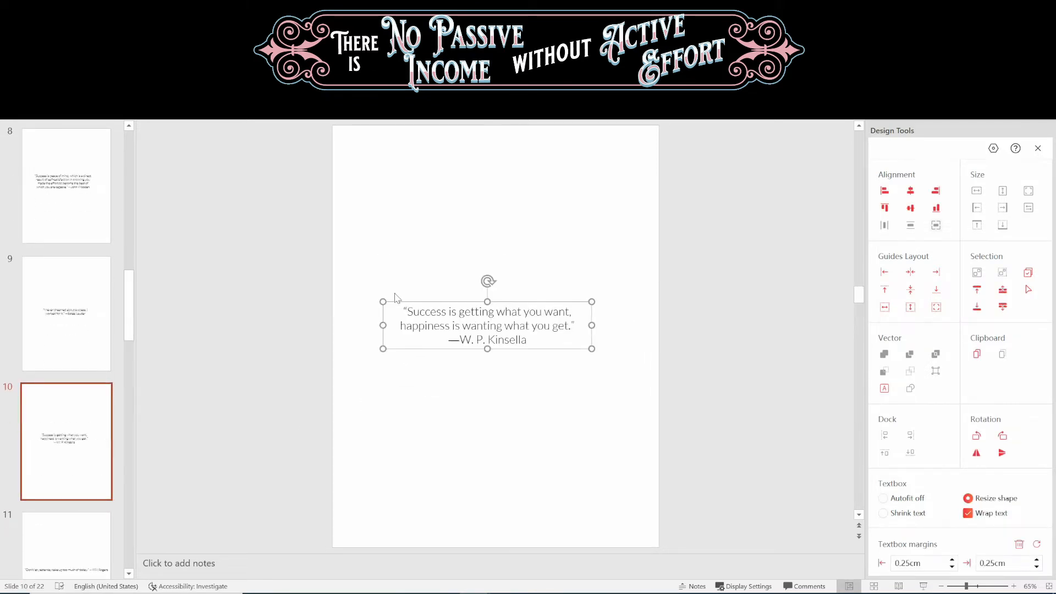
pyautogui.click(91, 554)
pyautogui.click(427, 346)
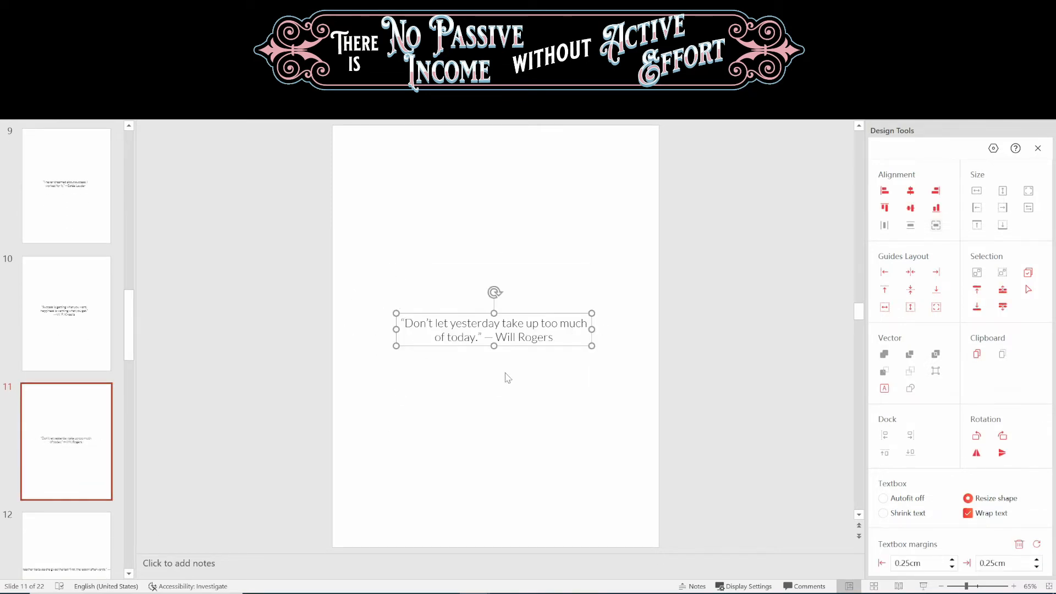
# Return to slide 2 and resize its quote's text box so the text wraps inside the page.
pyautogui.click(132, 311)
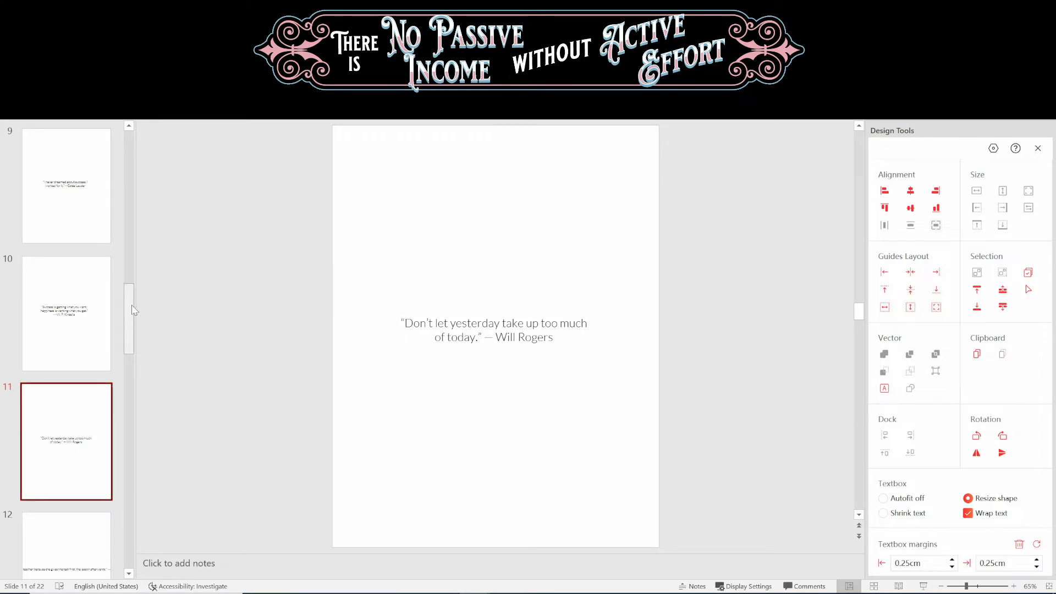
pyautogui.scroll(10, 136, 213)
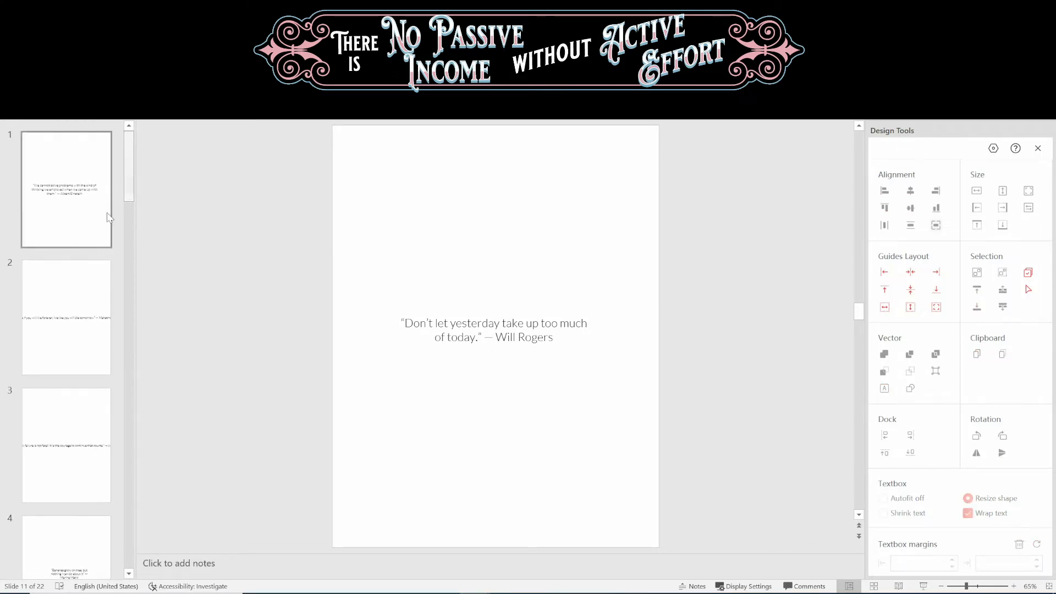
pyautogui.click(85, 312)
pyautogui.click(400, 283)
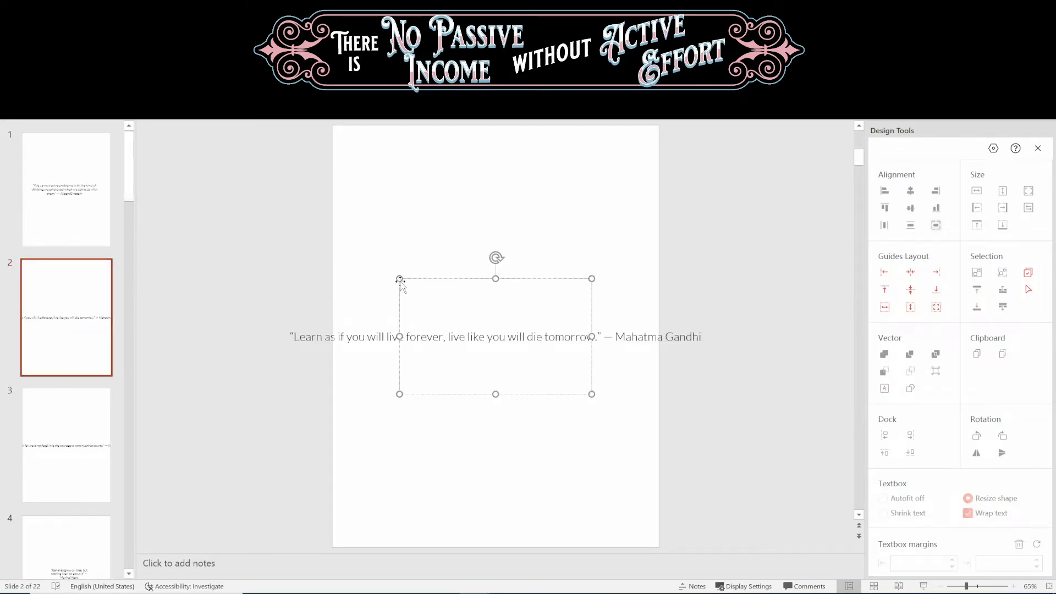
pyautogui.moveTo(400, 283); pyautogui.dragTo(392, 277)
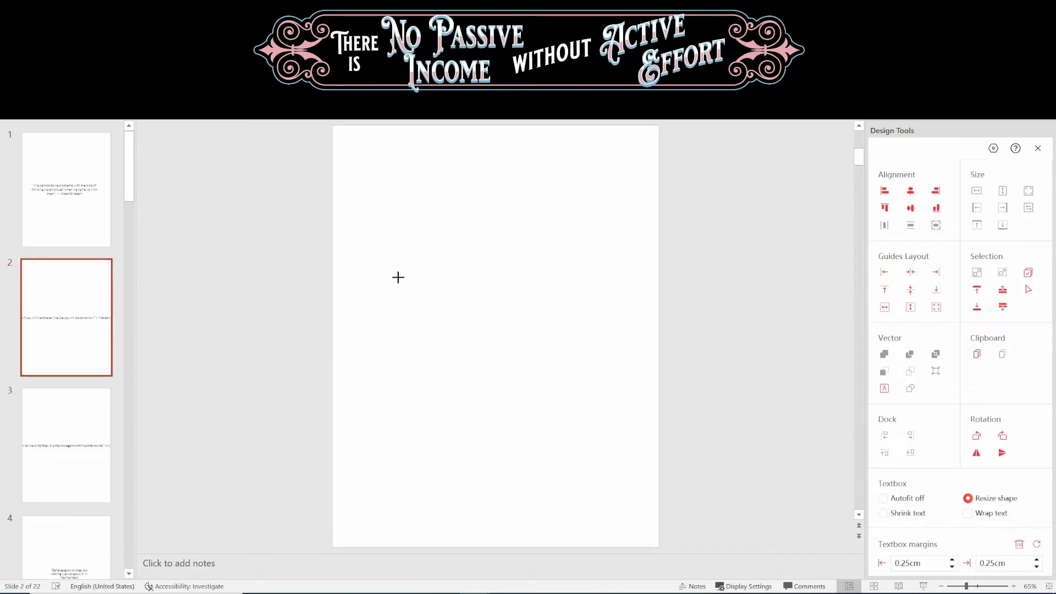
# Enlarge the quote's text box on slide 3 from its upper-left corner so the text wraps inside the page.
pyautogui.click(112, 421)
pyautogui.click(424, 336)
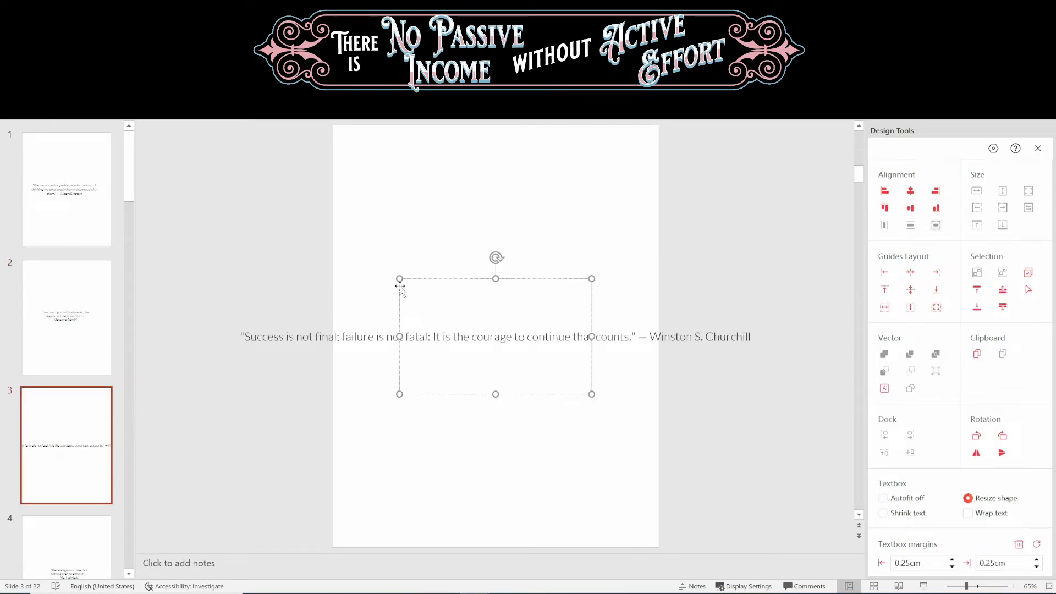
pyautogui.moveTo(398, 278); pyautogui.dragTo(370, 216)
pyautogui.click(387, 250)
pyautogui.click(423, 348)
pyautogui.click(587, 245)
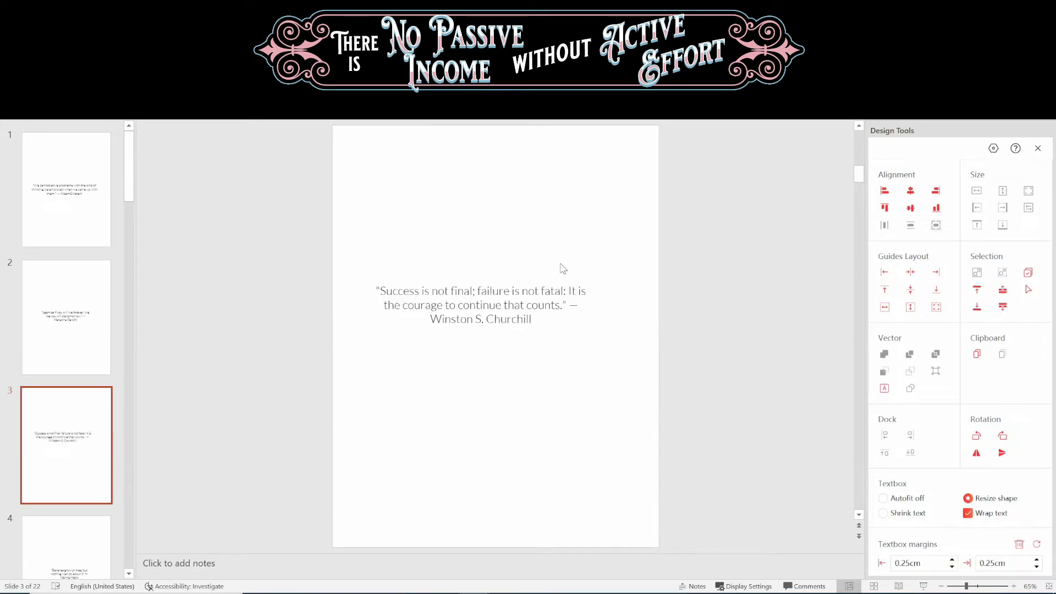
# Move the quote's text box on slide 3 to the page's top centre and apply the same placement to the other slides' quotes.
pyautogui.click(470, 291)
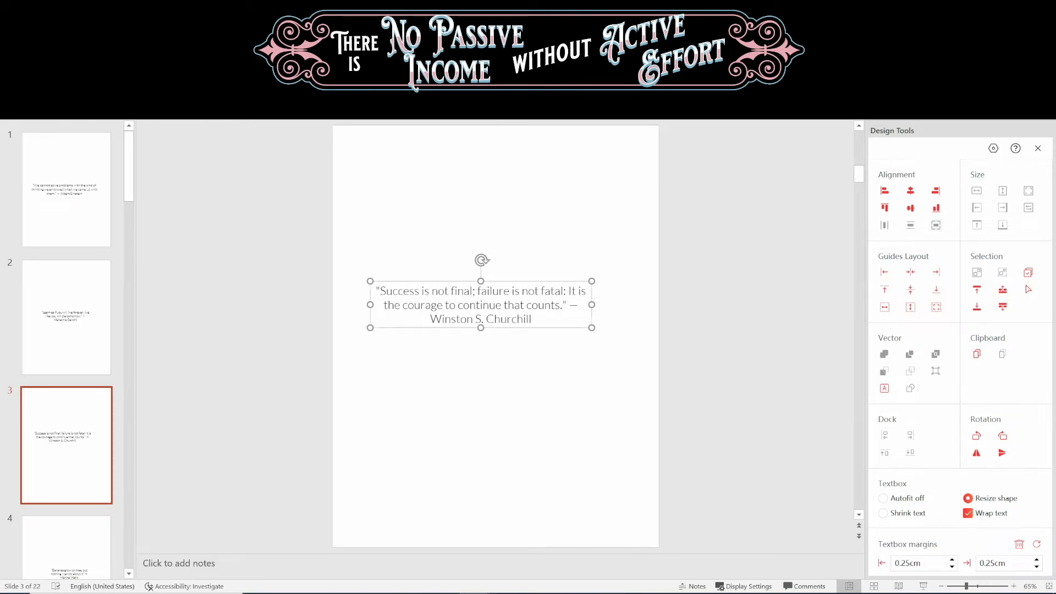
pyautogui.moveTo(495, 280); pyautogui.dragTo(510, 143)
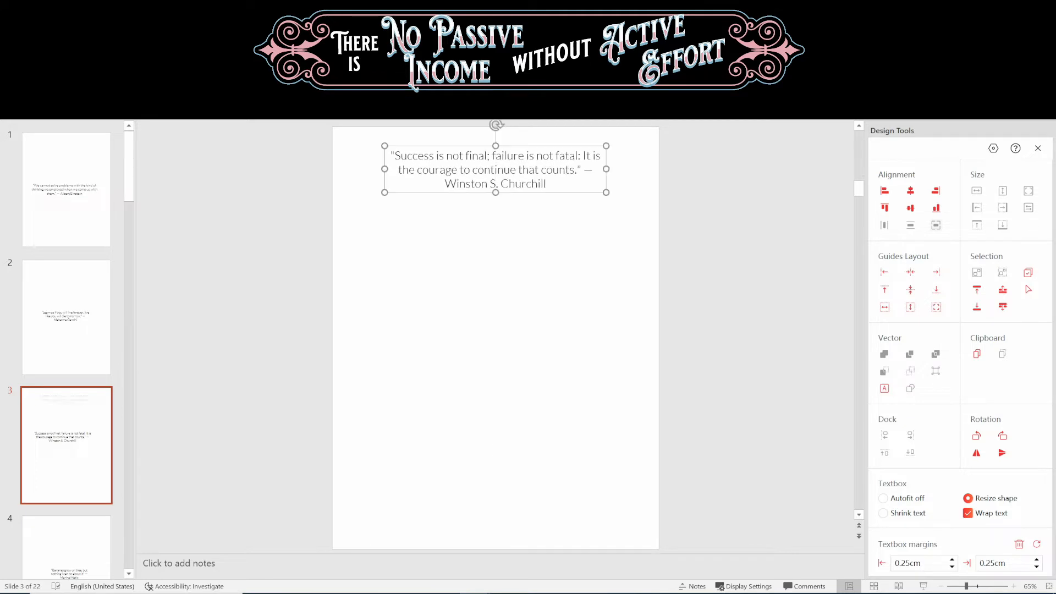
pyautogui.click(615, 346)
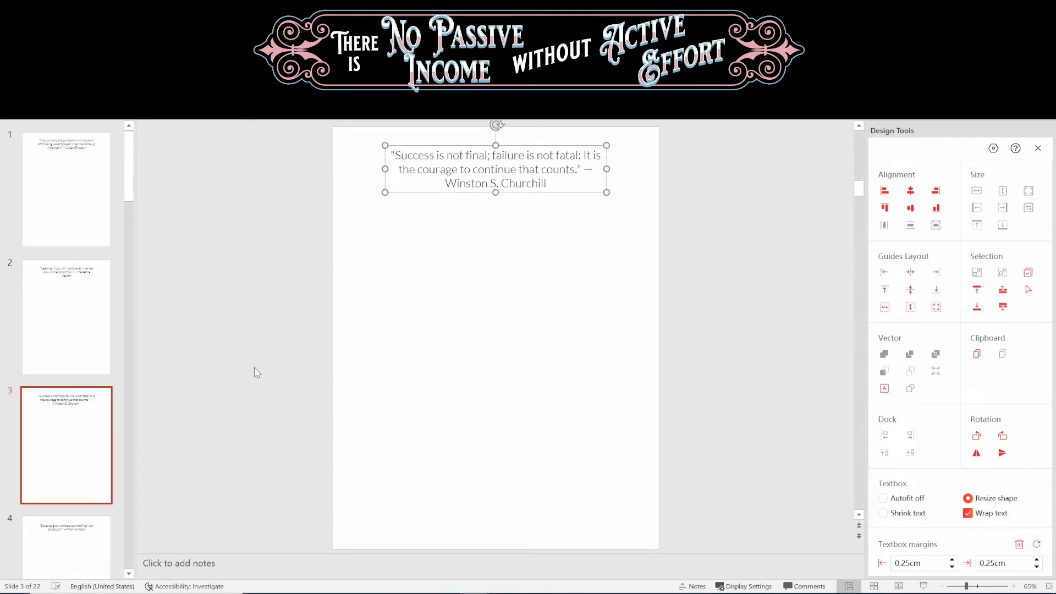
# Page through slides 2 to 5 and examine where the quotes sit on each page.
pyautogui.click(98, 327)
pyautogui.click(98, 426)
pyautogui.click(92, 545)
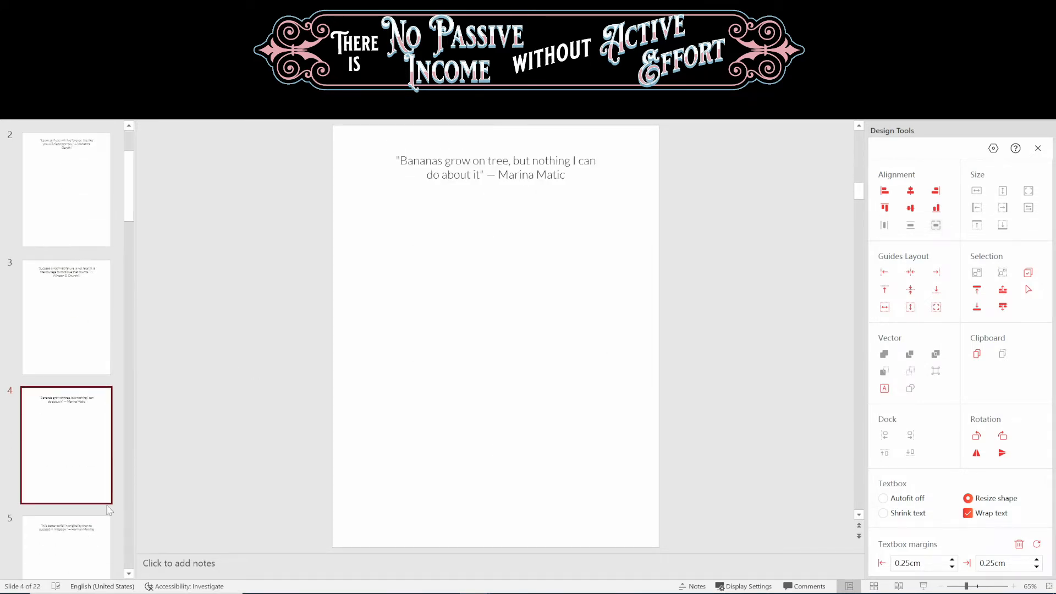
pyautogui.click(104, 548)
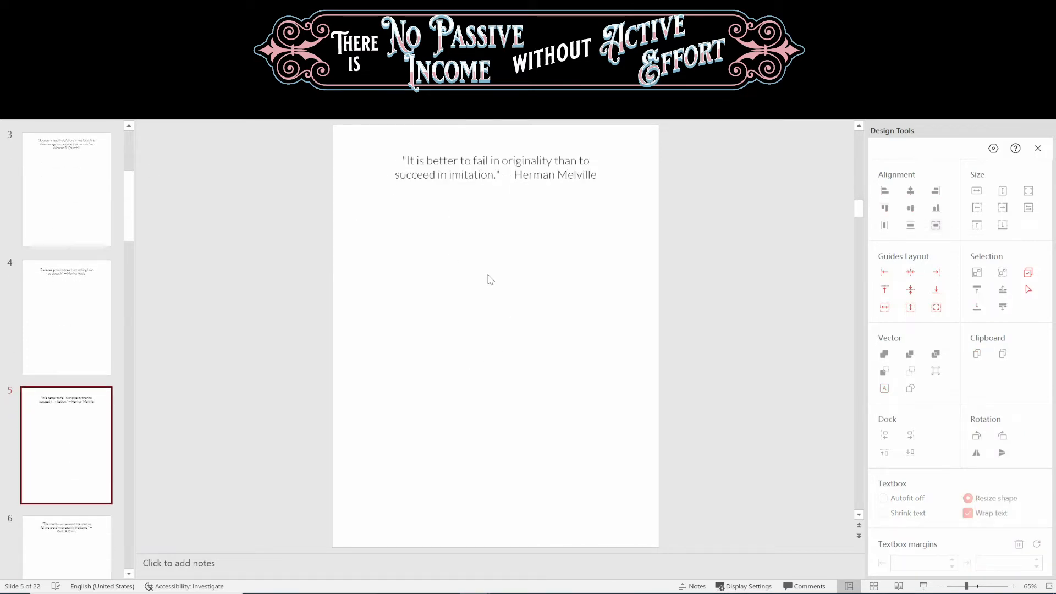
# Return to slide 1, draw a rectangle in the page's lower-right area and fill it with dark red.
pyautogui.scroll(5, 110, 233)
pyautogui.click(108, 191)
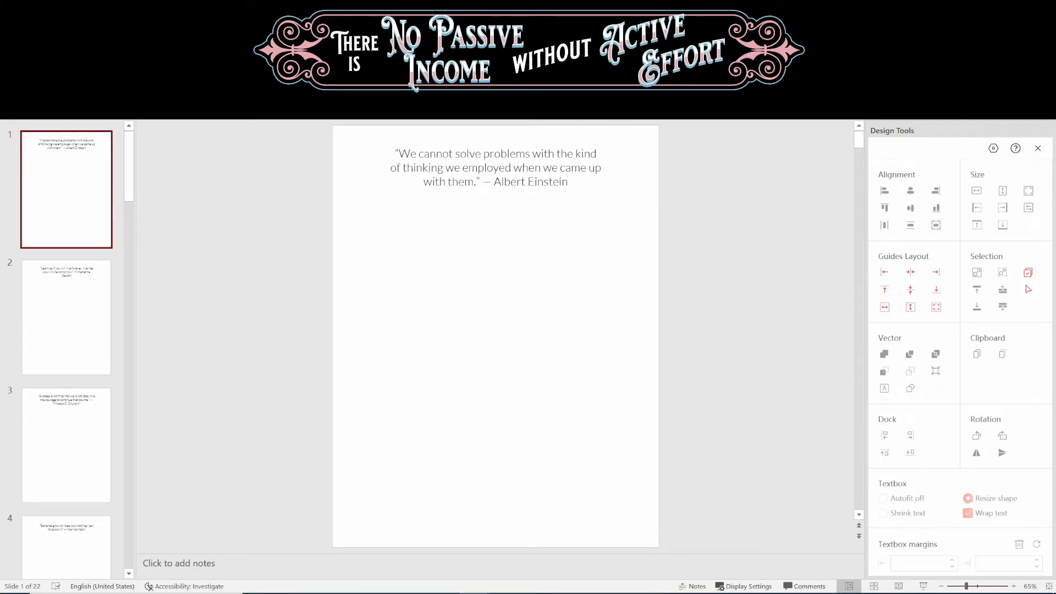
pyautogui.click(195, 69)
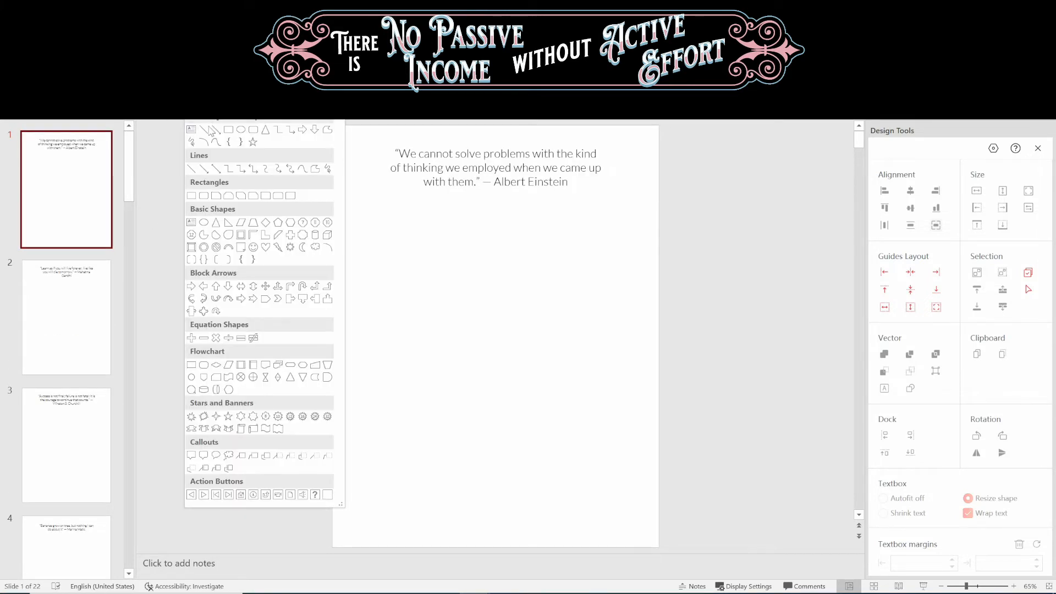
pyautogui.click(231, 132)
pyautogui.moveTo(495, 452); pyautogui.dragTo(638, 519)
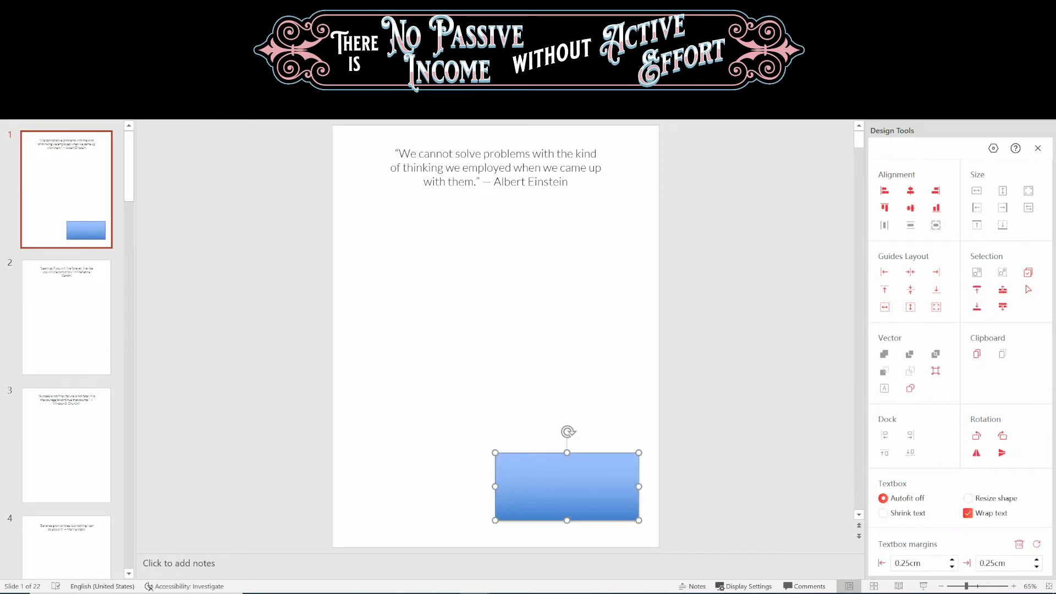
pyautogui.click(476, 62)
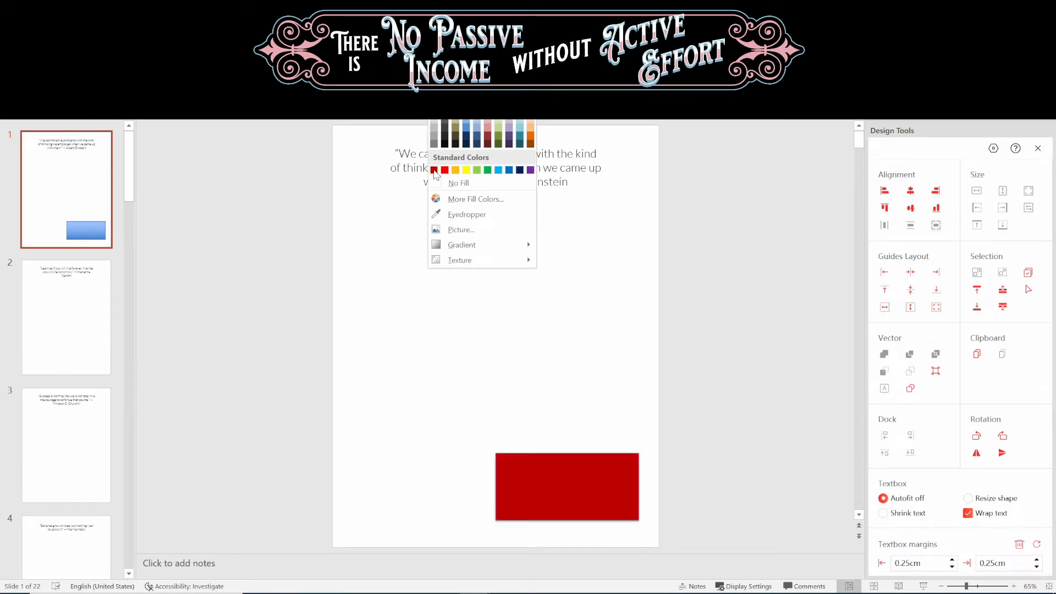
pyautogui.click(489, 143)
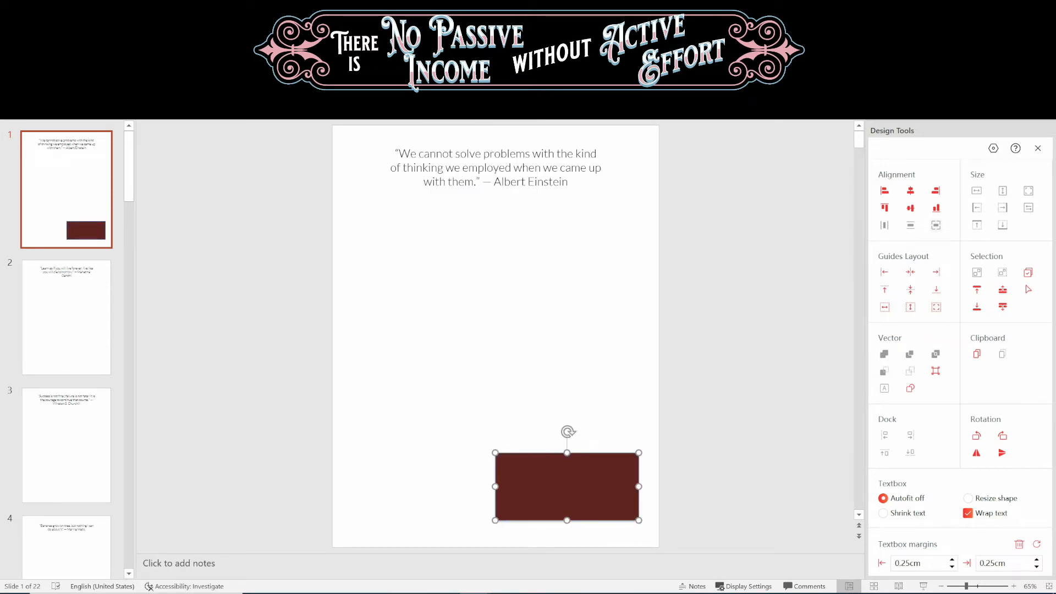
# List the slide's objects and rename the new dark red shape to Rectangle.
pyautogui.click(653, 62)
pyautogui.click(630, 87)
pyautogui.hotkey('alt', 'F10')
pyautogui.click(943, 179)
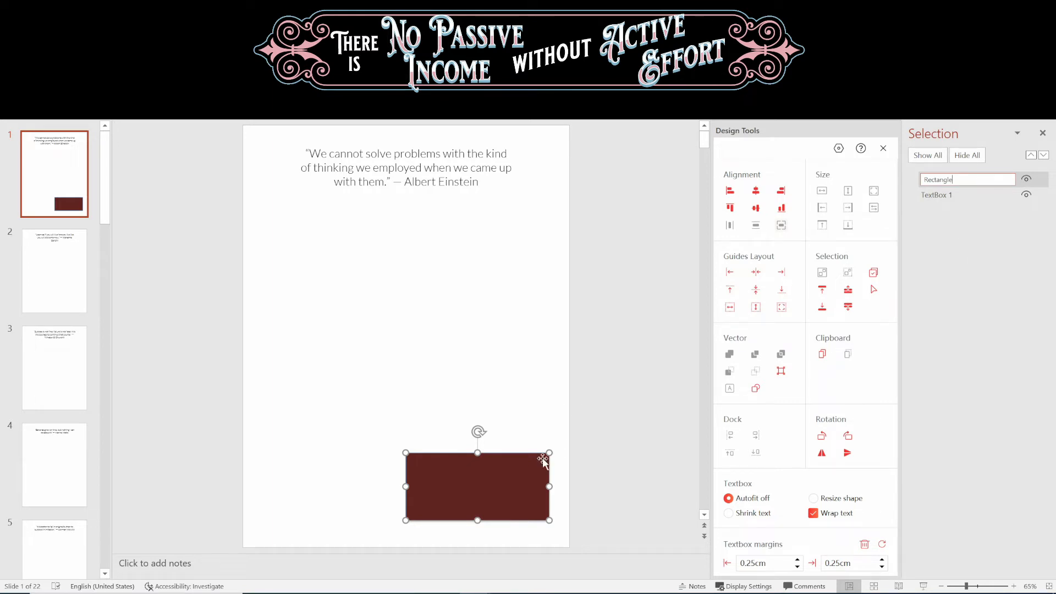
pyautogui.click(549, 425)
pyautogui.click(506, 484)
pyautogui.click(507, 428)
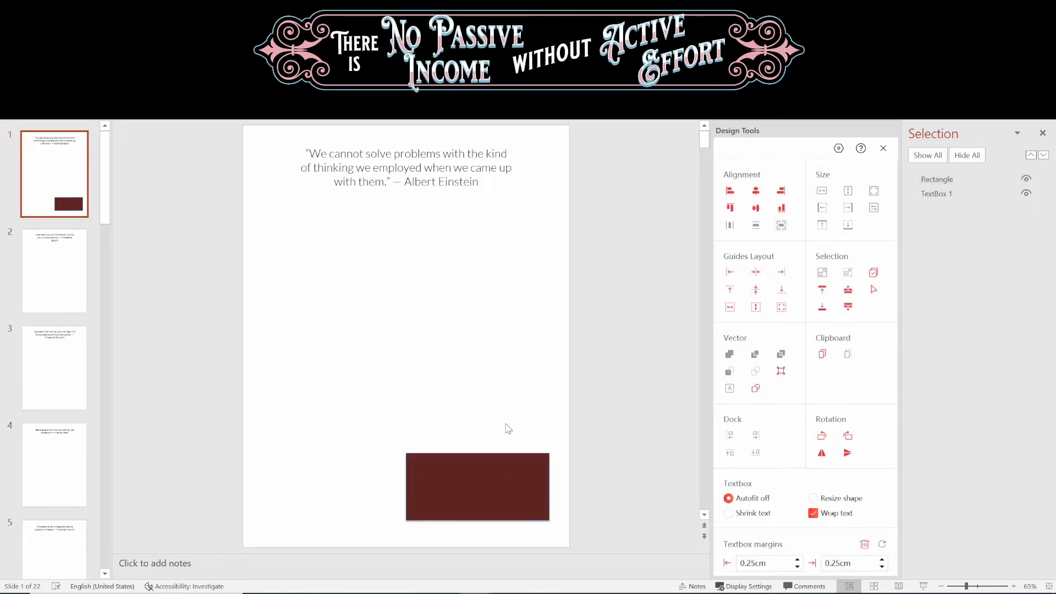
# Nudge slide 1's rectangle slightly downward and paste a copy of it onto slide 2.
pyautogui.click(499, 473)
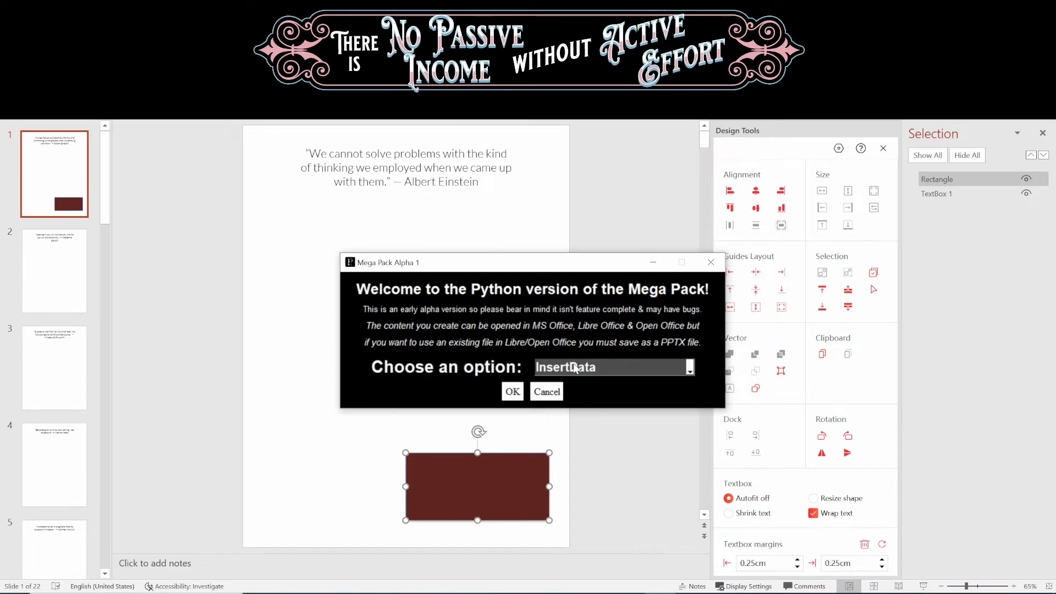
pyautogui.click(538, 385)
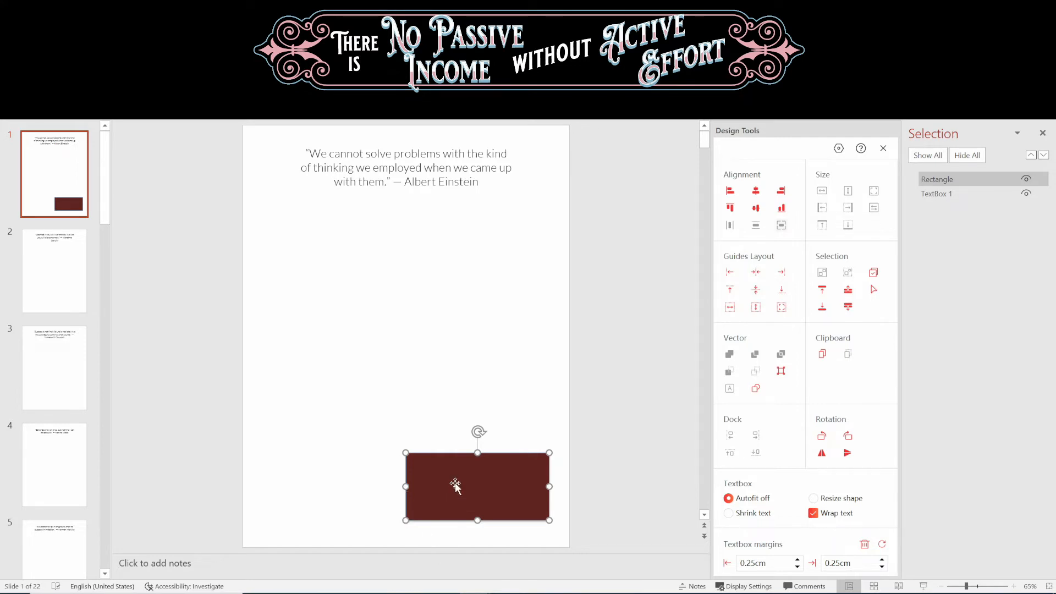
pyautogui.moveTo(455, 486)
pyautogui.mouseDown()
pyautogui.moveTo(451, 446)
pyautogui.moveTo(443, 497)
pyautogui.moveTo(479, 483)
pyautogui.moveTo(462, 495)
pyautogui.moveTo(456, 485)
pyautogui.mouseUp()
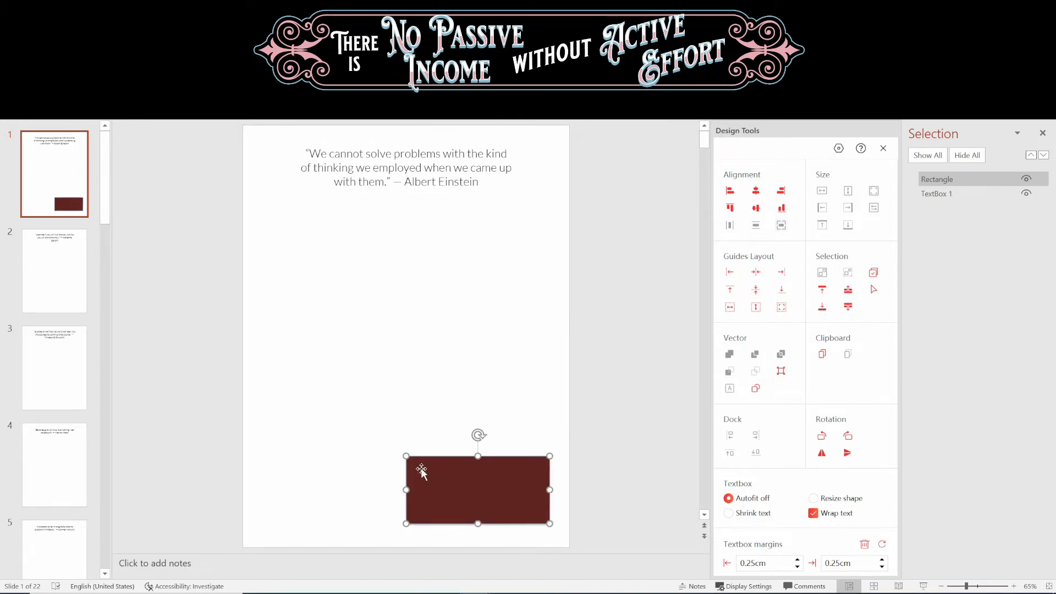
pyautogui.rightClick(449, 478)
pyautogui.click(478, 211)
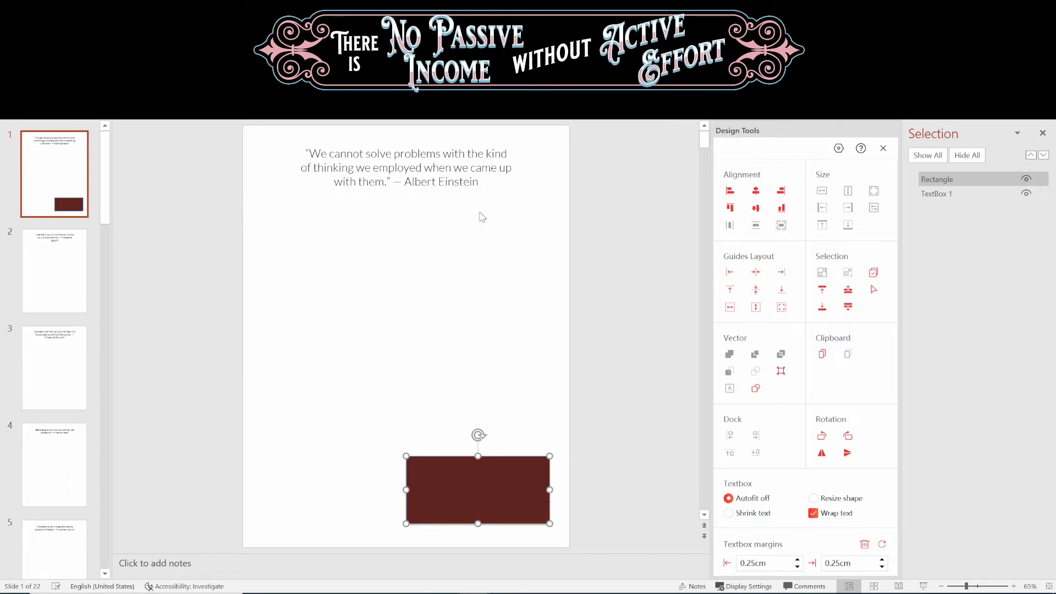
pyautogui.click(51, 266)
pyautogui.rightClick(301, 298)
pyautogui.click(322, 317)
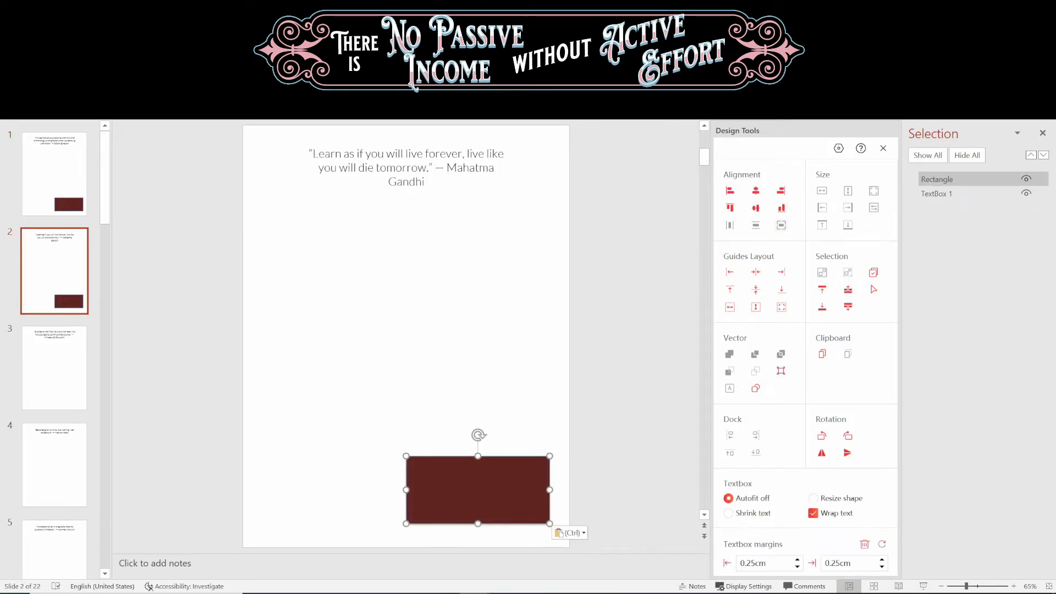
# Change slide 2's rectangle into an oval and stretch it upward until it is a circle.
pyautogui.click(117, 72)
pyautogui.moveTo(138, 92)
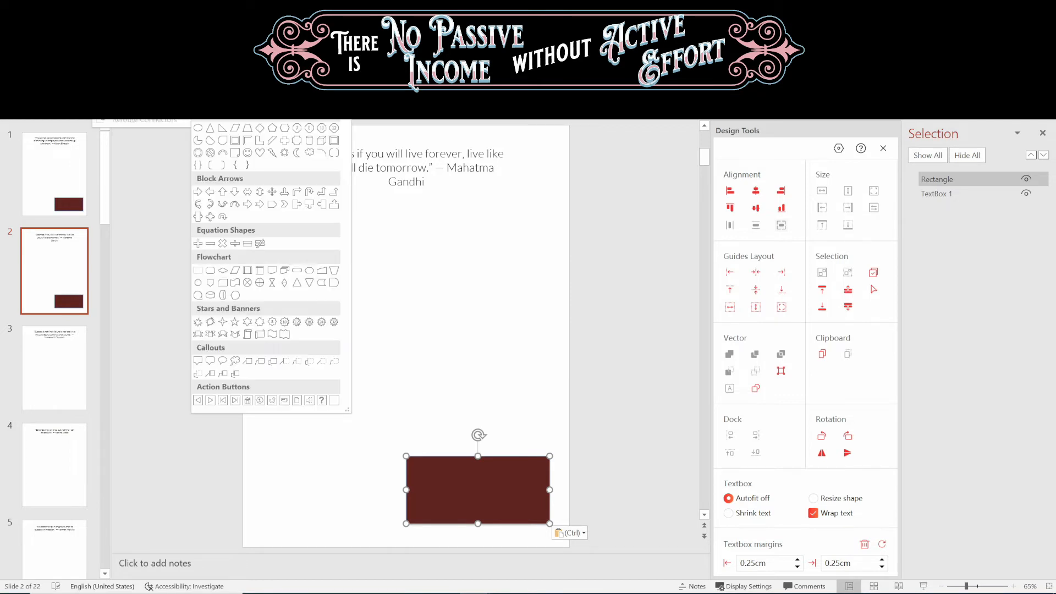
pyautogui.click(201, 127)
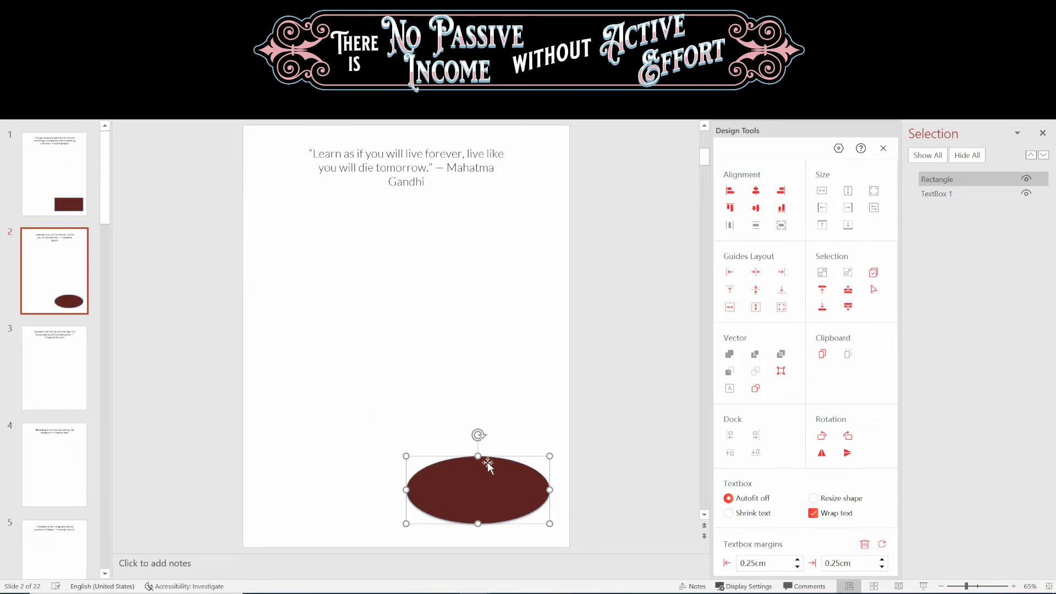
pyautogui.moveTo(478, 456); pyautogui.dragTo(477, 384)
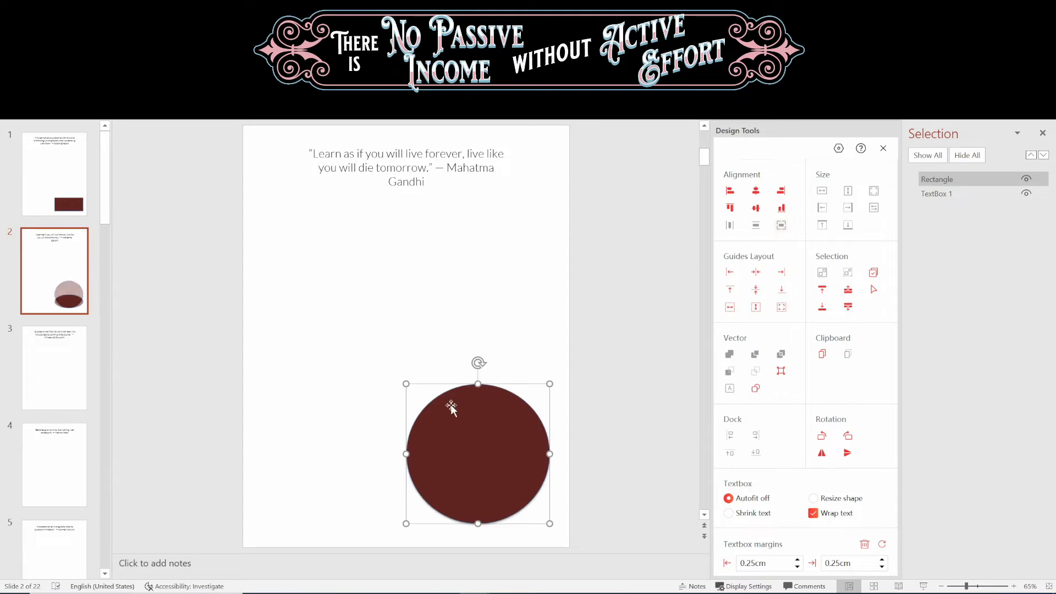
# Paste the rectangle onto slide 3, make it taller and change its shape to a hexagon.
pyautogui.scroll(-2, 448, 407)
pyautogui.rightClick(337, 386)
pyautogui.click(358, 403)
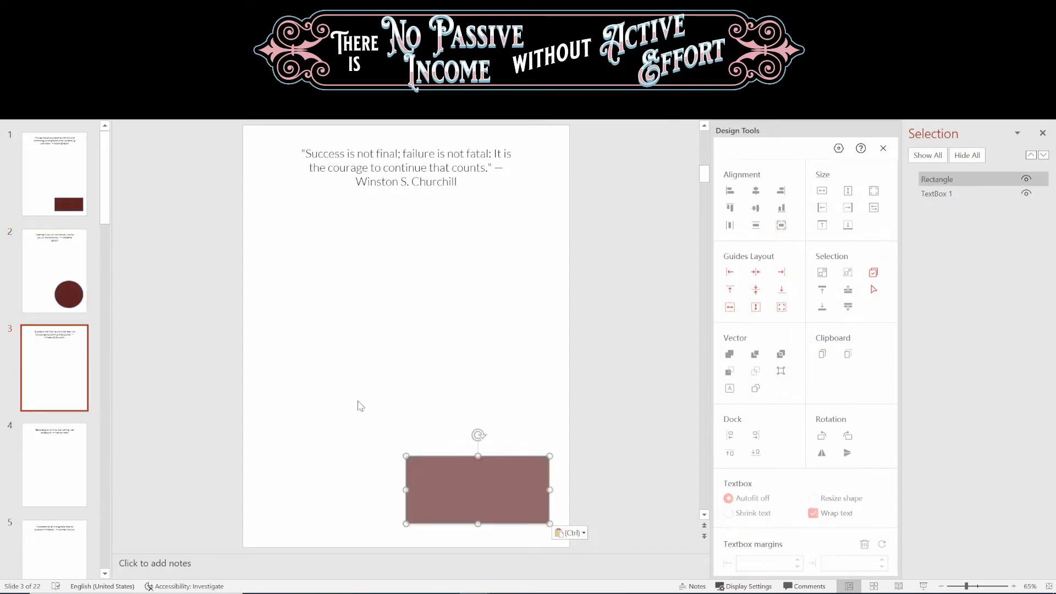
pyautogui.moveTo(484, 457); pyautogui.dragTo(485, 404)
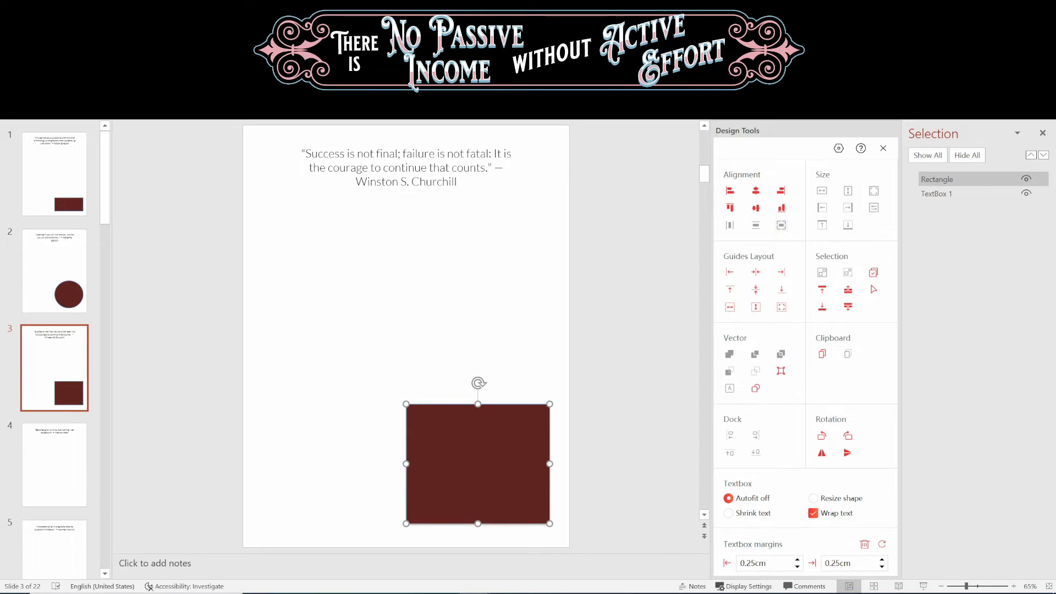
pyautogui.click(120, 73)
pyautogui.moveTo(132, 89)
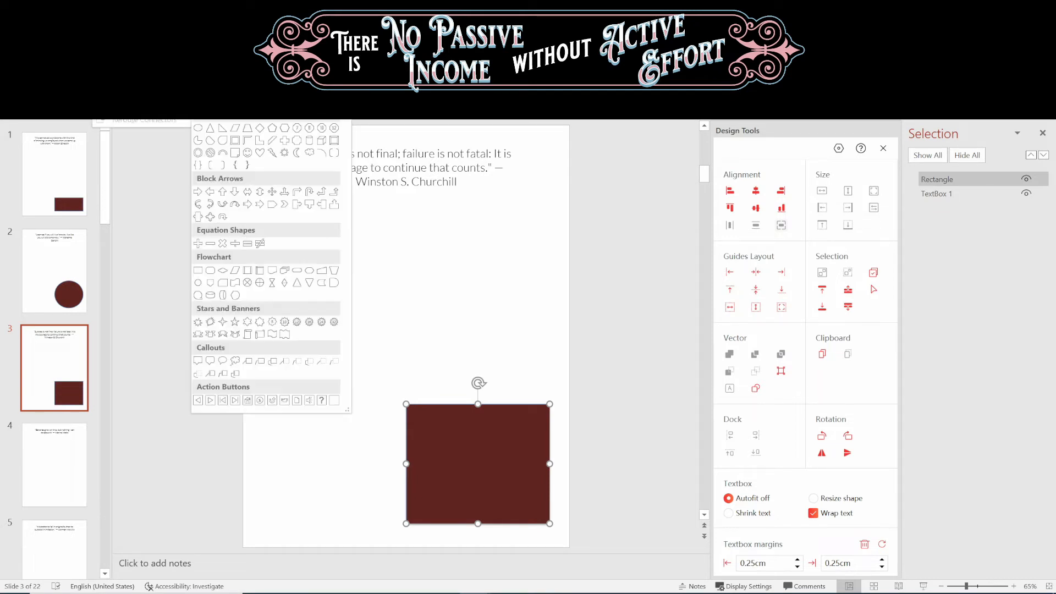
pyautogui.click(284, 127)
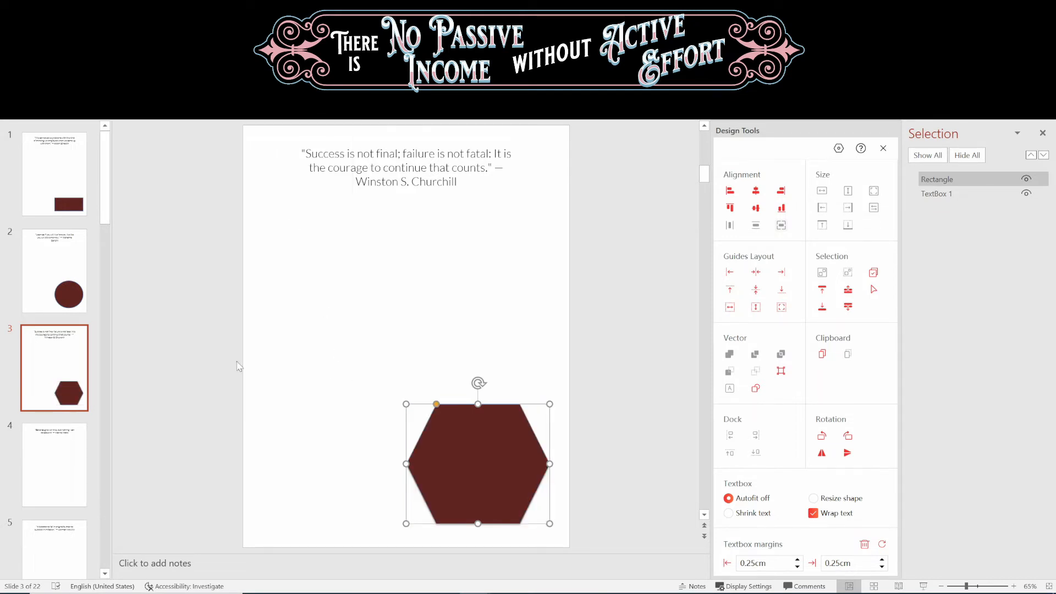
# Paste the rectangle onto slide 4, change it to a pentagon arrow, and enlarge it upward and to the left.
pyautogui.click(55, 465)
pyautogui.rightClick(384, 404)
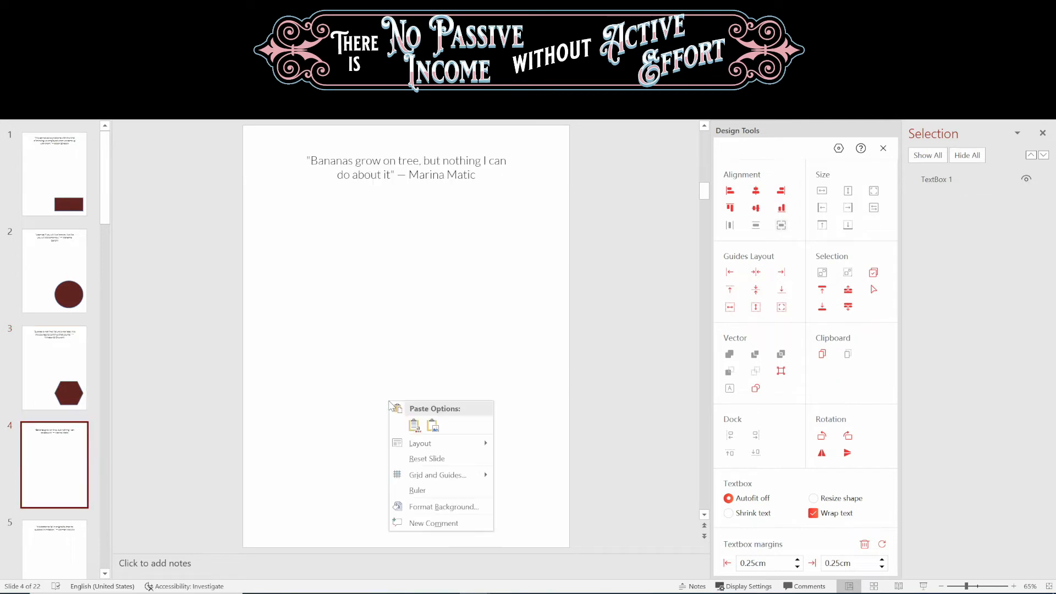
pyautogui.click(426, 424)
pyautogui.moveTo(476, 454); pyautogui.dragTo(495, 376)
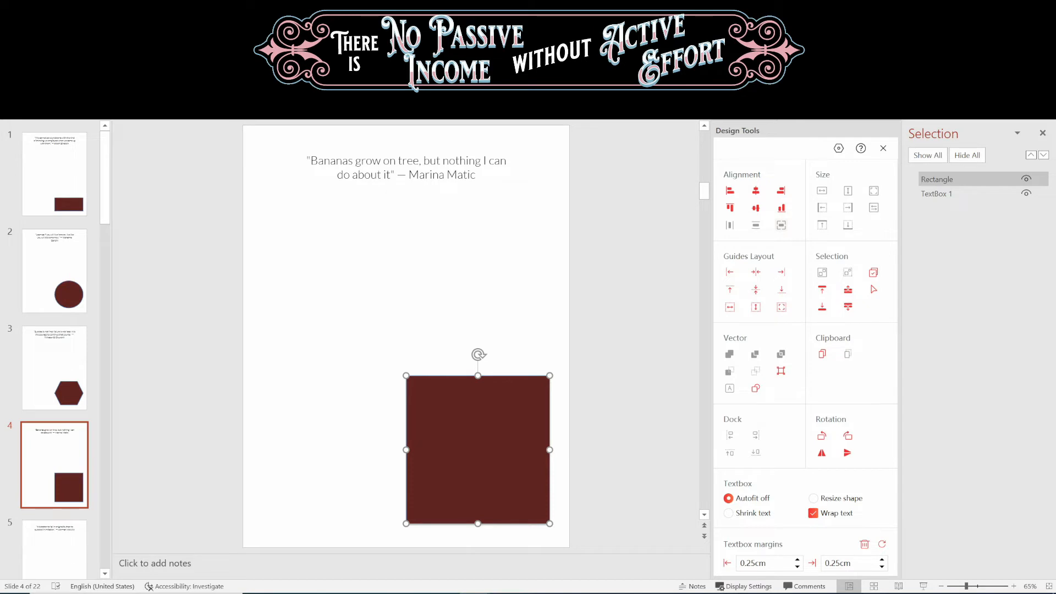
pyautogui.click(117, 74)
pyautogui.moveTo(142, 91)
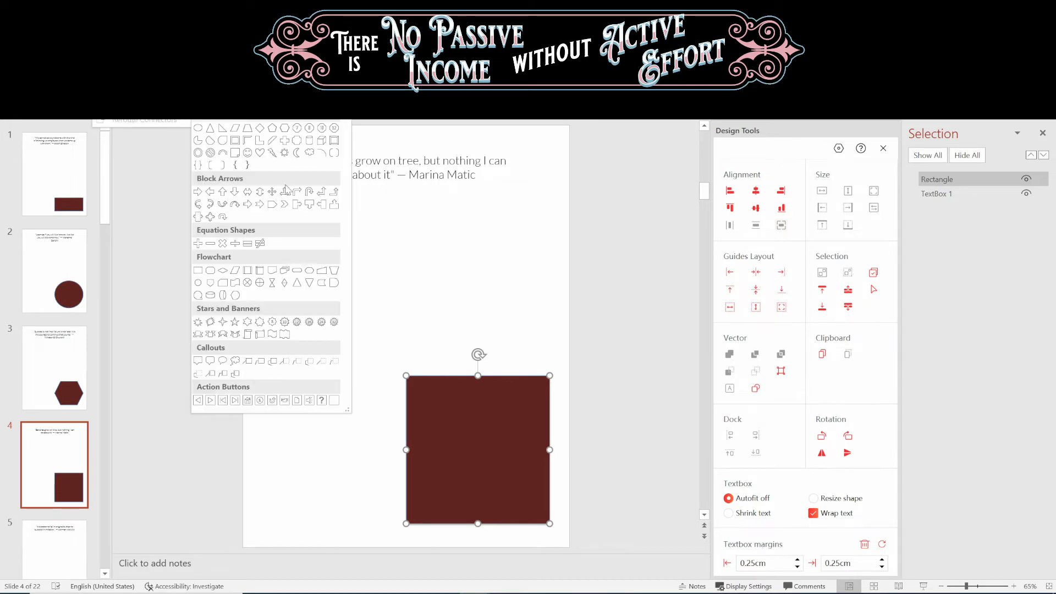
pyautogui.click(271, 206)
pyautogui.moveTo(406, 449); pyautogui.dragTo(332, 450)
pyautogui.click(367, 363)
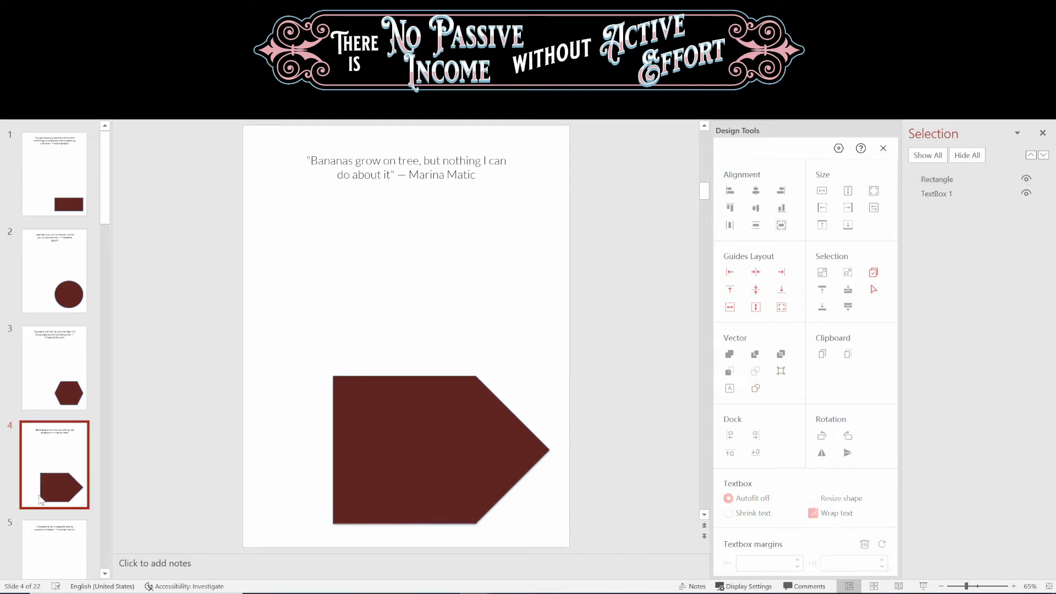
# Duplicate slide 4's pentagon arrow onto the existing slides that follow it with Mega Pack, without mirroring.
pyautogui.click(66, 550)
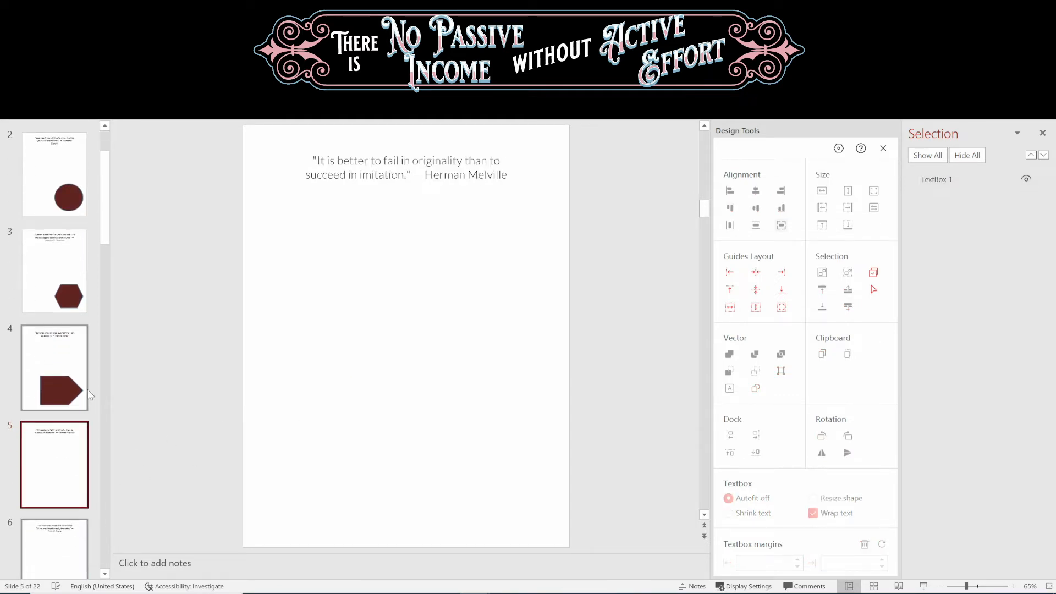
pyautogui.click(60, 380)
pyautogui.click(355, 423)
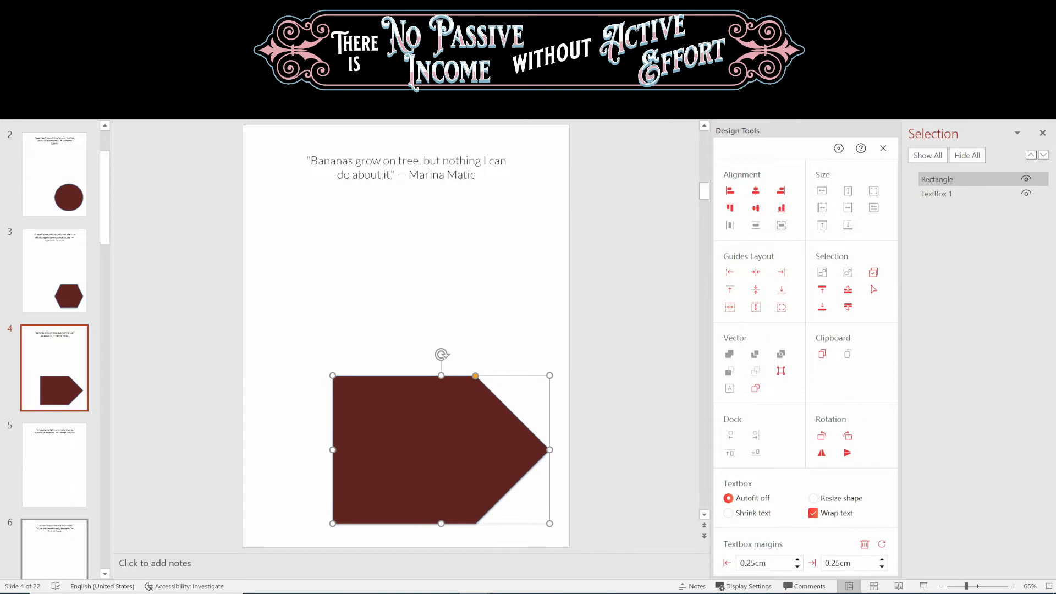
pyautogui.click(687, 83)
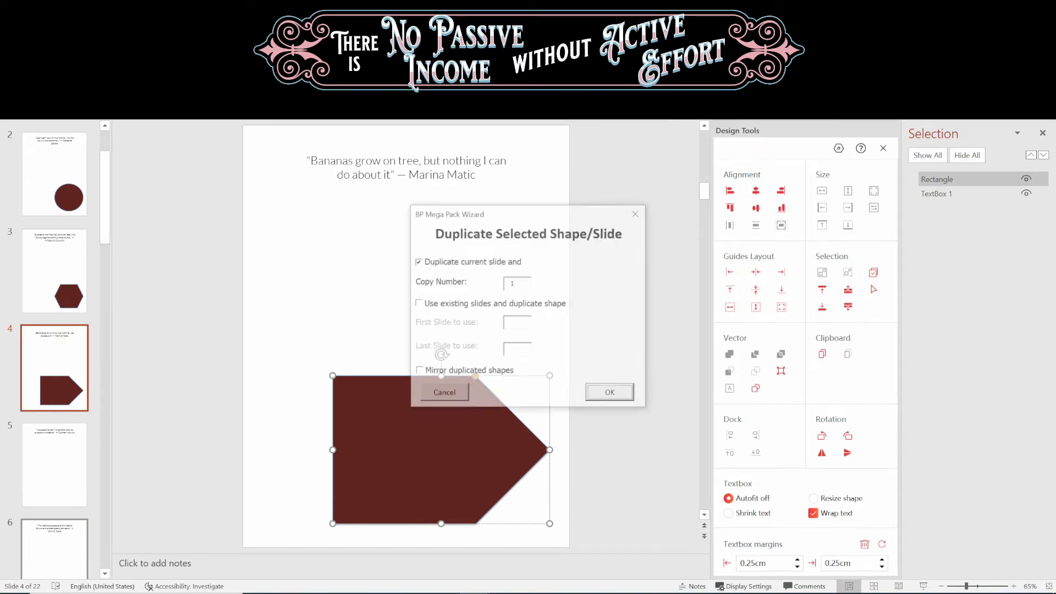
pyautogui.click(457, 304)
pyautogui.press('Tab')
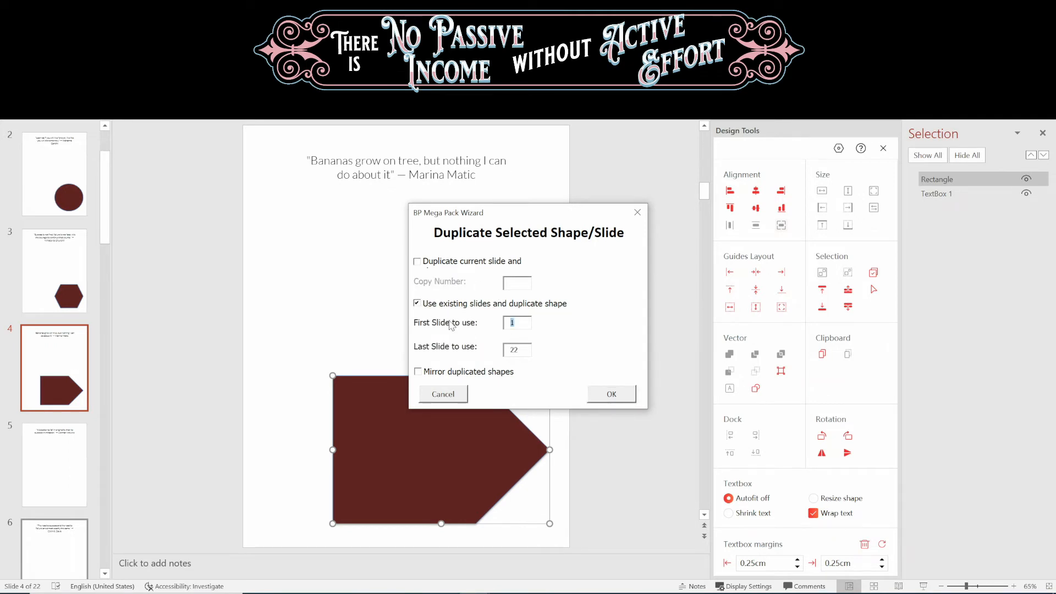
pyautogui.click(600, 390)
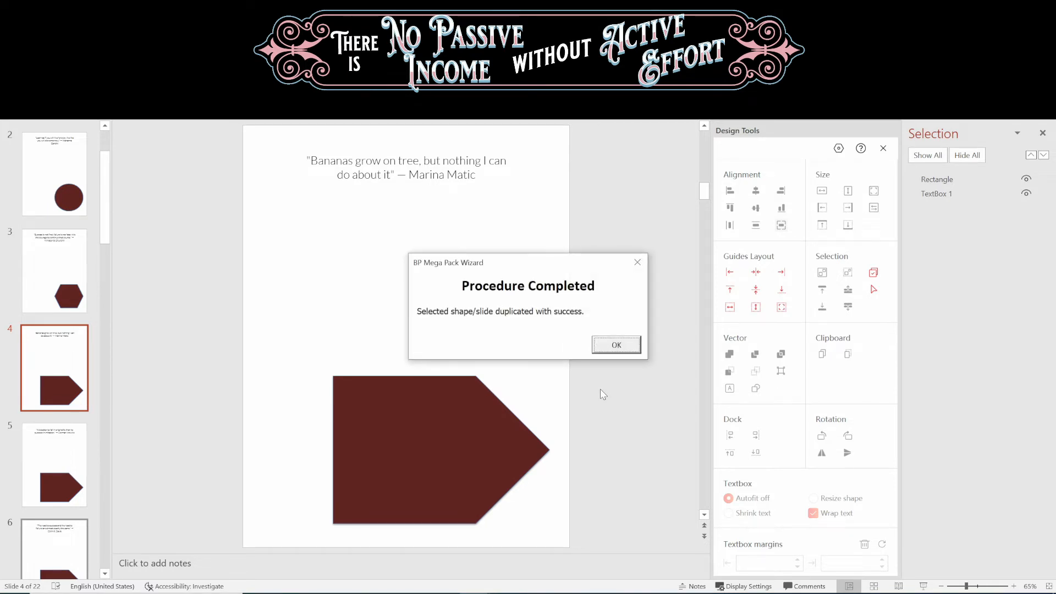
pyautogui.click(617, 348)
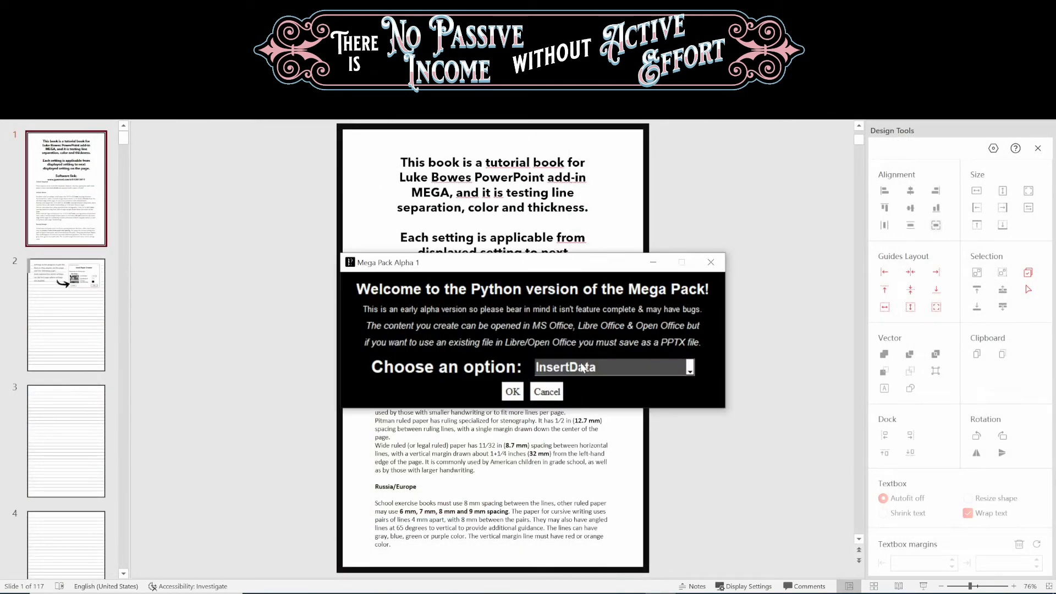
# Examine the InsertData import settings for adding prompts to an existing presentation in Mega Pack Alpha, and cancel them.
pyautogui.click(513, 392)
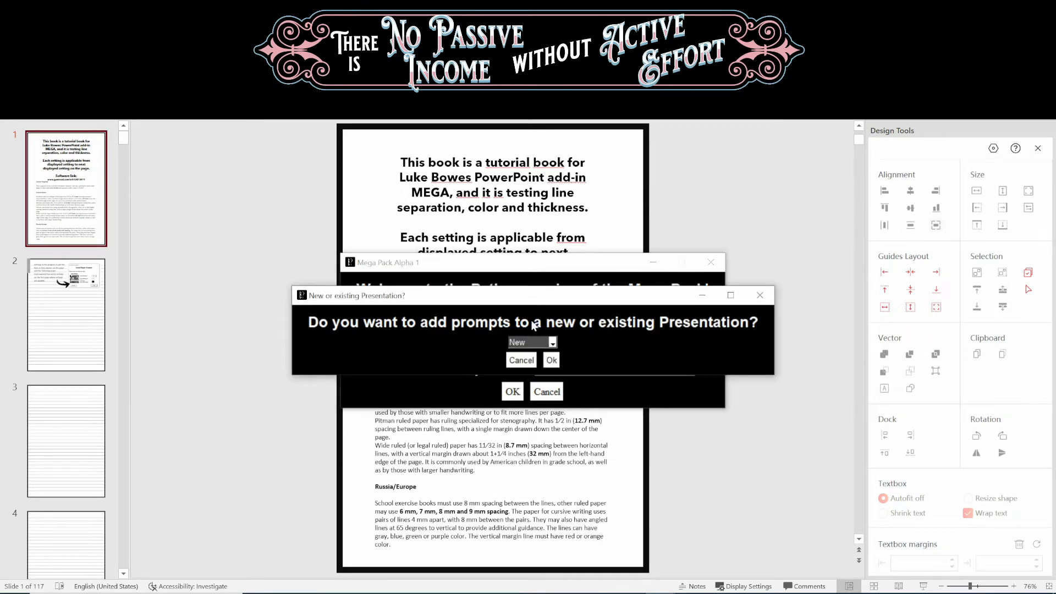
pyautogui.click(552, 344)
pyautogui.click(543, 357)
pyautogui.click(553, 343)
pyautogui.click(542, 365)
pyautogui.click(553, 343)
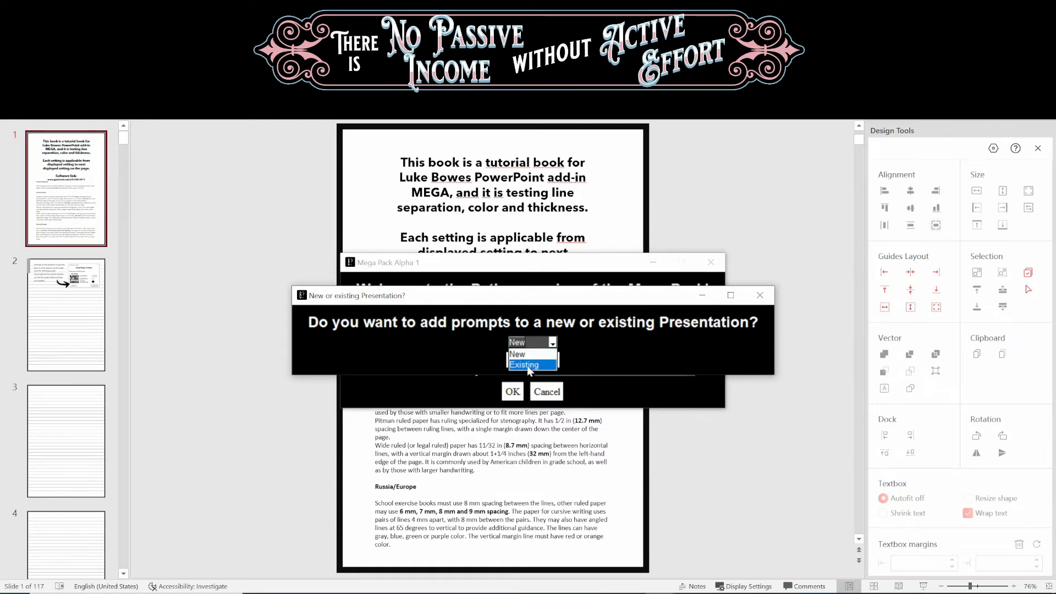
pyautogui.click(529, 367)
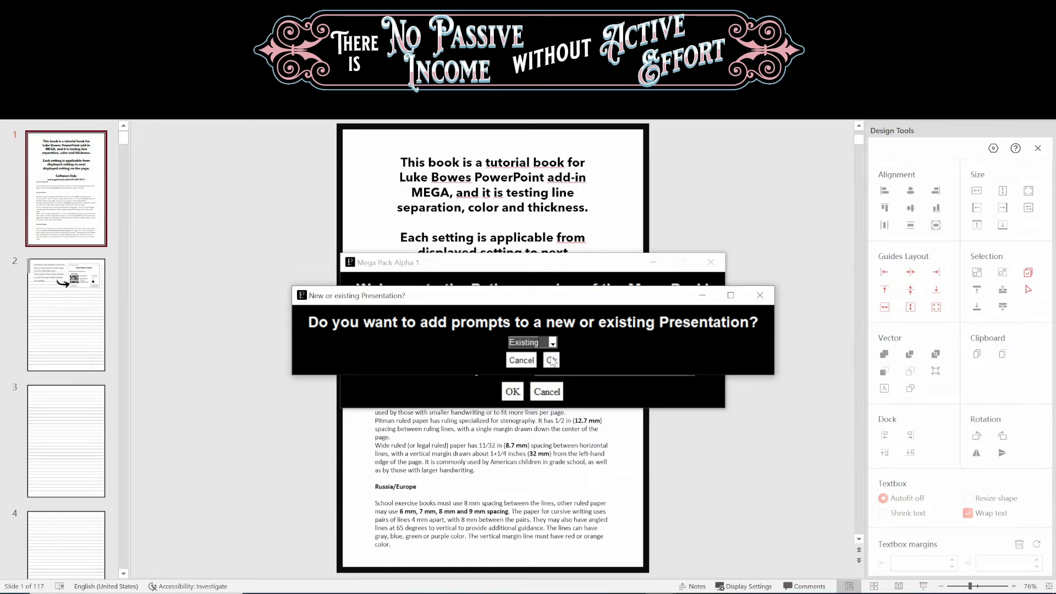
pyautogui.click(552, 361)
pyautogui.click(551, 360)
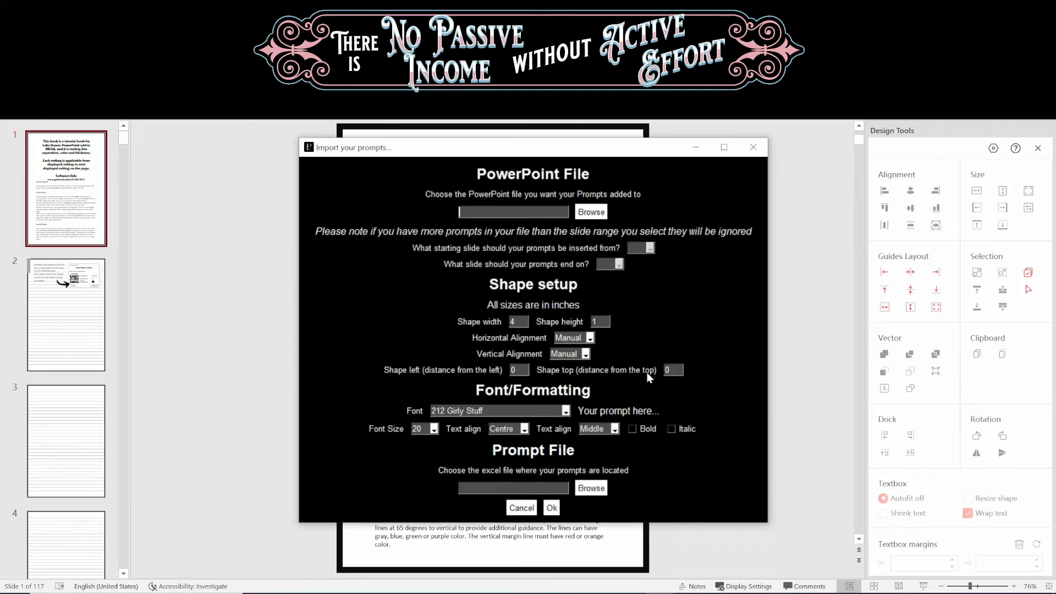
pyautogui.click(532, 509)
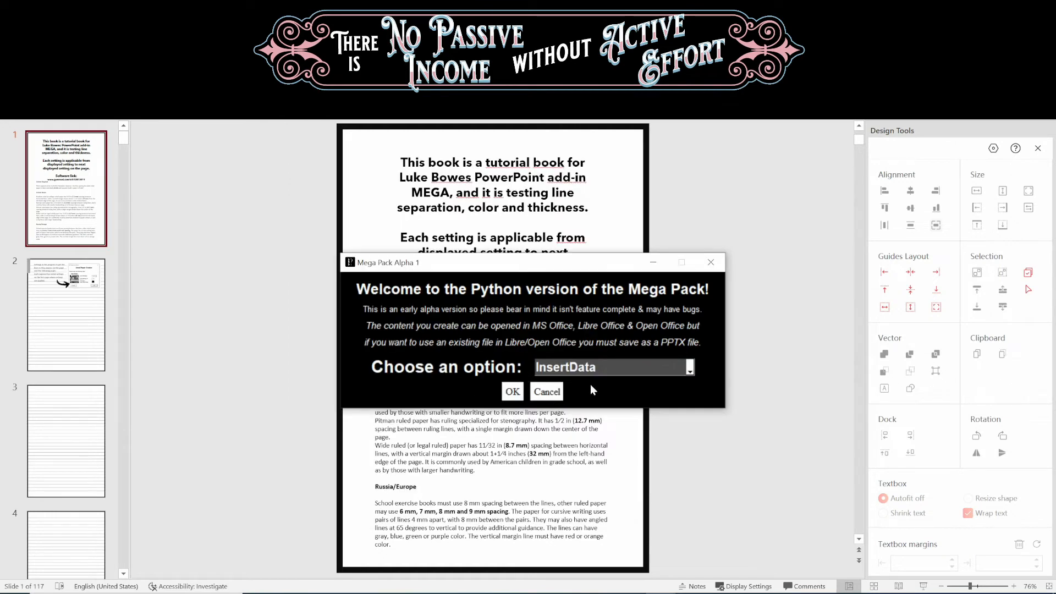
# Start InsertData in Mega Pack Alpha for adding prompts to an existing shape in an existing presentation.
pyautogui.click(570, 368)
pyautogui.click(569, 446)
pyautogui.click(512, 391)
pyautogui.click(552, 345)
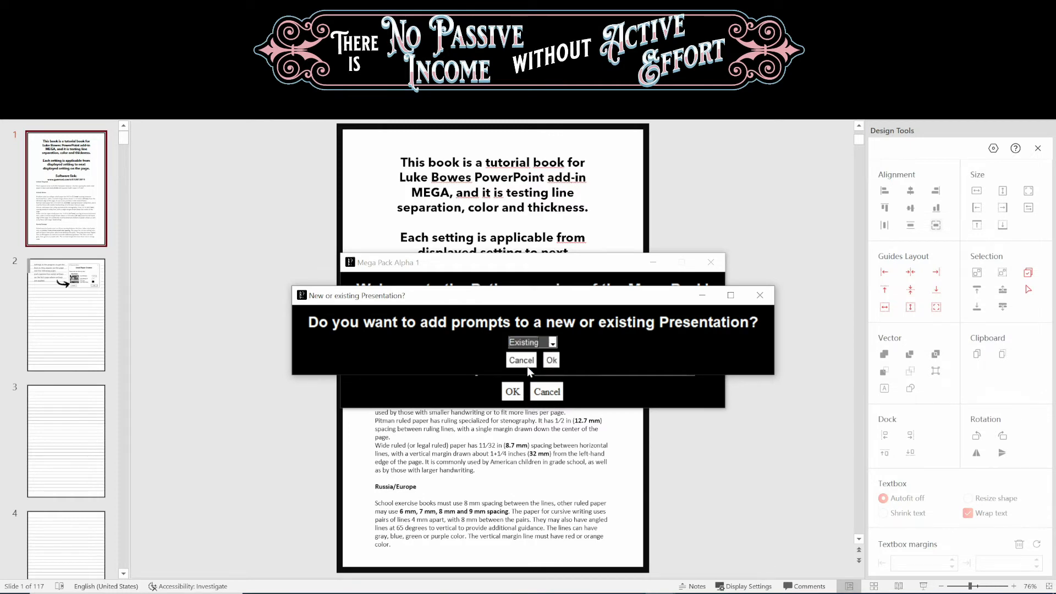
pyautogui.click(551, 364)
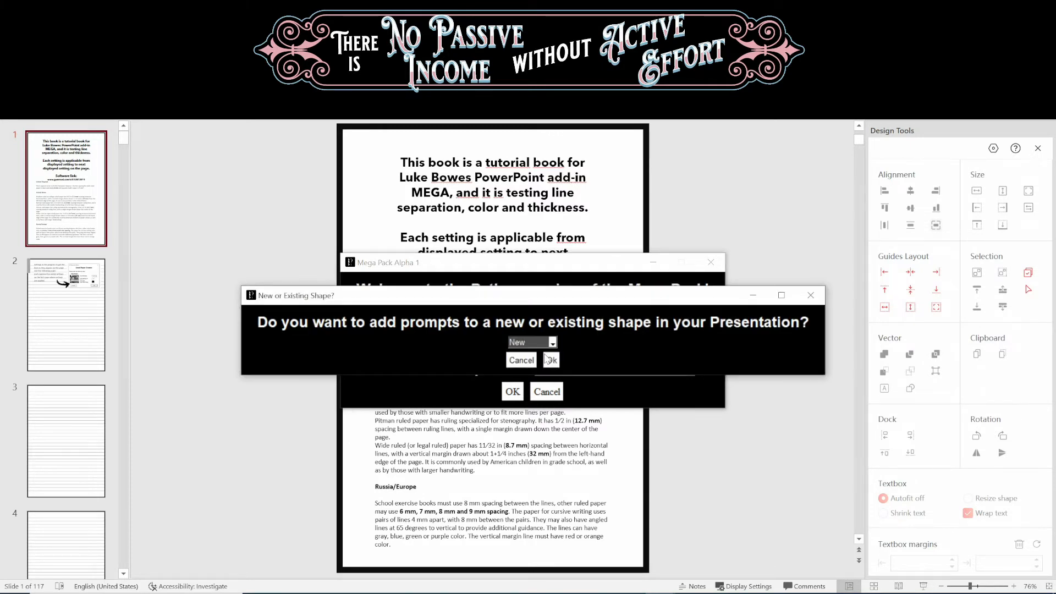
pyautogui.click(535, 365)
pyautogui.click(550, 363)
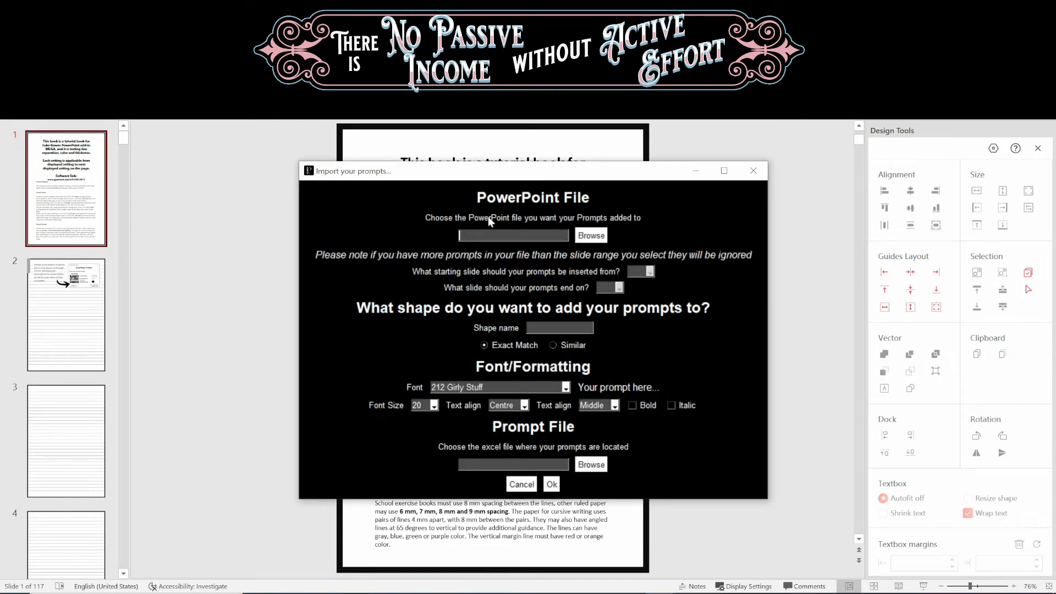
# Choose prompts.pptx as the presentation receiving the prompts and set the slide range to 1 through 22.
pyautogui.click(599, 235)
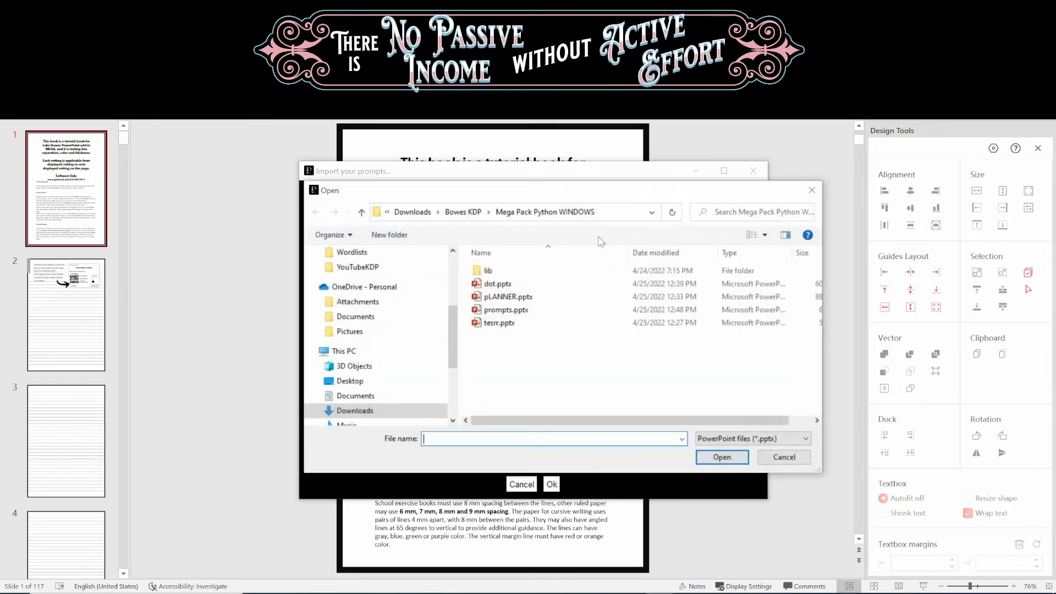
pyautogui.doubleClick(428, 266)
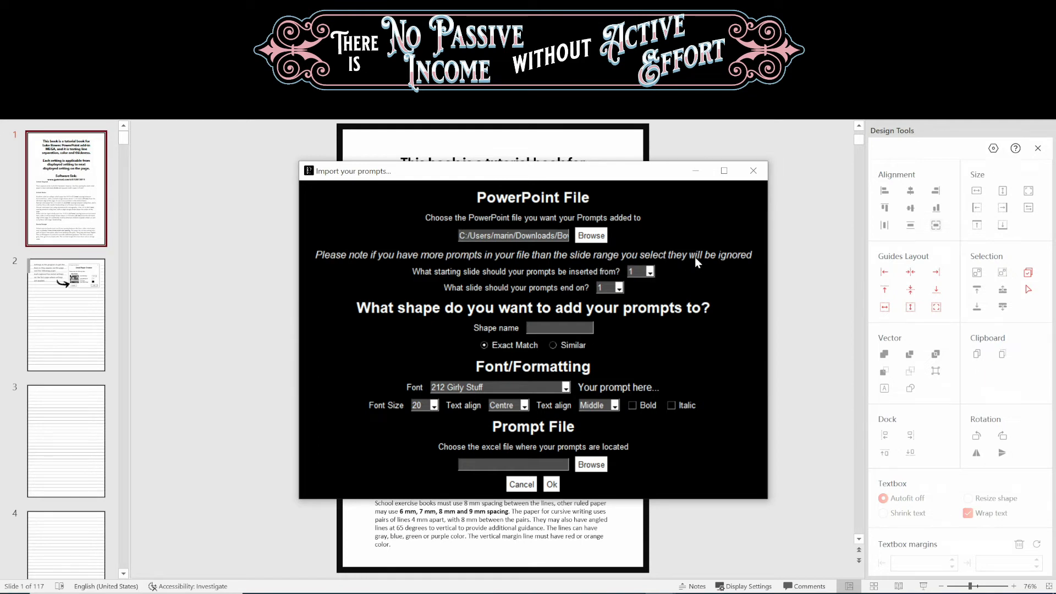
pyautogui.click(619, 288)
pyautogui.moveTo(623, 335); pyautogui.dragTo(622, 385)
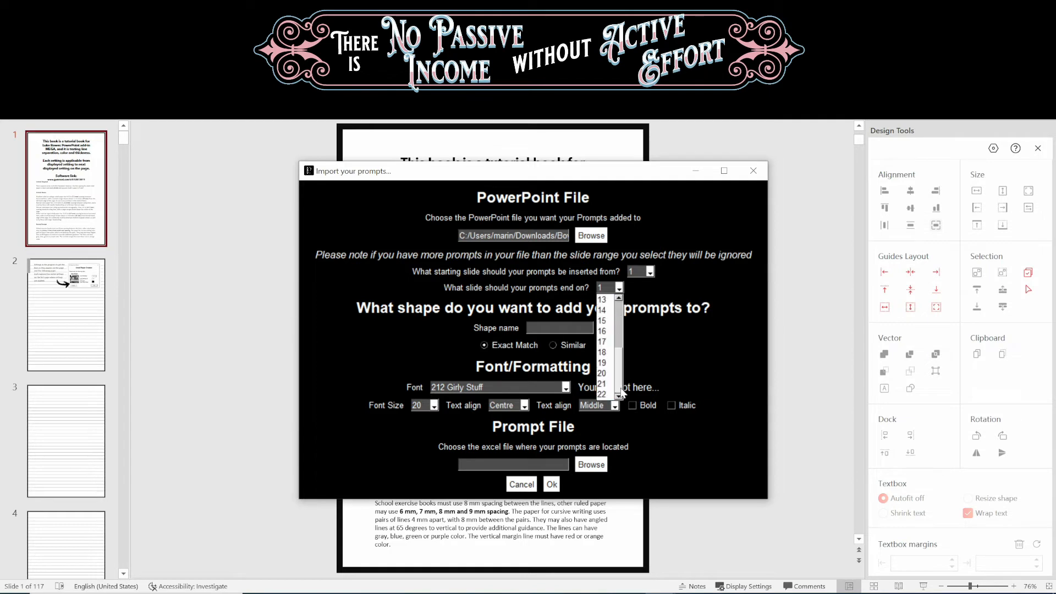
pyautogui.click(604, 393)
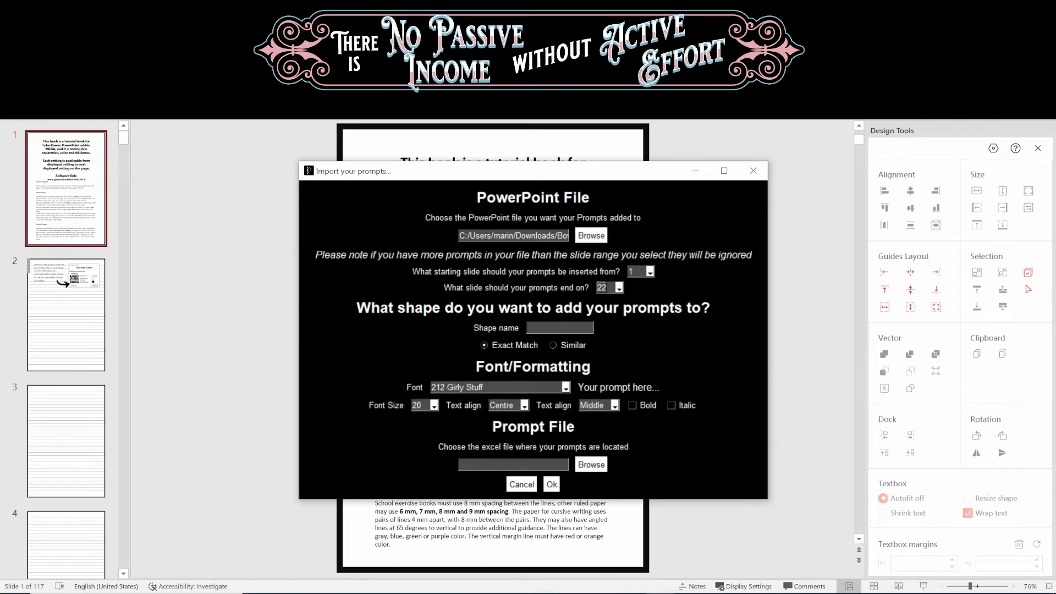
# Set the target shape name to Rectangle and format the prompts in the Gemstone font at size 20.
pyautogui.write('Rectangle')
pyautogui.click(565, 387)
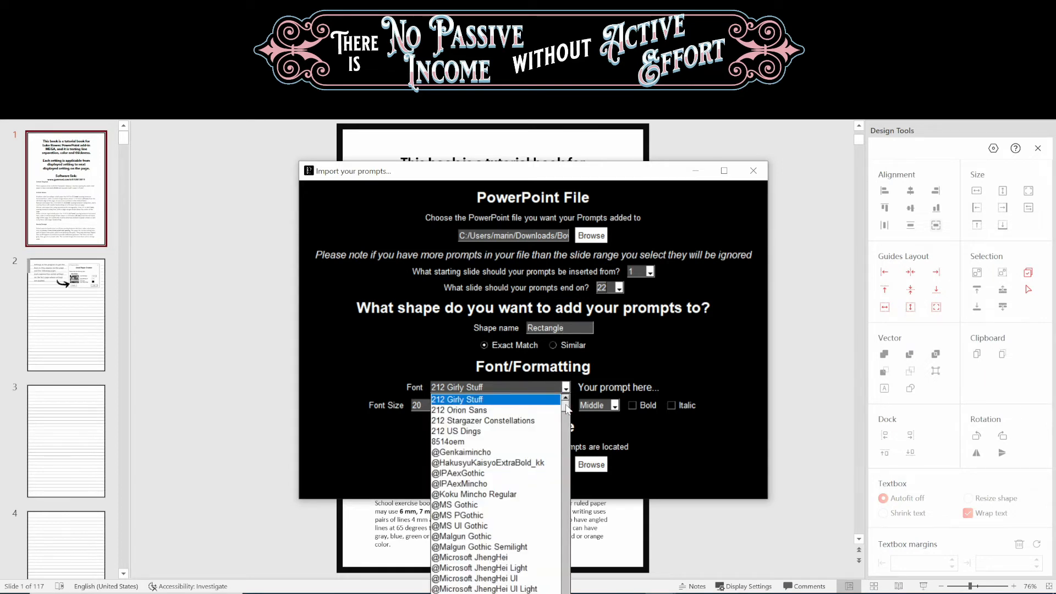
pyautogui.moveTo(566, 410); pyautogui.dragTo(554, 484)
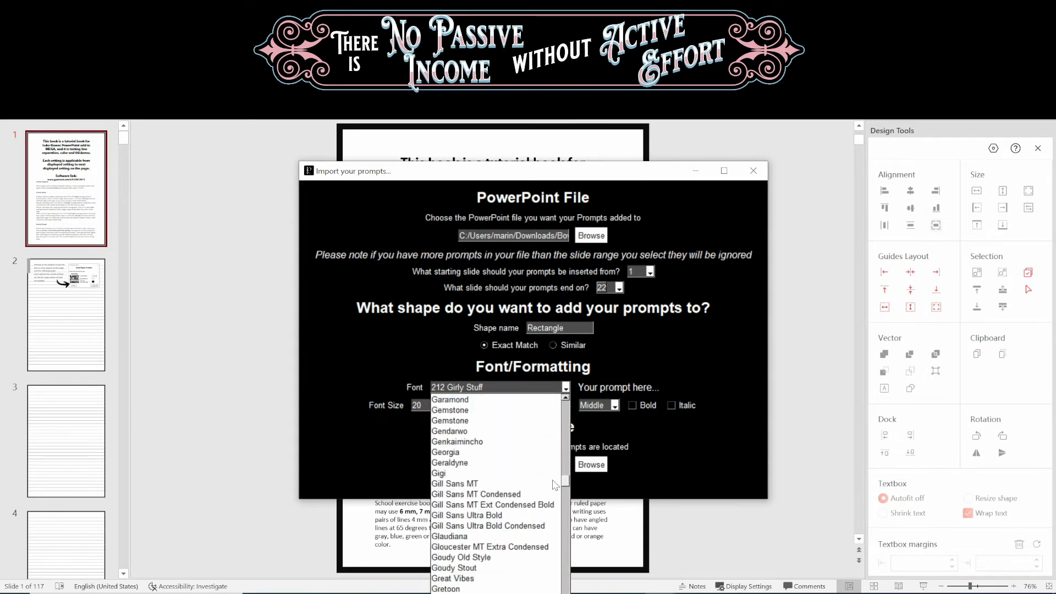
pyautogui.click(464, 420)
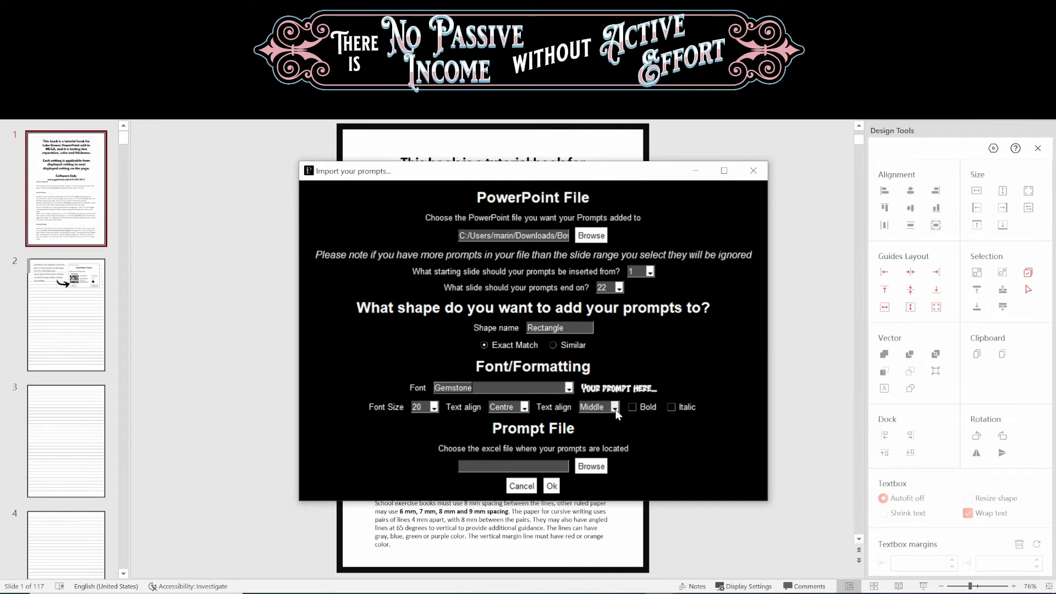
pyautogui.click(434, 406)
pyautogui.click(433, 407)
# Choose PROMPTS.xlsx as the prompt file and run the import into the existing shapes.
pyautogui.click(589, 466)
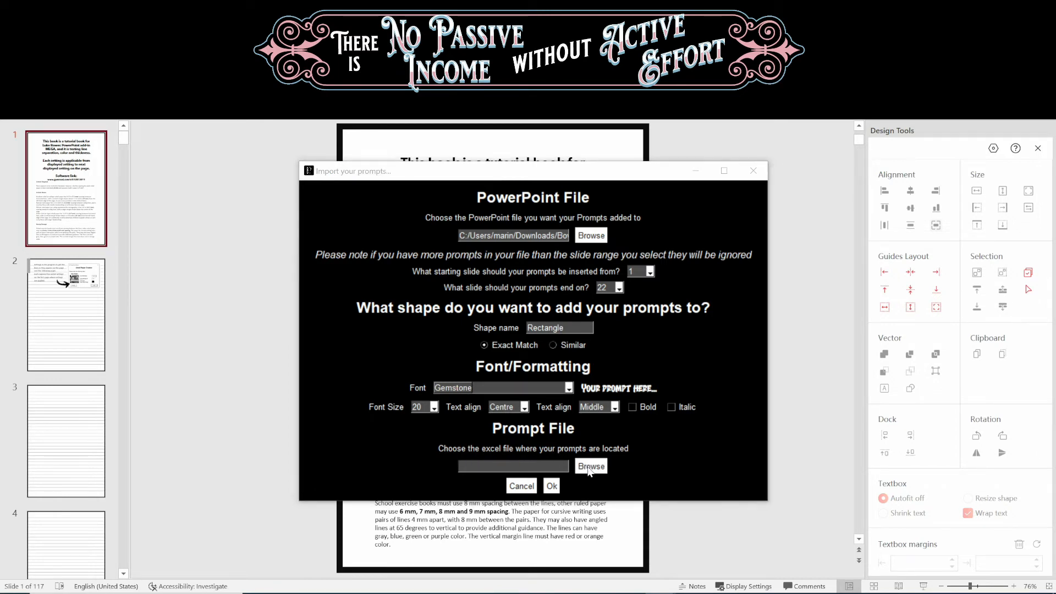
pyautogui.click(507, 284)
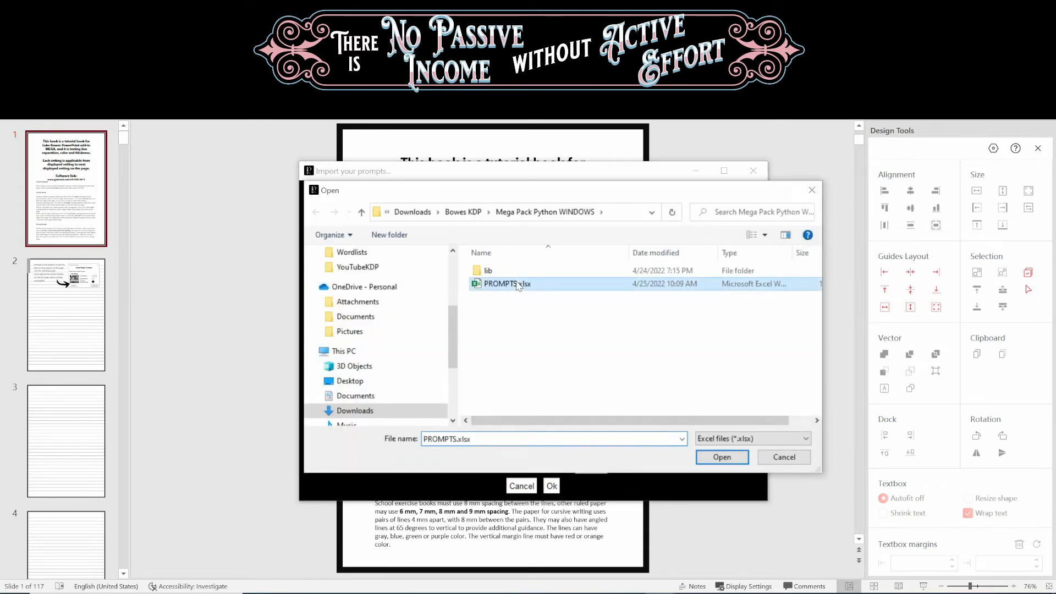
pyautogui.click(709, 459)
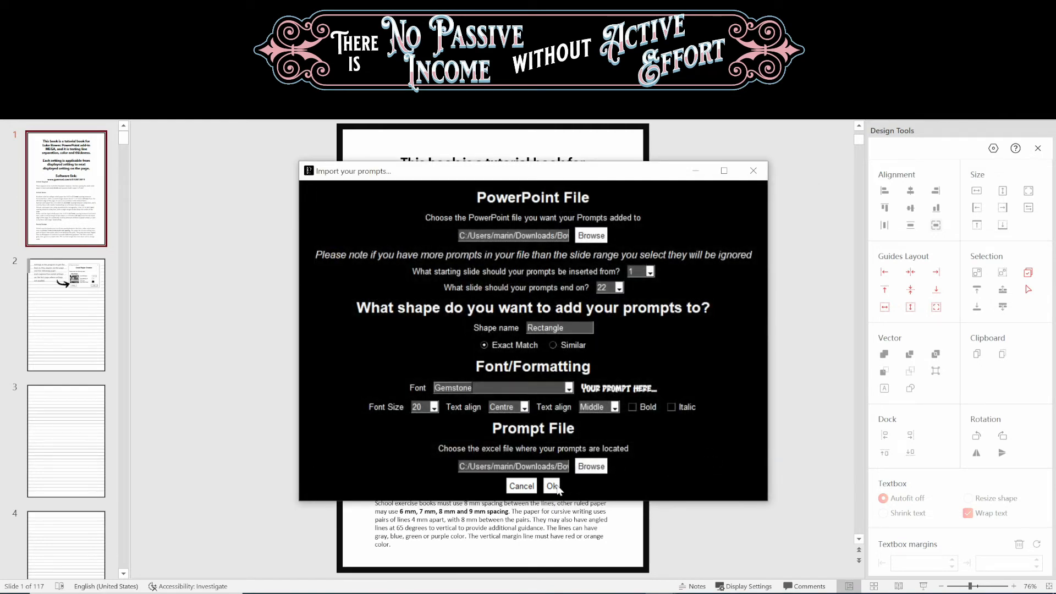
pyautogui.click(552, 486)
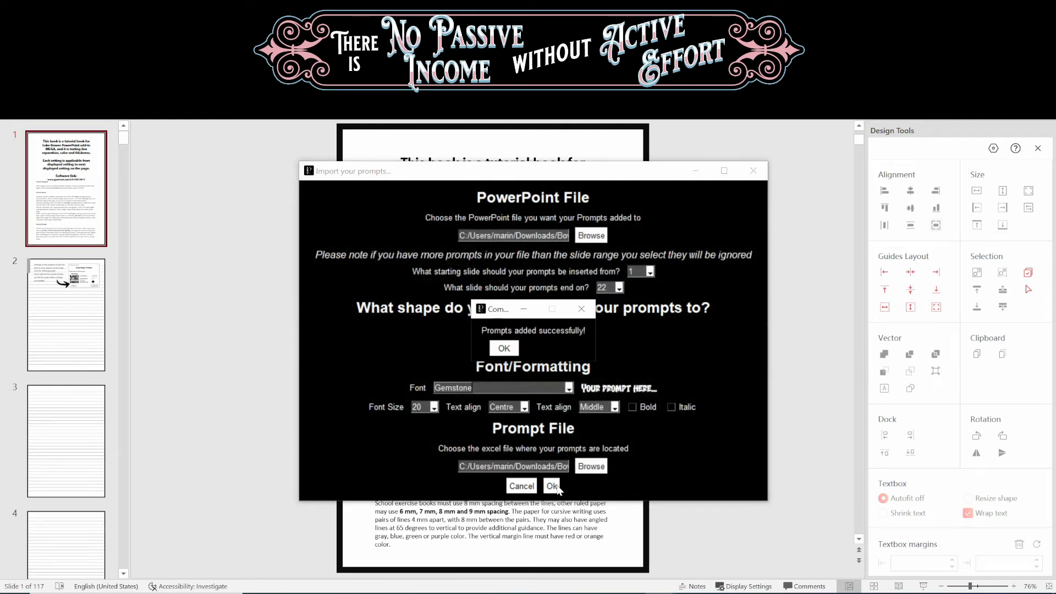
pyautogui.click(504, 348)
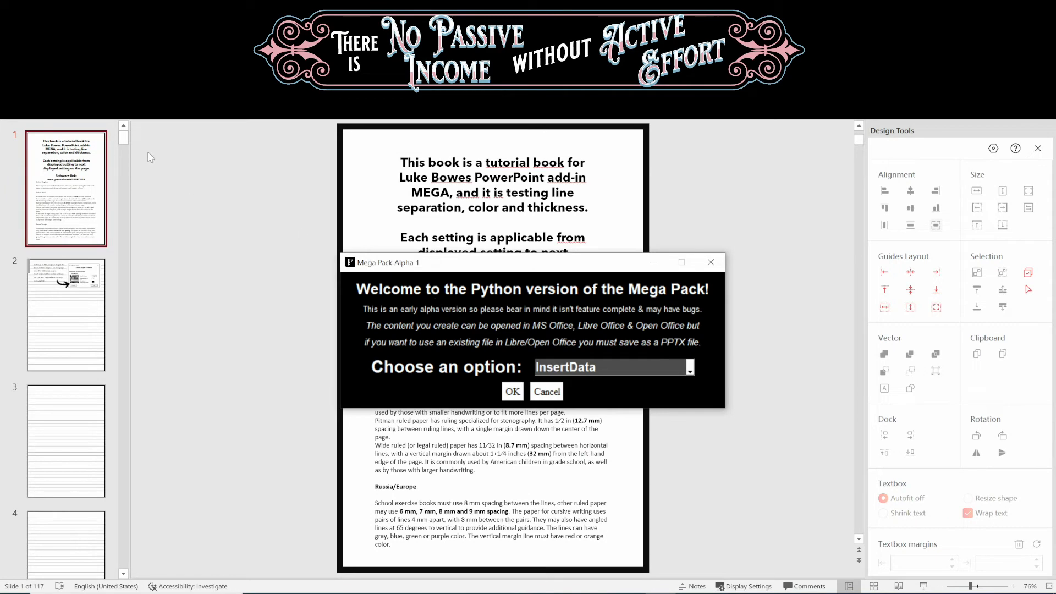
# Open the updated prompts.pptx in PowerPoint and compare its first slide's quote with the Excel prompt list.
pyautogui.click(18, 31)
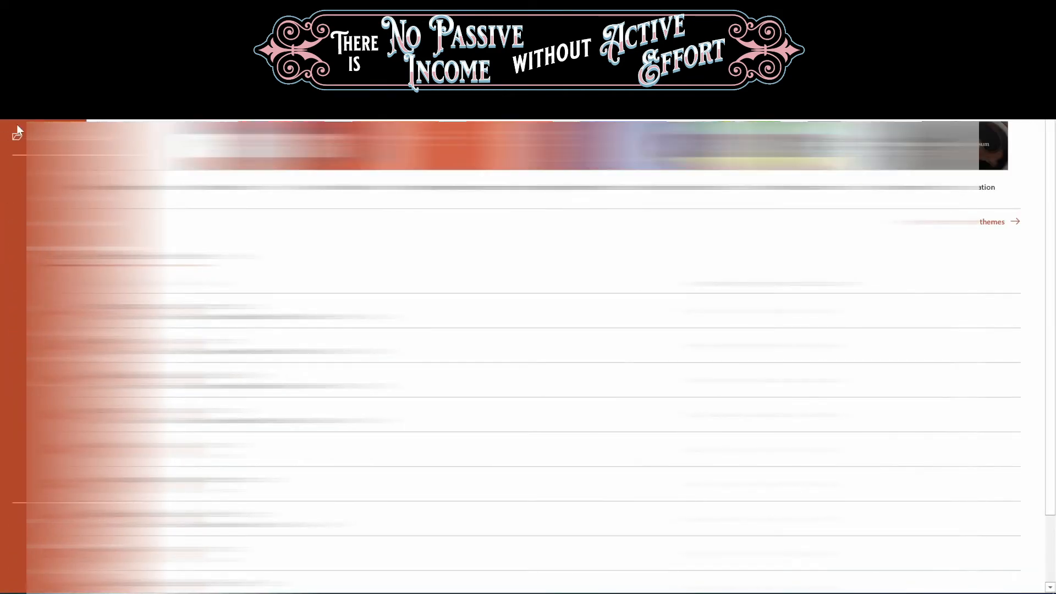
pyautogui.click(163, 313)
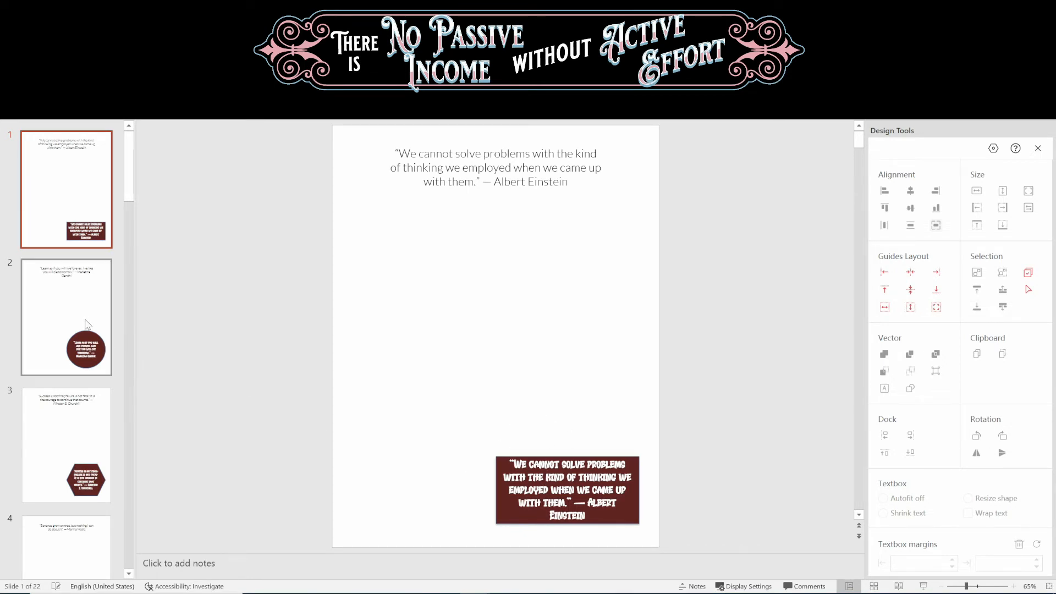
pyautogui.click(599, 592)
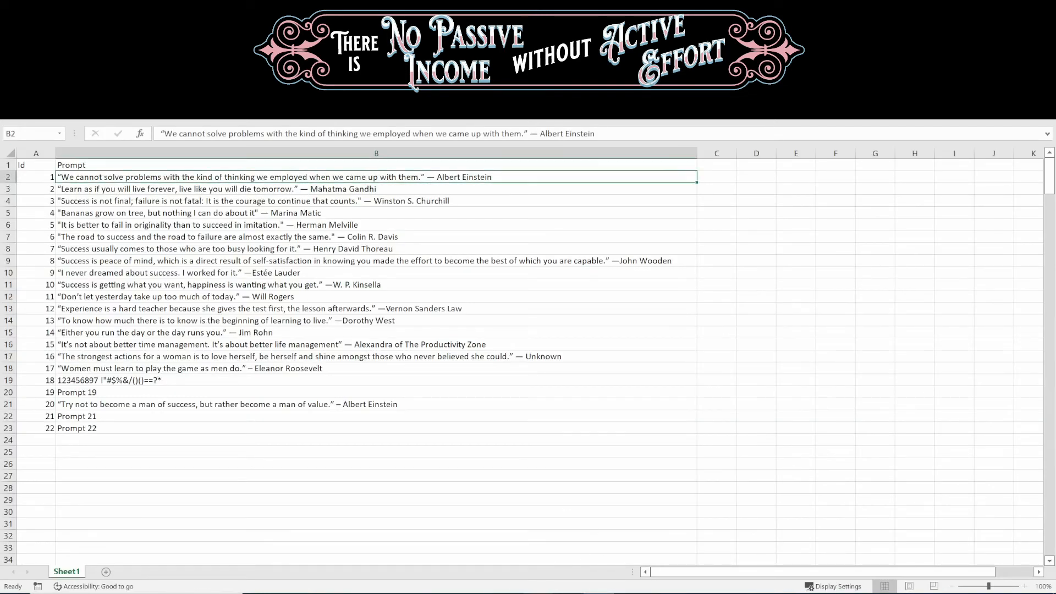
pyautogui.click(477, 593)
pyautogui.click(542, 544)
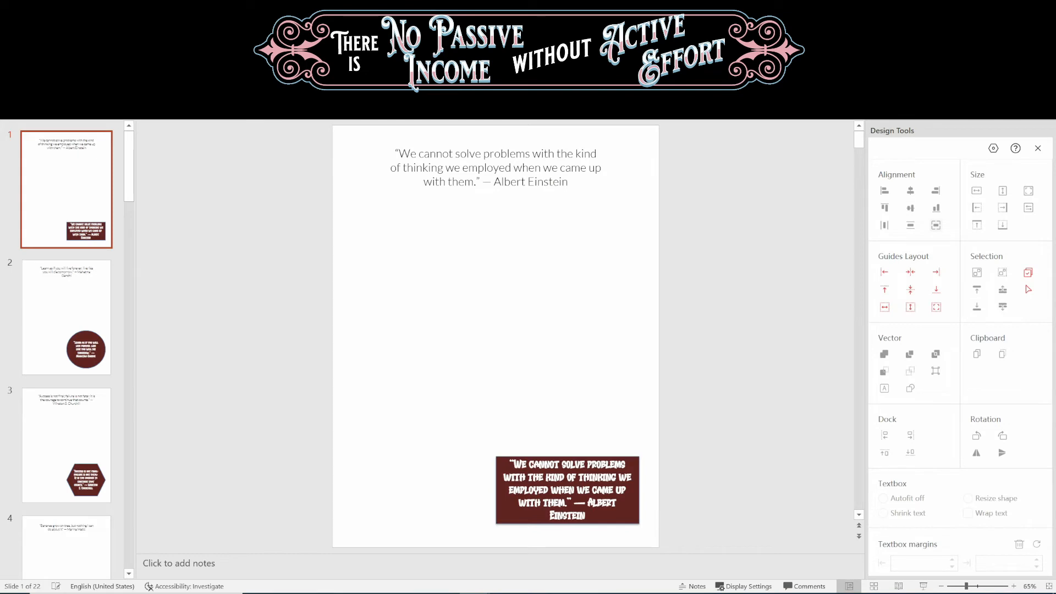
# Check the imported quotes inside the shapes on slides 2 through 16.
pyautogui.click(104, 334)
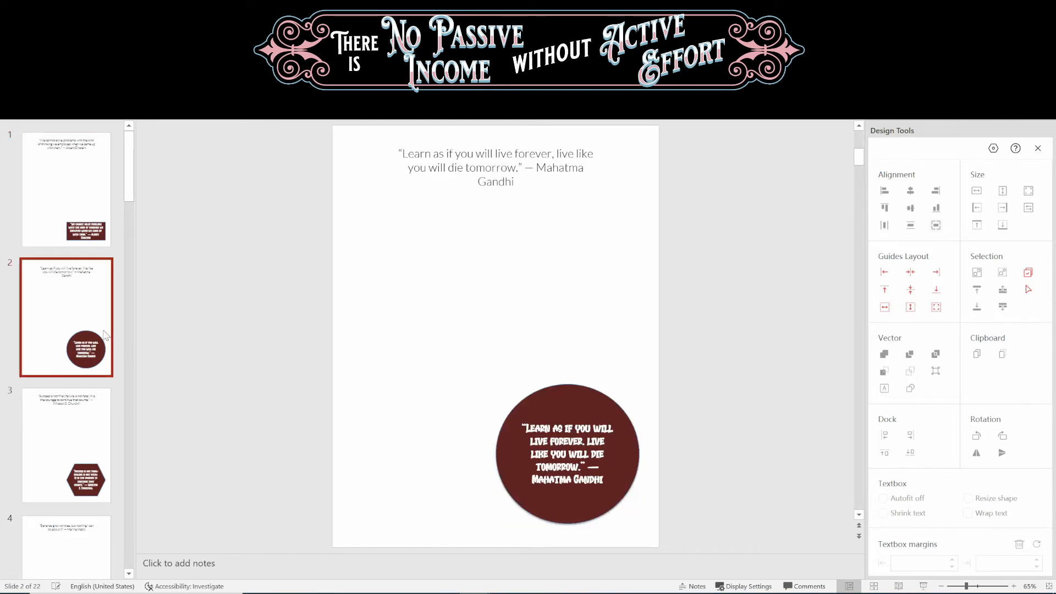
pyautogui.click(85, 452)
pyautogui.click(80, 519)
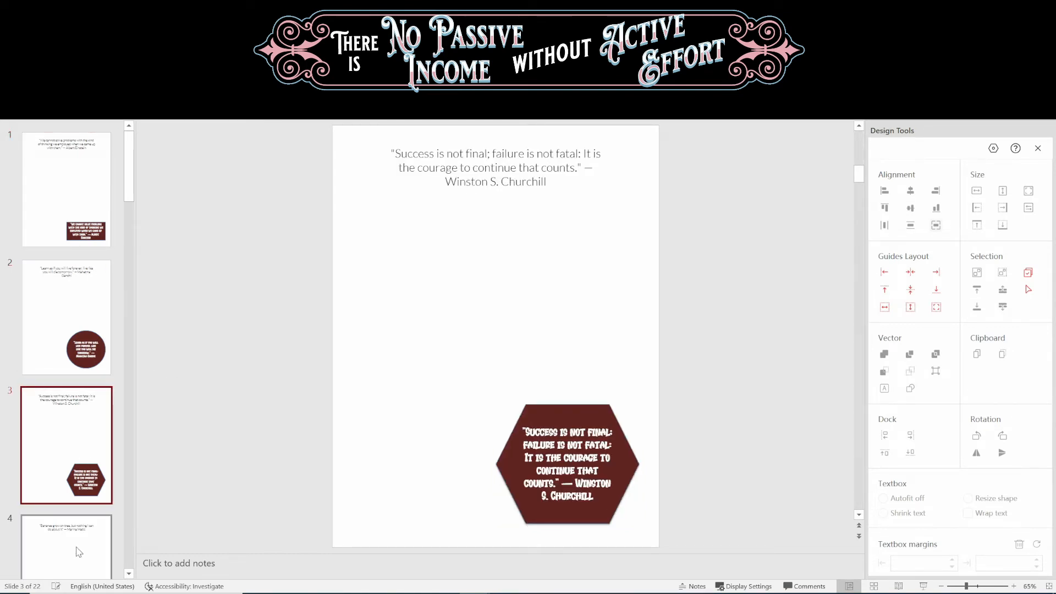
pyautogui.click(79, 550)
pyautogui.click(77, 538)
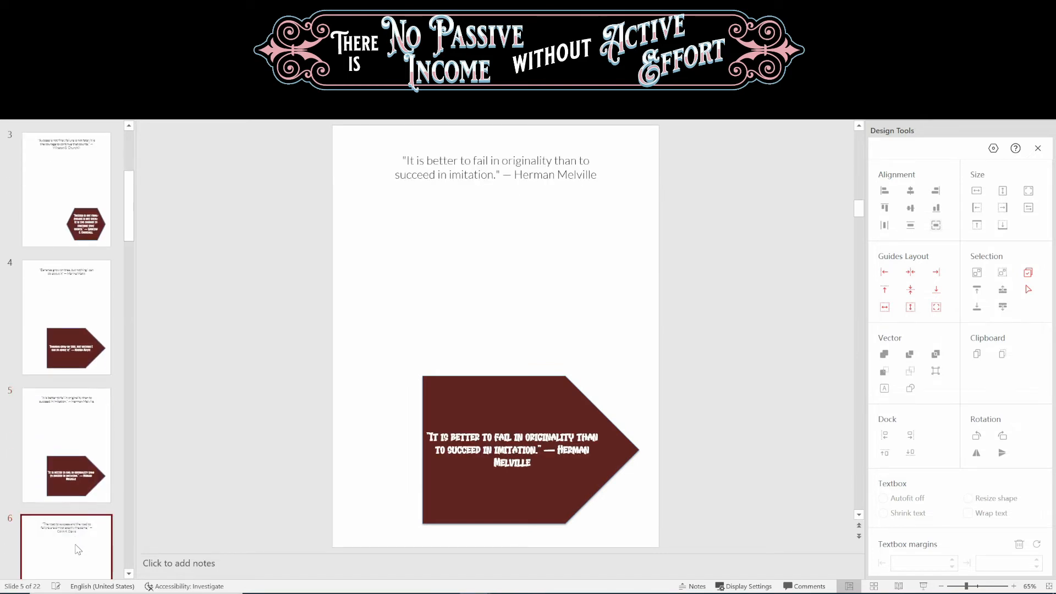
pyautogui.click(79, 539)
pyautogui.click(82, 539)
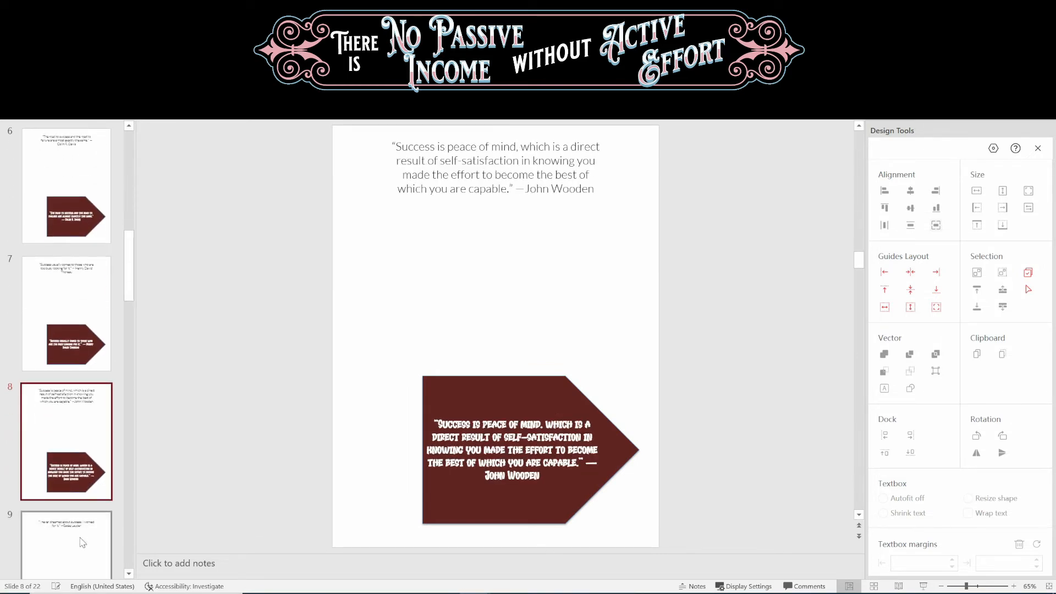
pyautogui.click(81, 539)
pyautogui.click(81, 540)
pyautogui.click(81, 546)
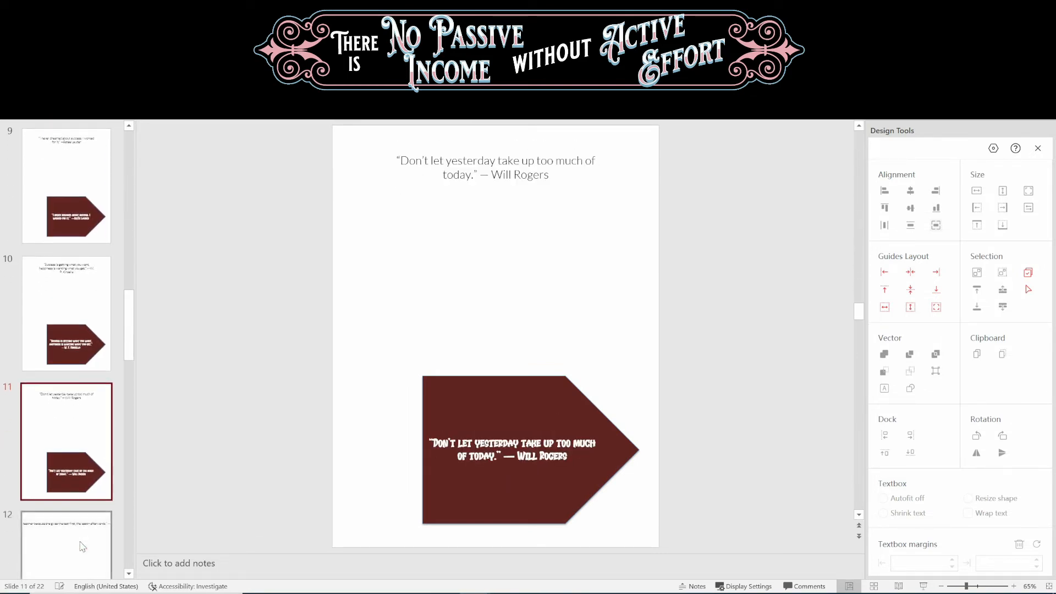
pyautogui.click(81, 546)
pyautogui.click(82, 546)
pyautogui.click(82, 546)
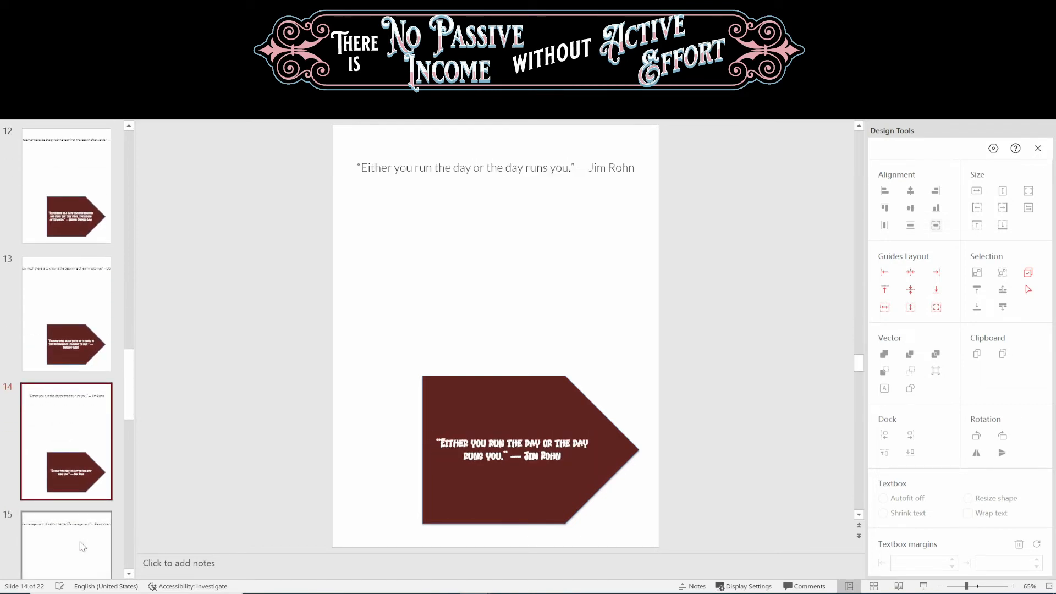
pyautogui.click(82, 546)
pyautogui.click(82, 546)
# Move slide 16's pentagon arrow with its quote toward the page centre and back near the lower-right corner.
pyautogui.click(471, 431)
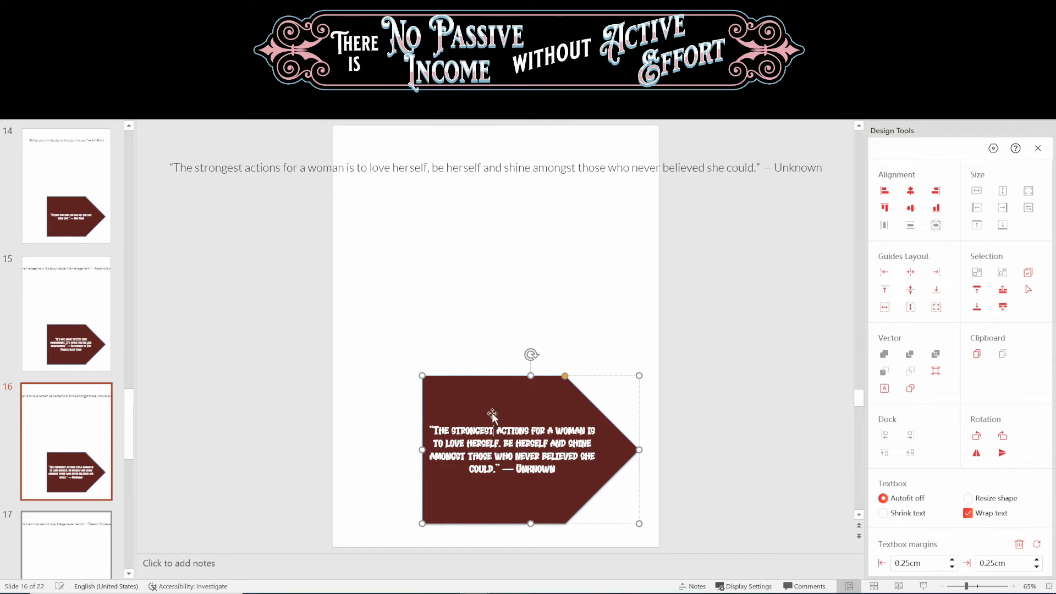
pyautogui.moveTo(491, 395); pyautogui.dragTo(442, 304)
pyautogui.moveTo(445, 340); pyautogui.dragTo(452, 378)
pyautogui.click(451, 295)
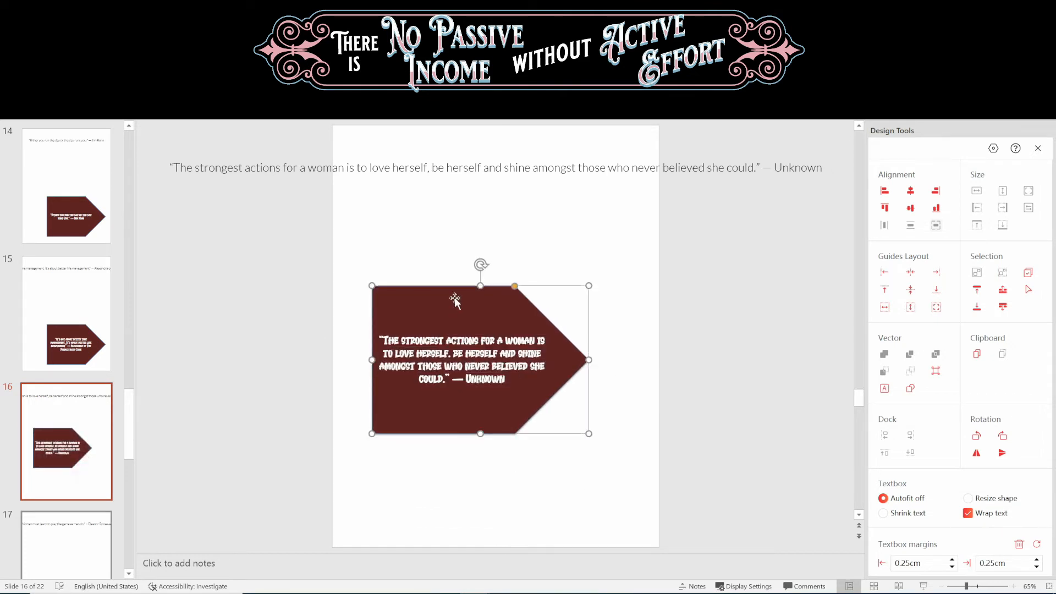
pyautogui.click(447, 235)
pyautogui.moveTo(446, 304); pyautogui.dragTo(489, 391)
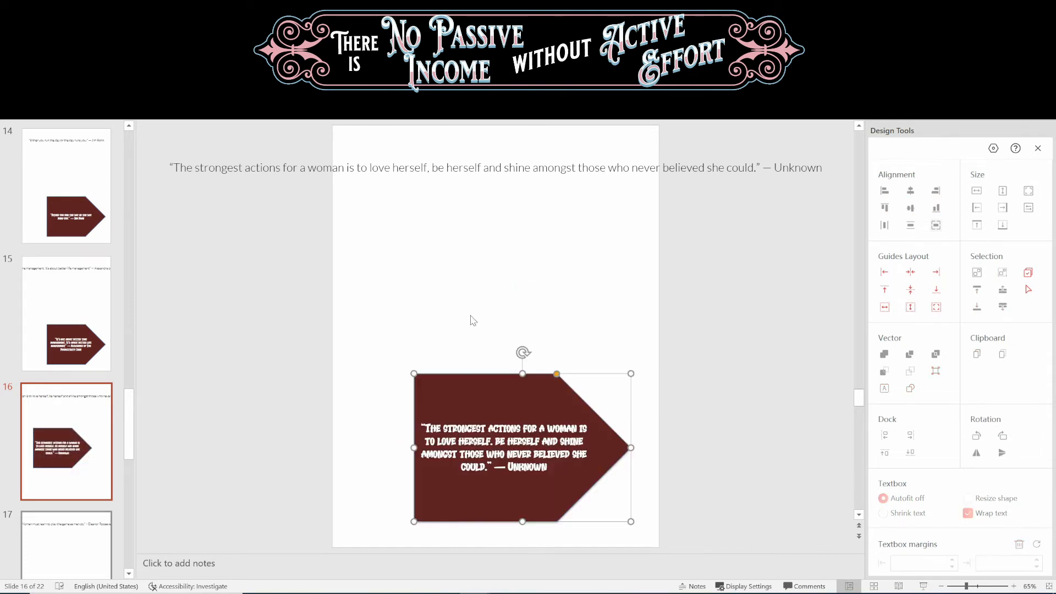
pyautogui.click(476, 388)
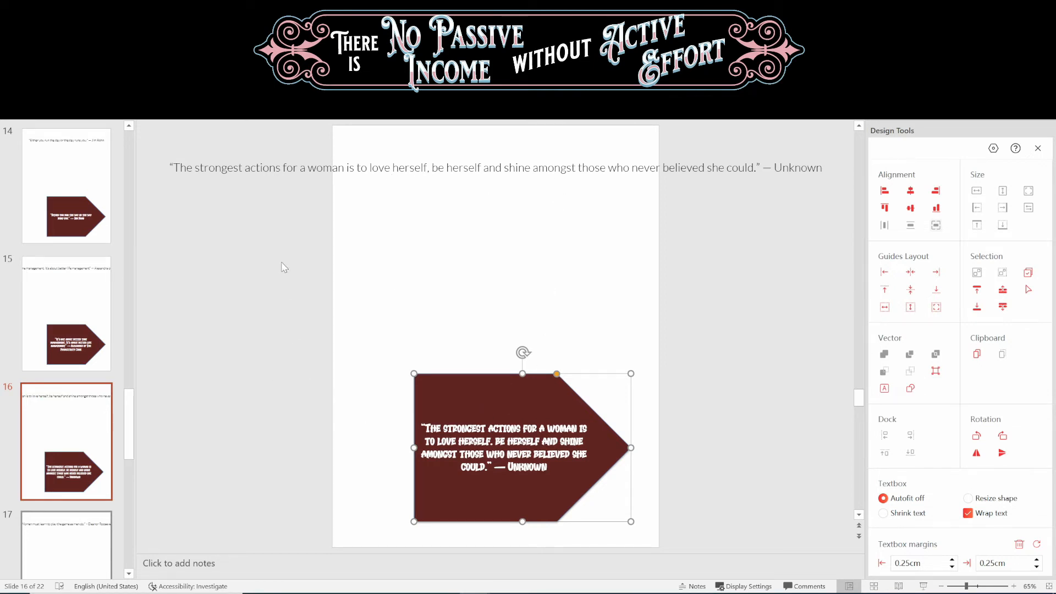
# Close prompts.pptx and save its changes.
pyautogui.click(65, 413)
pyautogui.scroll(-2, 65, 412)
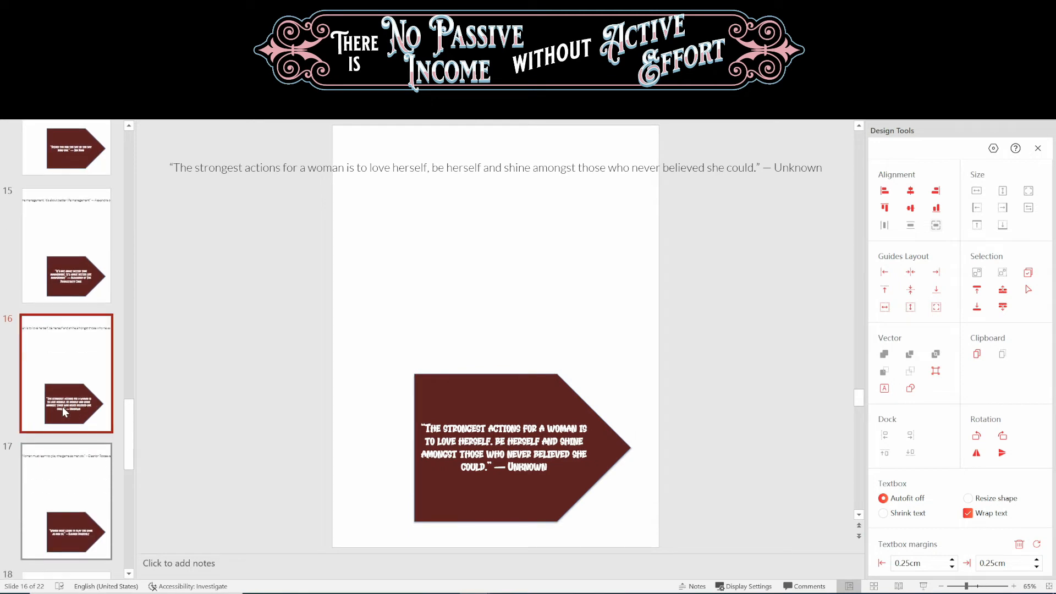
pyautogui.scroll(-2, 65, 412)
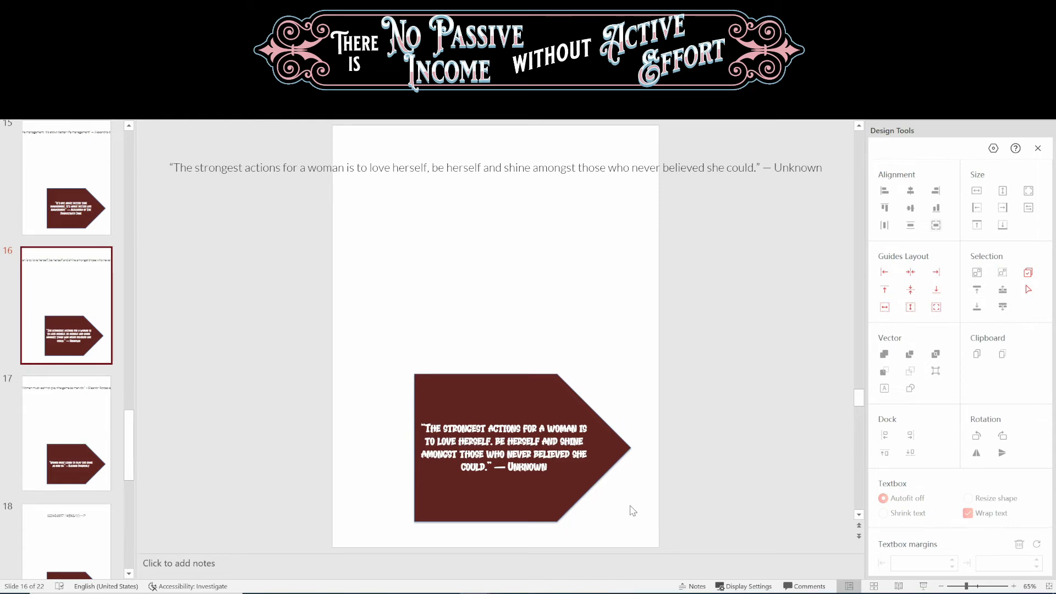
pyautogui.click(659, 367)
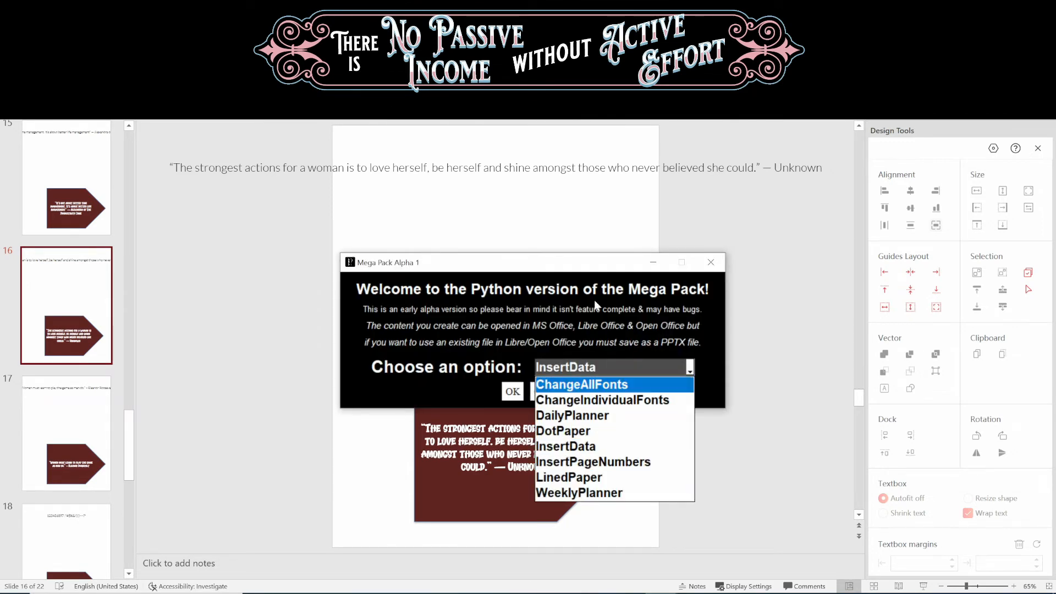
pyautogui.click(593, 215)
pyautogui.hotkey('alt', 'F4')
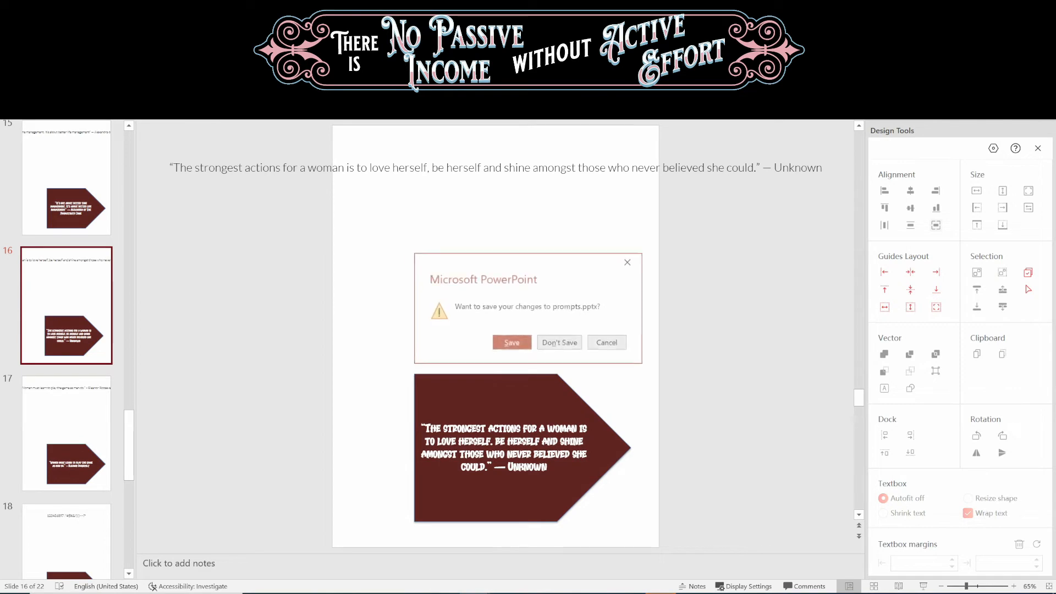
pyautogui.click(525, 345)
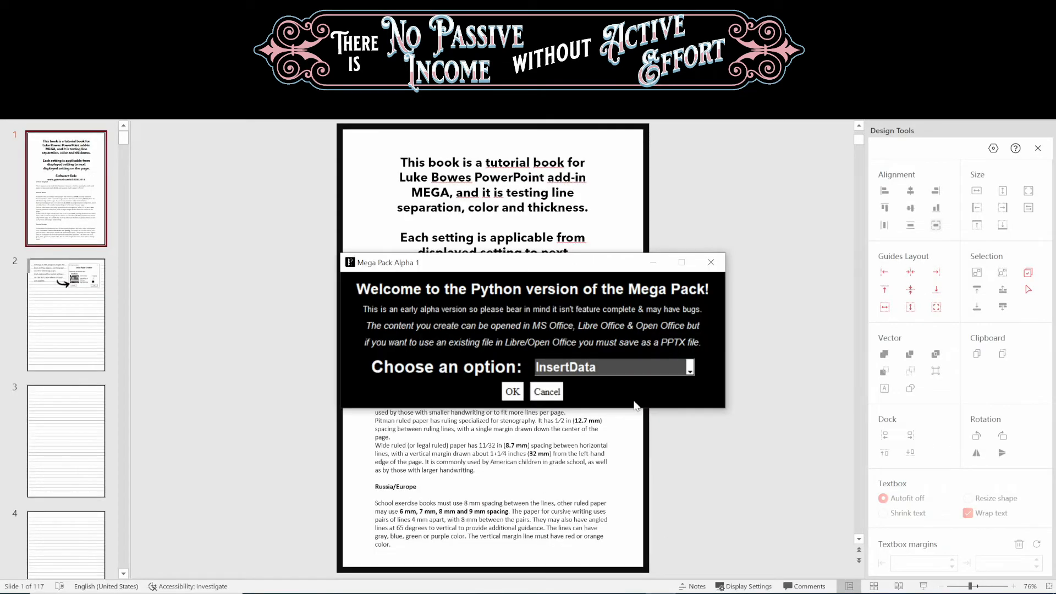
# Start InsertPageNumbers for an existing presentation and select prompts.pptx as the file to number.
pyautogui.click(629, 371)
pyautogui.click(584, 461)
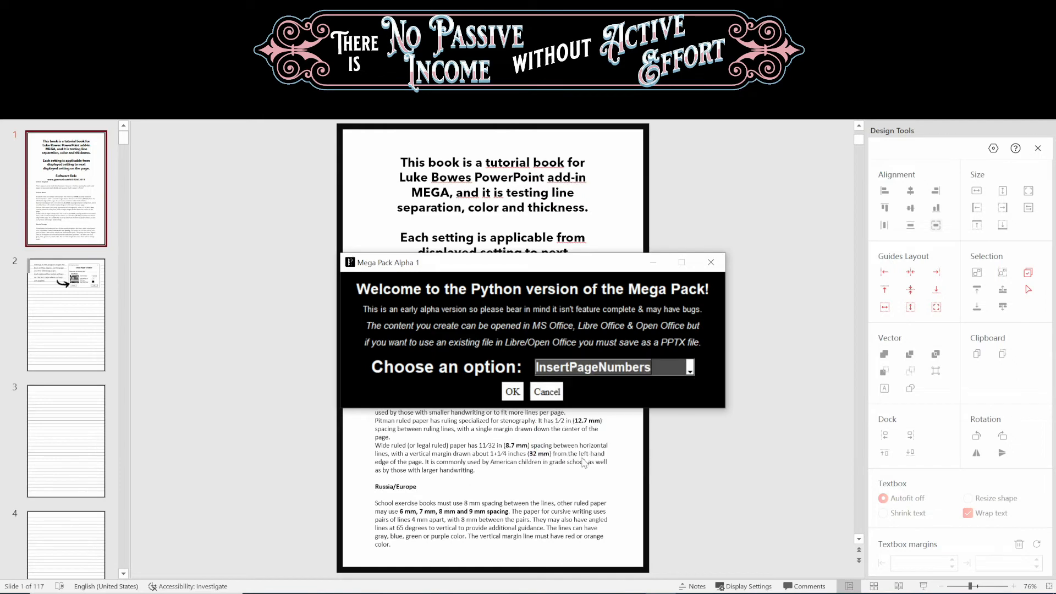
pyautogui.click(517, 392)
pyautogui.click(552, 343)
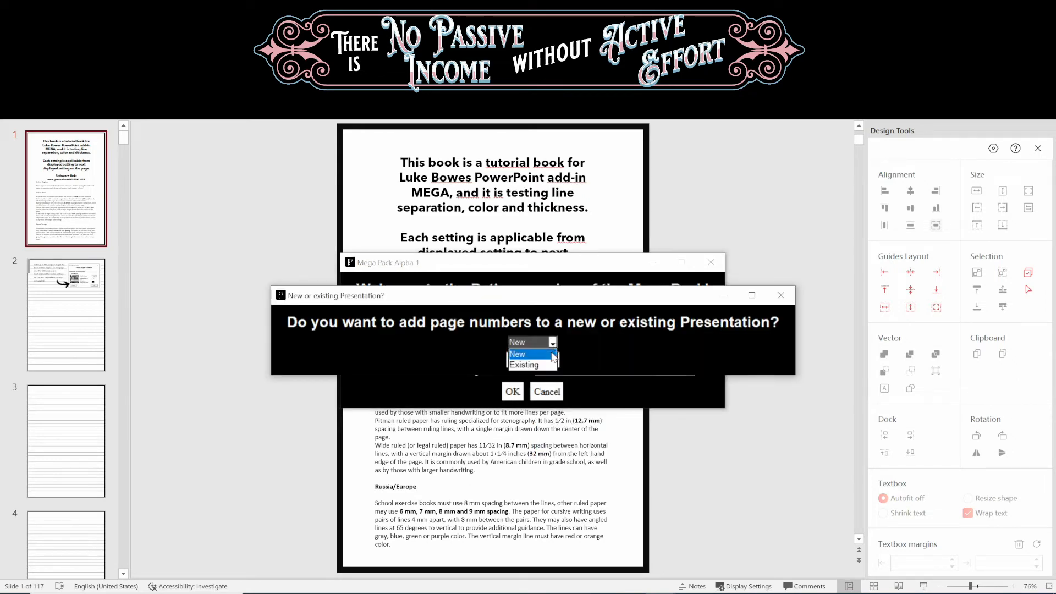
pyautogui.click(521, 366)
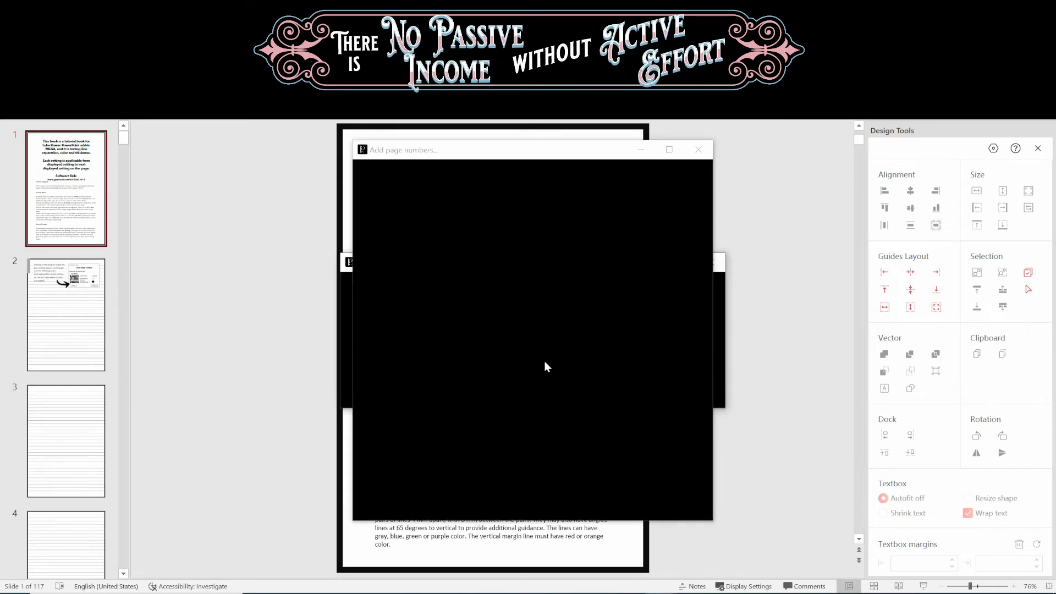
pyautogui.click(590, 214)
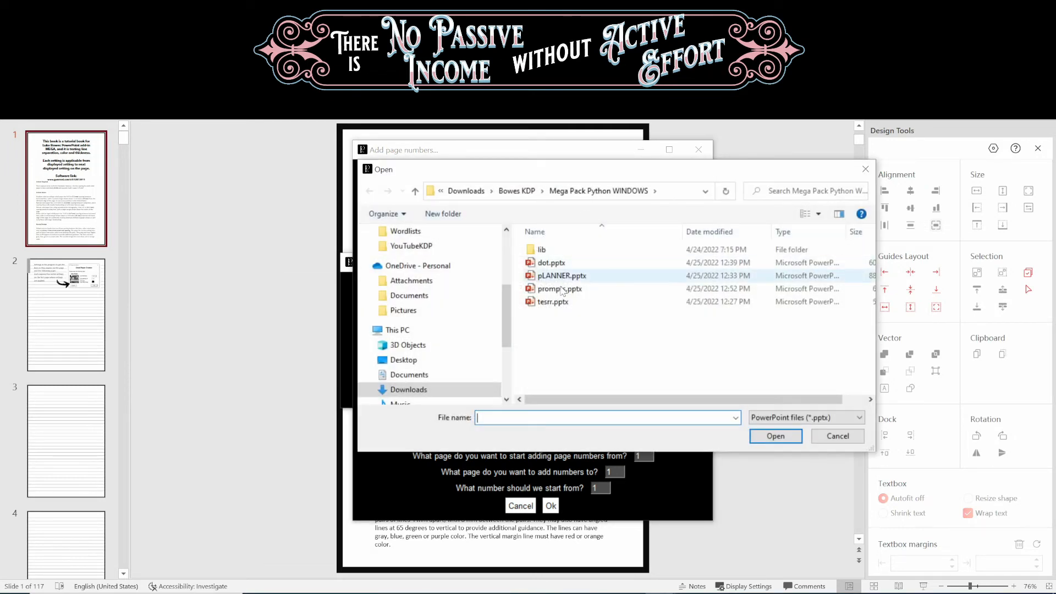
pyautogui.click(560, 289)
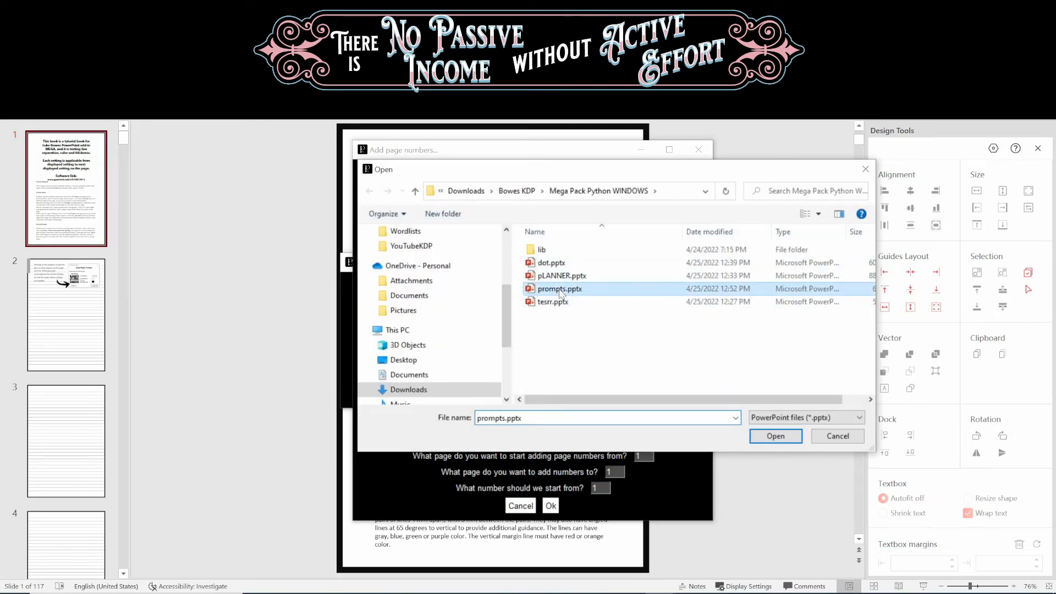
pyautogui.click(775, 435)
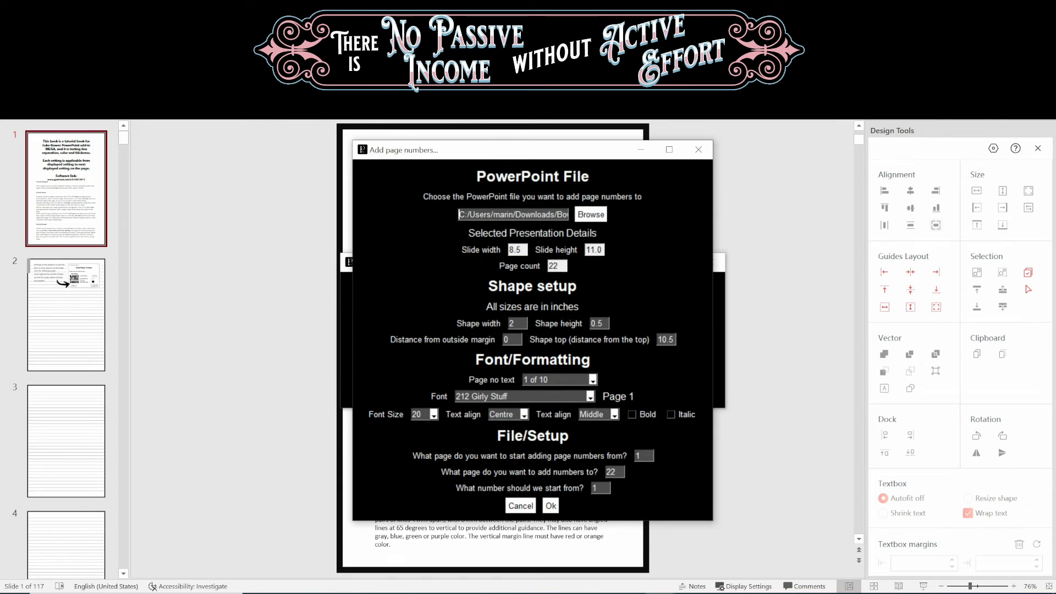
# Set the page number's distance from the outside margin to 0.2, its shape top to 10.6 and its text format to 1.
pyautogui.click(514, 340)
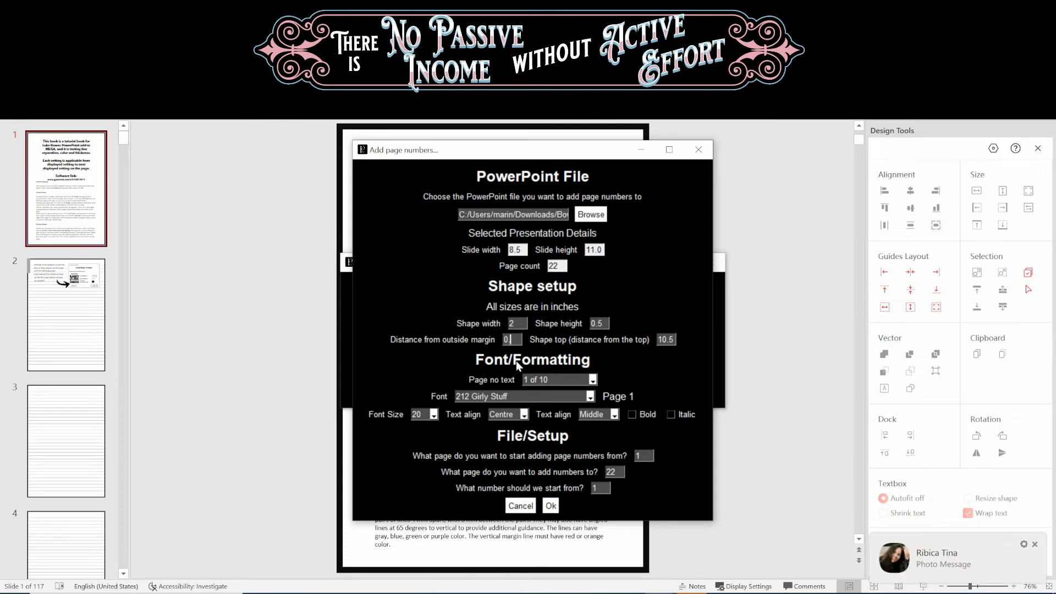
pyautogui.write('.2')
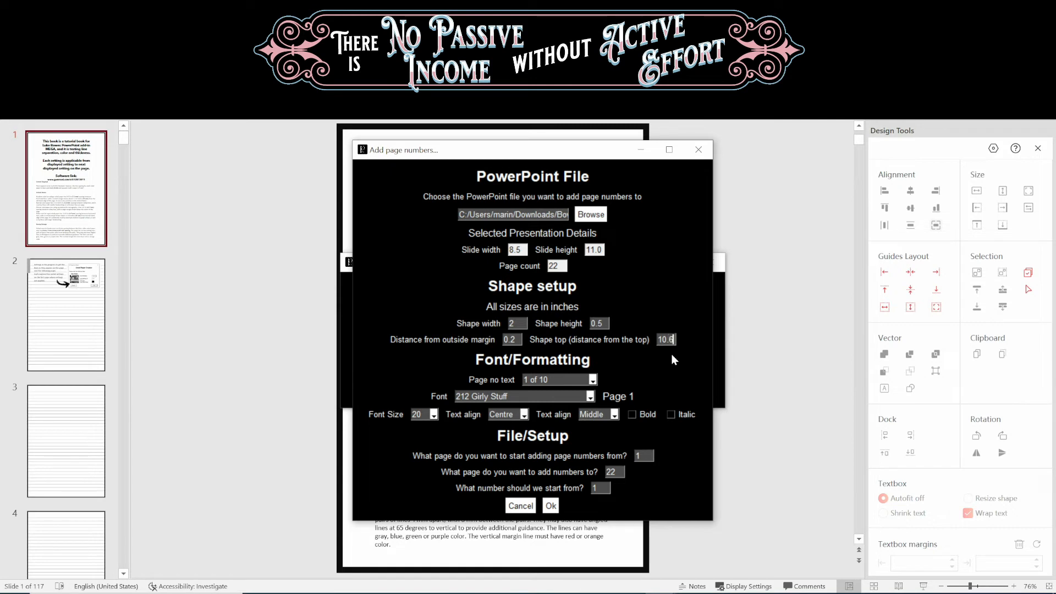
pyautogui.click(593, 380)
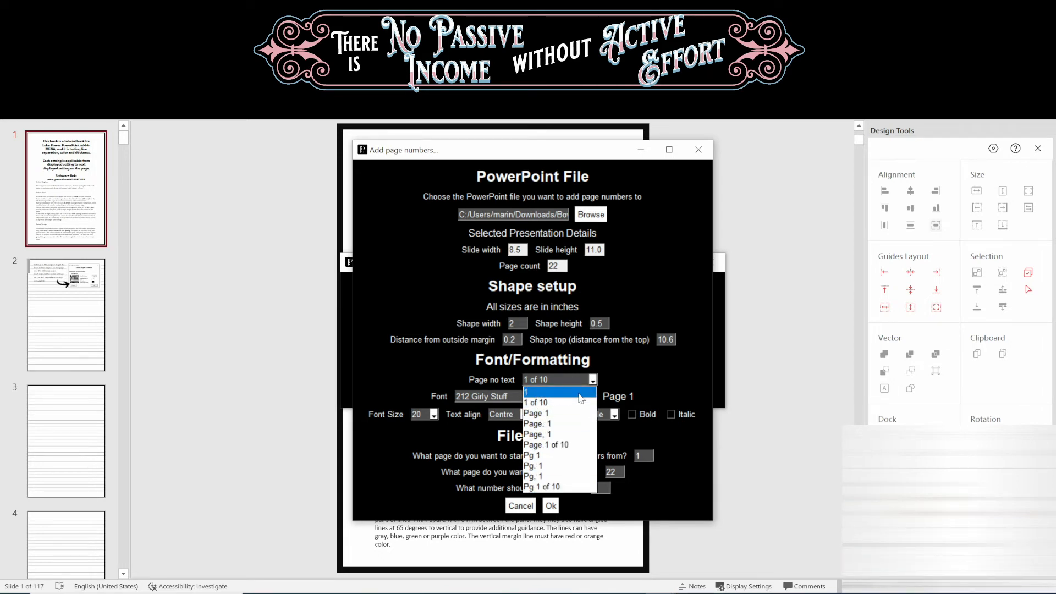
pyautogui.click(551, 392)
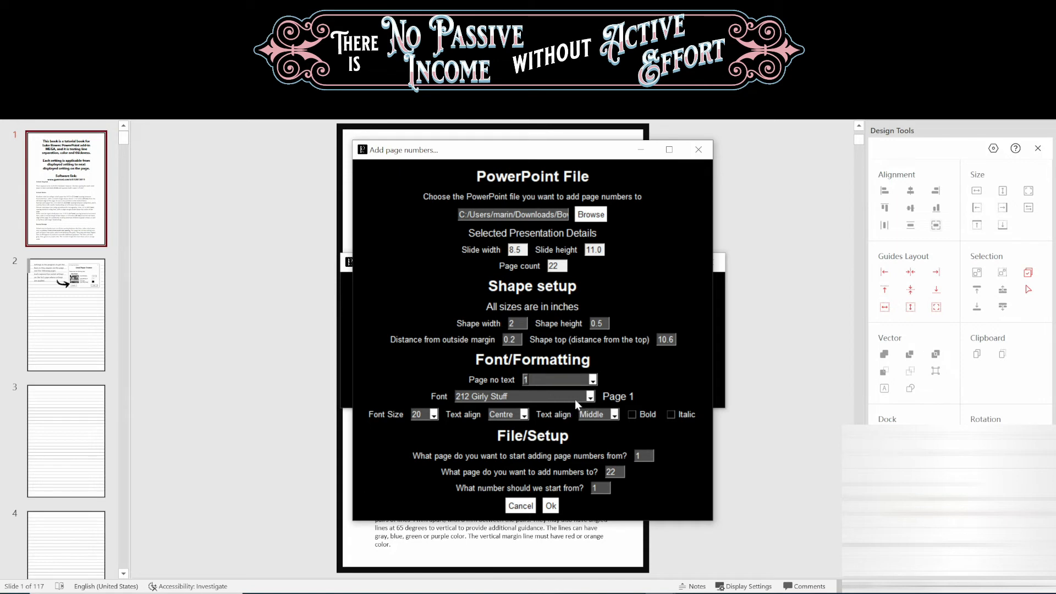
# Choose the Karasha font and add the page numbers to prompts.pptx.
pyautogui.click(590, 396)
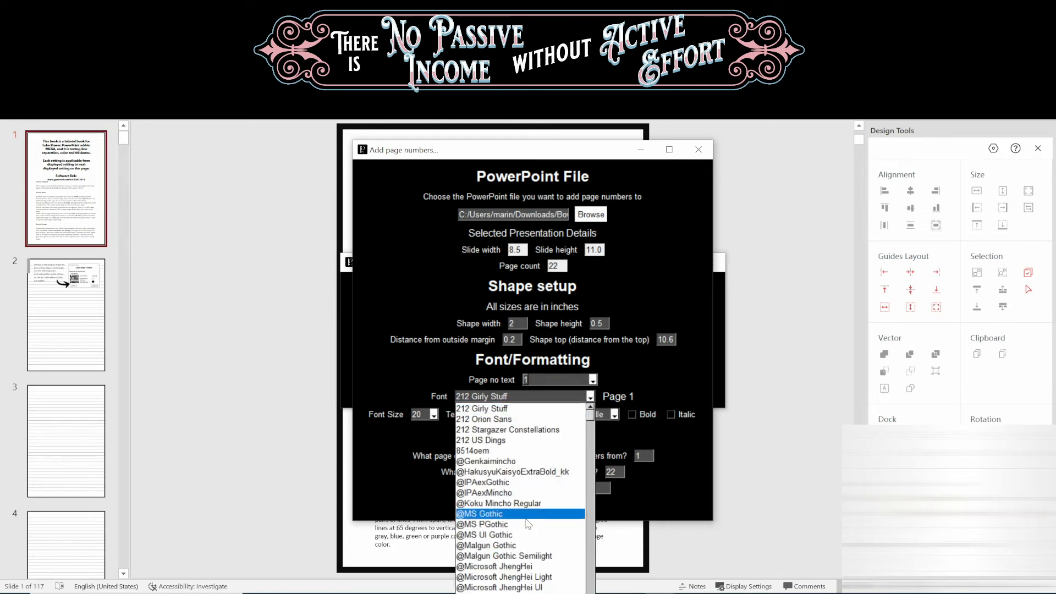
pyautogui.scroll(5, 610, 428)
pyautogui.scroll(-10, 610, 428)
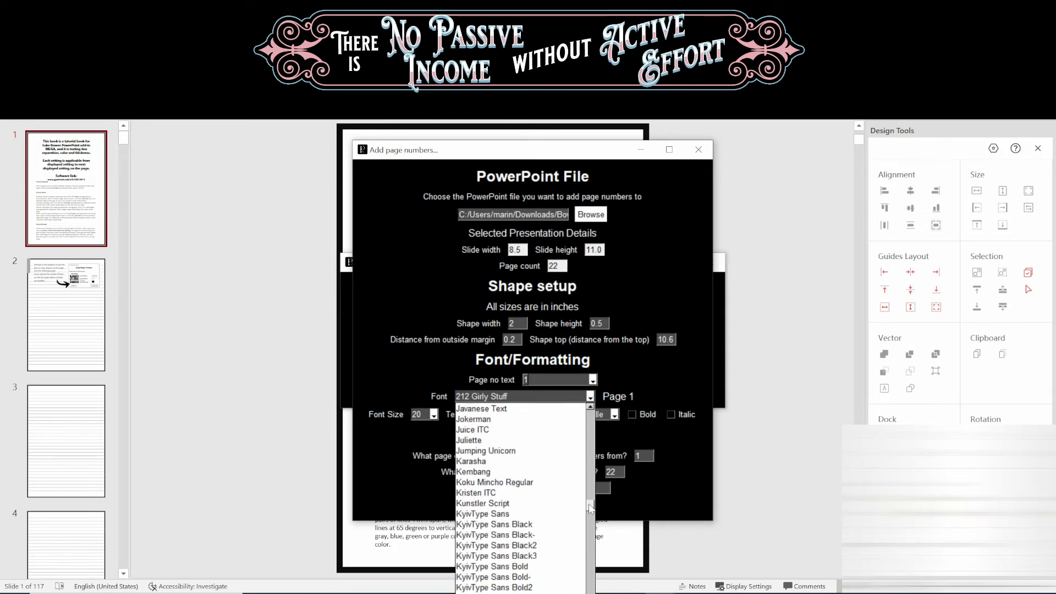
pyautogui.click(496, 466)
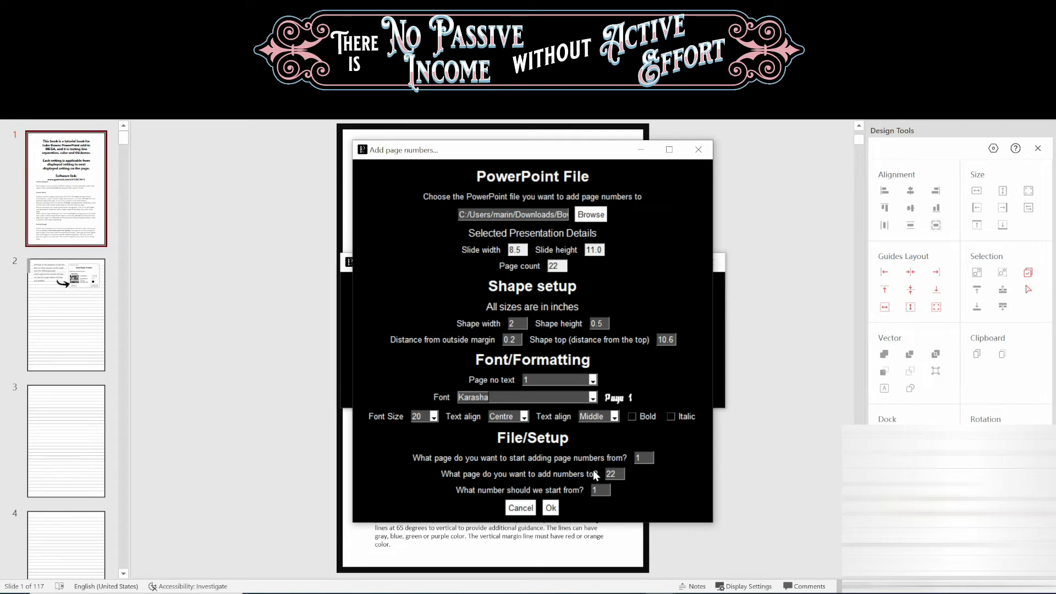
pyautogui.click(551, 508)
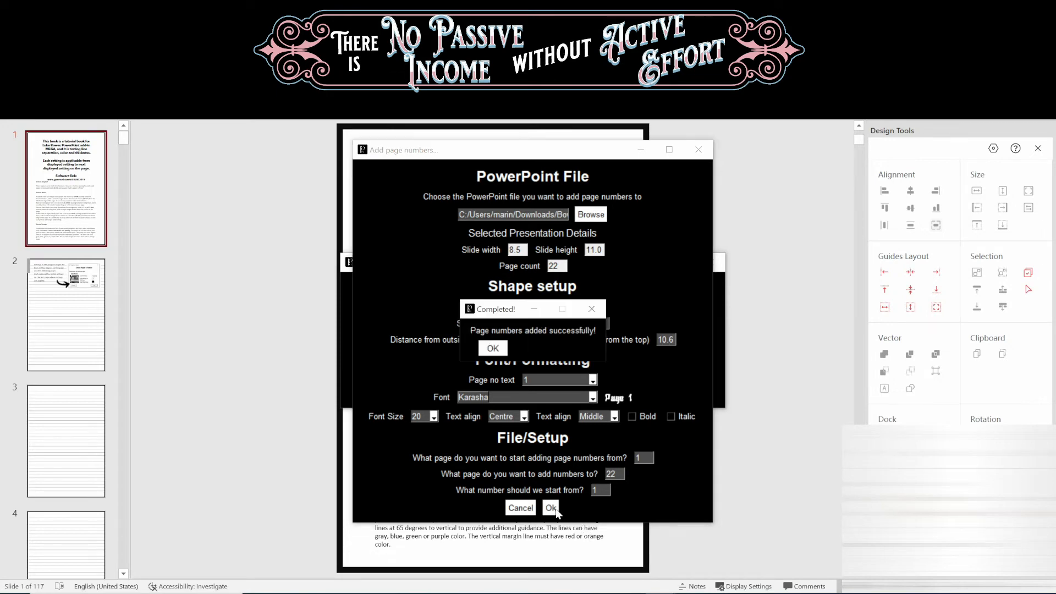
pyautogui.click(495, 348)
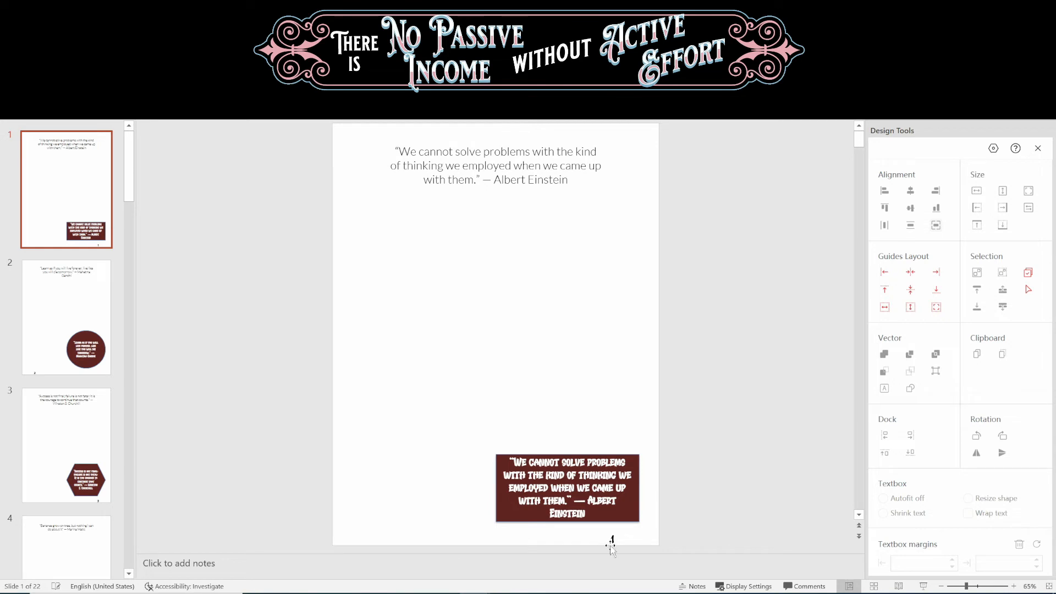
# Check the page numbers at the foot of slides 1 through 4.
pyautogui.click(63, 290)
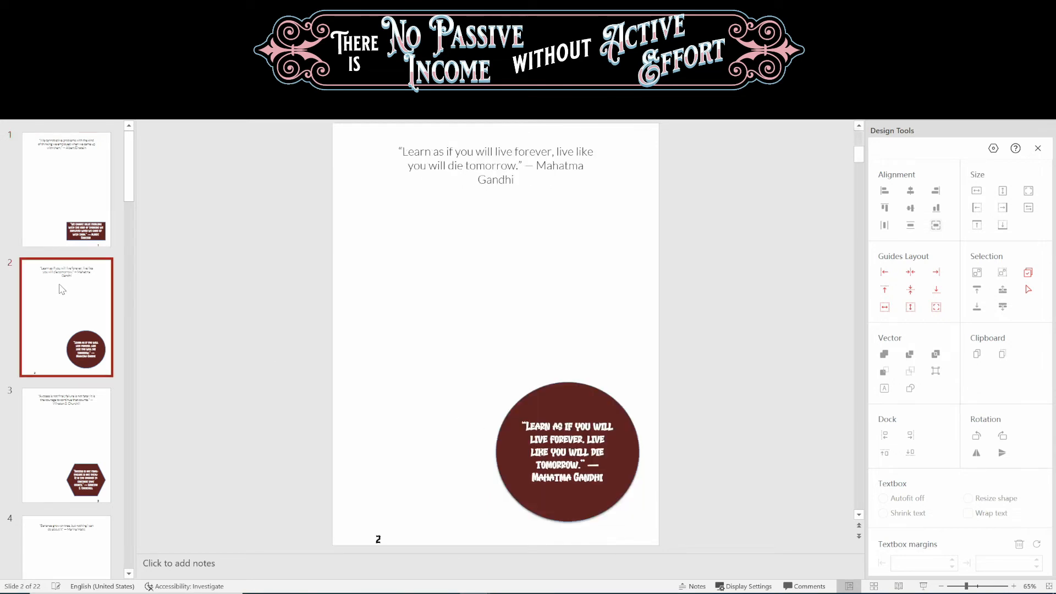
pyautogui.scroll(-2, 78, 401)
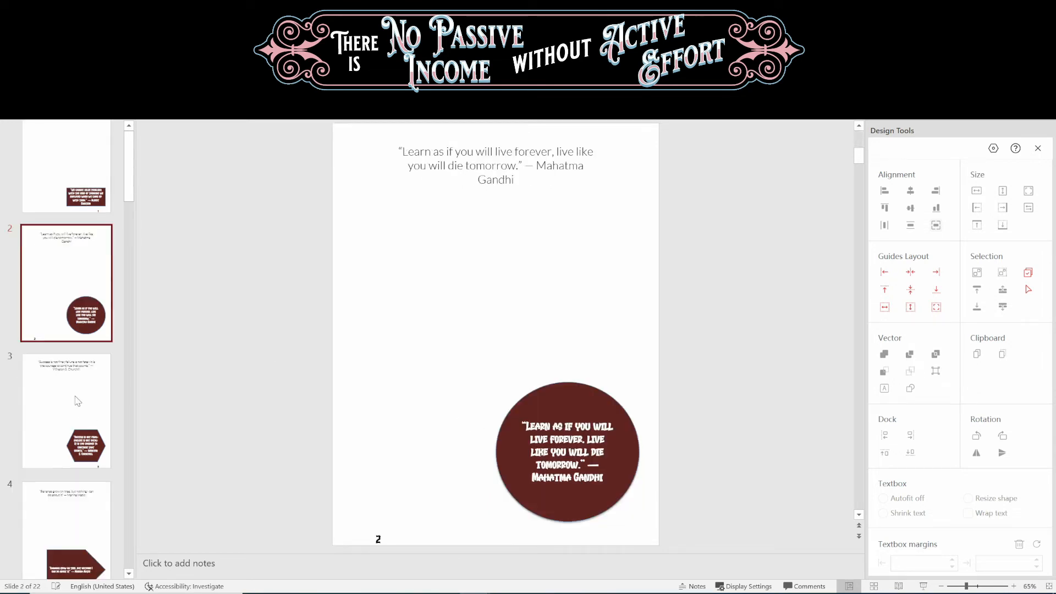
pyautogui.click(88, 423)
pyautogui.click(94, 470)
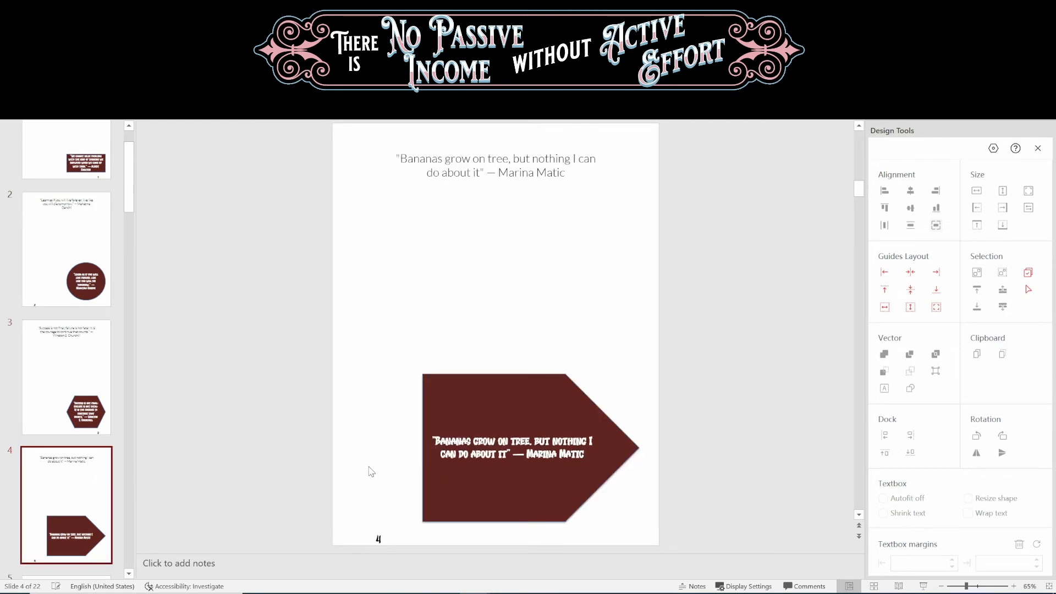
pyautogui.scroll(-1, 360, 521)
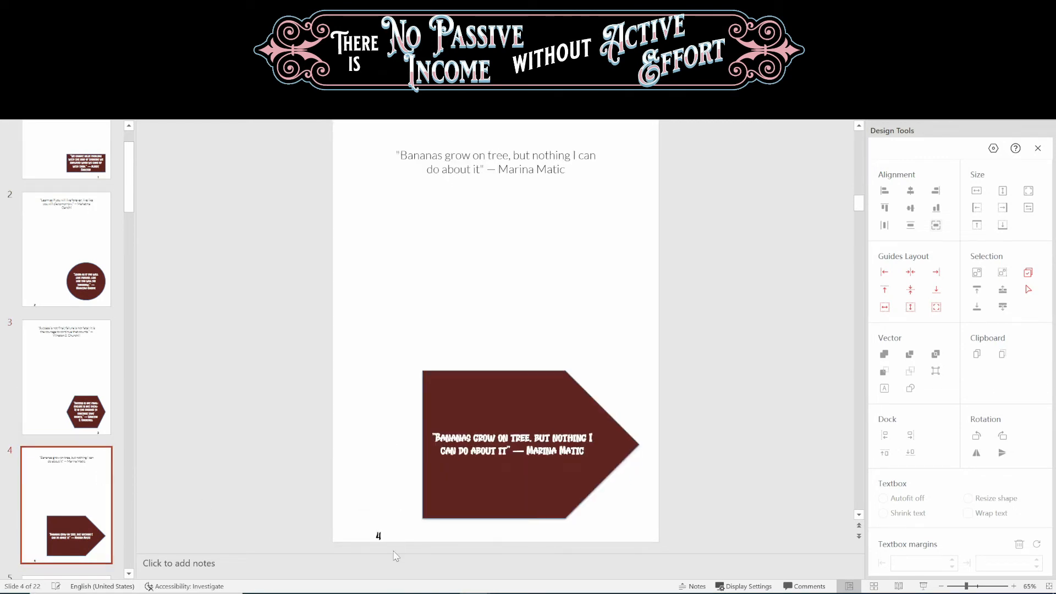
# Apply Adjust Shapes based on slide 4's page number box and check the numbers on slides 2 and 1.
pyautogui.click(381, 537)
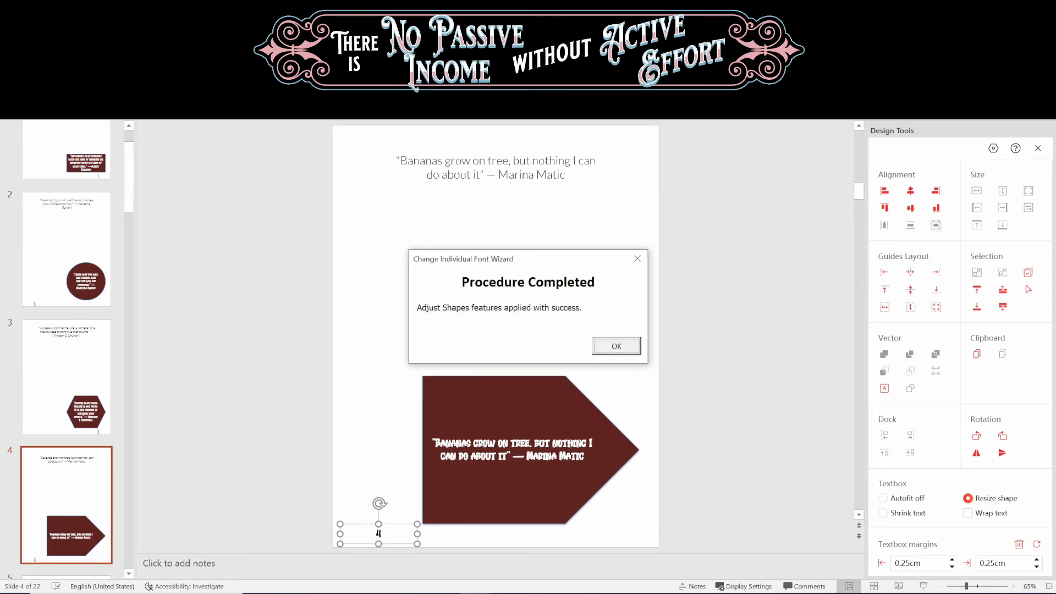
pyautogui.click(601, 348)
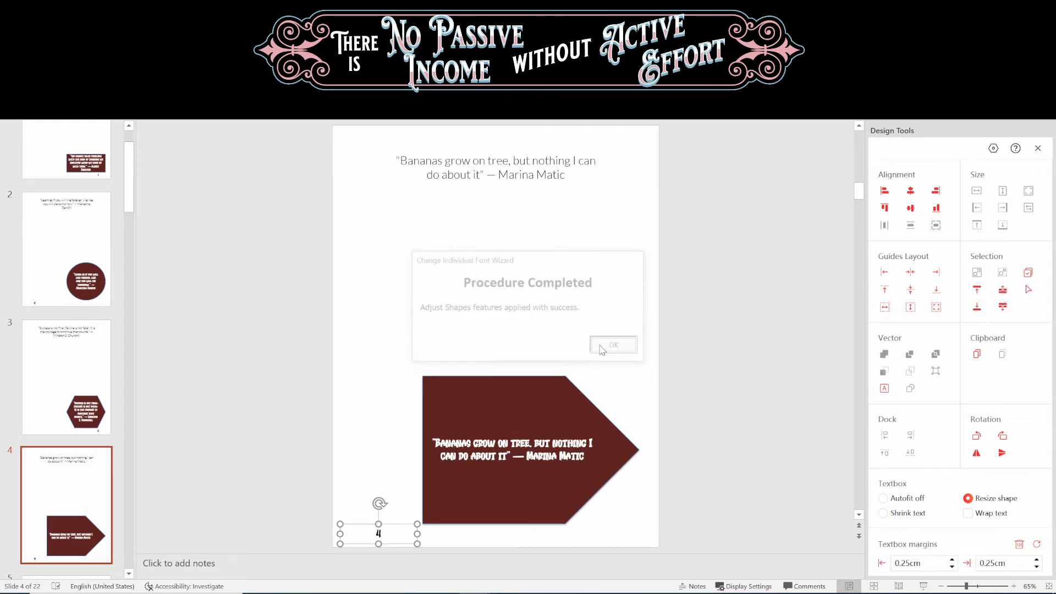
pyautogui.click(119, 261)
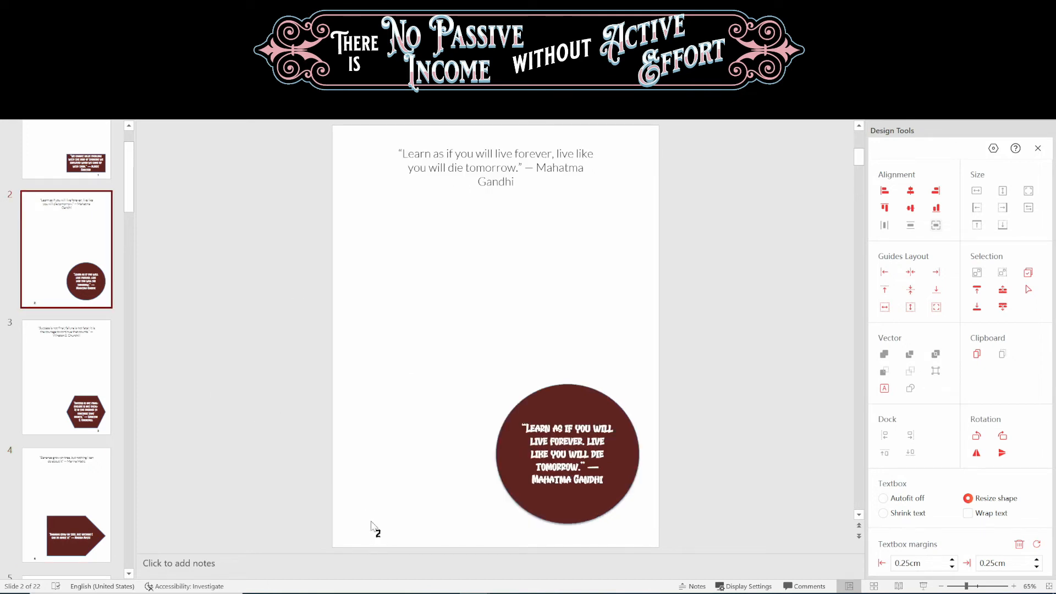
pyautogui.click(66, 154)
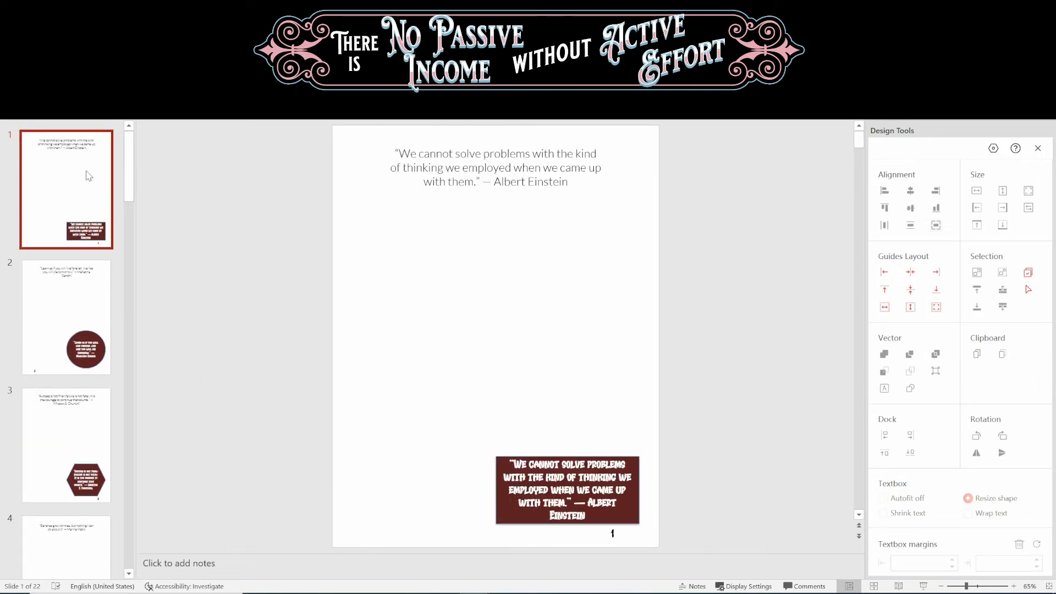
# Check the page numbers and their alternating placement on slides 5 through 22.
pyautogui.moveTo(132, 173); pyautogui.dragTo(137, 236)
pyautogui.click(110, 250)
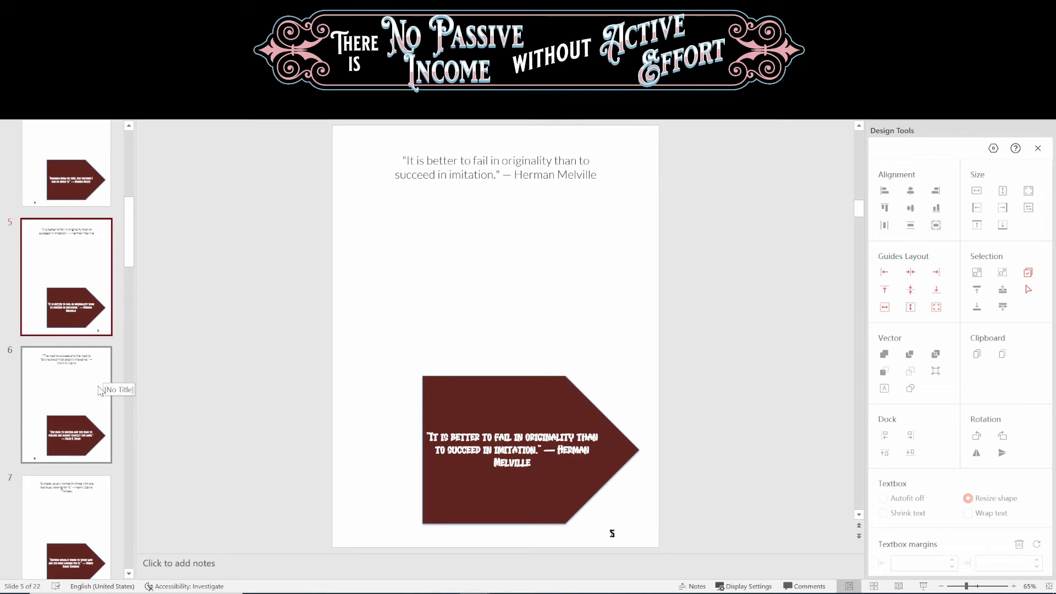
pyautogui.click(105, 498)
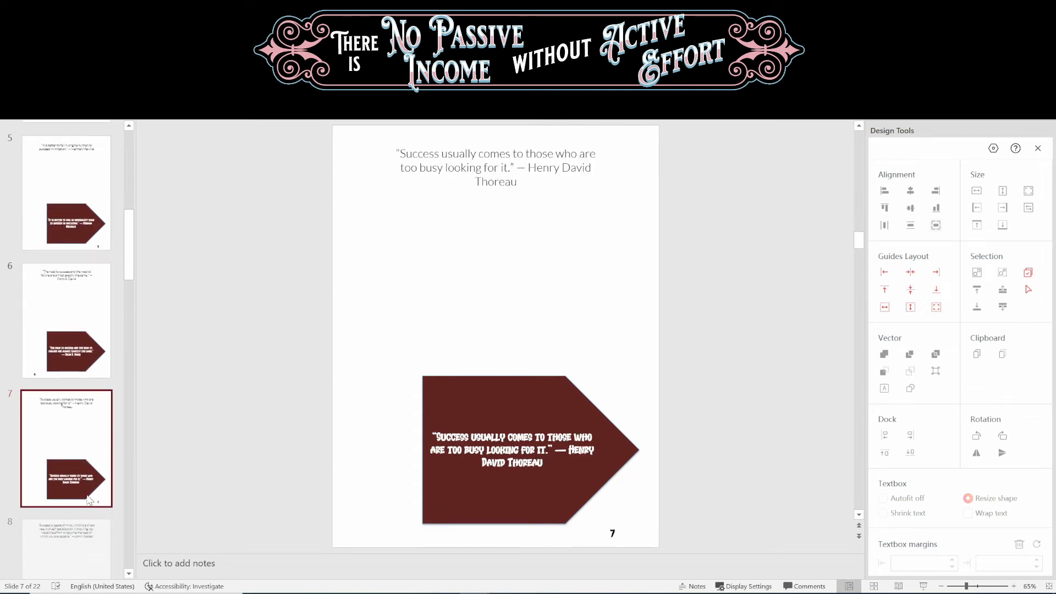
pyautogui.click(601, 534)
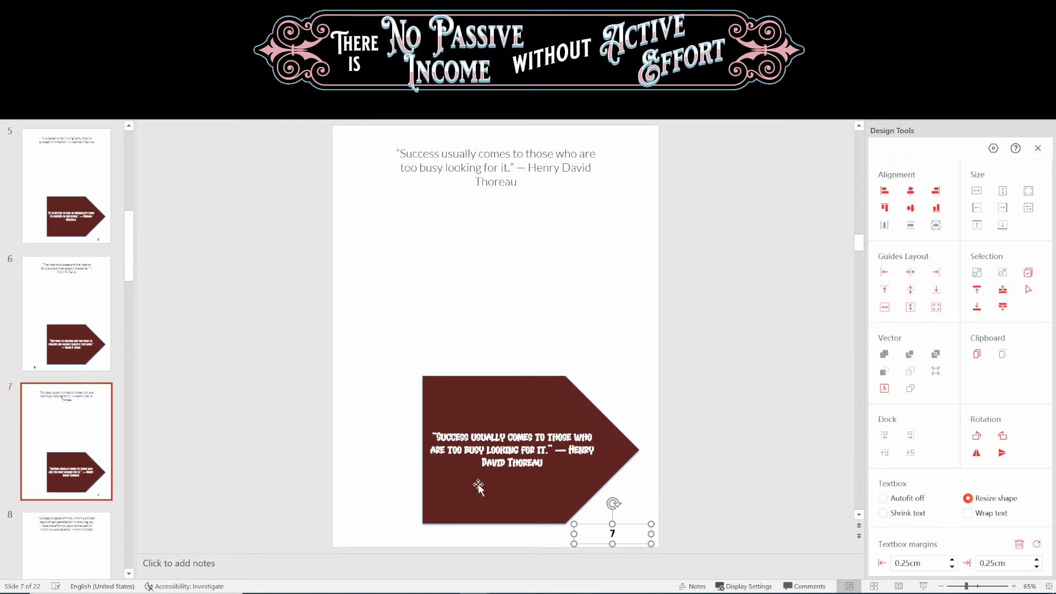
pyautogui.click(79, 542)
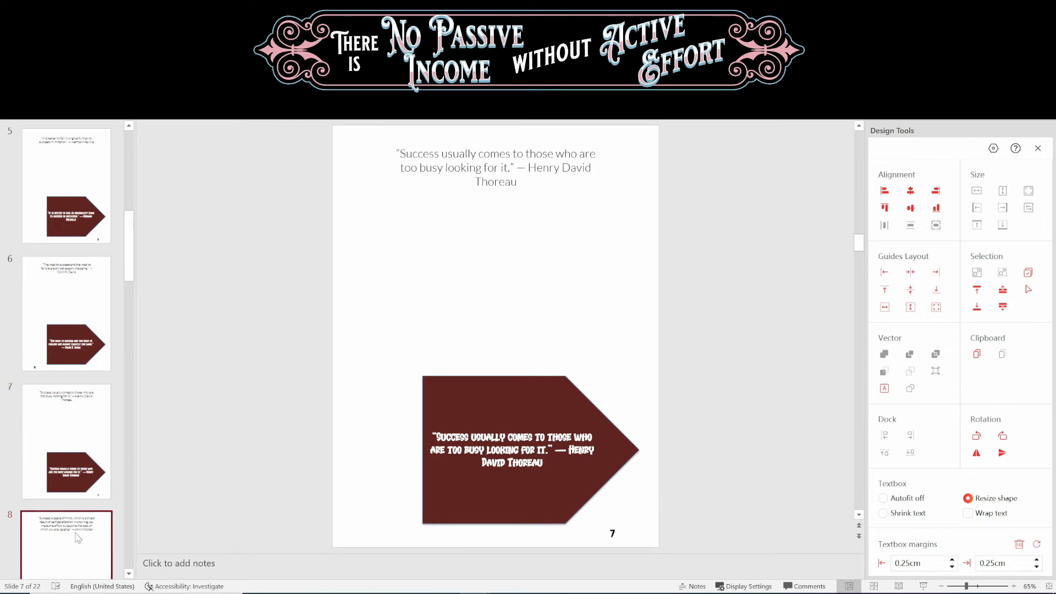
pyautogui.click(80, 543)
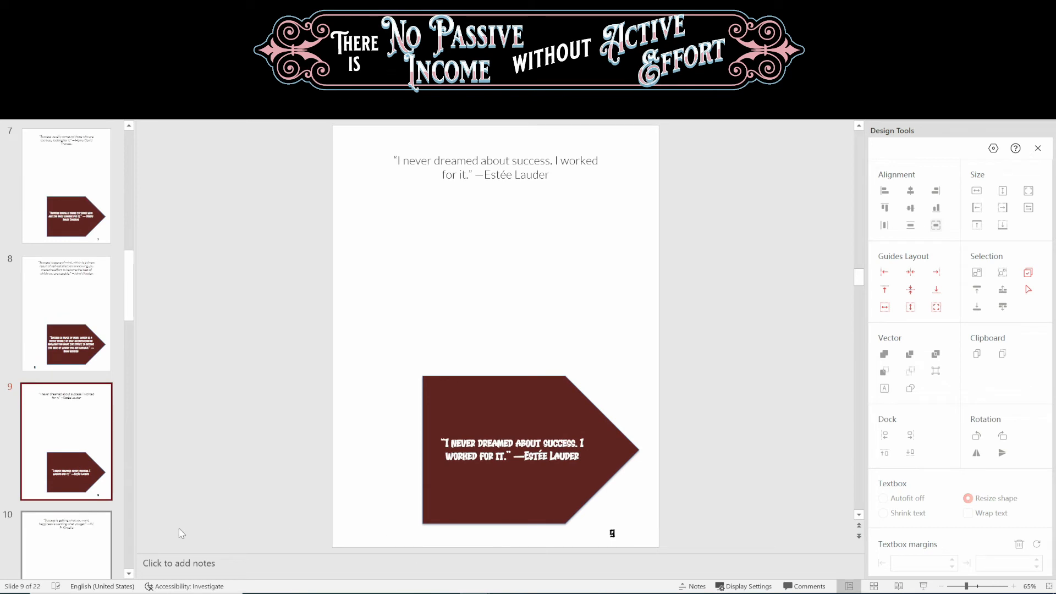
pyautogui.press('Down')
pyautogui.click(79, 541)
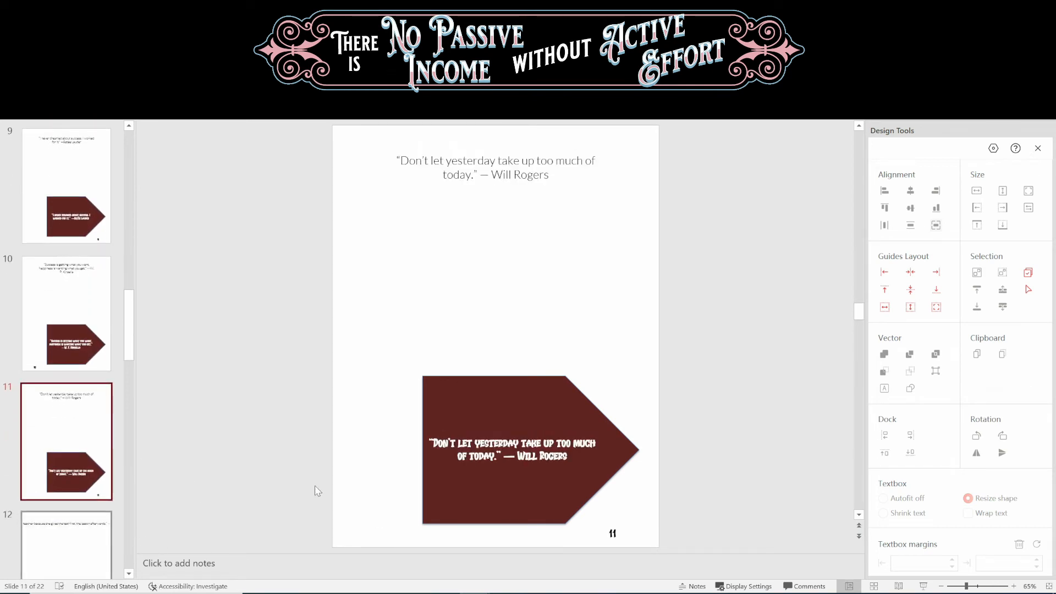
pyautogui.click(602, 537)
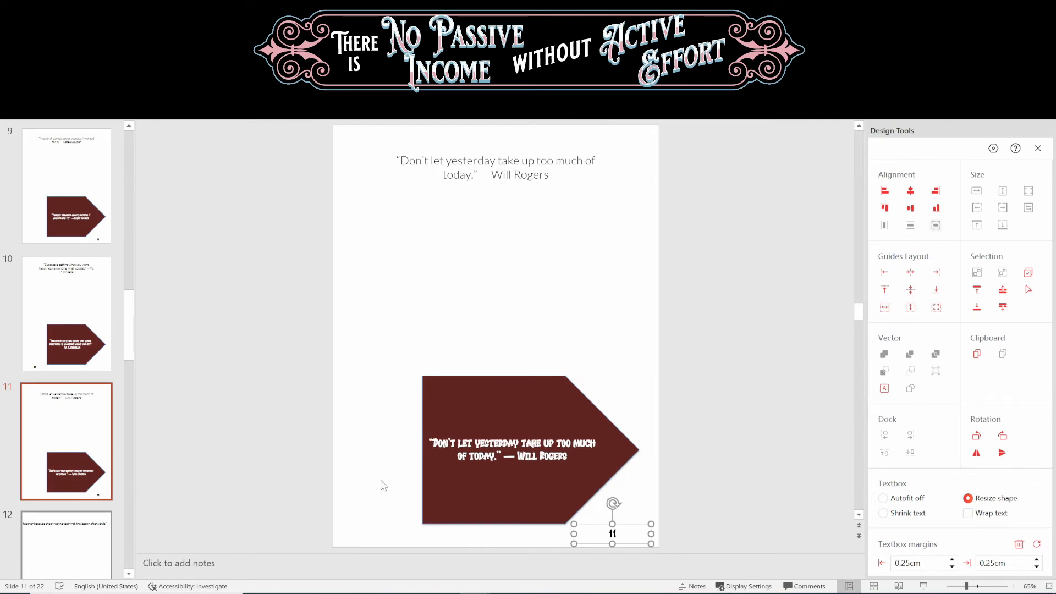
pyautogui.click(92, 525)
pyautogui.click(85, 546)
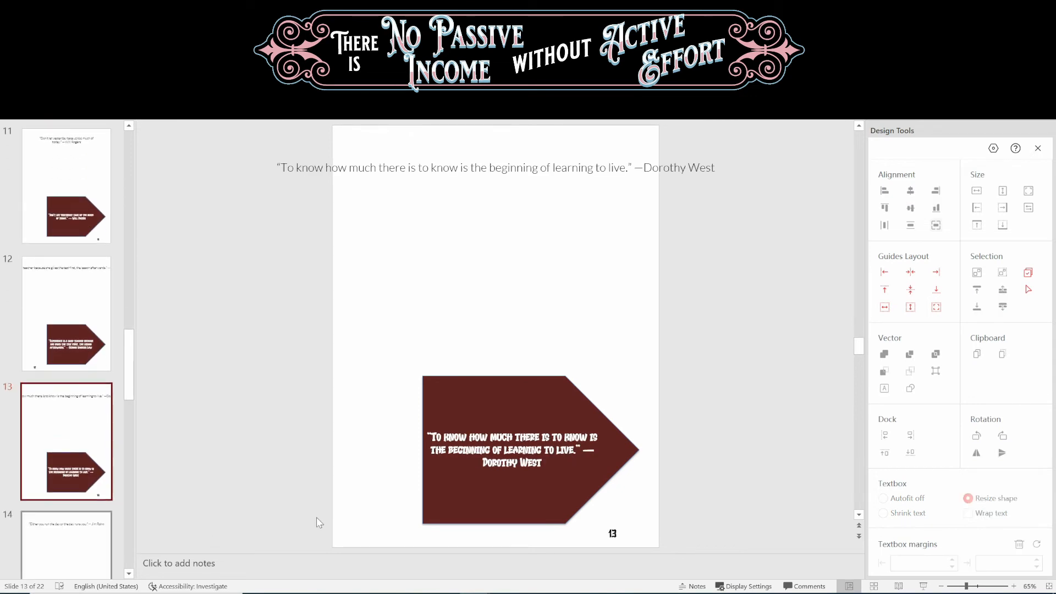
pyautogui.press('Down')
pyautogui.press('Down')
pyautogui.press('Down')
pyautogui.press('Down')
pyautogui.press('Down')
pyautogui.press('Down')
pyautogui.press('Down')
pyautogui.press('Down')
pyautogui.press('Down')
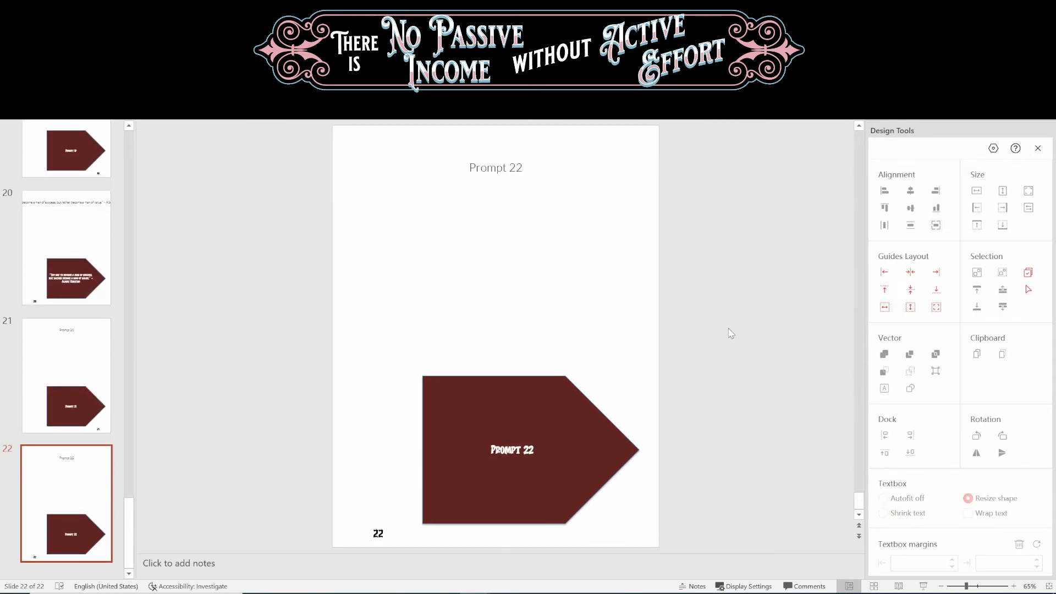
# Close the numbered prompts.pptx, saving its changes.
pyautogui.hotkey('ctrl', 'w')
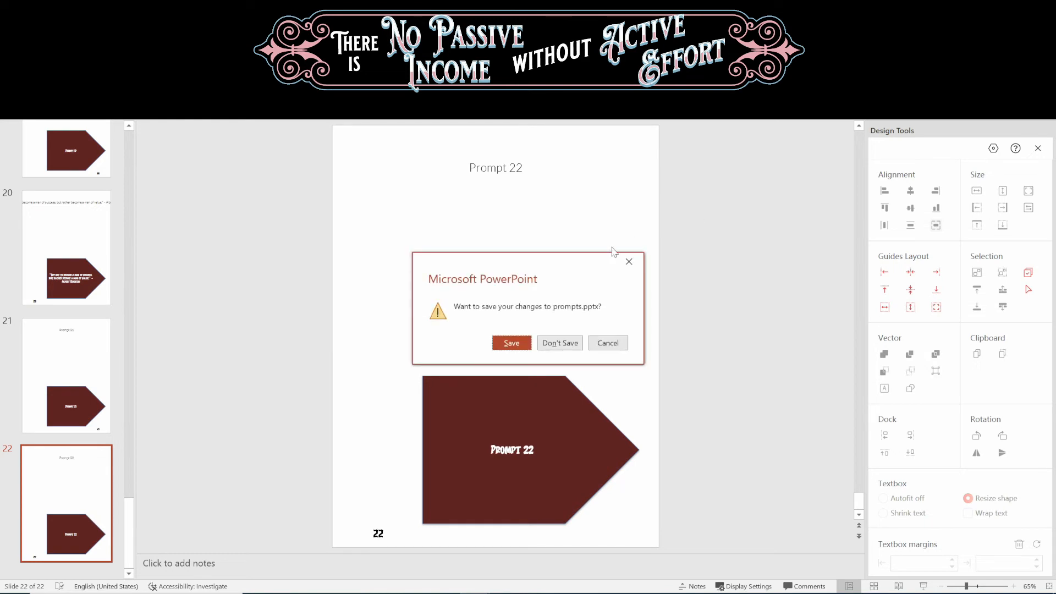
pyautogui.click(525, 341)
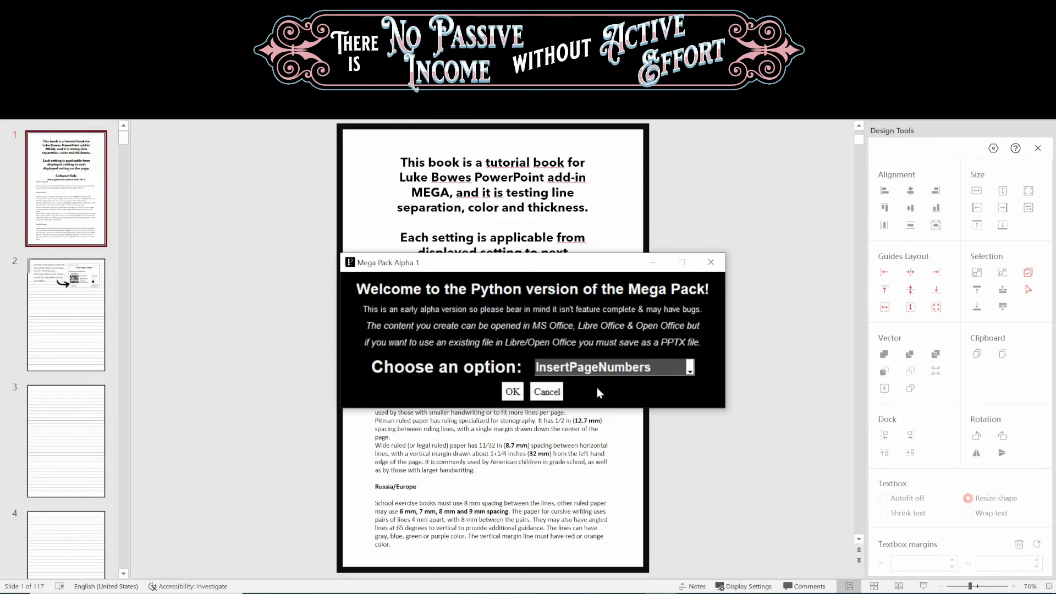
# Choose LinedPaper as the Mega Pack option.
pyautogui.click(596, 367)
pyautogui.click(586, 478)
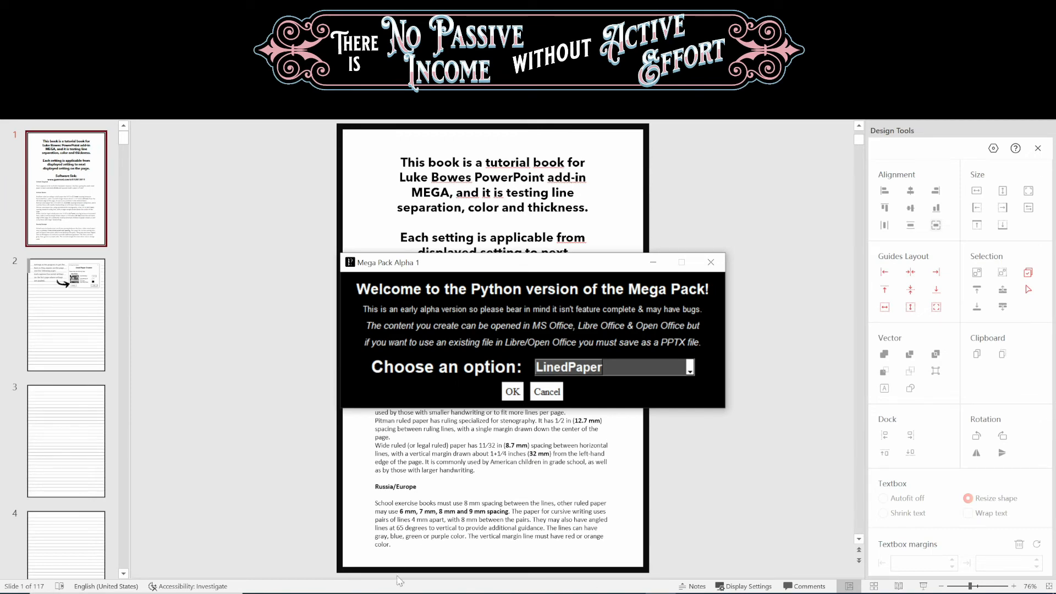
# View the lined notebook's Amazon listing, and return to PowerPoint to examine the Lined Paper Creator settings on slide 2.
pyautogui.click(412, 593)
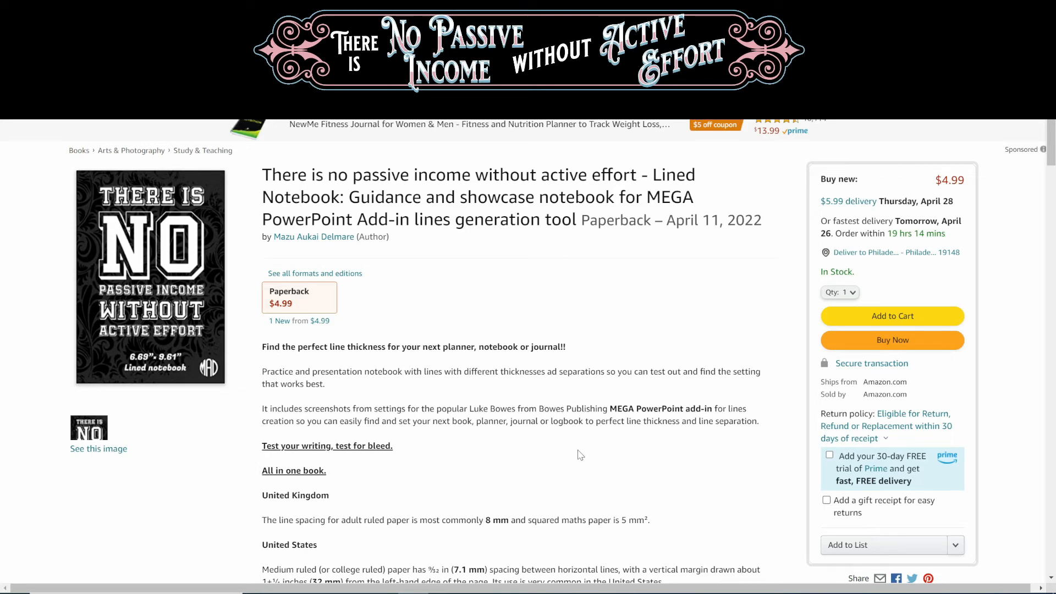
pyautogui.click(474, 592)
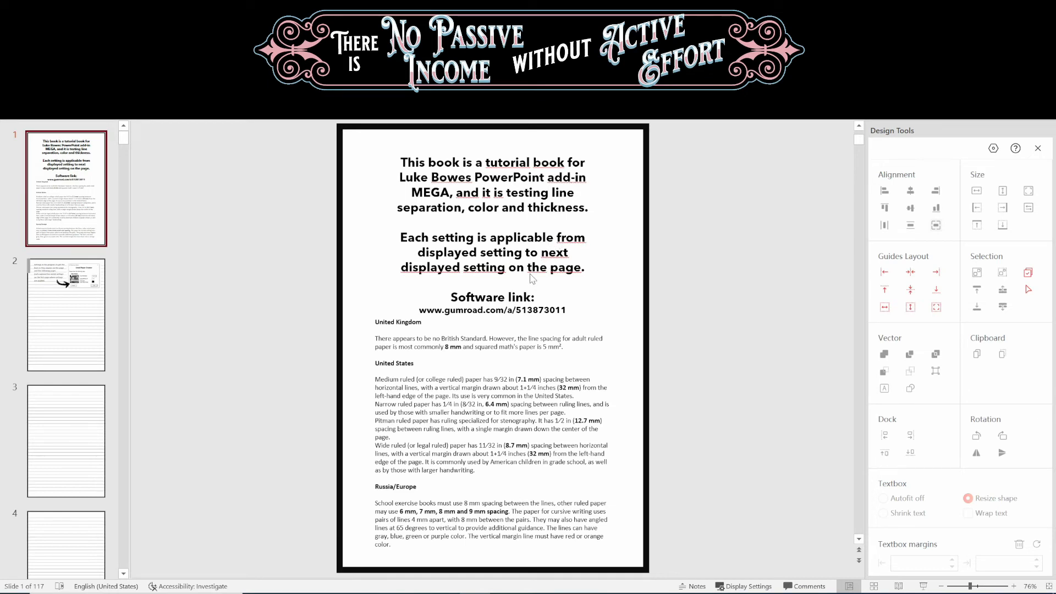
pyautogui.click(77, 307)
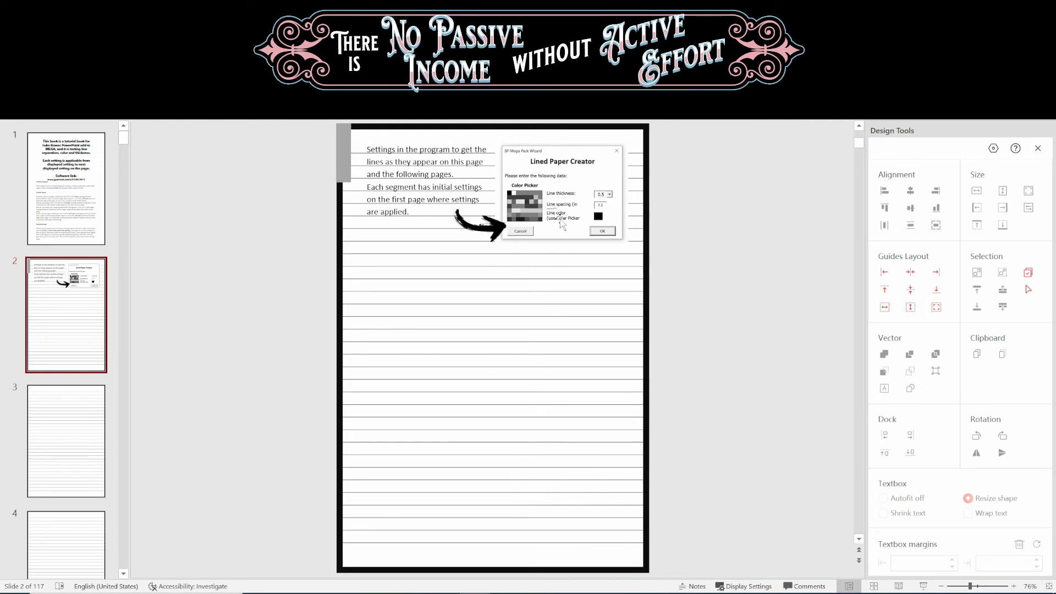
# Look through the lined pages after slide 2 and examine the Lined Paper Creator settings shown on slide 13.
pyautogui.click(94, 431)
pyautogui.click(78, 512)
pyautogui.scroll(-3, 77, 513)
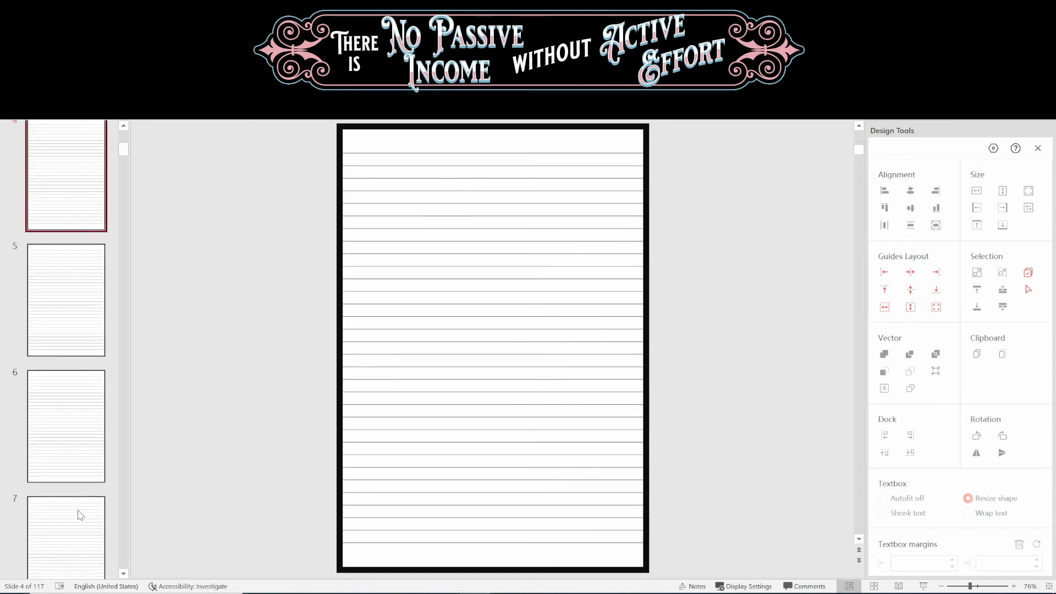
pyautogui.scroll(-6, 80, 514)
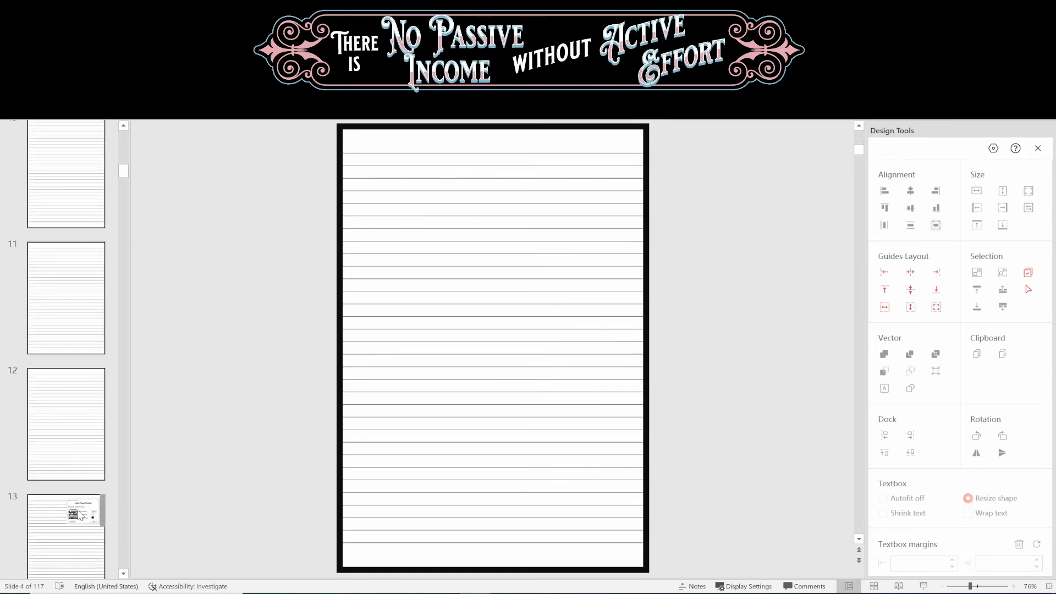
pyautogui.scroll(-1, 80, 514)
pyautogui.click(80, 456)
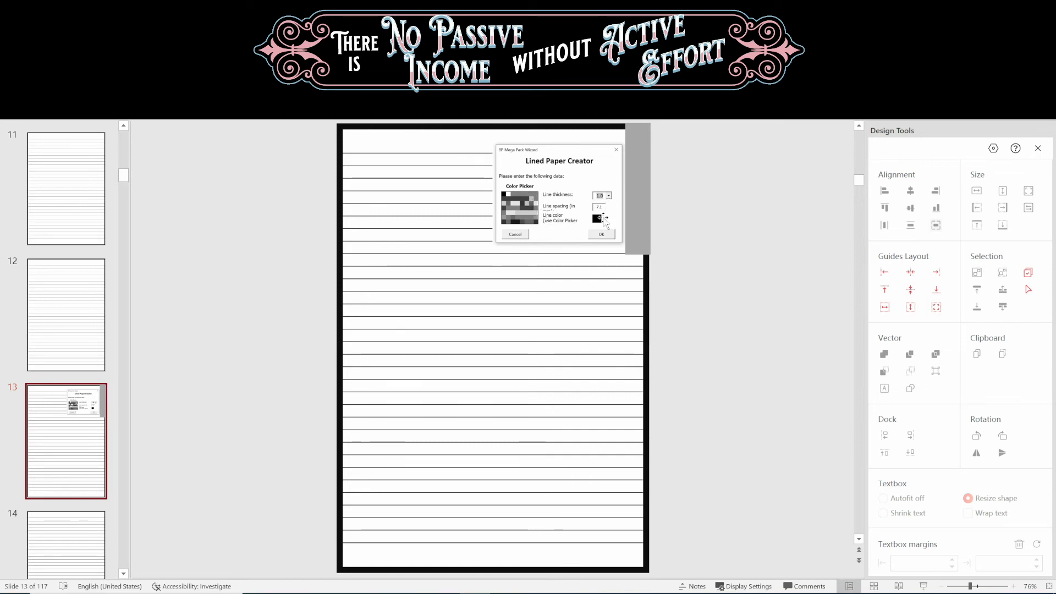
# Compare the line thickness of the lined pages and their settings on slides 14 through 26.
pyautogui.click(58, 529)
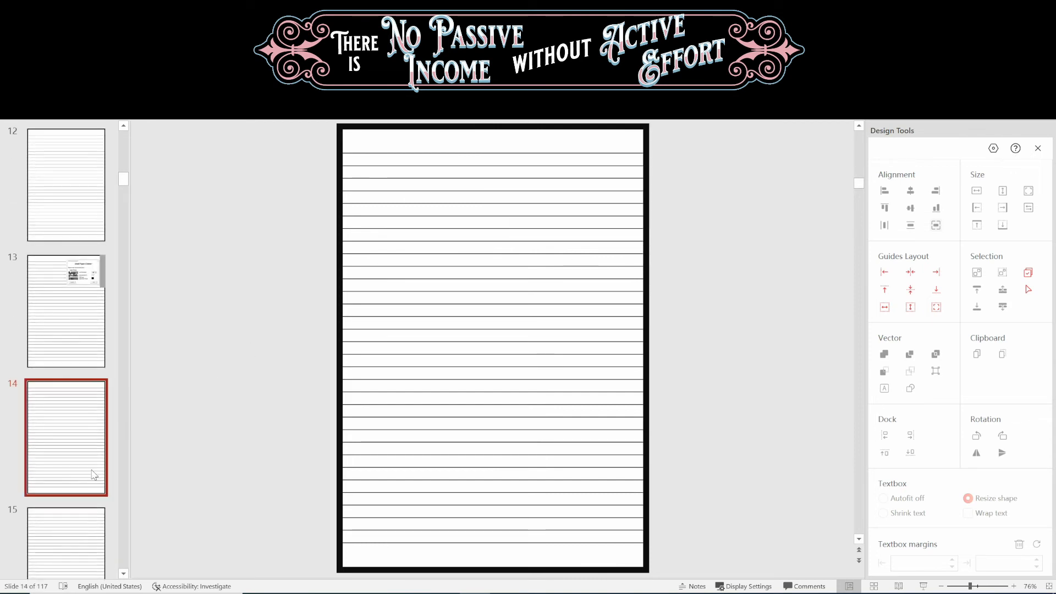
pyautogui.click(104, 483)
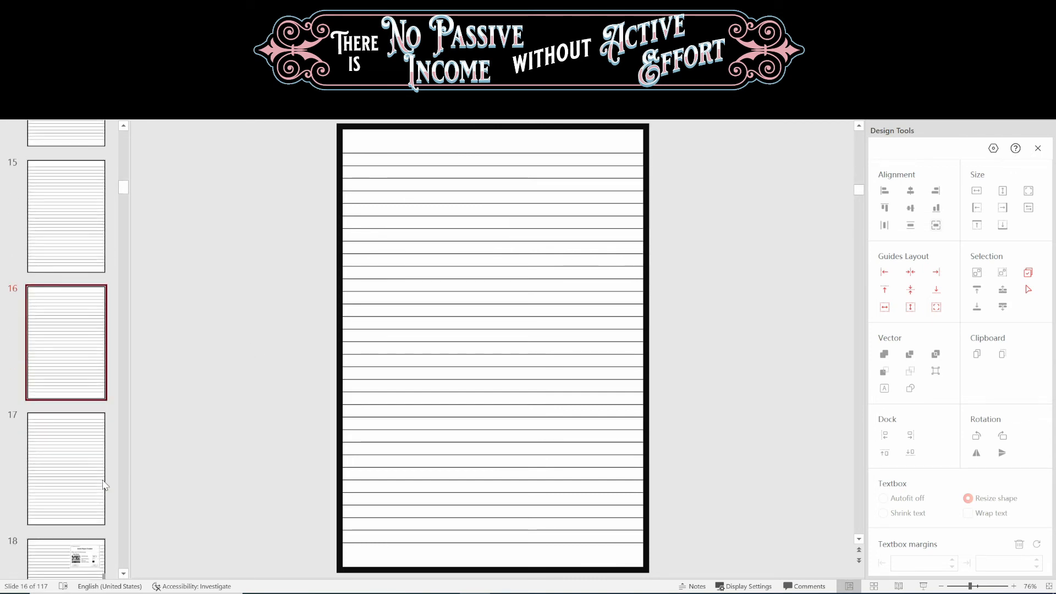
pyautogui.scroll(-3, 77, 370)
pyautogui.click(78, 370)
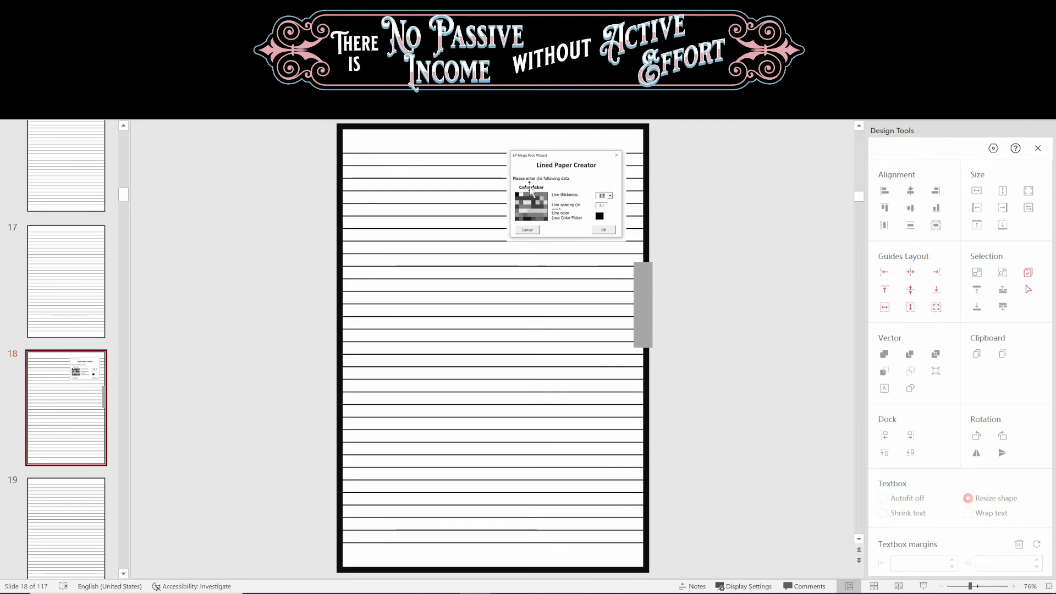
pyautogui.scroll(-3, 523, 189)
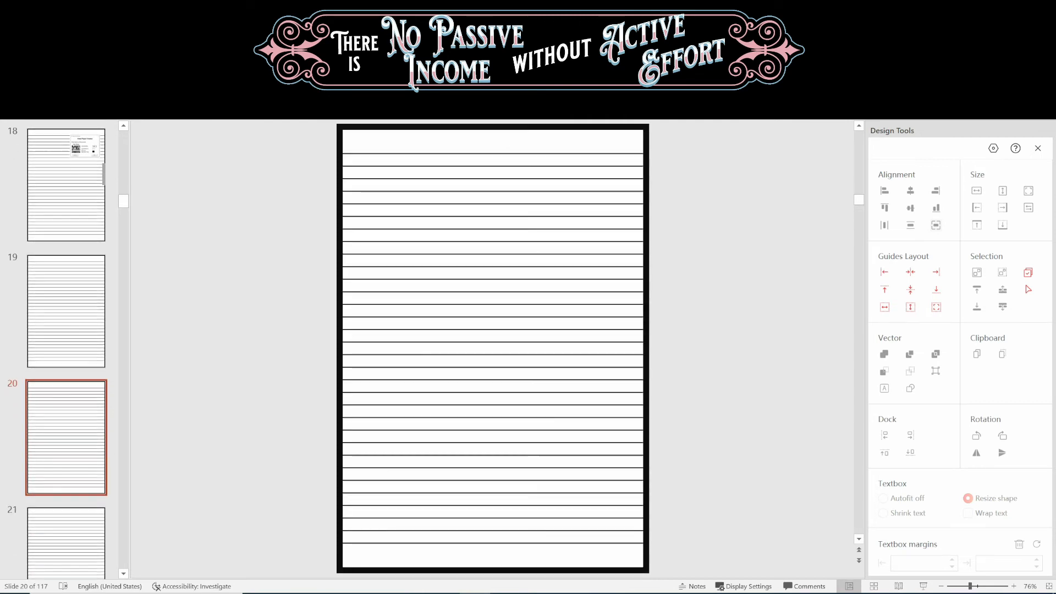
pyautogui.scroll(-3, 493, 346)
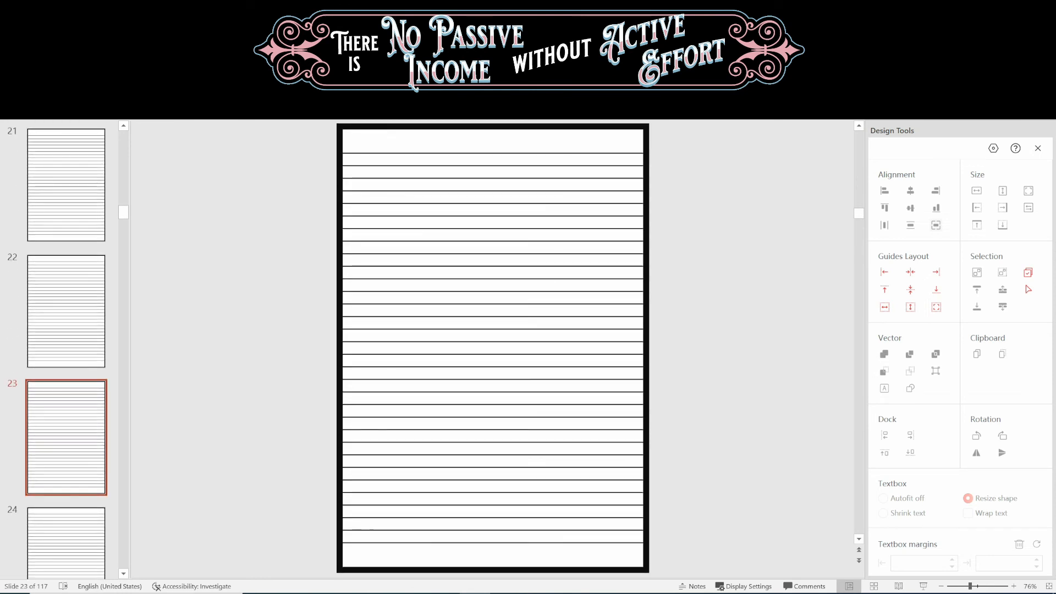
pyautogui.scroll(-2, 492, 346)
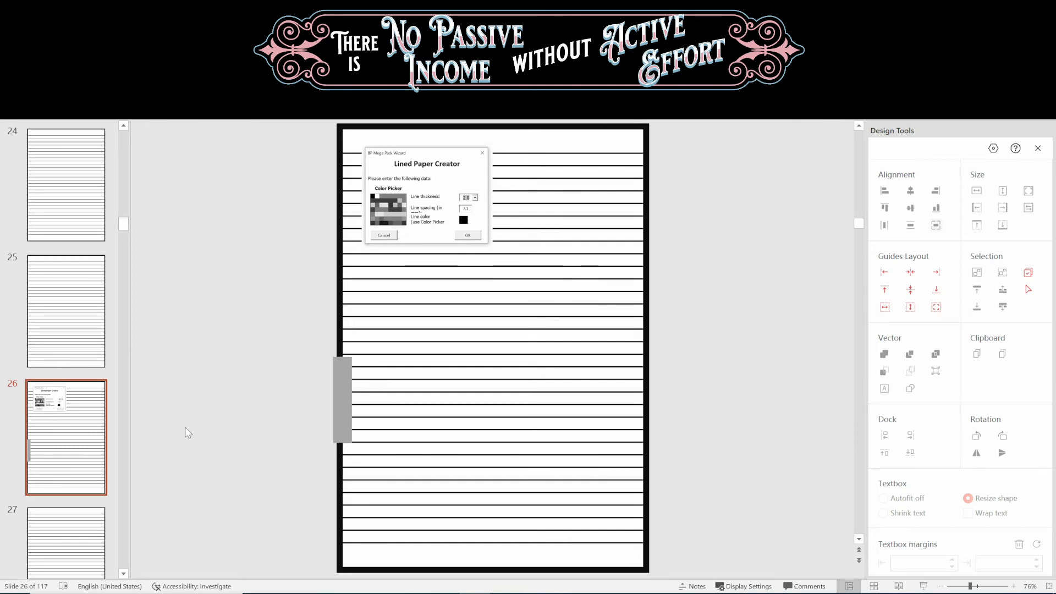
# Look over the line spacing variations on slides 27 through 76, opening slide 48 for a full view.
pyautogui.scroll(-15, 112, 437)
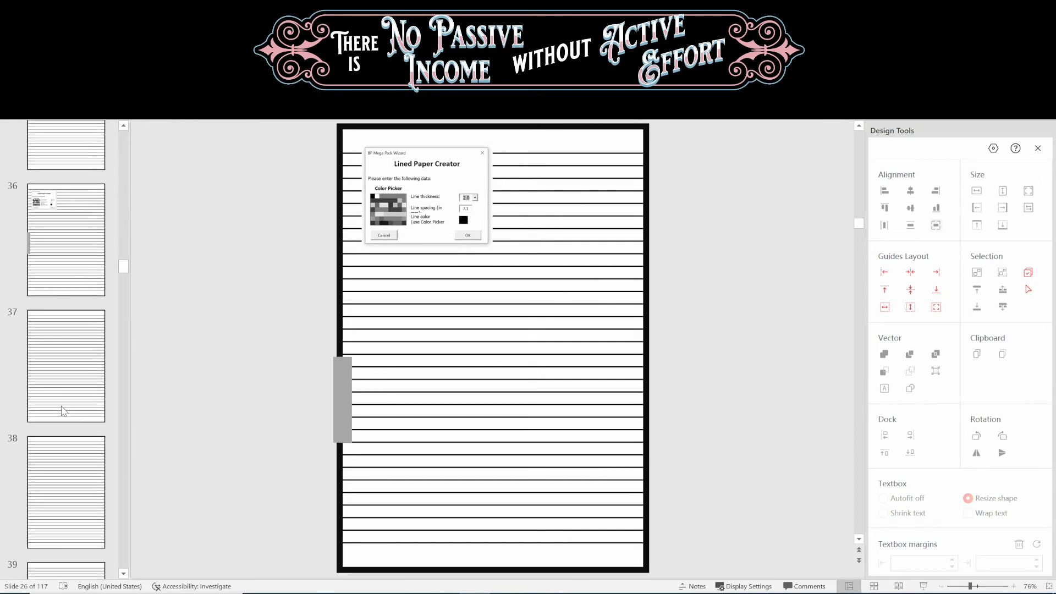
pyautogui.scroll(-3, 64, 411)
pyautogui.scroll(-3, 63, 411)
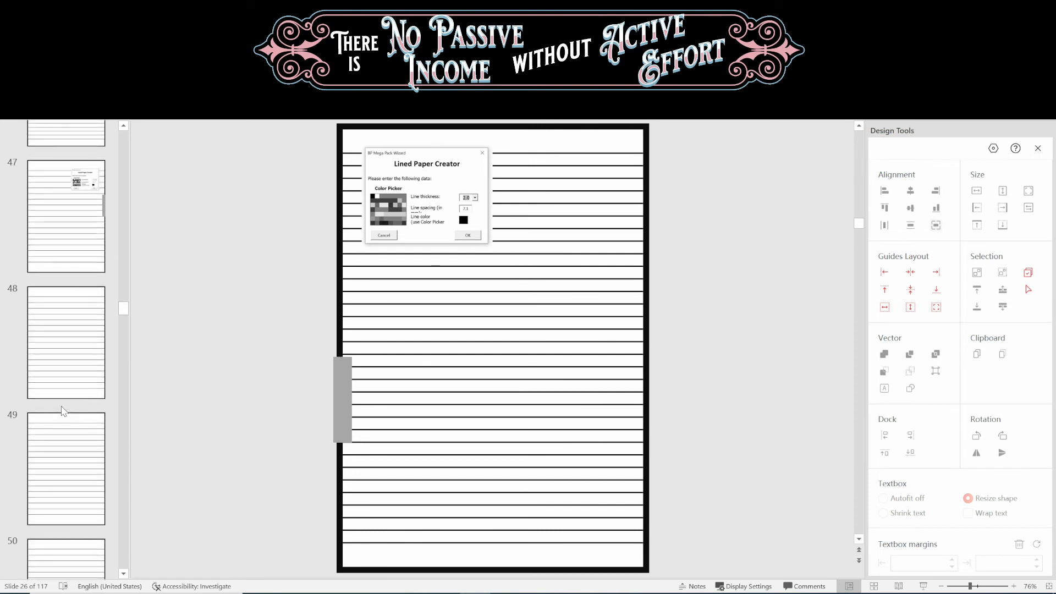
pyautogui.click(87, 360)
pyautogui.scroll(-2, 81, 398)
pyautogui.scroll(-10, 79, 419)
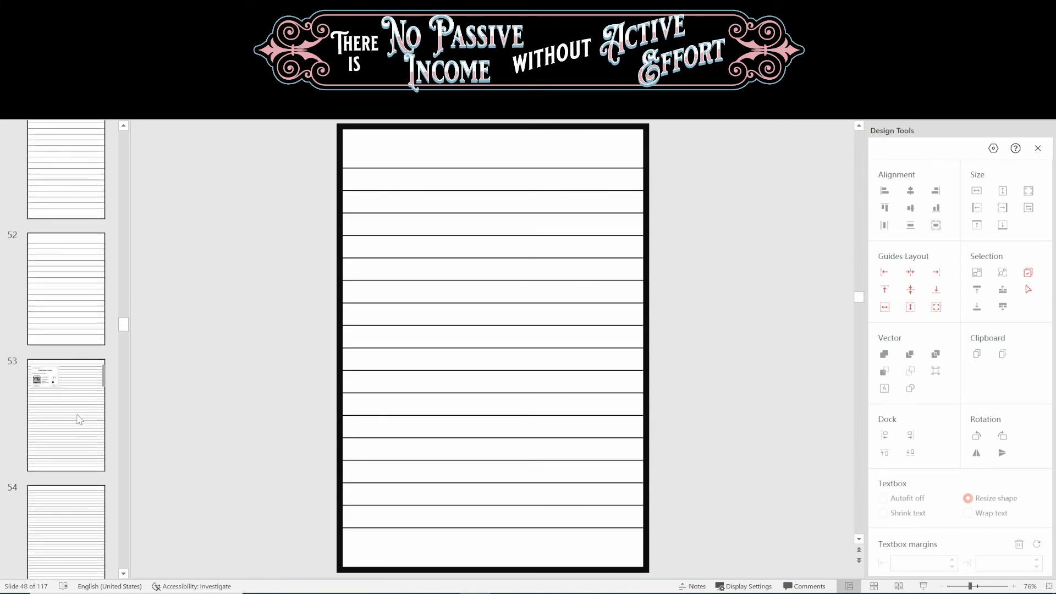
pyautogui.scroll(-6, 79, 420)
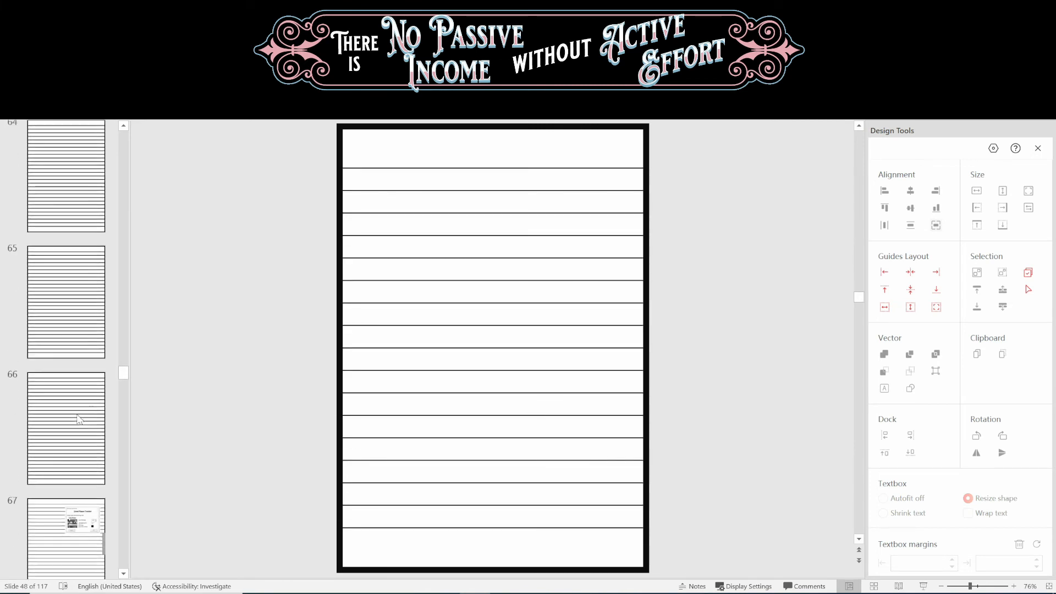
pyautogui.scroll(-6, 79, 419)
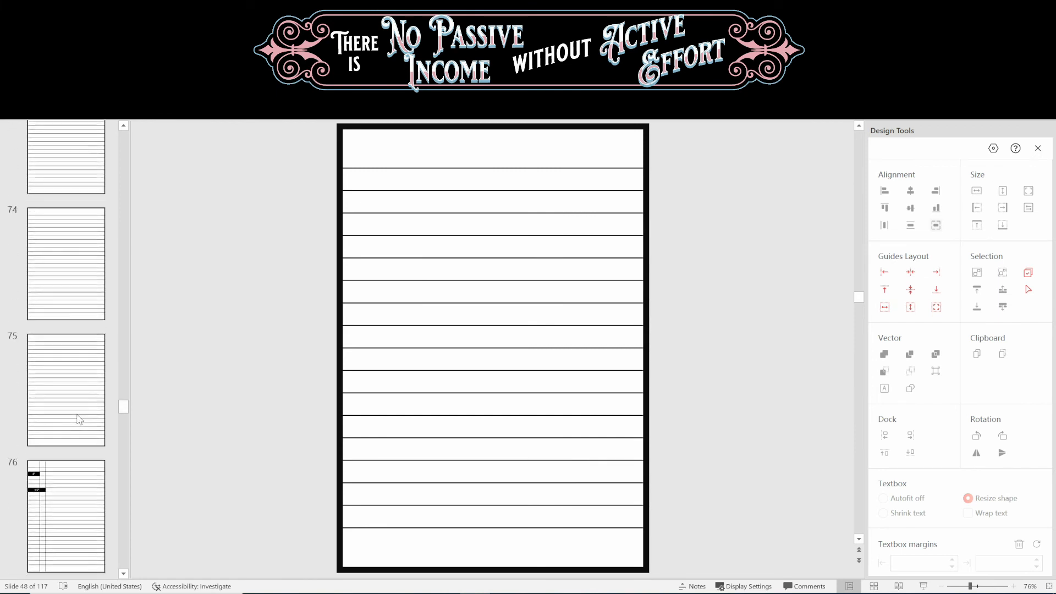
# Examine the Dot Grid Paper Creator settings and dot patterns on slides 78 through 86.
pyautogui.click(70, 214)
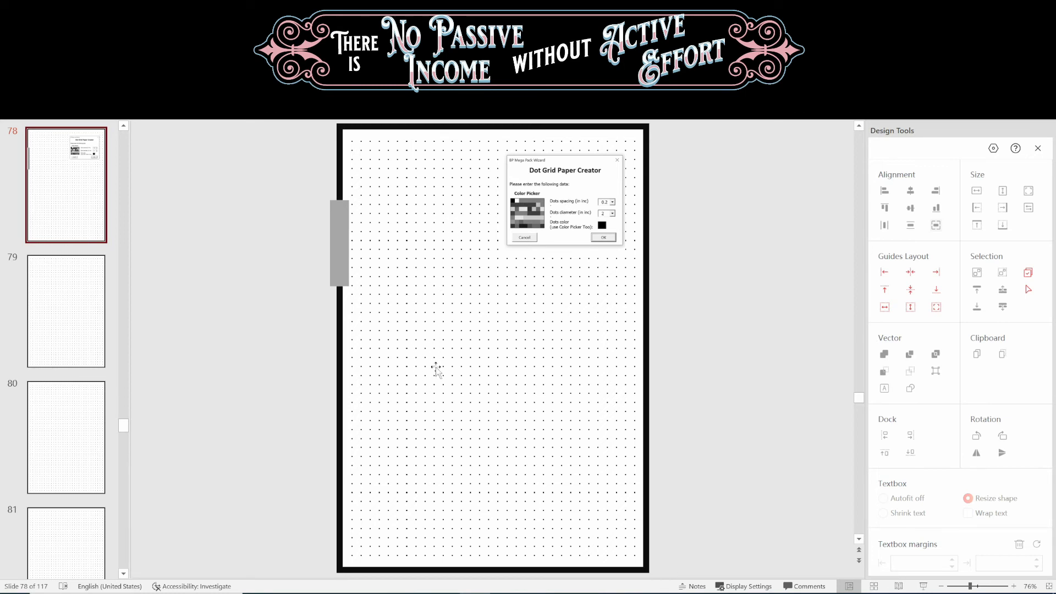
pyautogui.click(66, 341)
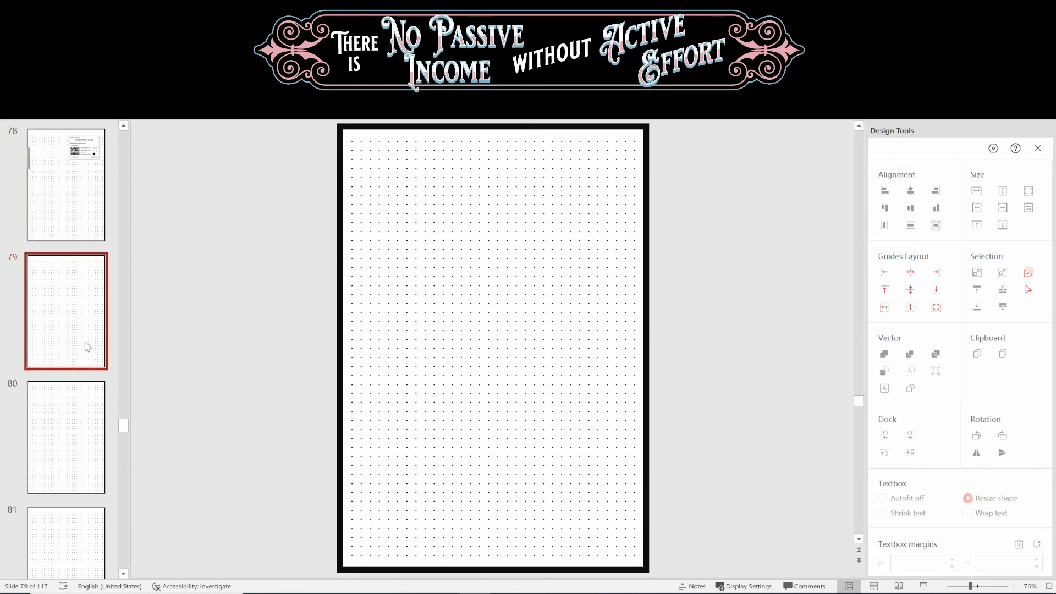
pyautogui.click(60, 418)
pyautogui.scroll(-2, 60, 413)
pyautogui.click(80, 519)
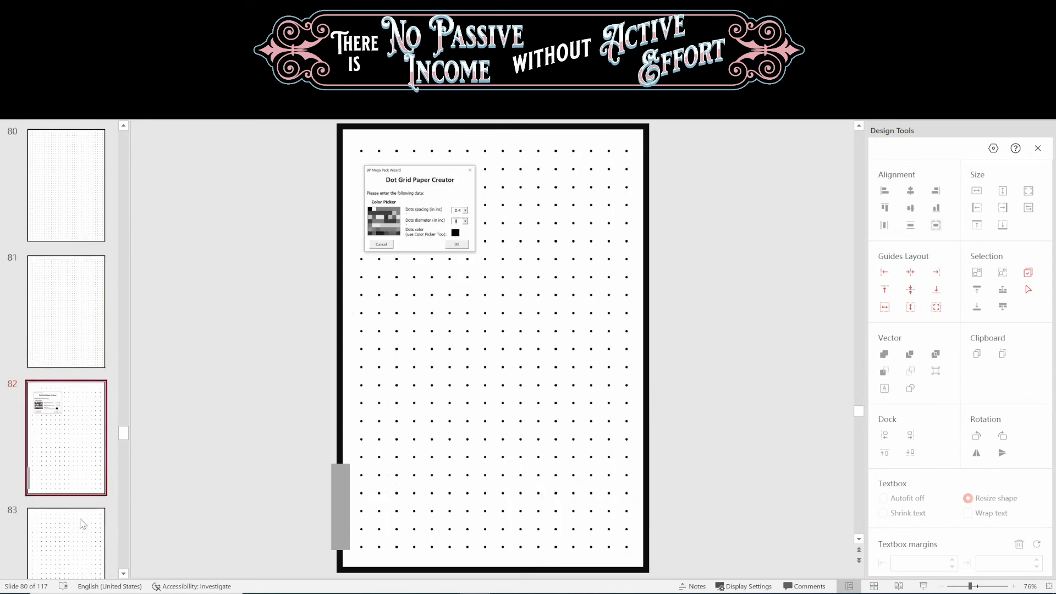
pyautogui.scroll(-3, 85, 413)
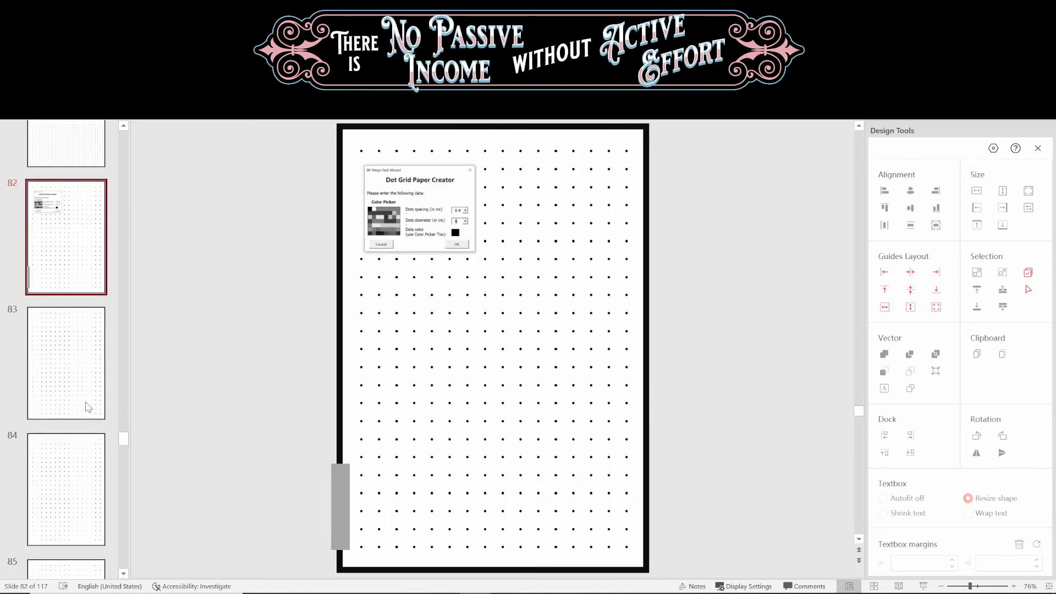
pyautogui.scroll(-6, 88, 407)
pyautogui.click(90, 379)
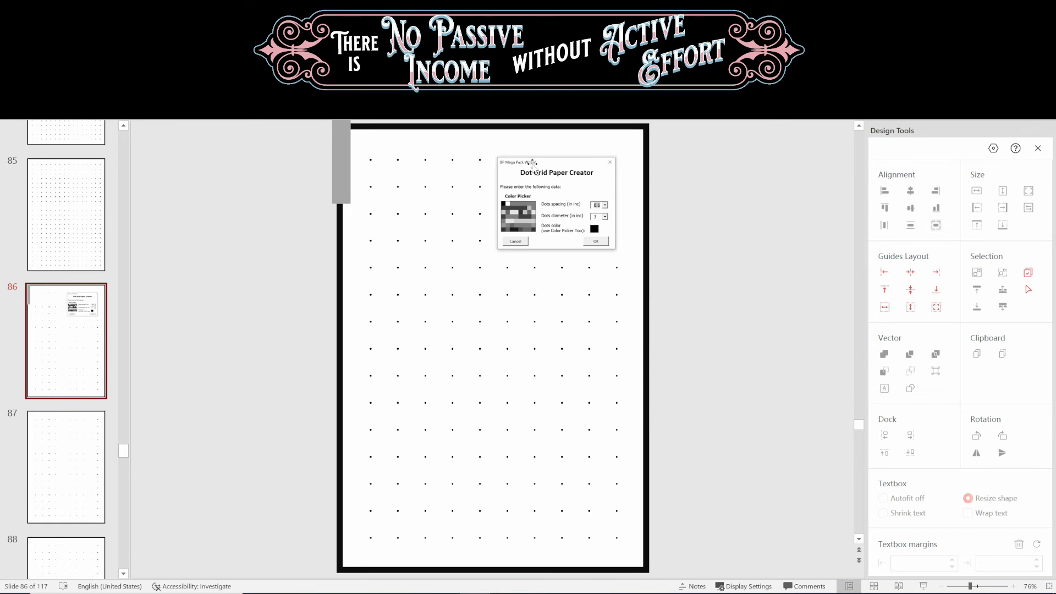
# Check the dot grid pages on slides 87 through 90 and the hexagon page on slide 91.
pyautogui.click(95, 463)
pyautogui.scroll(-5, 75, 331)
pyautogui.click(76, 331)
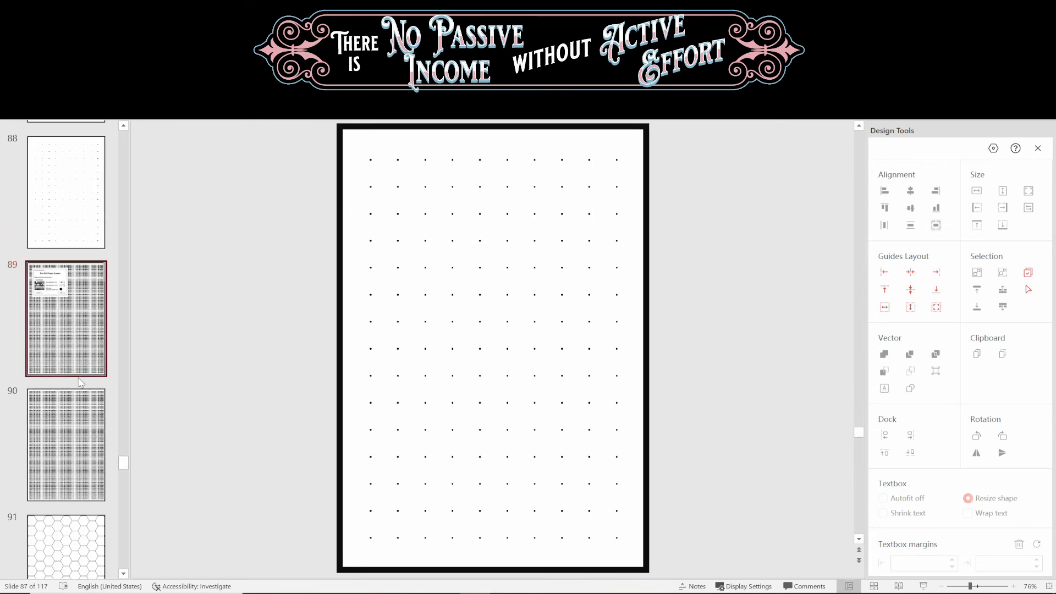
pyautogui.click(80, 381)
pyautogui.scroll(-2, 66, 403)
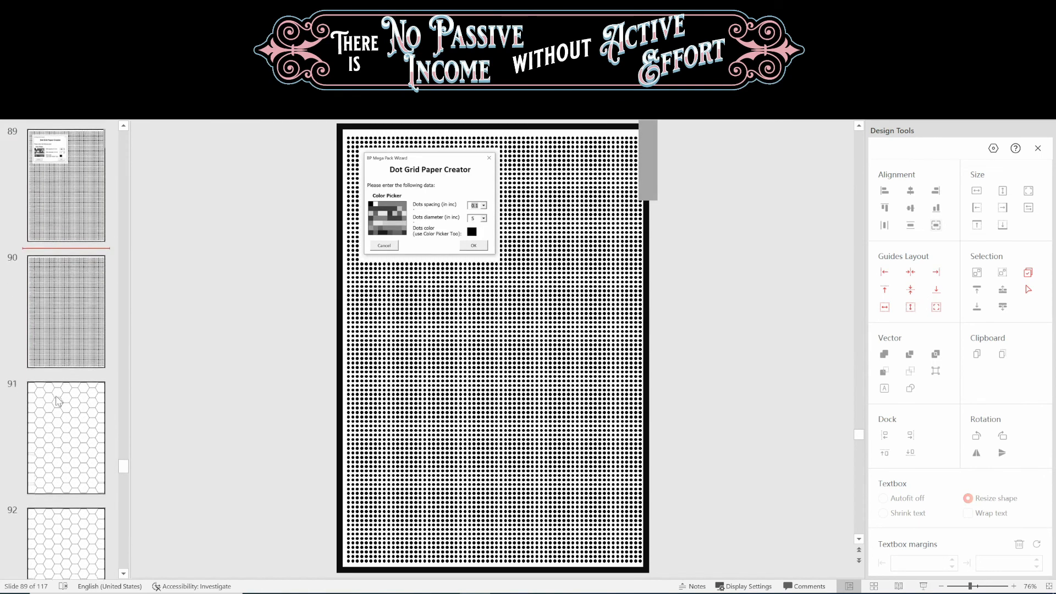
pyautogui.click(59, 401)
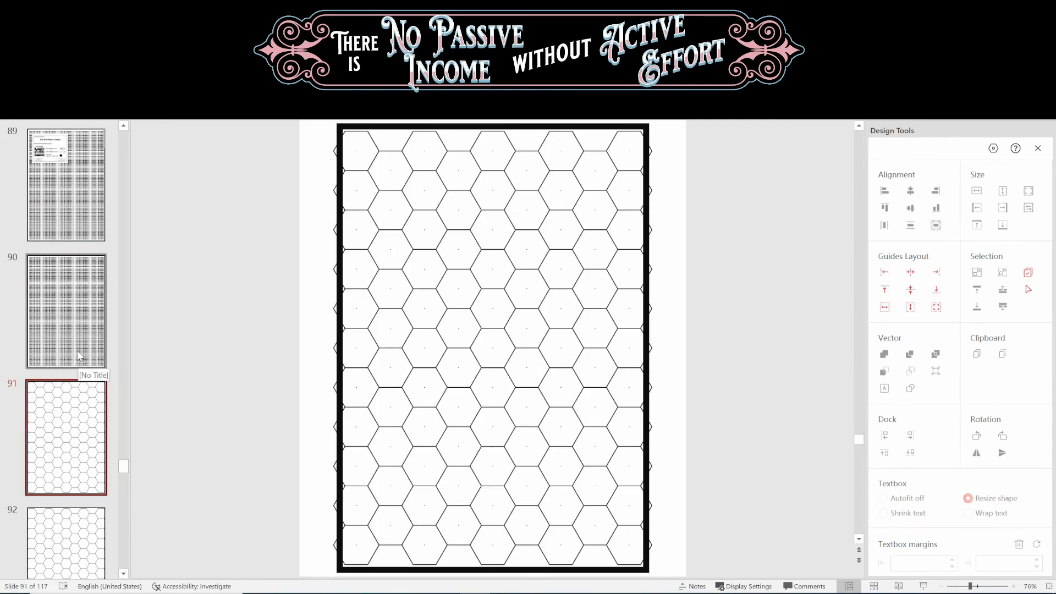
pyautogui.click(99, 208)
pyautogui.click(95, 280)
pyautogui.click(73, 418)
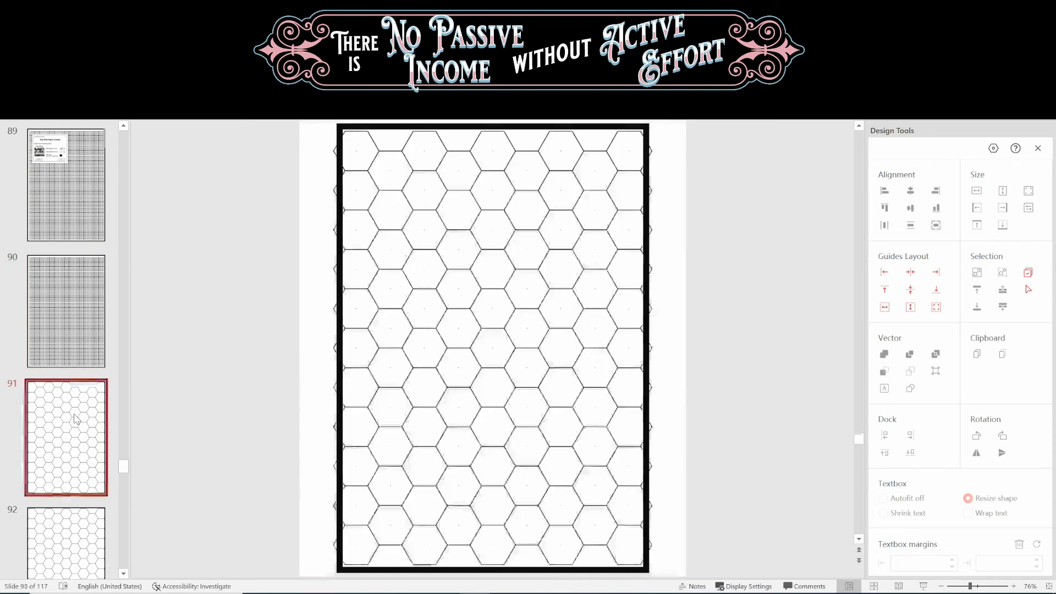
# Review the remaining hexagon pages, the staggered dot page on slide 98 and the circular grid on slide 102.
pyautogui.scroll(-2, 78, 429)
pyautogui.click(79, 428)
pyautogui.scroll(-8, 79, 428)
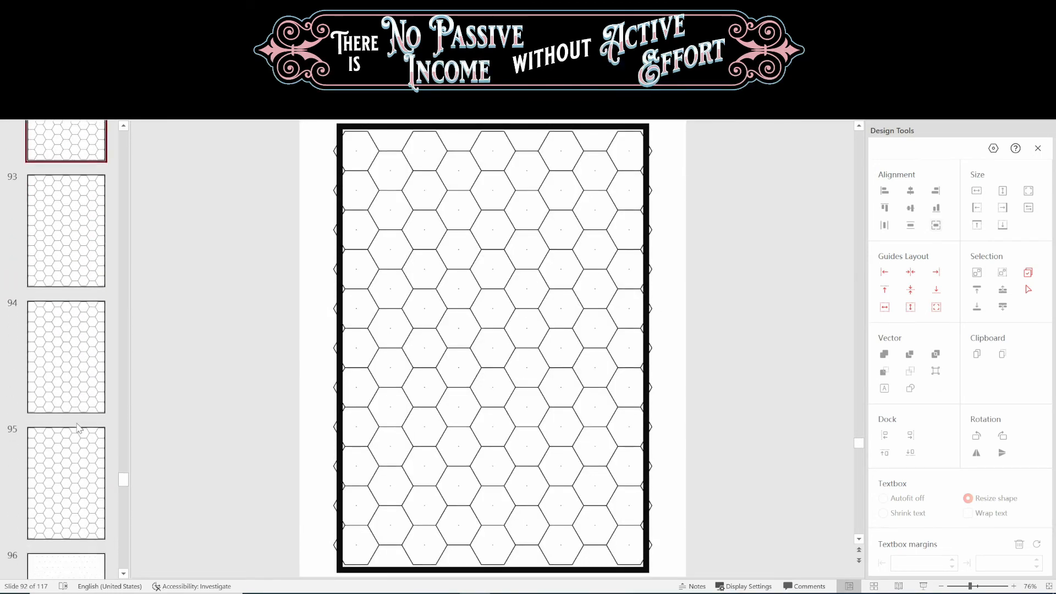
pyautogui.click(77, 410)
pyautogui.click(75, 489)
pyautogui.scroll(-5, 74, 493)
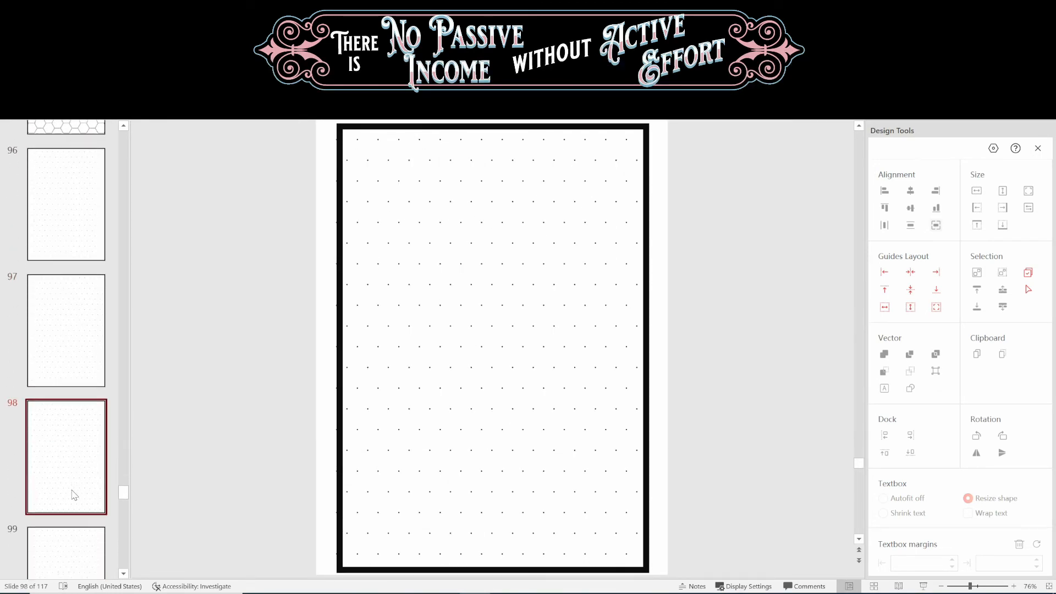
pyautogui.scroll(-2, 74, 495)
pyautogui.click(75, 494)
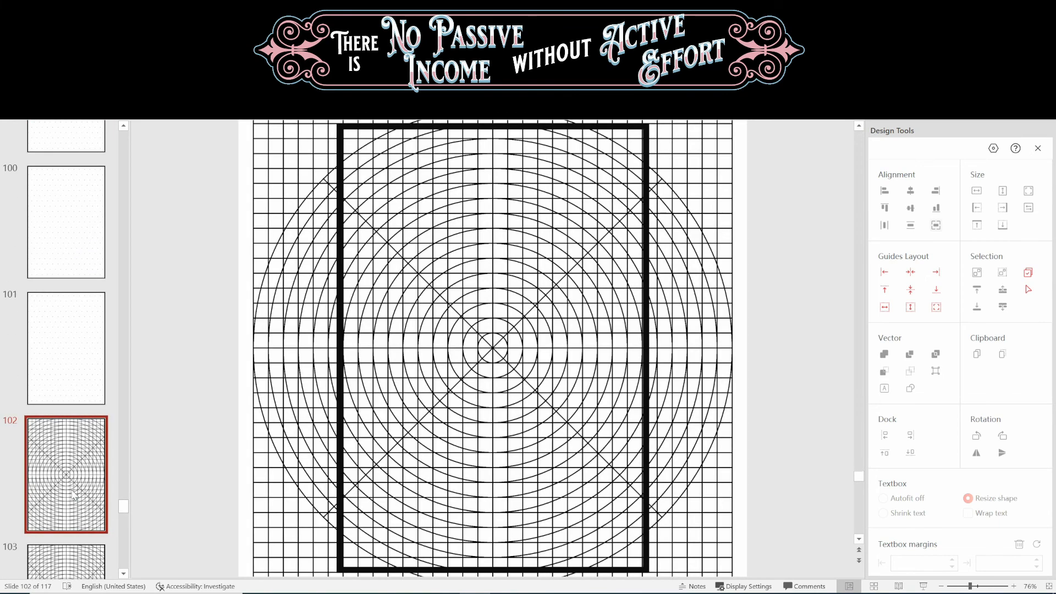
# View the snowflake maze, the A+ content image guides and the bunny cut-out pages on slides 107 through 111.
pyautogui.scroll(-8, 74, 494)
pyautogui.scroll(-3, 74, 494)
pyautogui.click(79, 371)
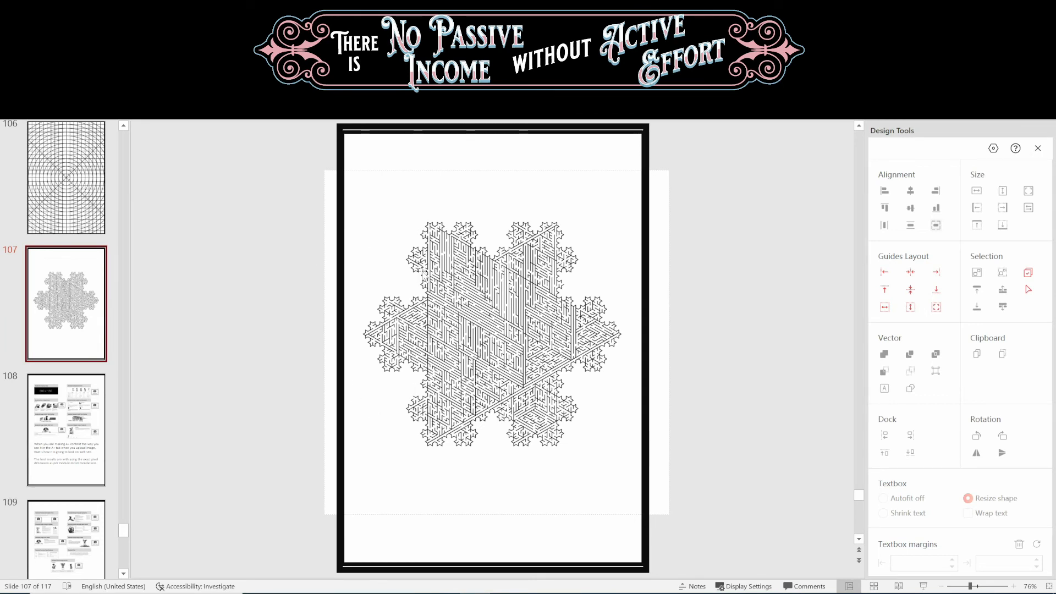
pyautogui.click(71, 416)
pyautogui.scroll(-3, 71, 415)
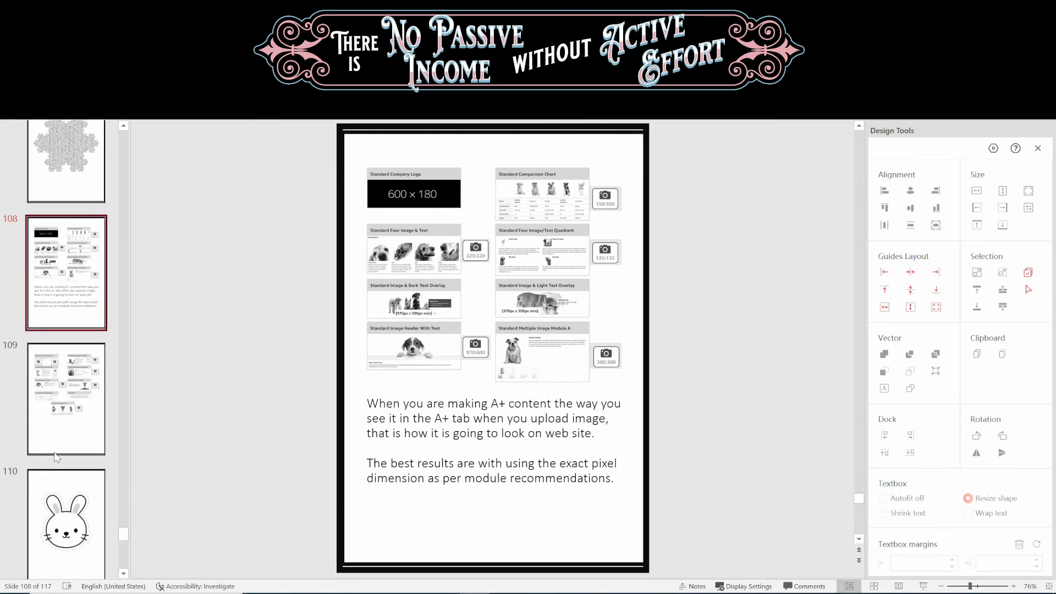
pyautogui.click(69, 418)
pyautogui.scroll(-2, 89, 526)
pyautogui.click(75, 469)
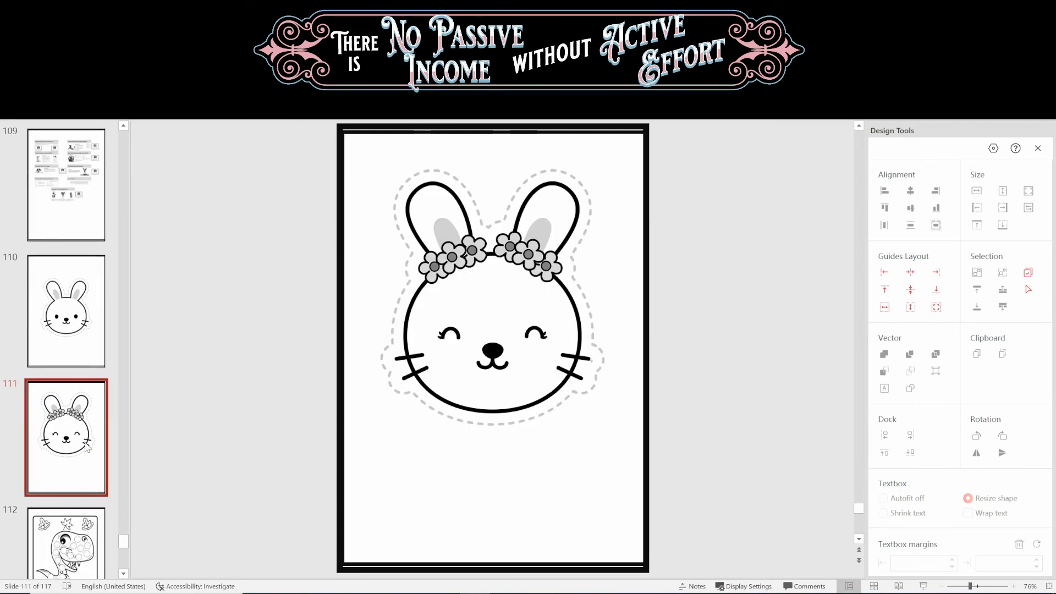
# View the remaining activity pages from slide 112 on and the optimal page count table on slide 117.
pyautogui.scroll(-2, 85, 443)
pyautogui.click(81, 424)
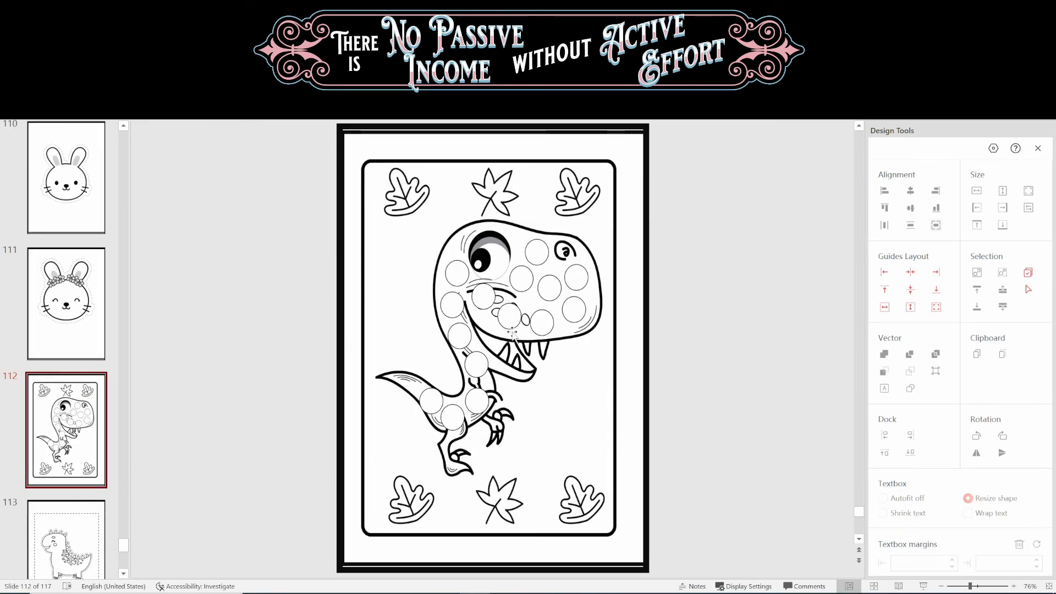
pyautogui.click(76, 520)
pyautogui.scroll(-2, 76, 520)
pyautogui.scroll(-2, 77, 495)
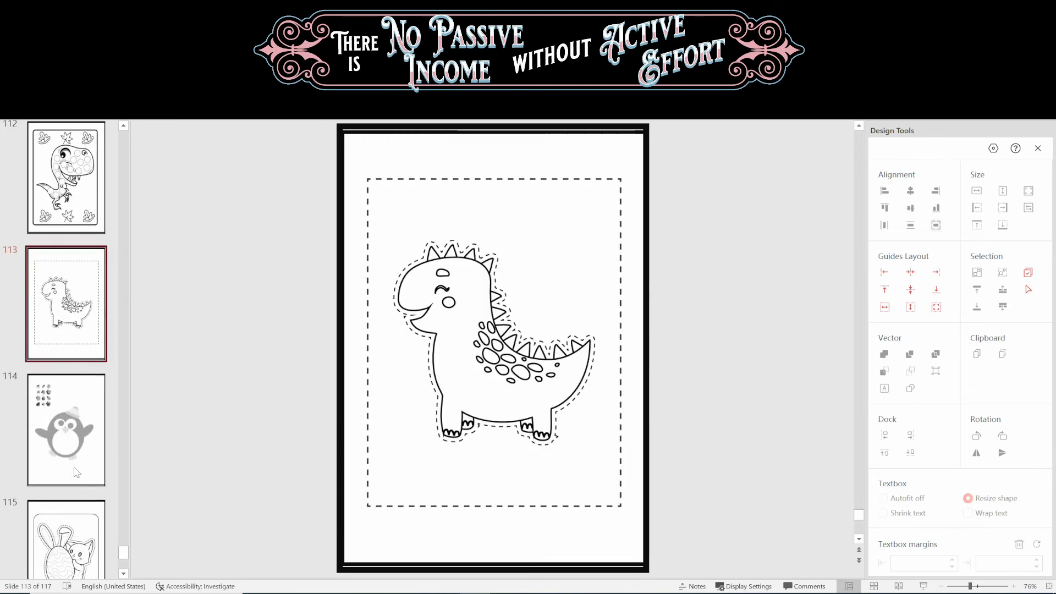
pyautogui.click(77, 434)
pyautogui.scroll(-3, 80, 538)
pyautogui.scroll(-2, 79, 538)
pyautogui.click(79, 539)
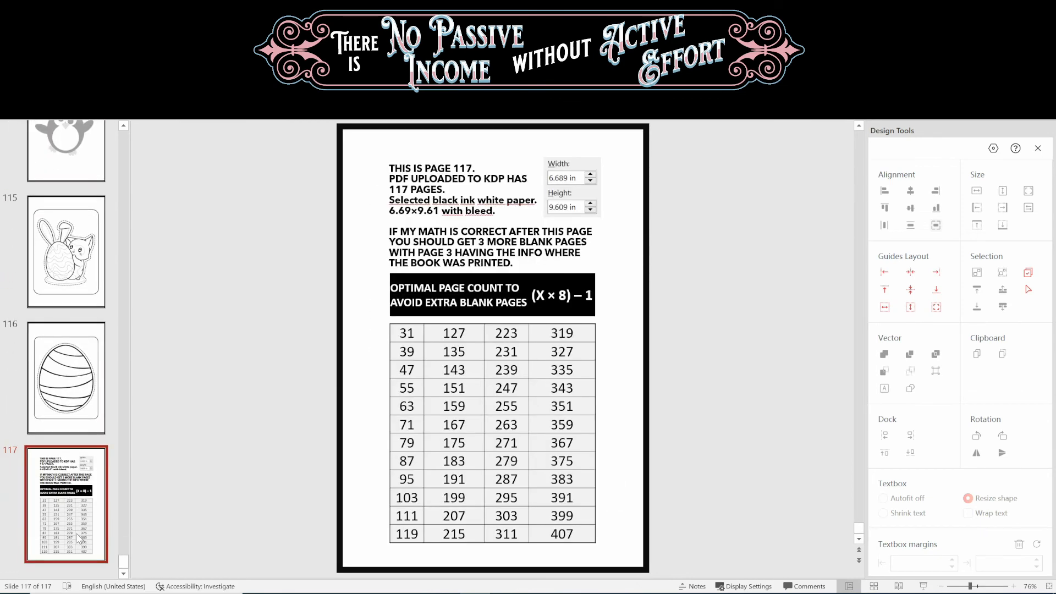
# Go back past the circular grid pages and inspect the lined pages on slides 70 and 69.
pyautogui.scroll(2, 430, 353)
pyautogui.scroll(10, 429, 352)
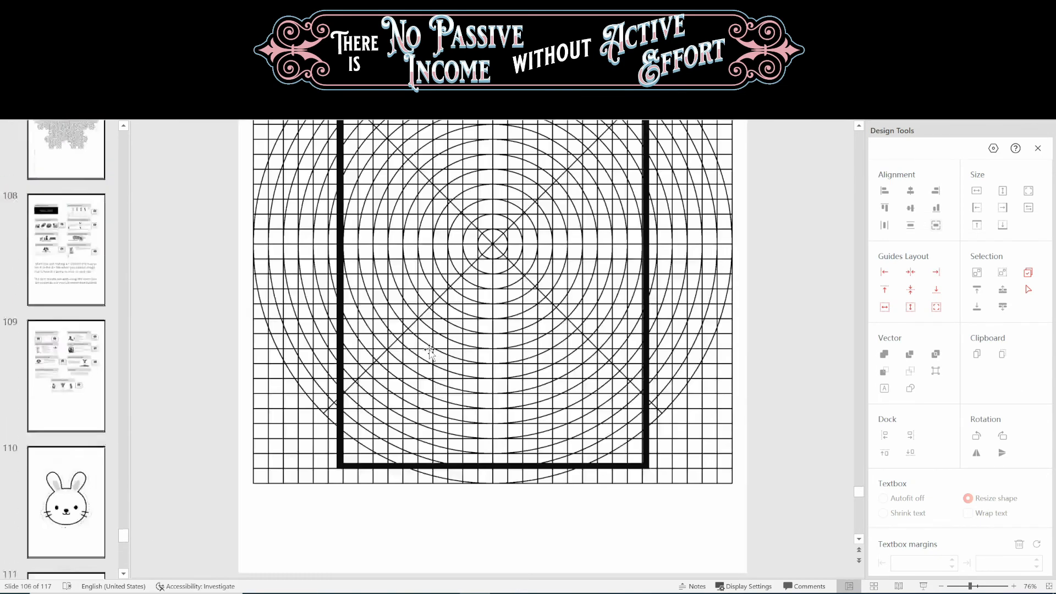
pyautogui.scroll(4, 430, 352)
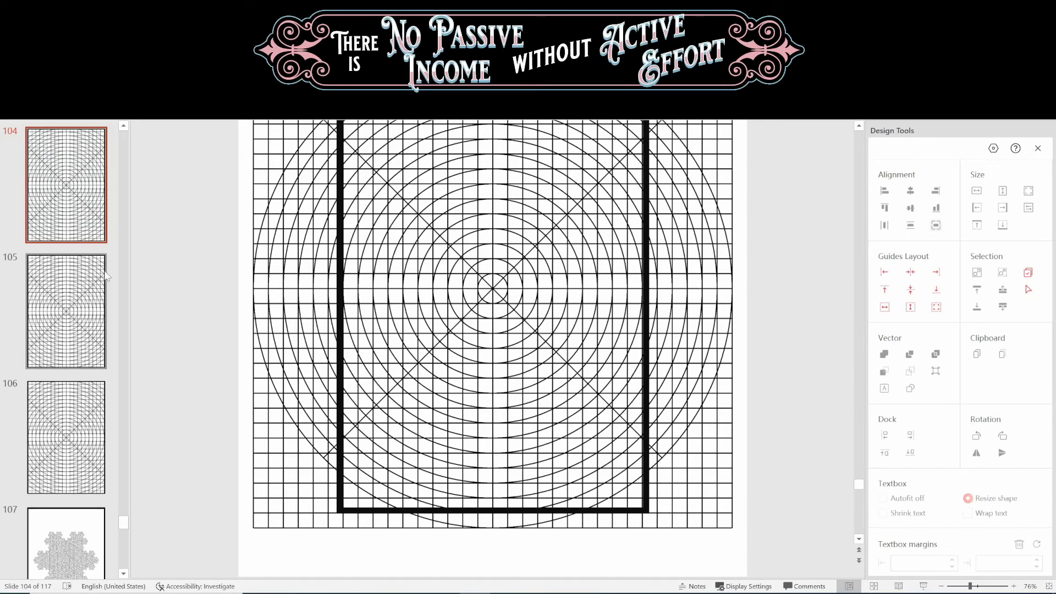
pyautogui.scroll(15, 99, 272)
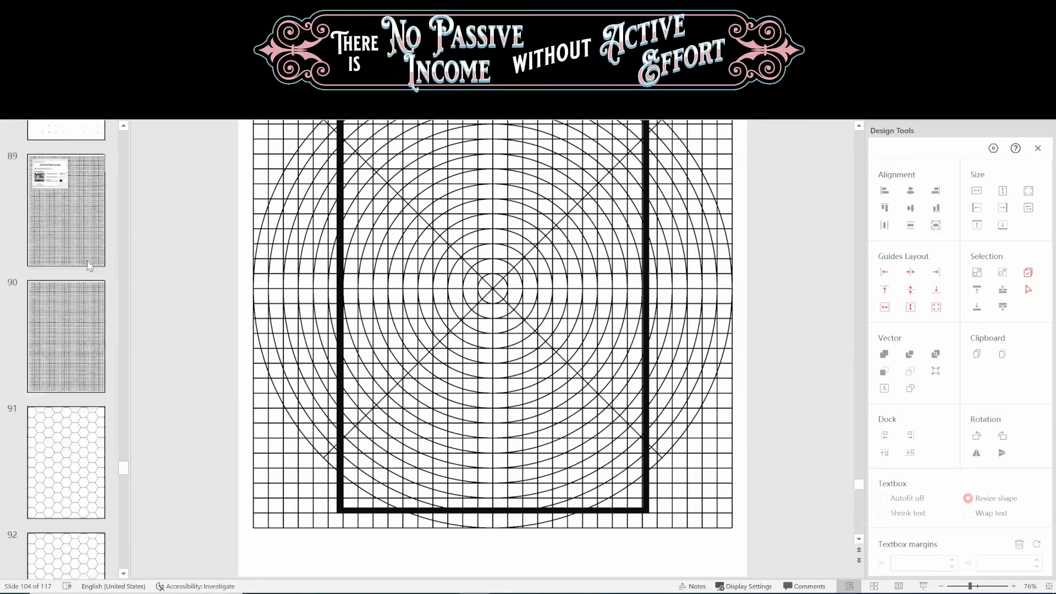
pyautogui.scroll(20, 89, 265)
pyautogui.click(89, 265)
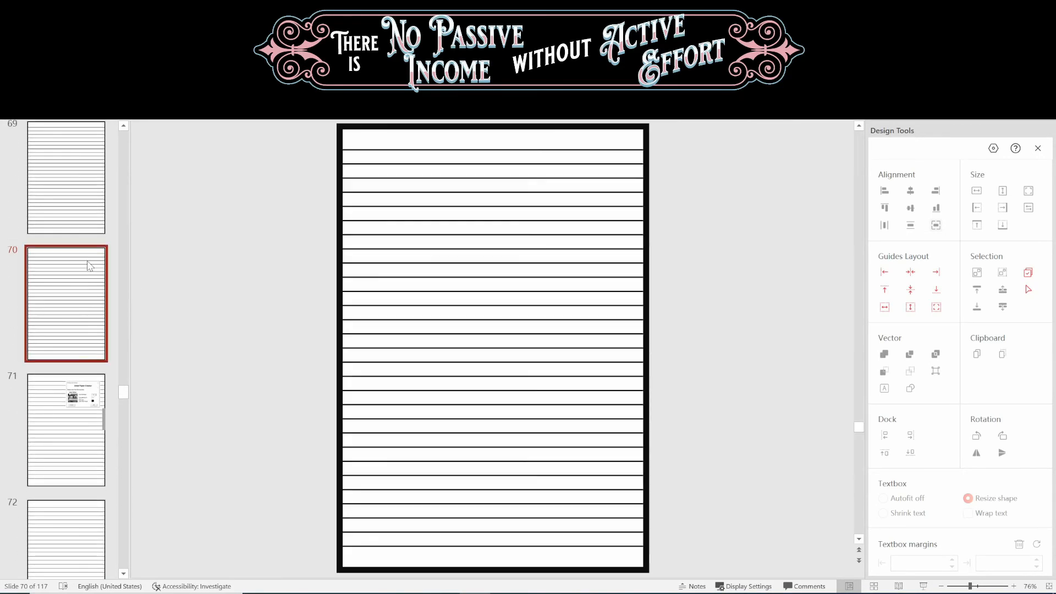
pyautogui.click(94, 201)
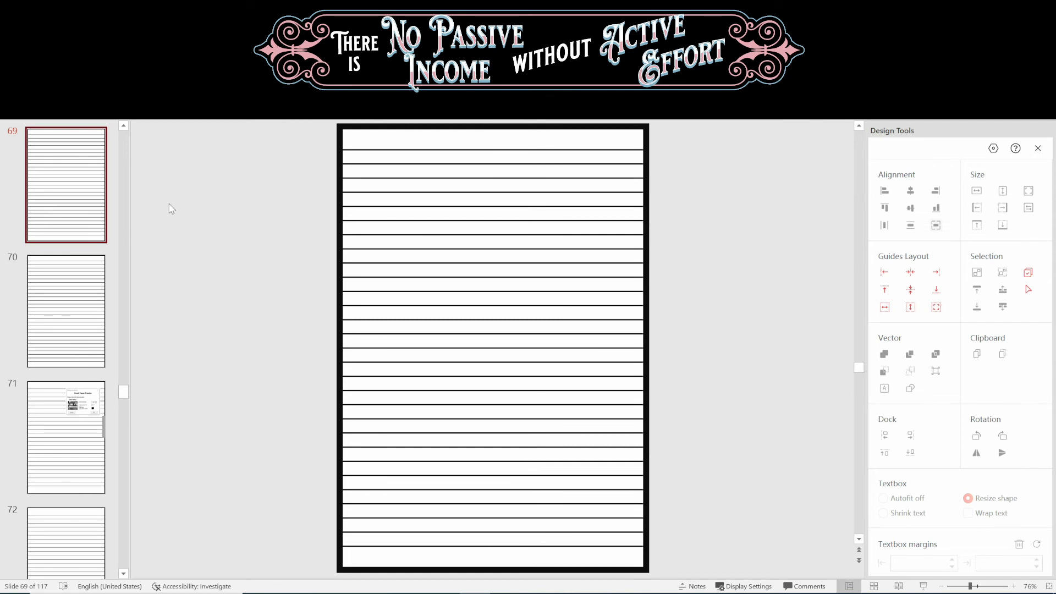
# Check the Lined Paper Creator settings on slide 59 and the lines on slide 46.
pyautogui.scroll(6, 72, 182)
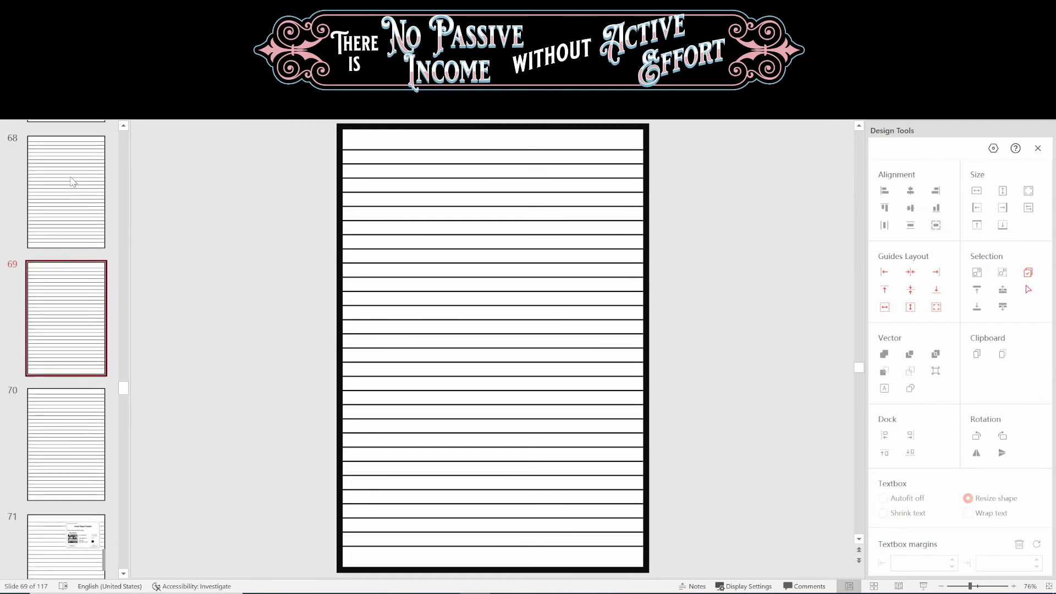
pyautogui.scroll(4, 72, 180)
pyautogui.click(83, 178)
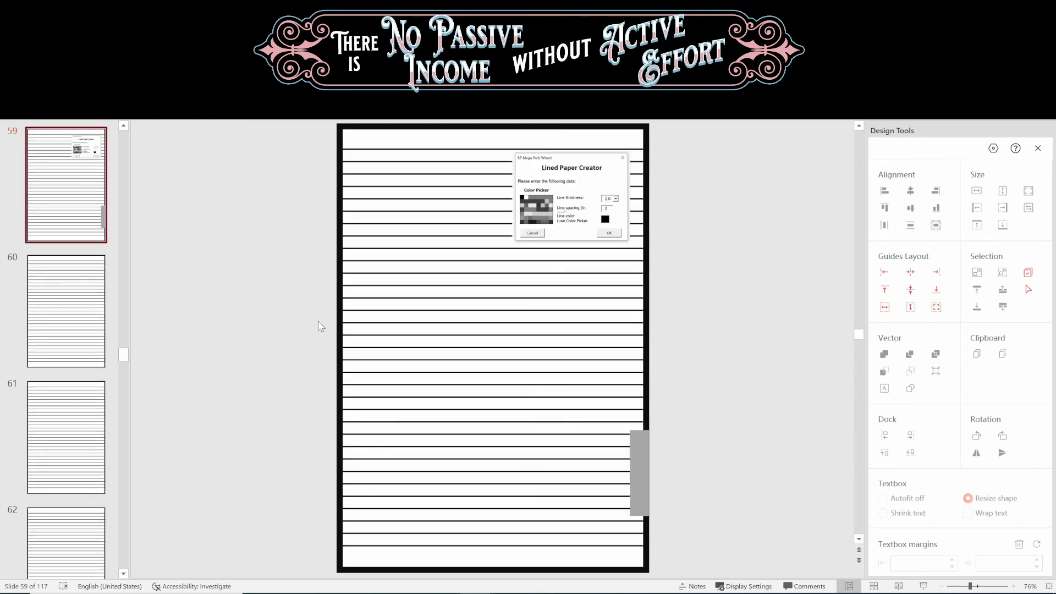
pyautogui.scroll(4, 70, 236)
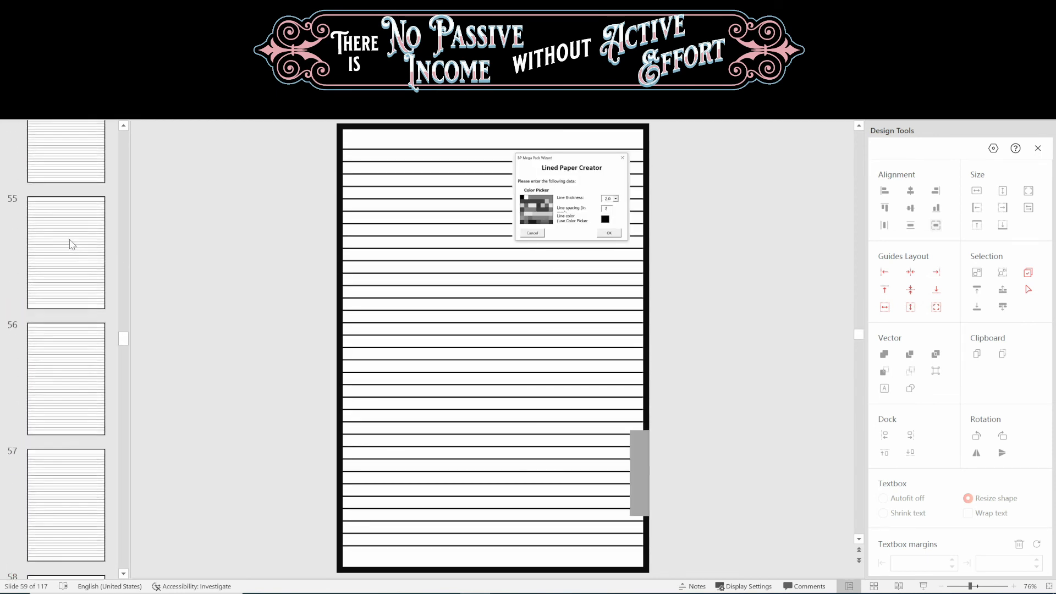
pyautogui.scroll(8, 72, 245)
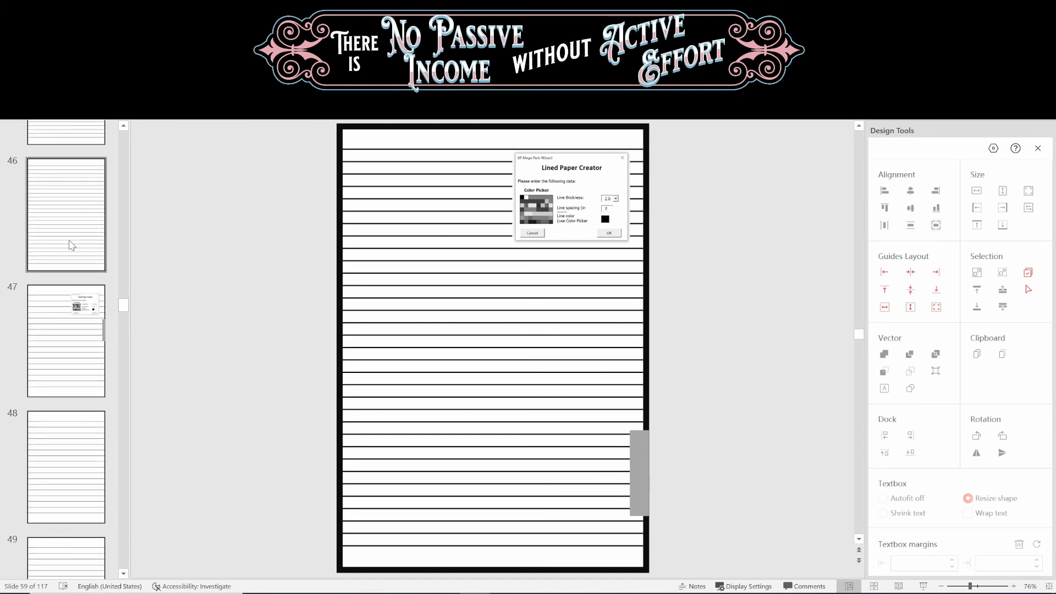
pyautogui.click(70, 245)
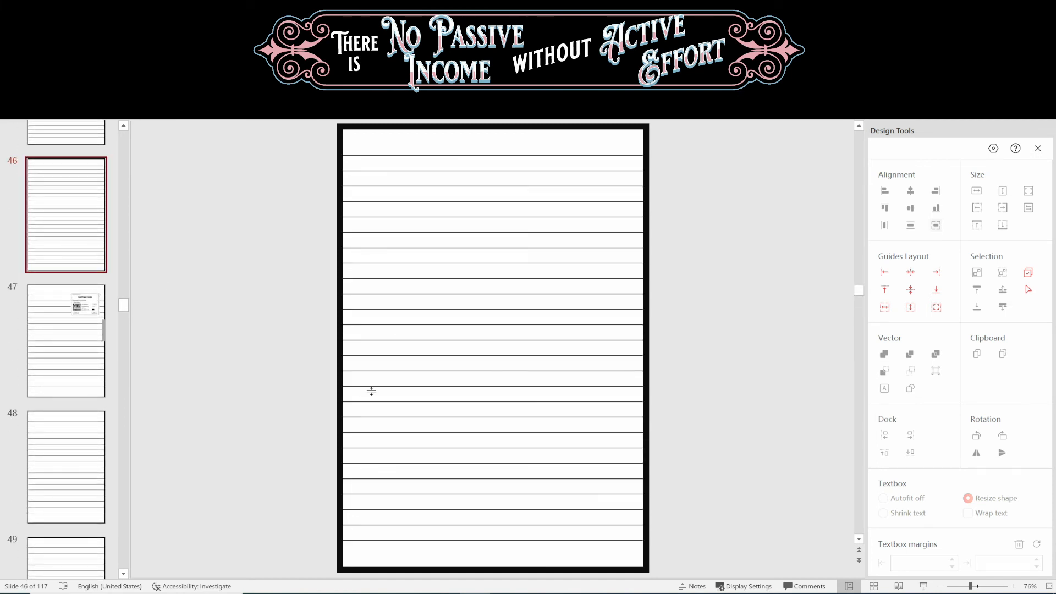
# Compare the line spacing and thickness on slides 45, 44 and 43.
pyautogui.scroll(1, 80, 220)
pyautogui.click(83, 221)
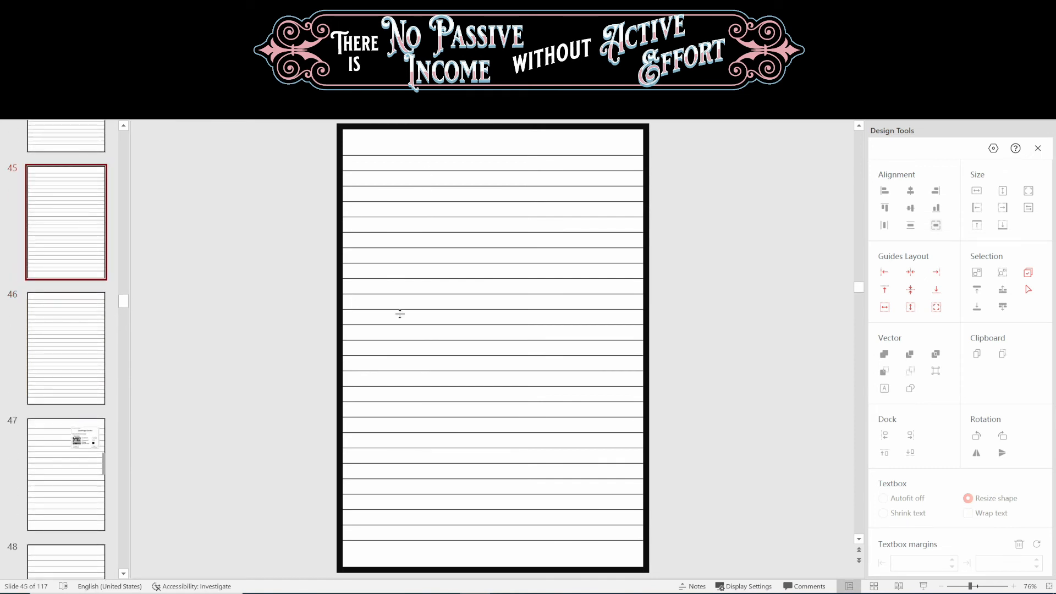
pyautogui.scroll(1, 91, 217)
pyautogui.click(89, 212)
pyautogui.scroll(1, 90, 165)
pyautogui.click(91, 147)
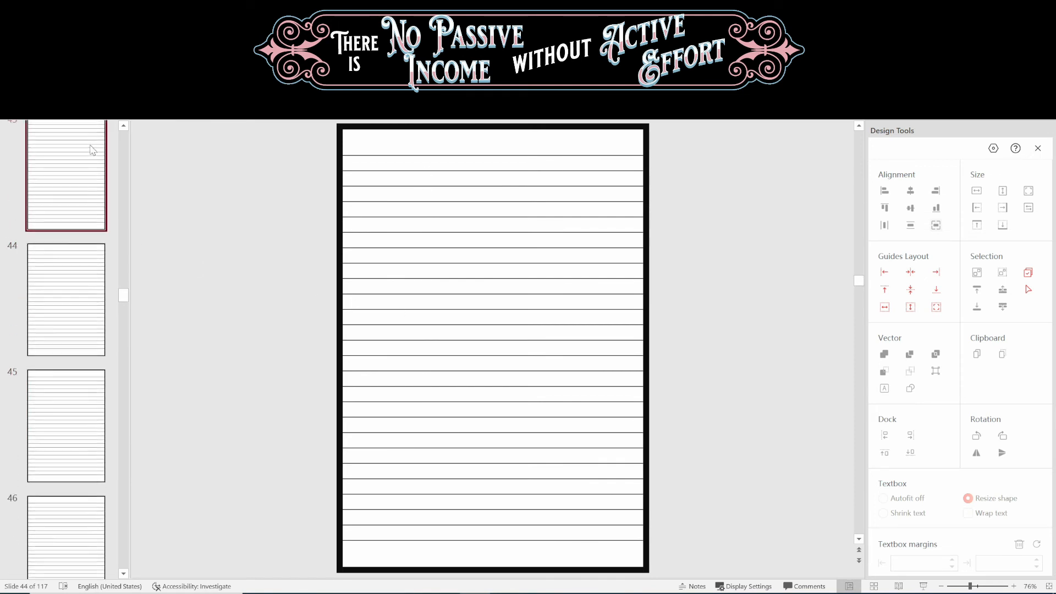
pyautogui.scroll(3, 74, 218)
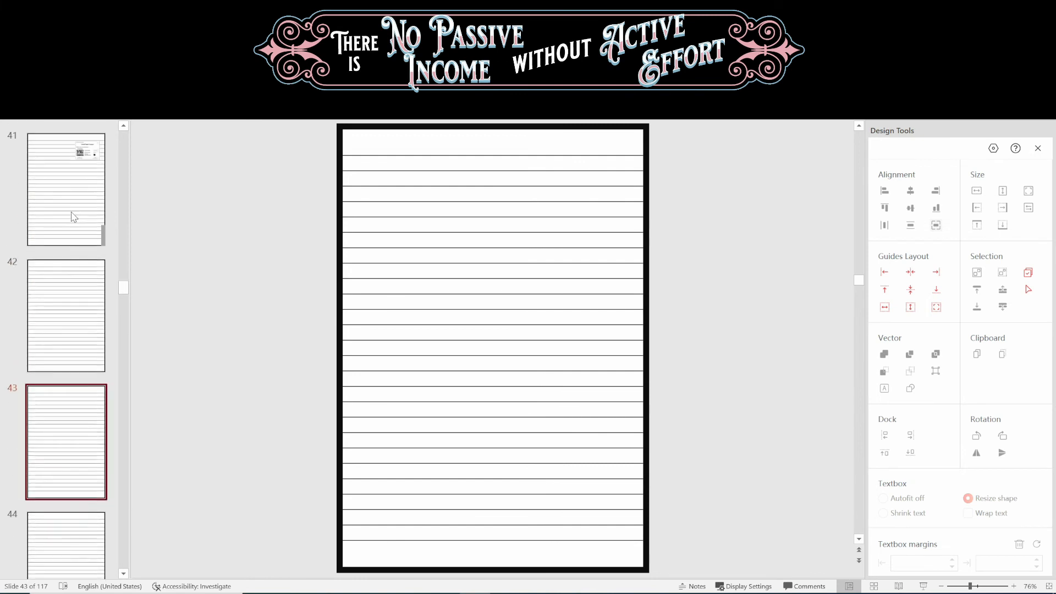
# Return to the notebook's introduction on slide 1 and view the lined pages on slides 2 and 3.
pyautogui.moveTo(125, 290); pyautogui.dragTo(134, 147)
pyautogui.press('Home')
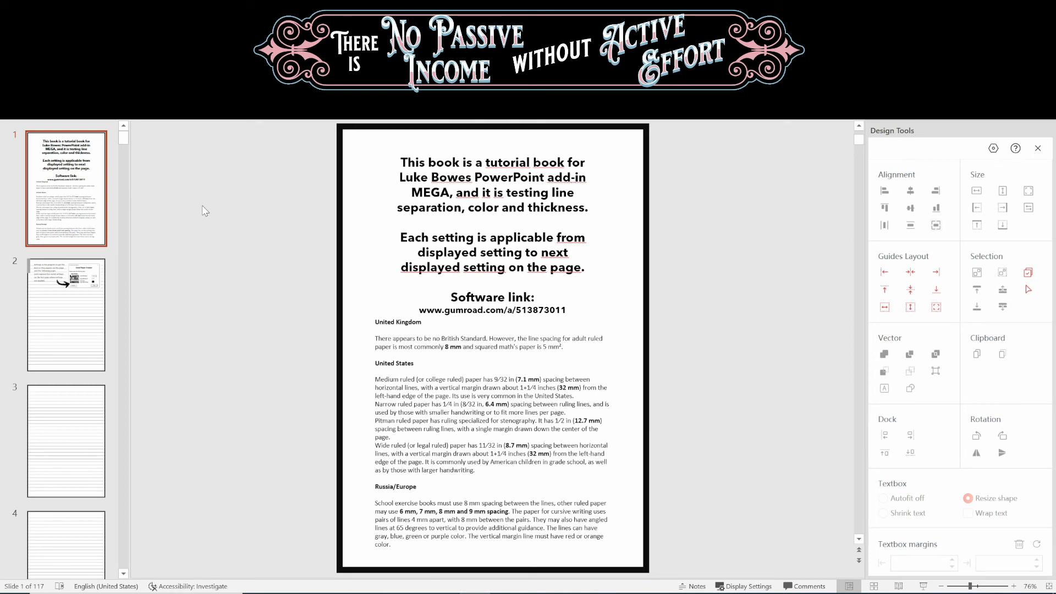
pyautogui.click(94, 330)
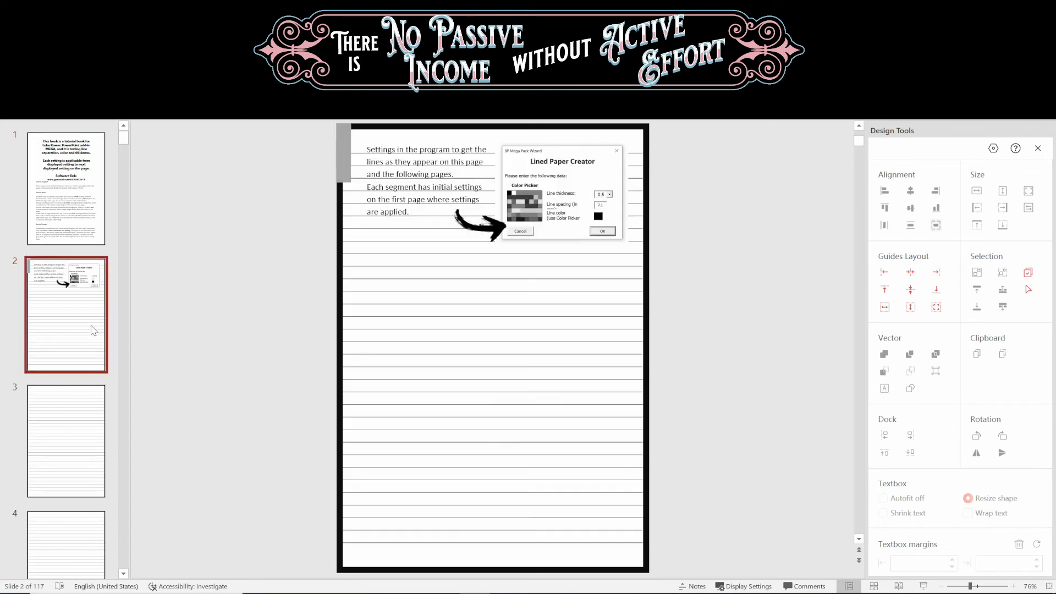
pyautogui.click(87, 427)
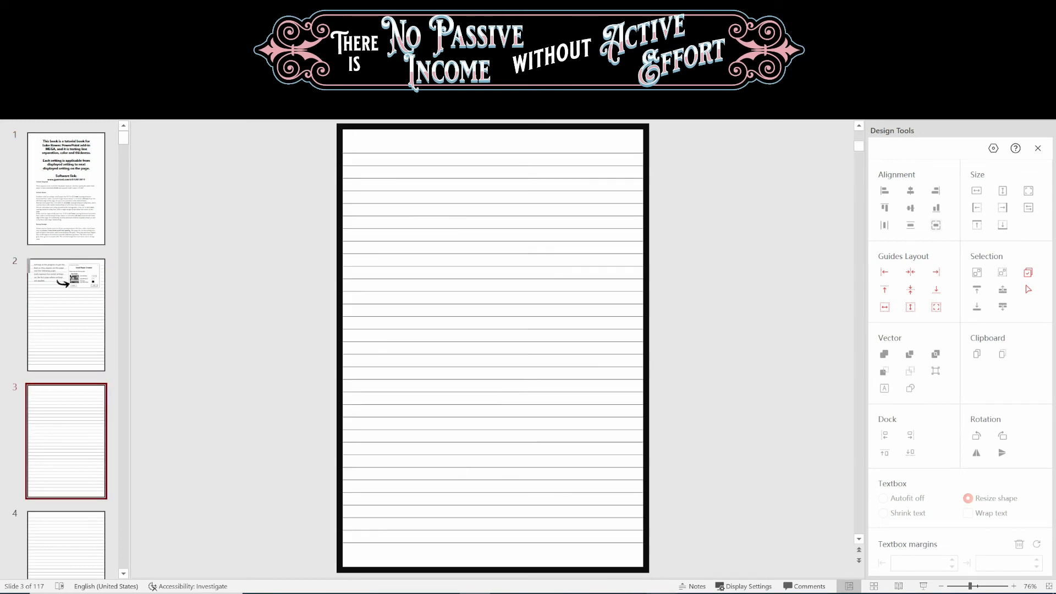
# Open the LinedPaper page setup and review its line, page size, margin and gutter settings with the preview.
pyautogui.click(513, 392)
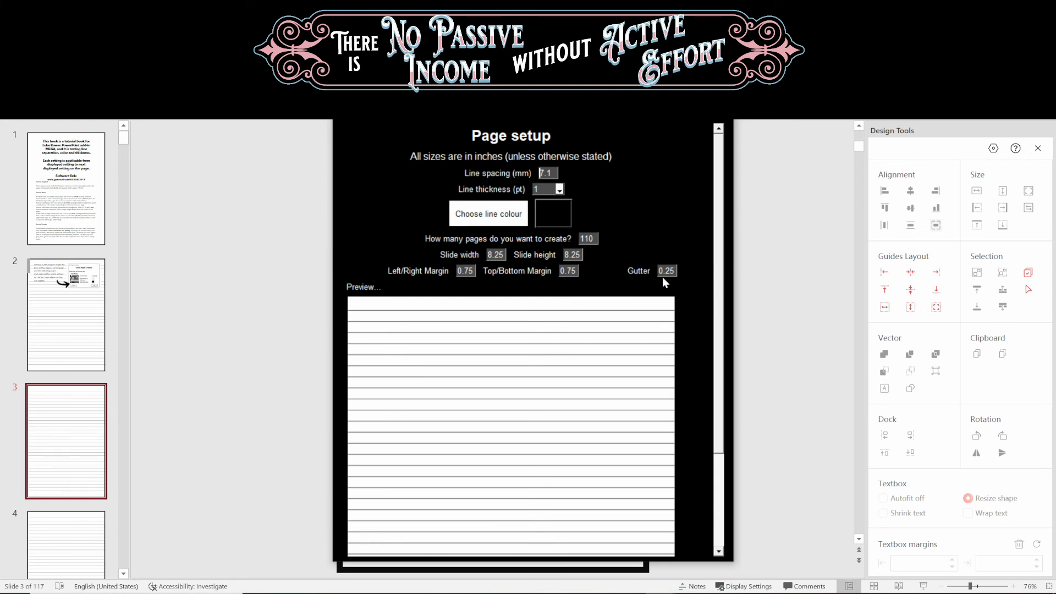
pyautogui.scroll(-3, 495, 341)
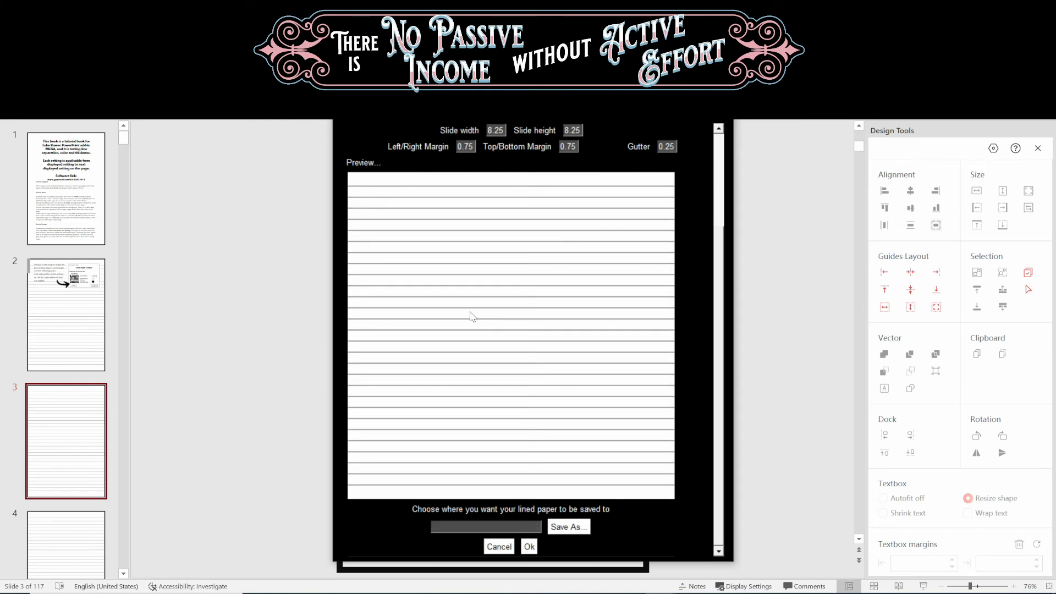
pyautogui.scroll(1, 471, 317)
pyautogui.scroll(2, 471, 316)
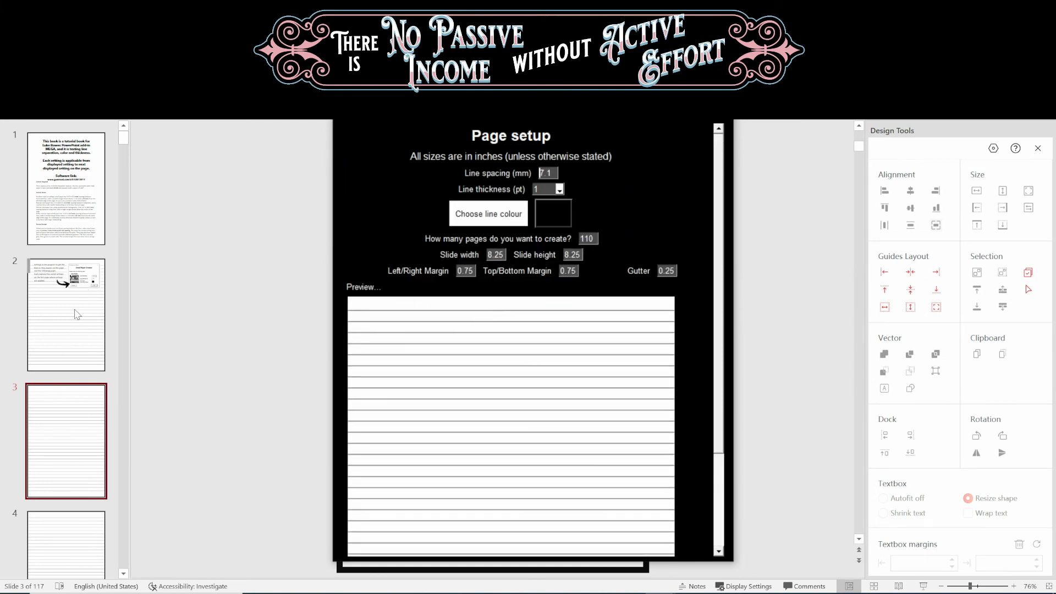
# Close the lined paper setup and open the WeeklyPlanner option of Mega Pack Alpha.
pyautogui.click(722, 120)
pyautogui.click(578, 367)
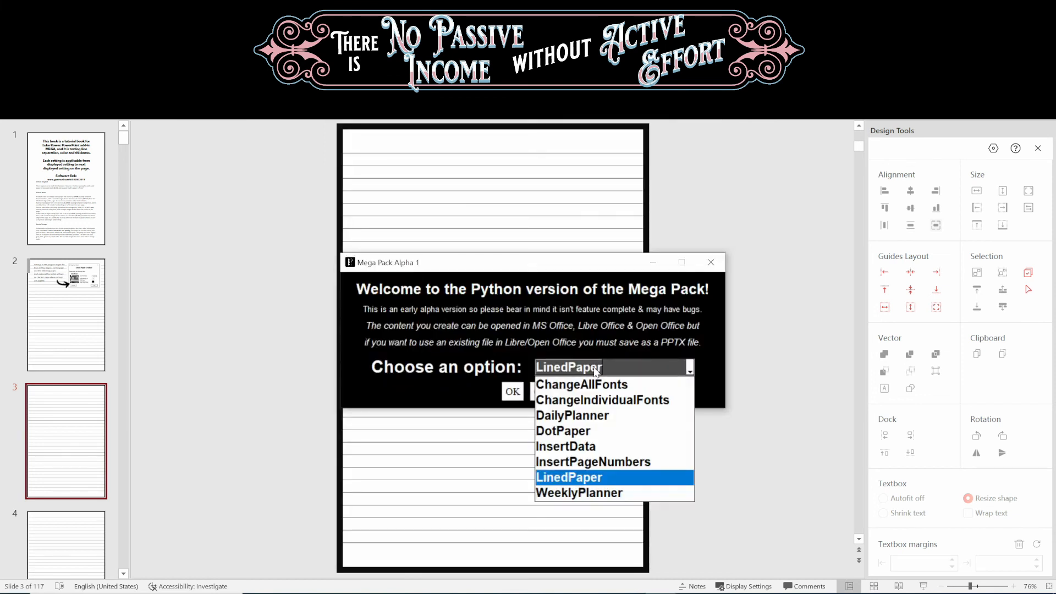
pyautogui.click(586, 492)
pyautogui.click(512, 391)
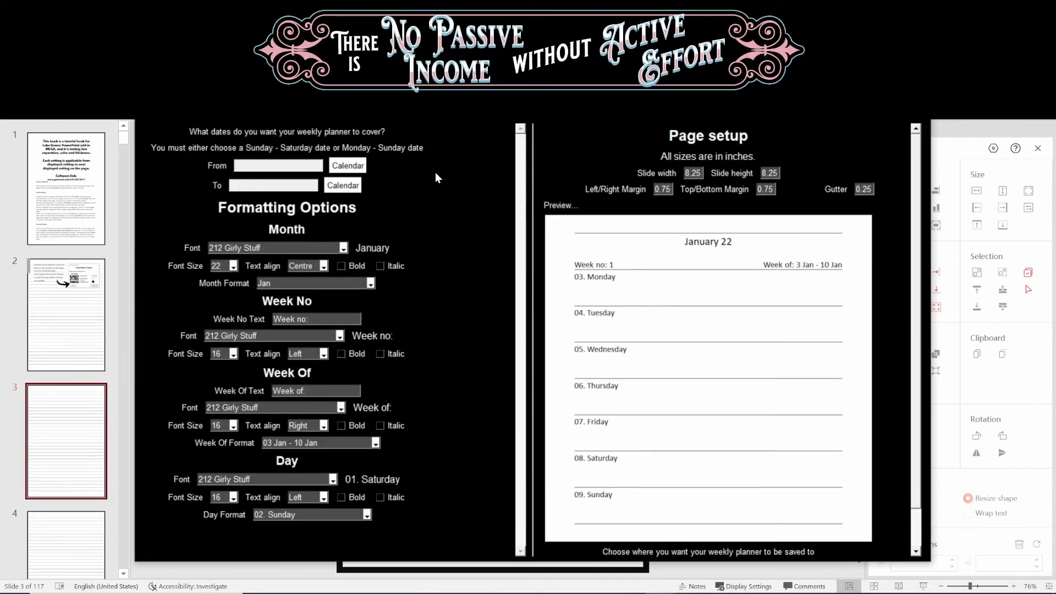
# Set the weekly planner's start date to 1 January 2023.
pyautogui.click(359, 167)
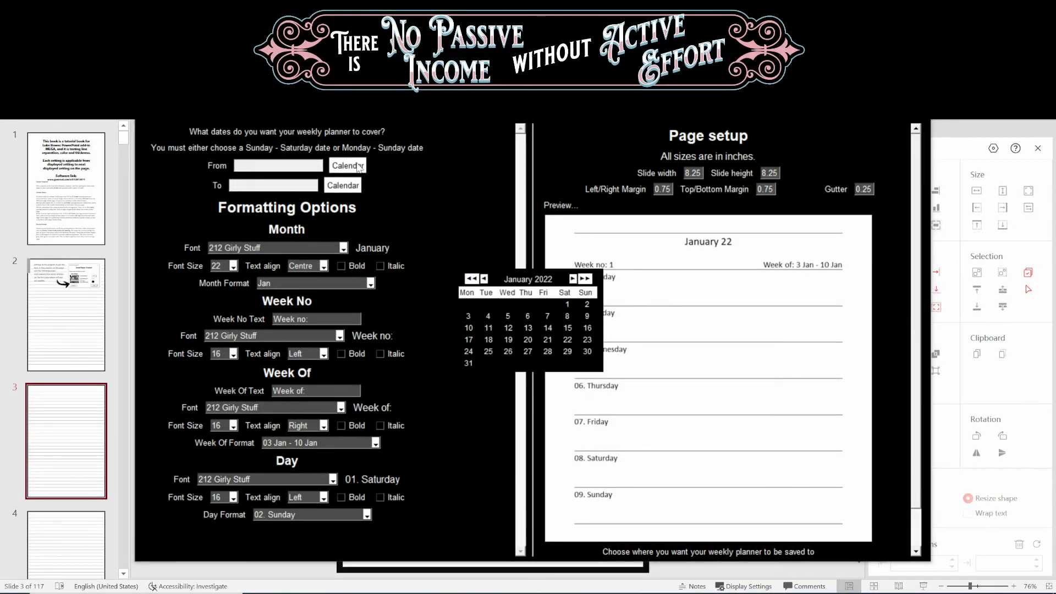
pyautogui.click(588, 280)
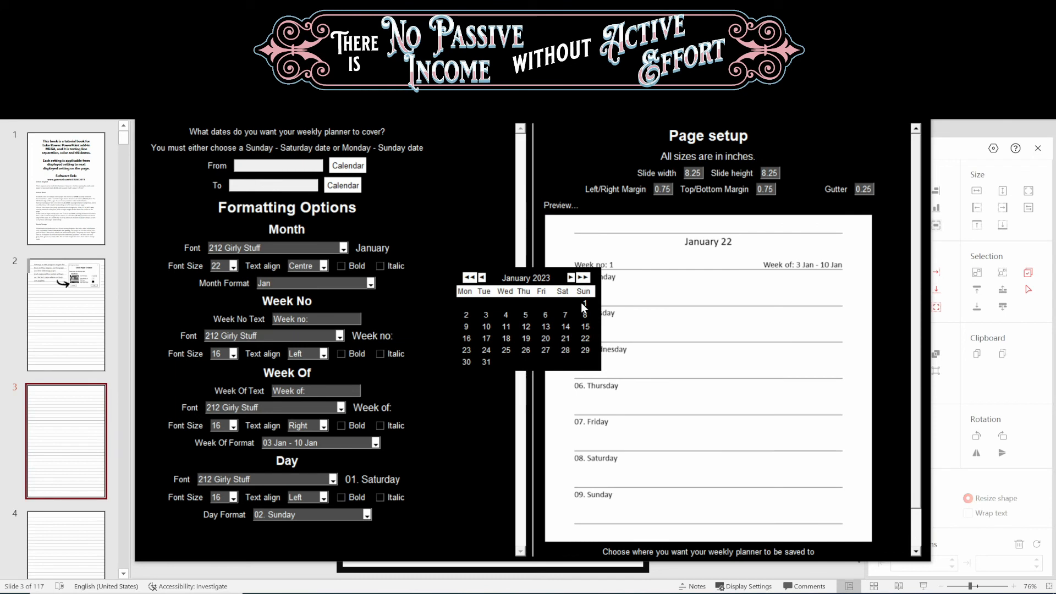
pyautogui.click(581, 303)
pyautogui.click(358, 167)
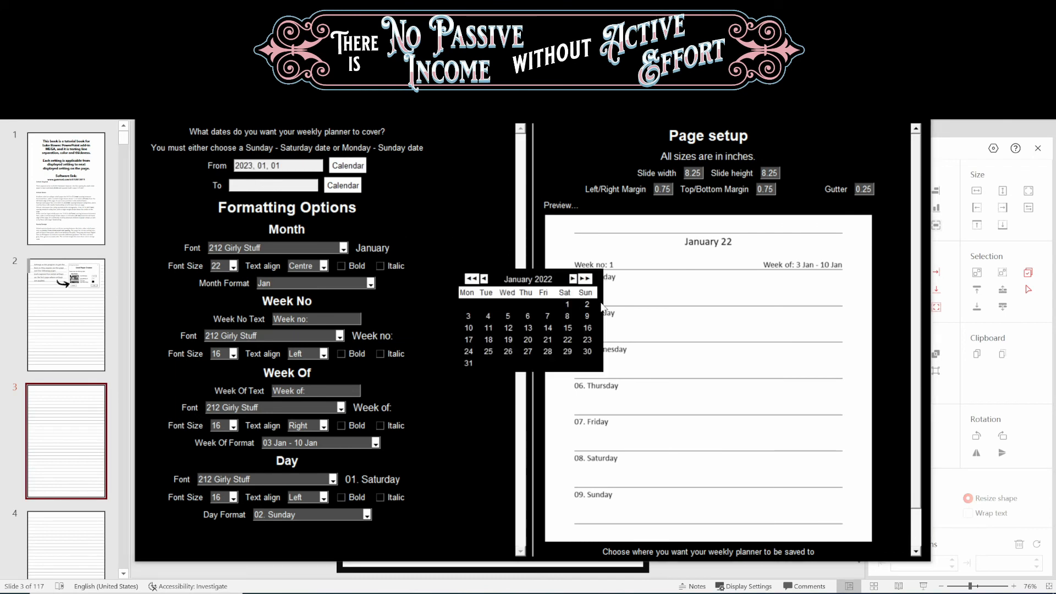
pyautogui.click(585, 279)
pyautogui.click(583, 306)
# Set the weekly planner's end date to 31 December 2023.
pyautogui.click(340, 187)
pyautogui.click(586, 279)
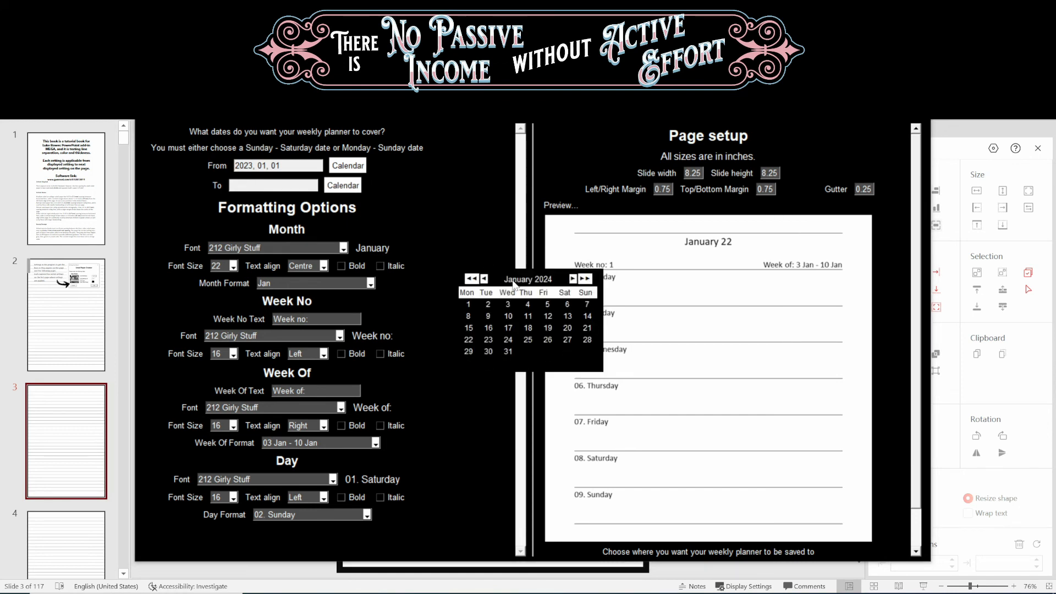
pyautogui.click(484, 279)
pyautogui.click(585, 351)
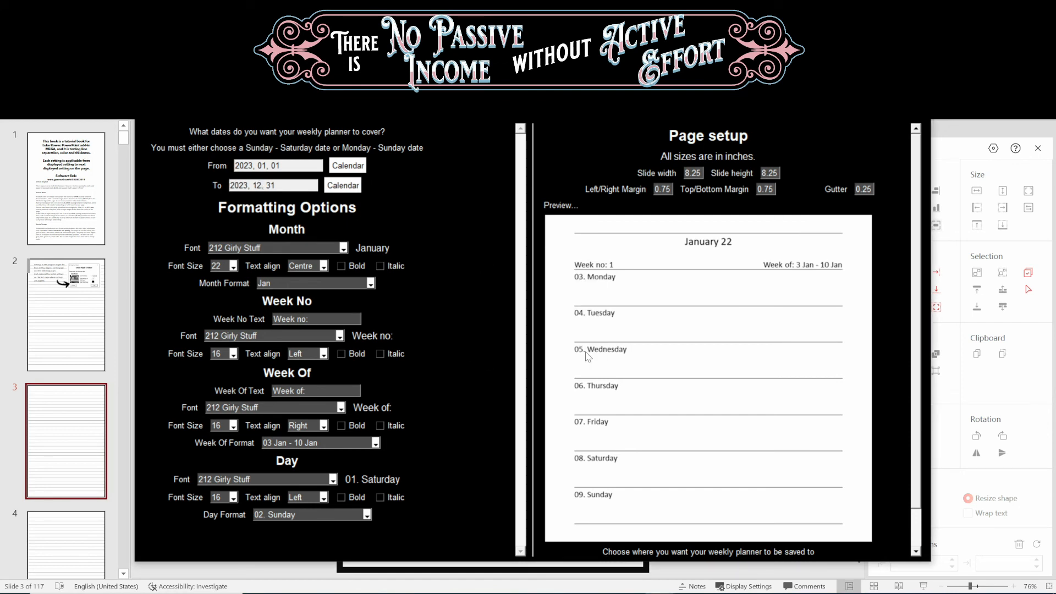
pyautogui.click(337, 248)
pyautogui.click(247, 337)
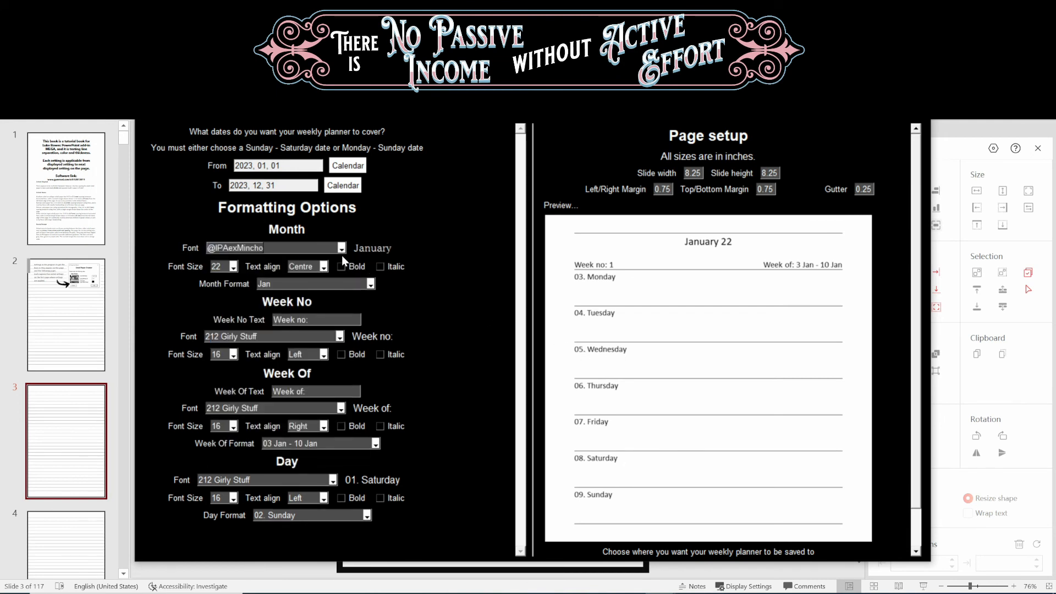
pyautogui.click(300, 286)
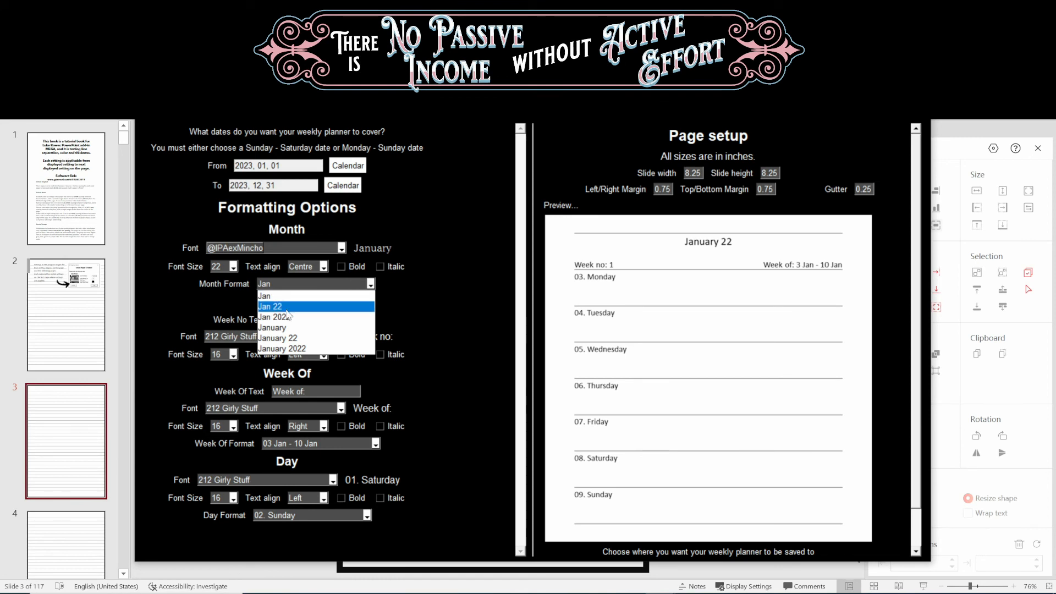
pyautogui.click(283, 307)
pyautogui.click(287, 286)
pyautogui.click(287, 307)
pyautogui.click(290, 287)
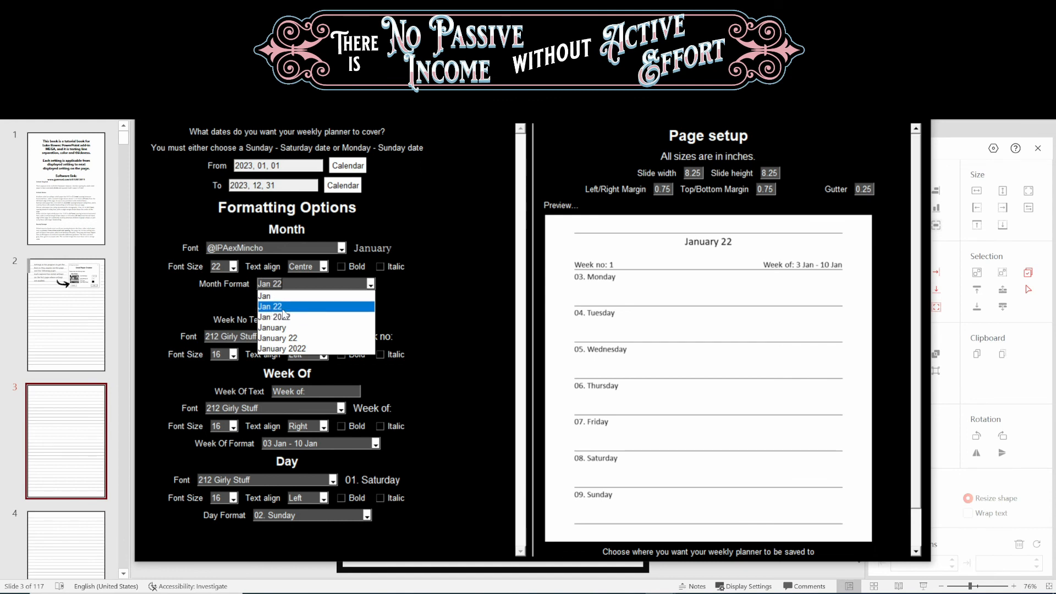
pyautogui.click(266, 306)
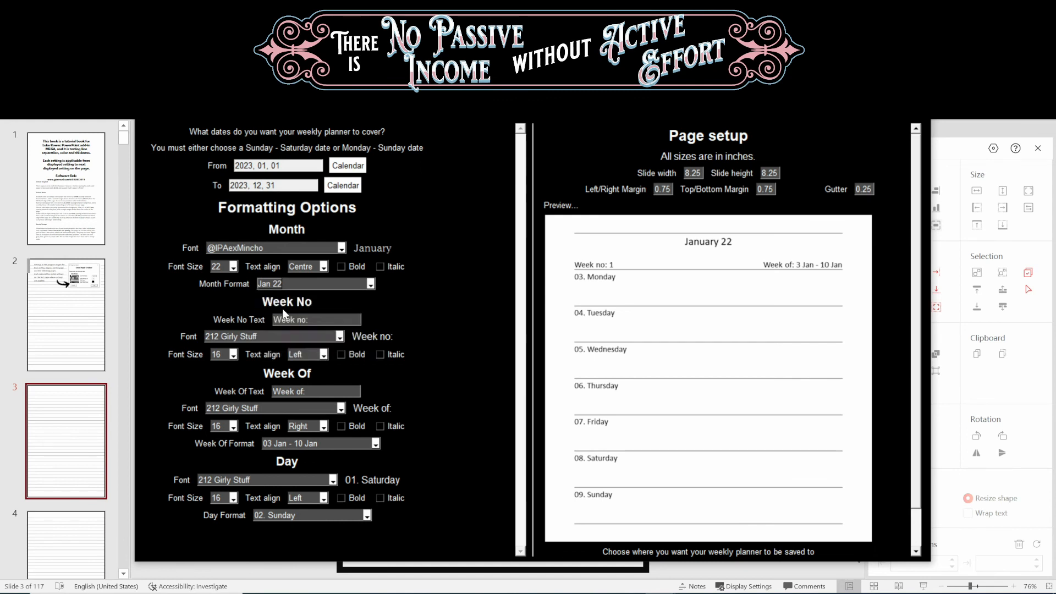
# Set the Week No font to Lucida Calligraphy.
pyautogui.click(283, 337)
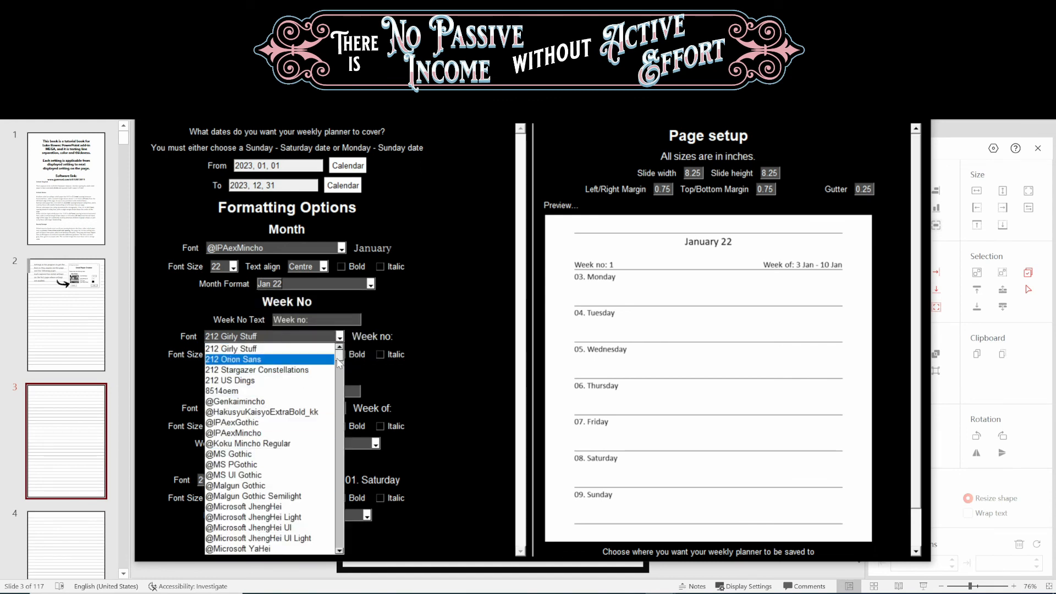
pyautogui.moveTo(340, 357); pyautogui.dragTo(331, 457)
pyautogui.click(267, 444)
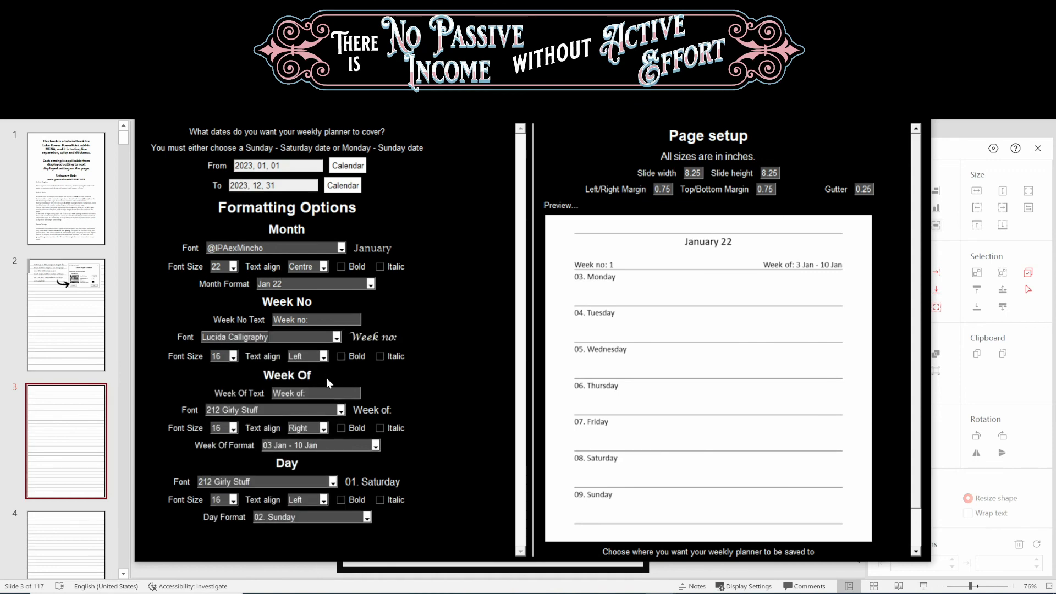
# Set the Week Of font to Malgun Gothic.
pyautogui.click(289, 408)
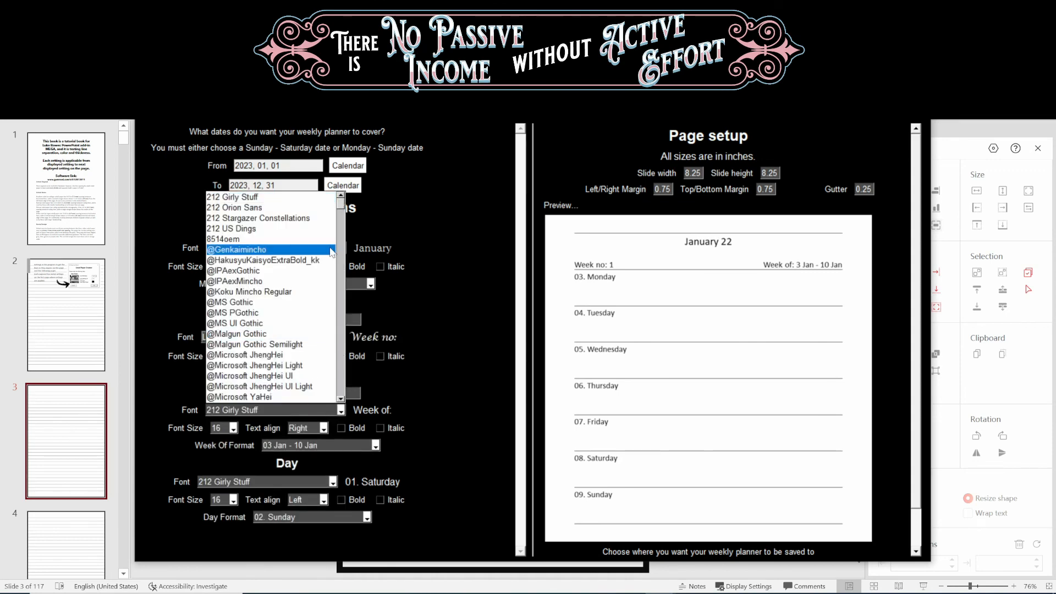
pyautogui.moveTo(341, 208); pyautogui.dragTo(335, 312)
pyautogui.click(282, 332)
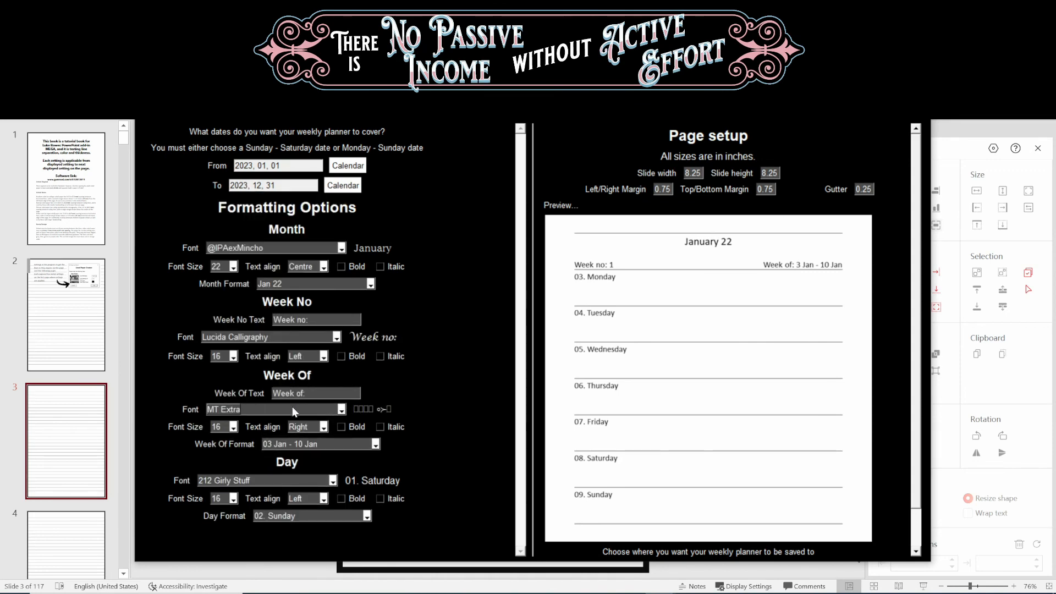
pyautogui.click(341, 409)
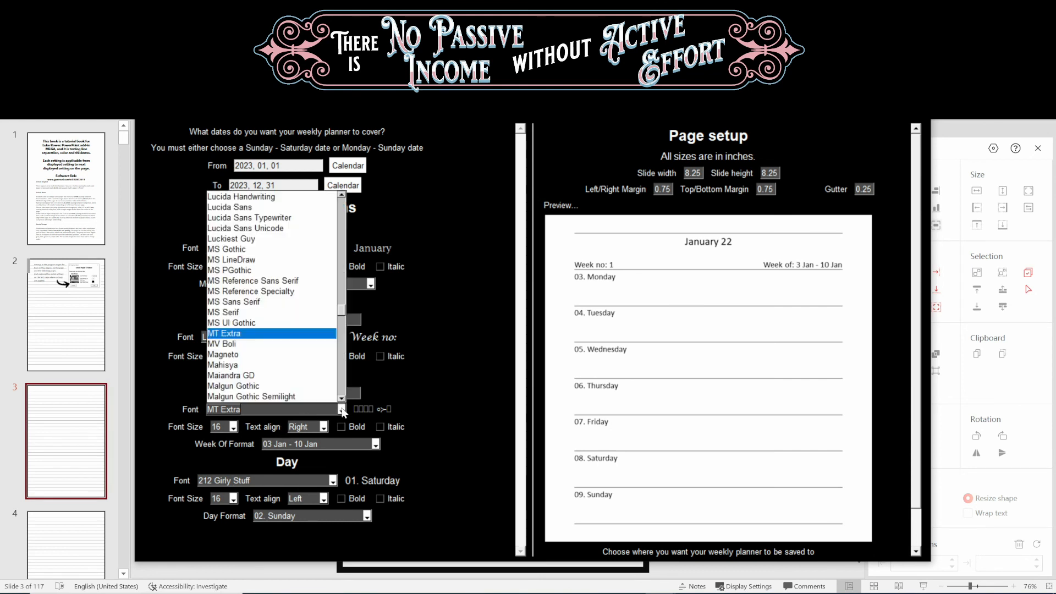
pyautogui.click(282, 387)
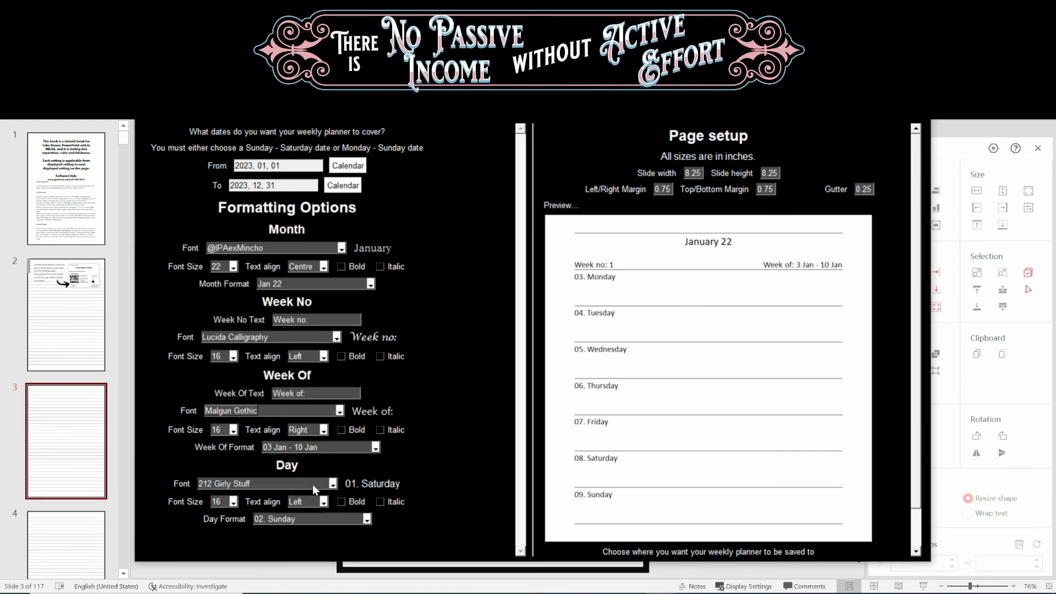
# Set the Day font to Leckerli One and check the available day formats.
pyautogui.click(332, 483)
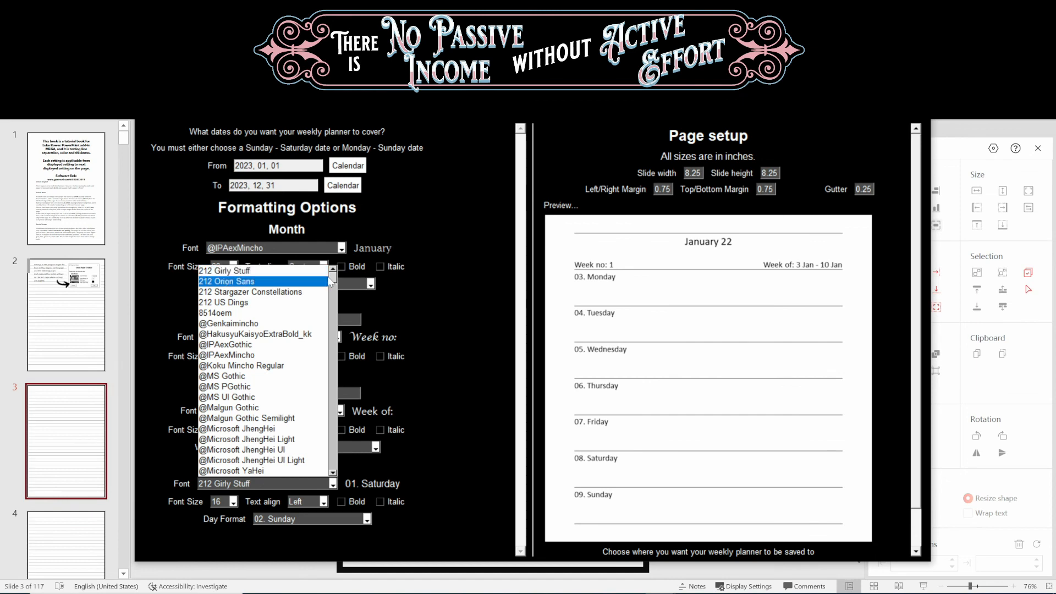
pyautogui.scroll(-15, 331, 281)
pyautogui.click(262, 378)
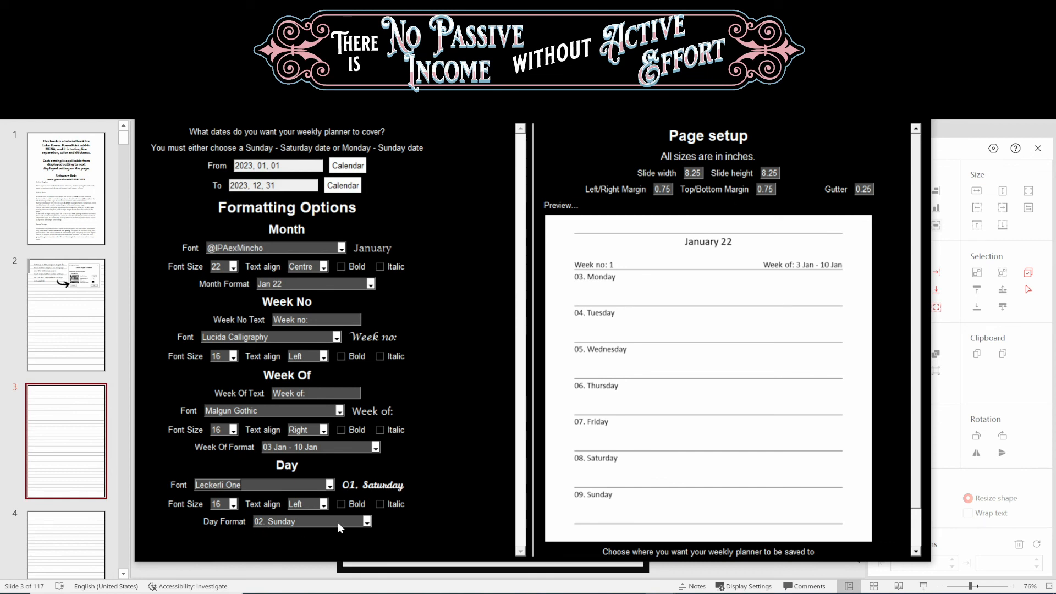
pyautogui.click(367, 521)
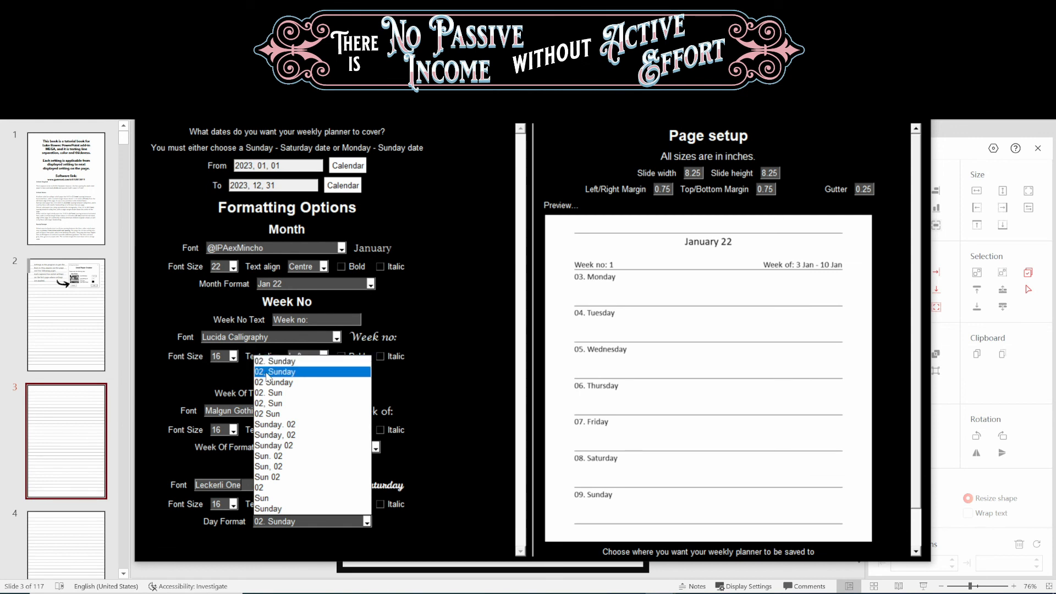
pyautogui.click(443, 353)
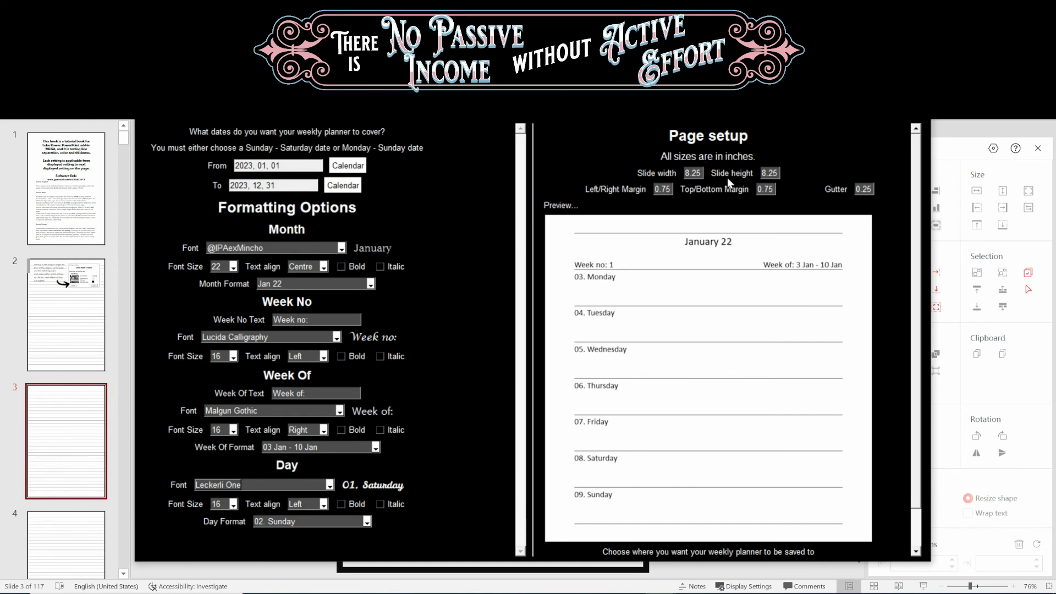
# Set the planner's slide width to 8.5 inches and its slide height to 11 inches.
pyautogui.hotkey('shift', 'Left')
pyautogui.hotkey('shift', 'Left')
pyautogui.hotkey('shift', 'Left')
pyautogui.hotkey('shift', 'Left')
pyautogui.write('8.5')
pyautogui.press('Tab')
pyautogui.write('11')
pyautogui.scroll(-1, 708, 318)
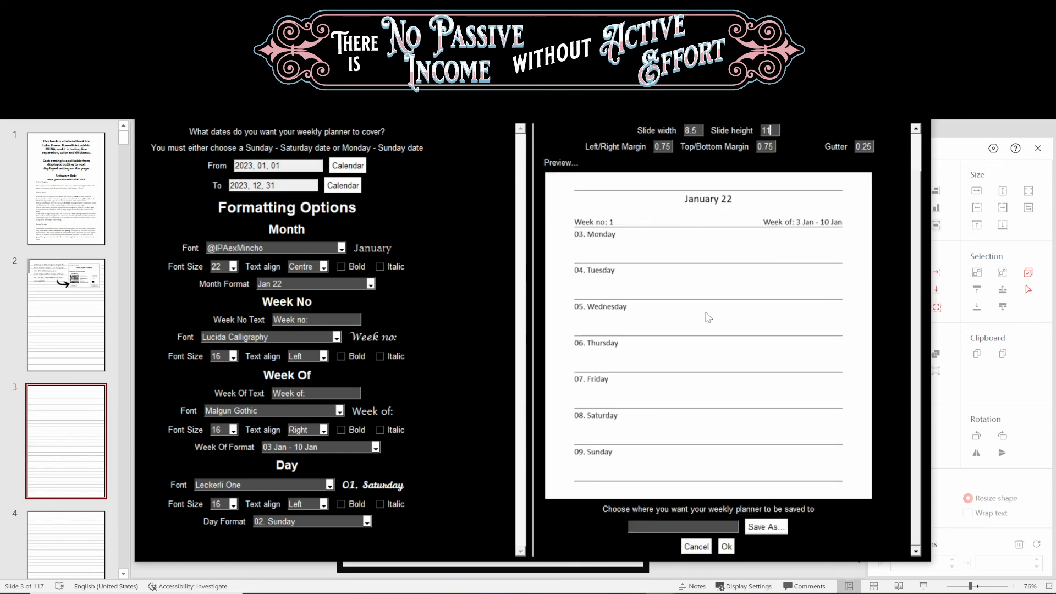
# Choose weekly as the planner's save file name and try to generate the planner.
pyautogui.click(766, 528)
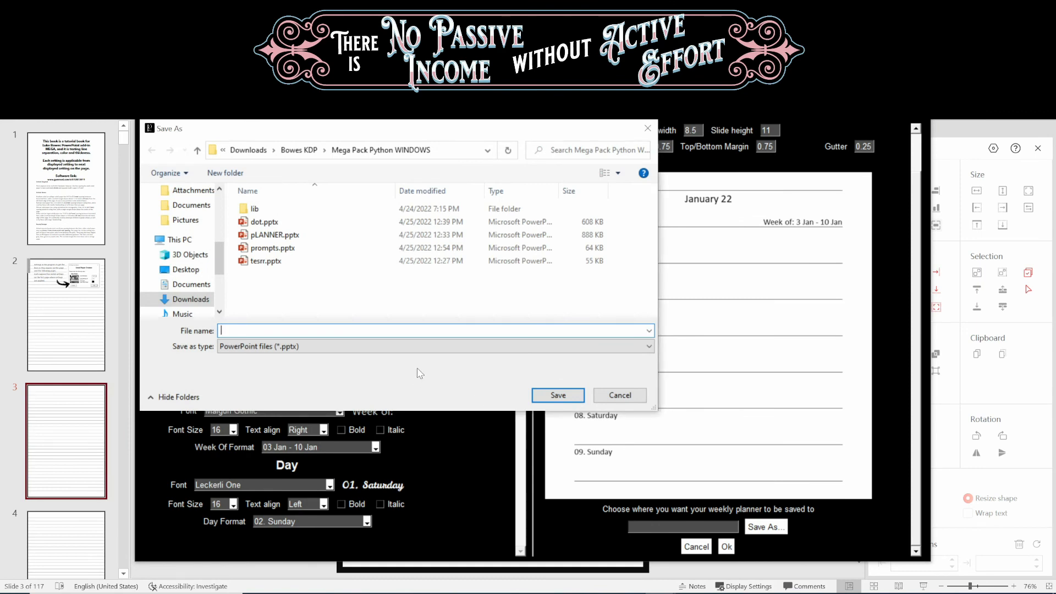
pyautogui.write('weekly')
pyautogui.click(551, 400)
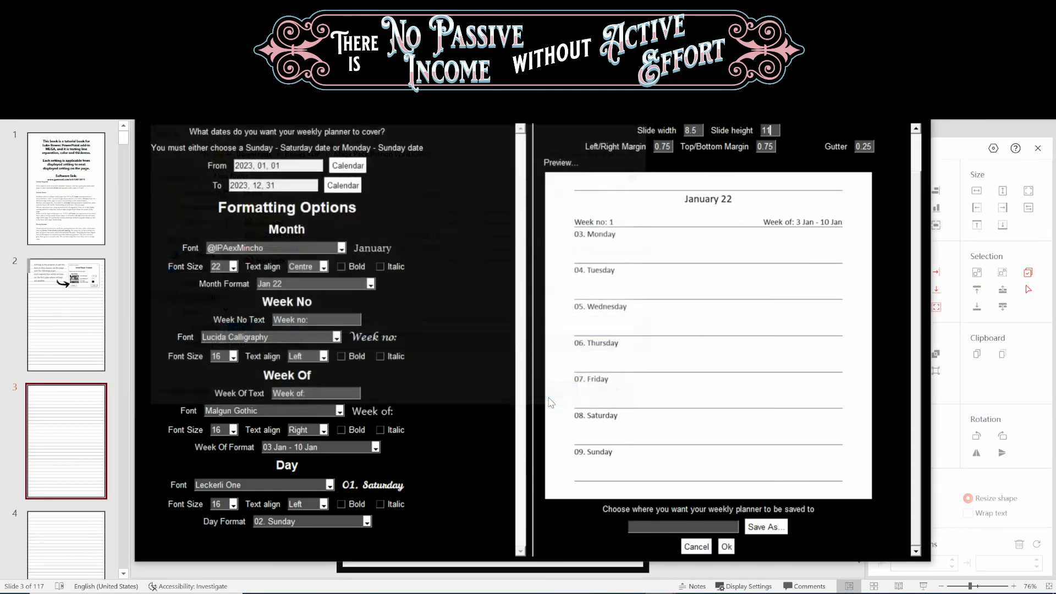
pyautogui.click(726, 547)
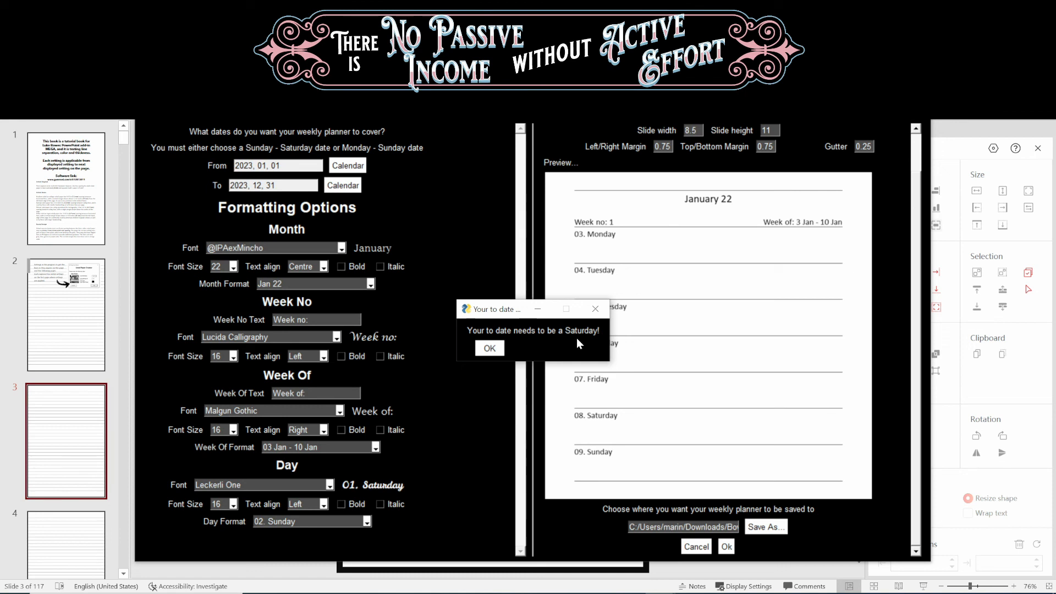
pyautogui.click(489, 348)
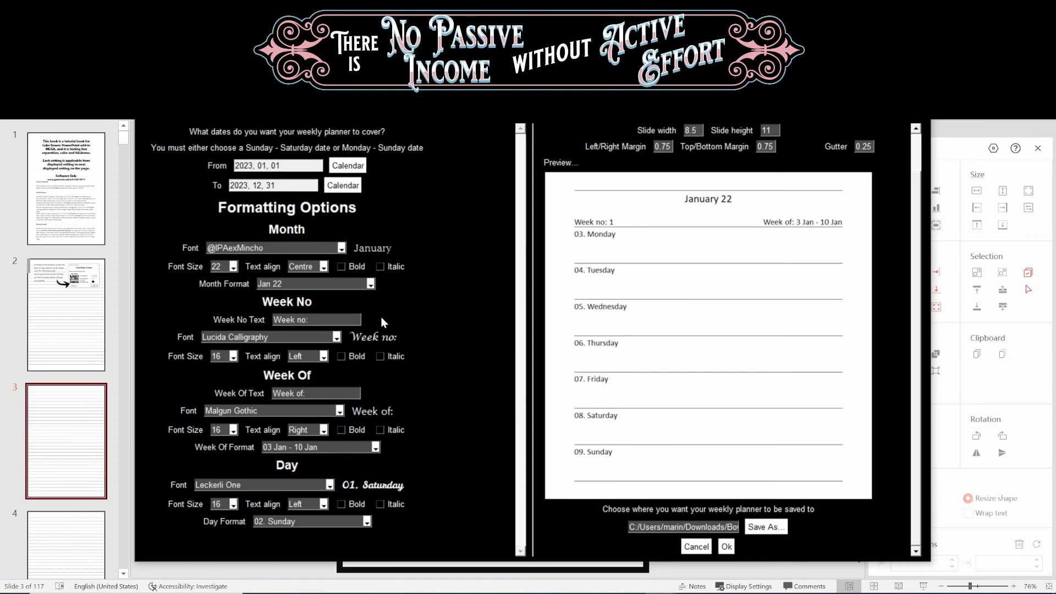
# Change the weekly planner's start date to Monday, 2 January 2023.
pyautogui.scroll(1, 378, 311)
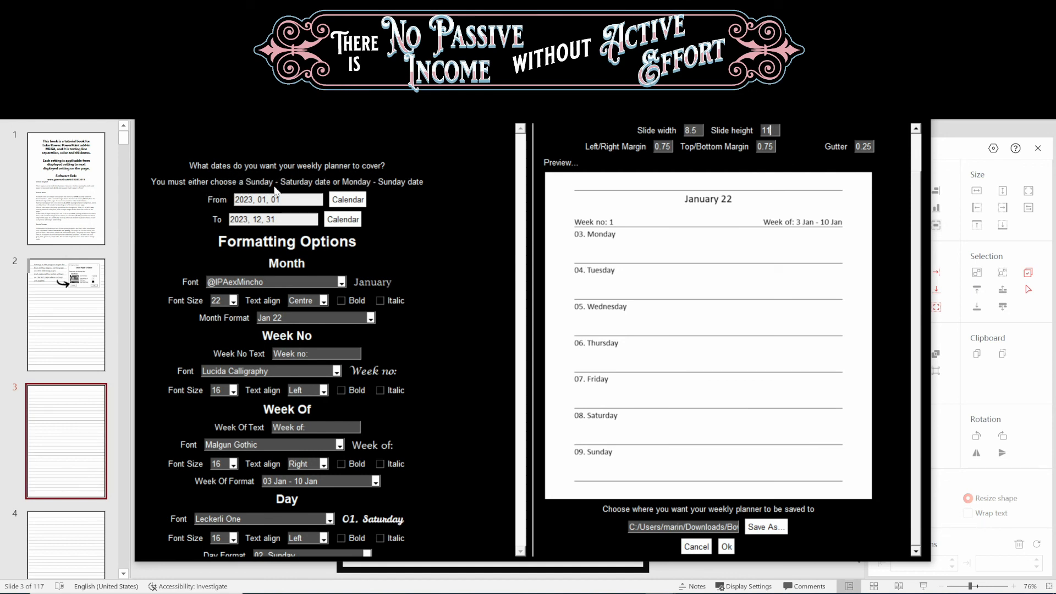
pyautogui.click(350, 200)
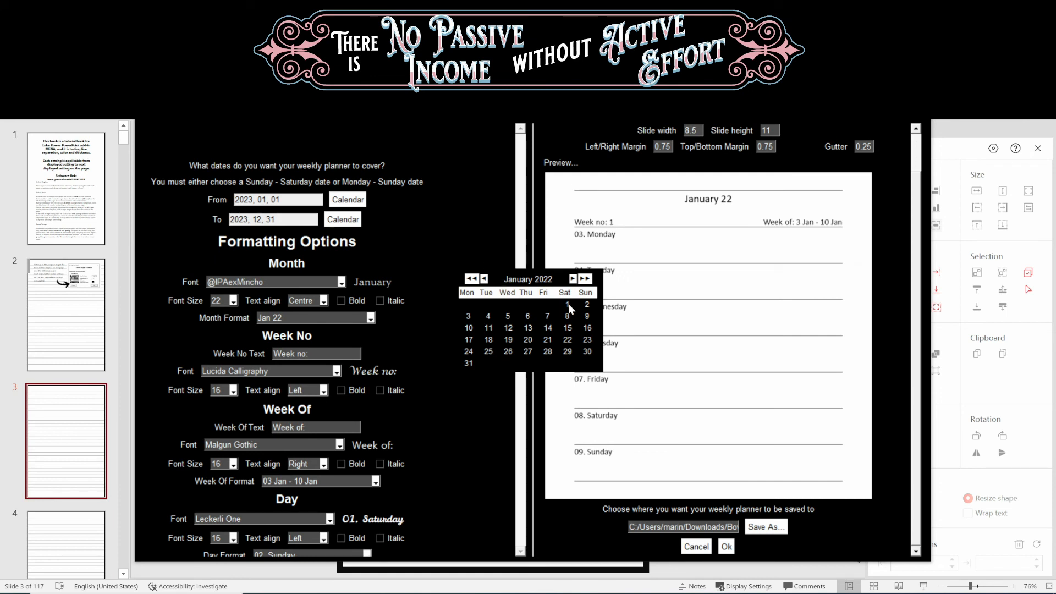
pyautogui.click(586, 278)
pyautogui.click(469, 318)
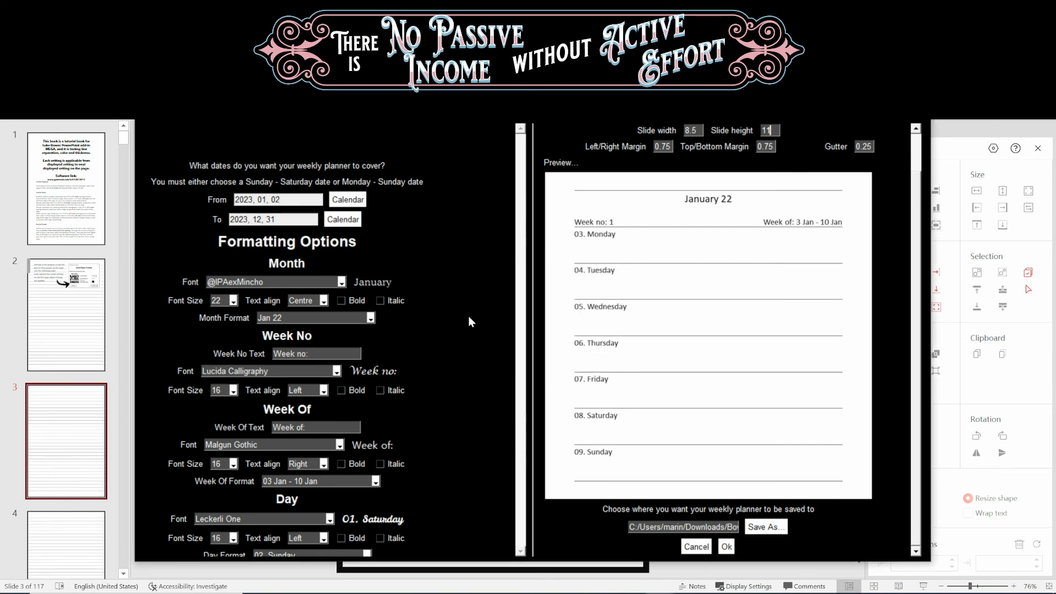
# Change the weekly planner's end date to Sunday, 29 January 2023.
pyautogui.click(359, 222)
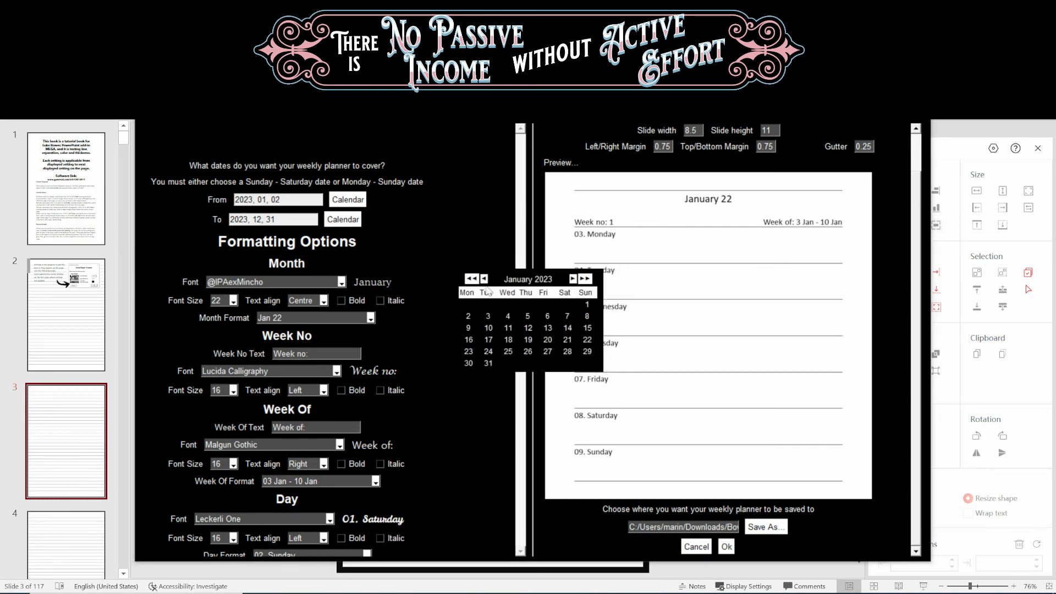
pyautogui.doubleClick(589, 280)
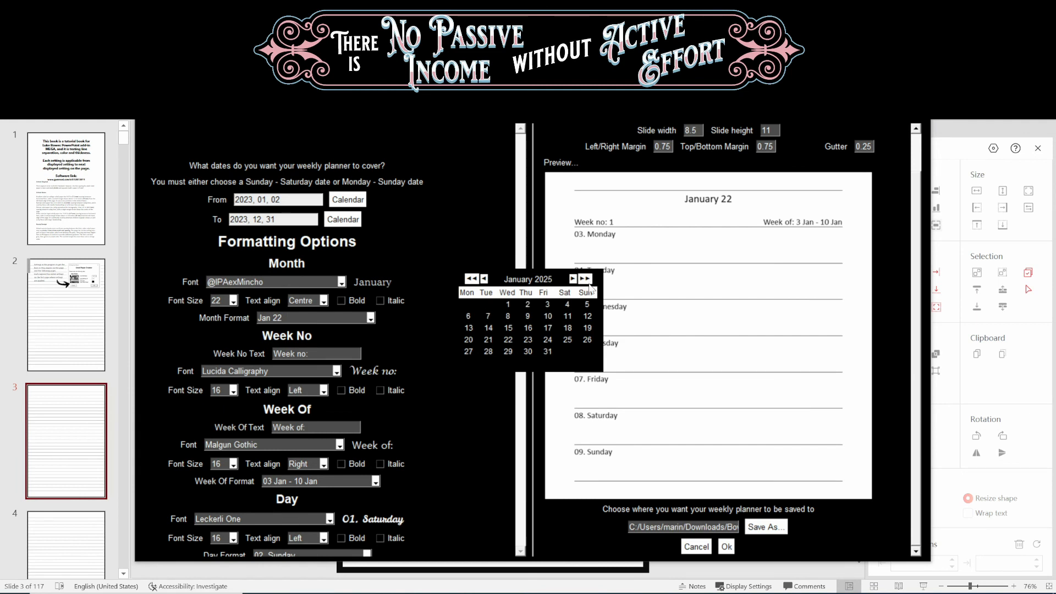
pyautogui.click(477, 279)
pyautogui.click(478, 280)
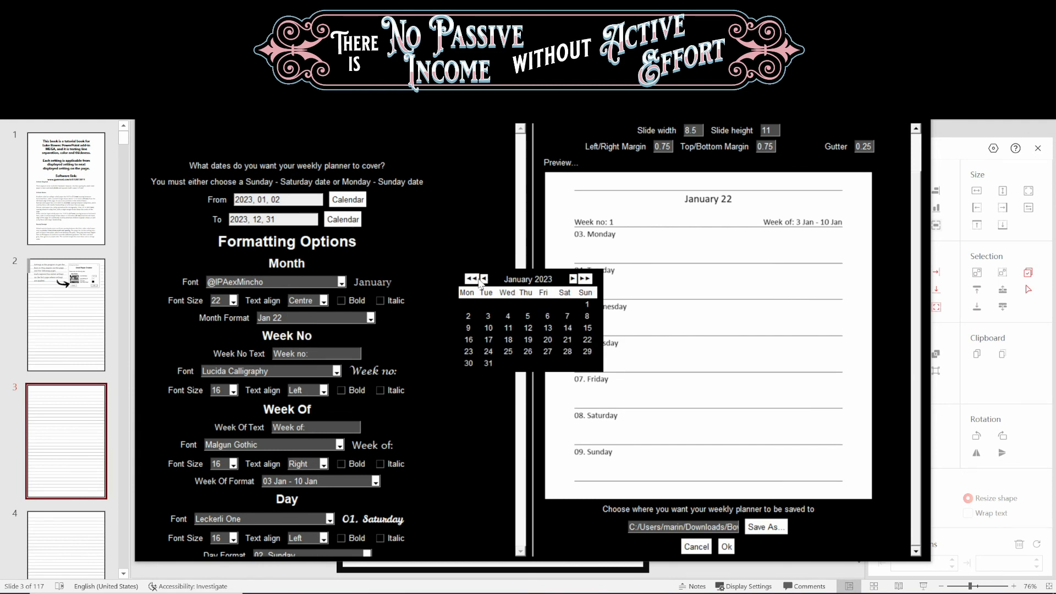
pyautogui.click(586, 351)
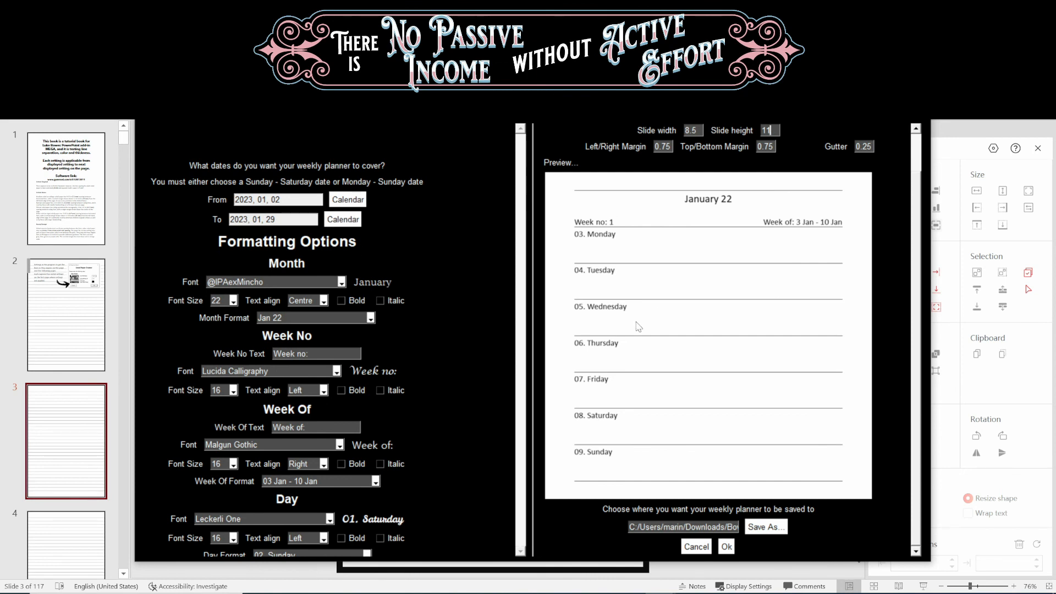
# Generate the weekly planner and switch to the resulting presentation in PowerPoint.
pyautogui.click(729, 547)
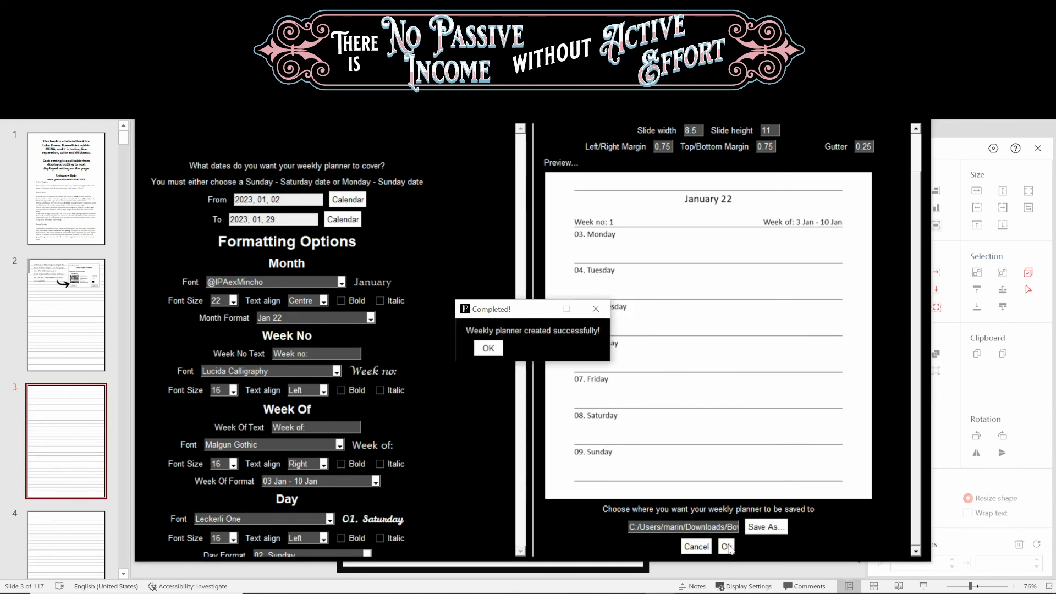
pyautogui.click(491, 350)
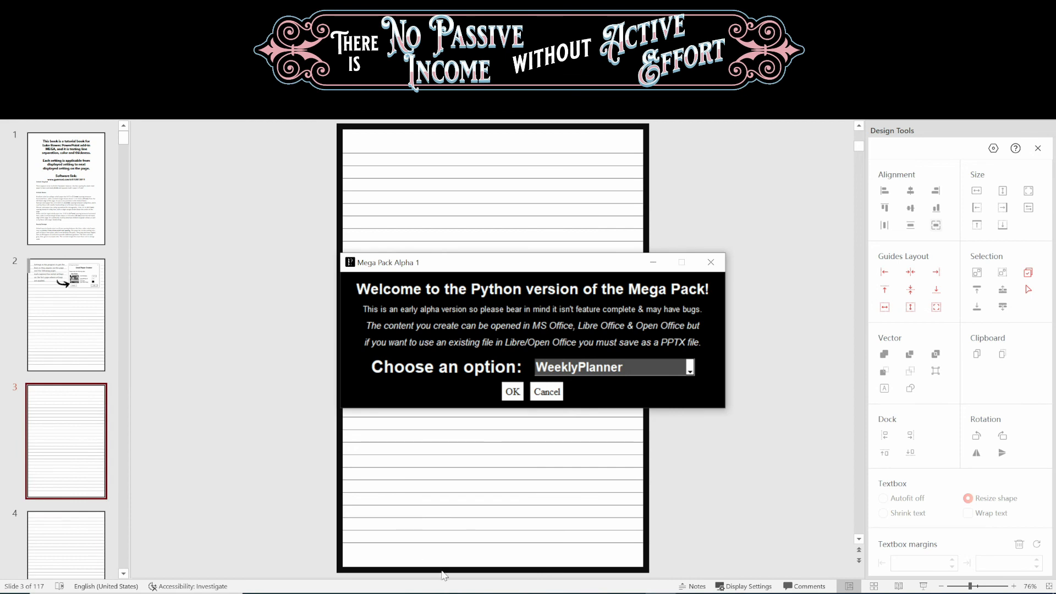
pyautogui.click(475, 592)
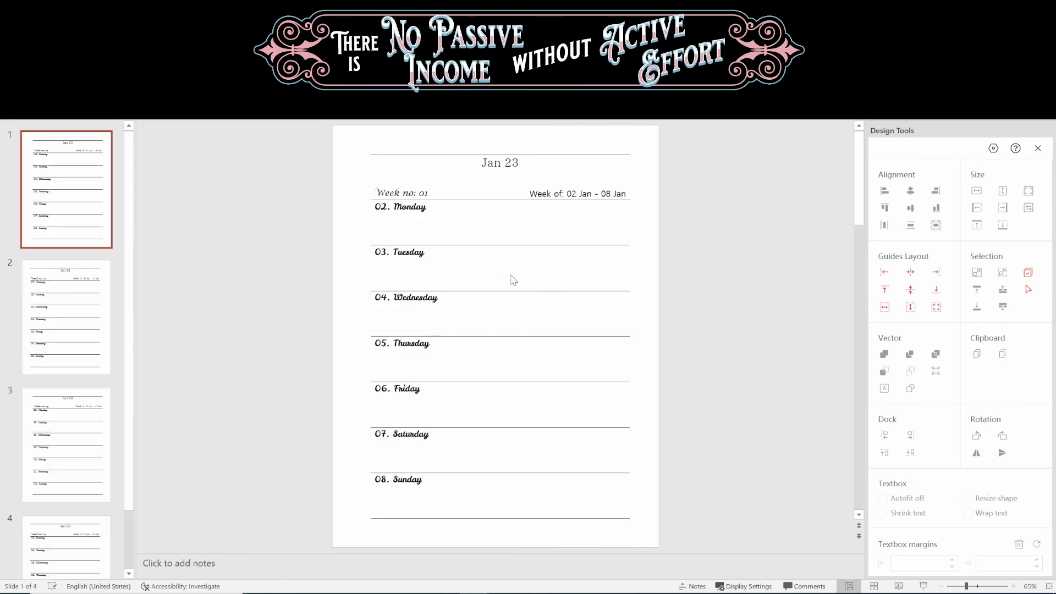
# Review the generated weekly pages and inspect the weekday, week number and week-of text boxes on the first page.
pyautogui.scroll(-3, 513, 281)
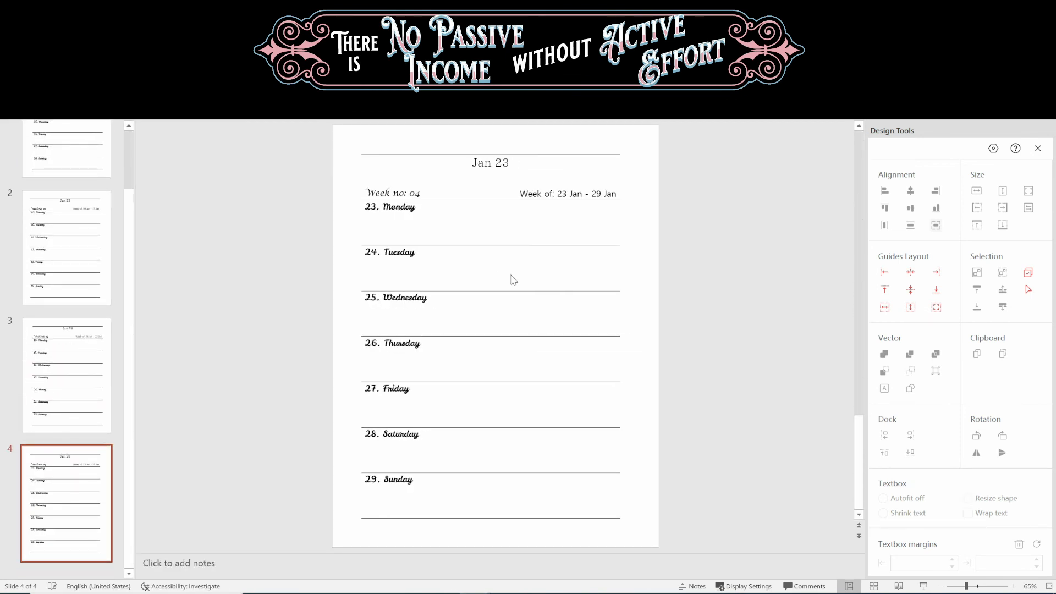
pyautogui.scroll(3, 513, 280)
pyautogui.scroll(-3, 513, 281)
pyautogui.scroll(3, 513, 280)
pyautogui.click(443, 252)
pyautogui.click(420, 251)
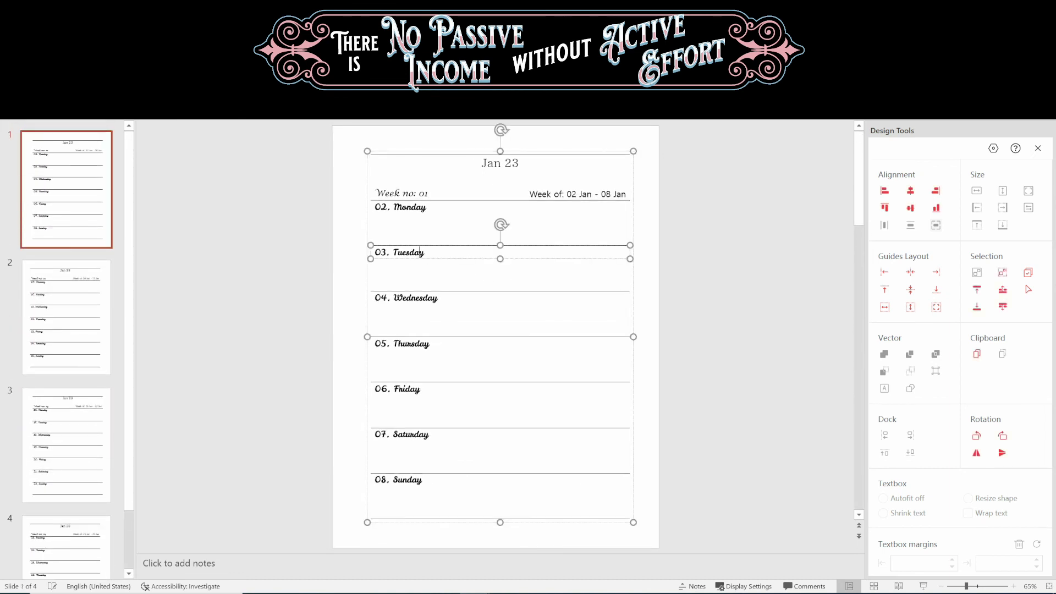
pyautogui.click(410, 208)
pyautogui.click(417, 194)
pyautogui.click(564, 194)
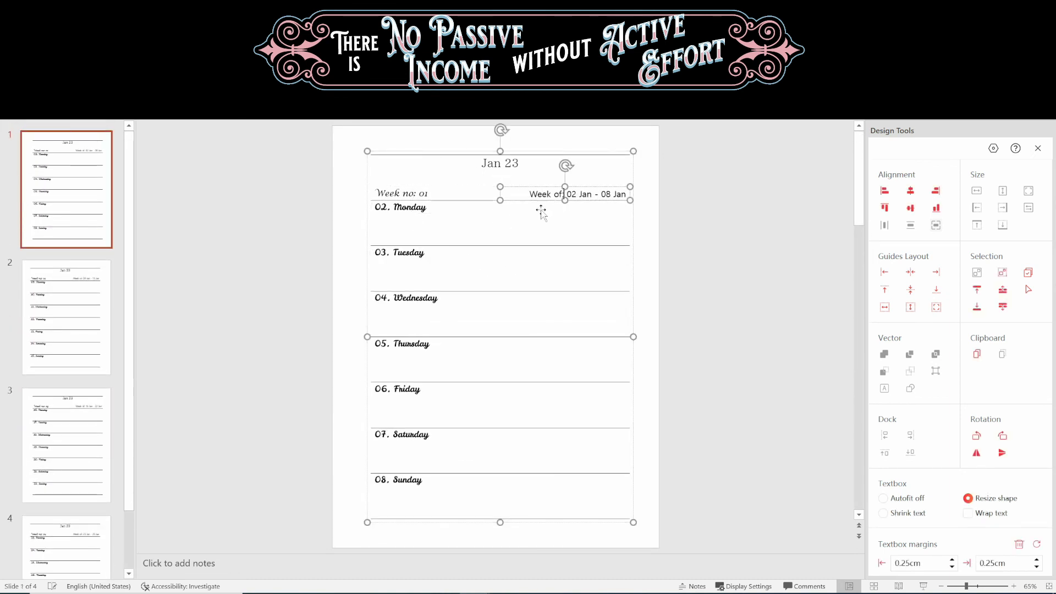
pyautogui.click(498, 233)
pyautogui.click(420, 252)
pyautogui.click(420, 252)
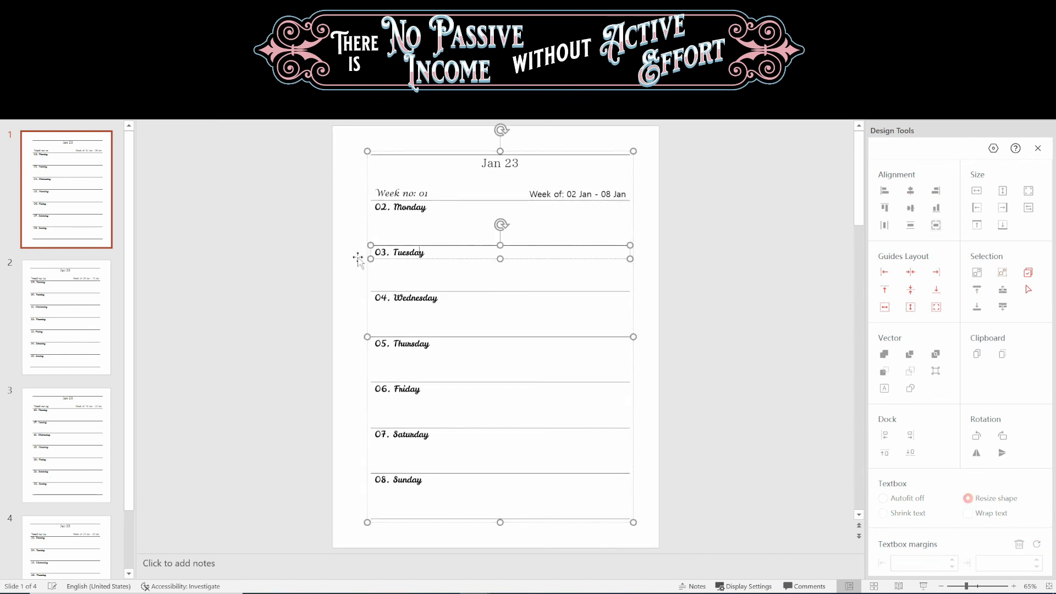
pyautogui.click(356, 274)
pyautogui.scroll(-1, 342, 294)
pyautogui.scroll(1, 342, 295)
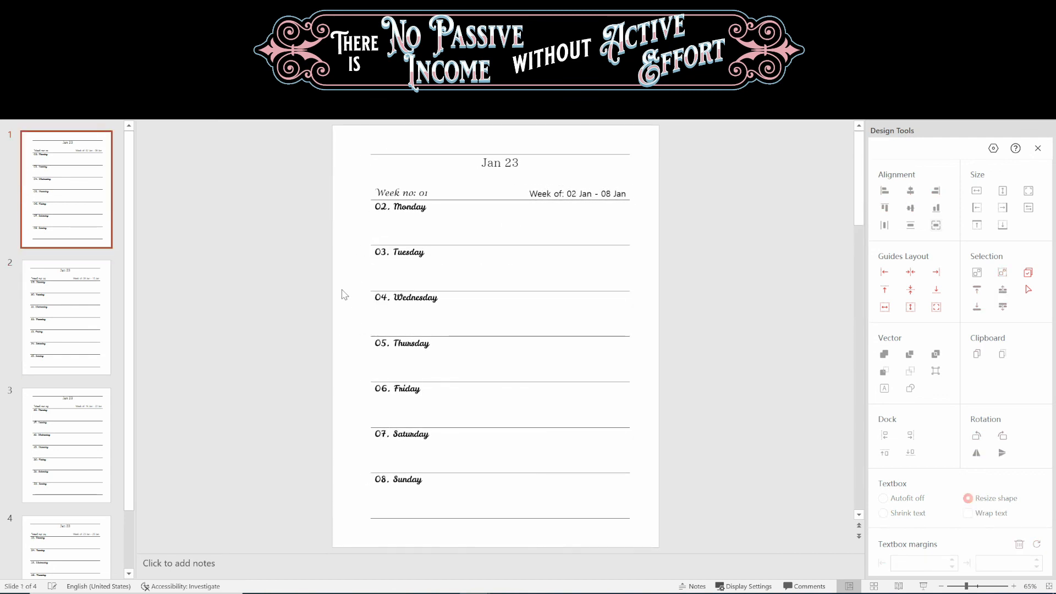
pyautogui.scroll(-1, 342, 295)
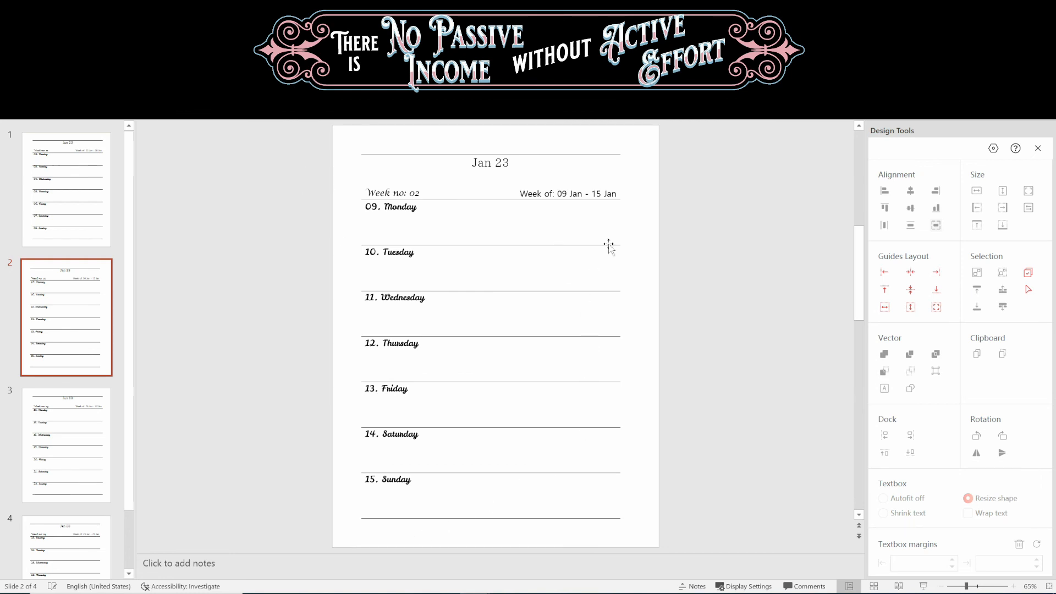
pyautogui.scroll(-2, 577, 237)
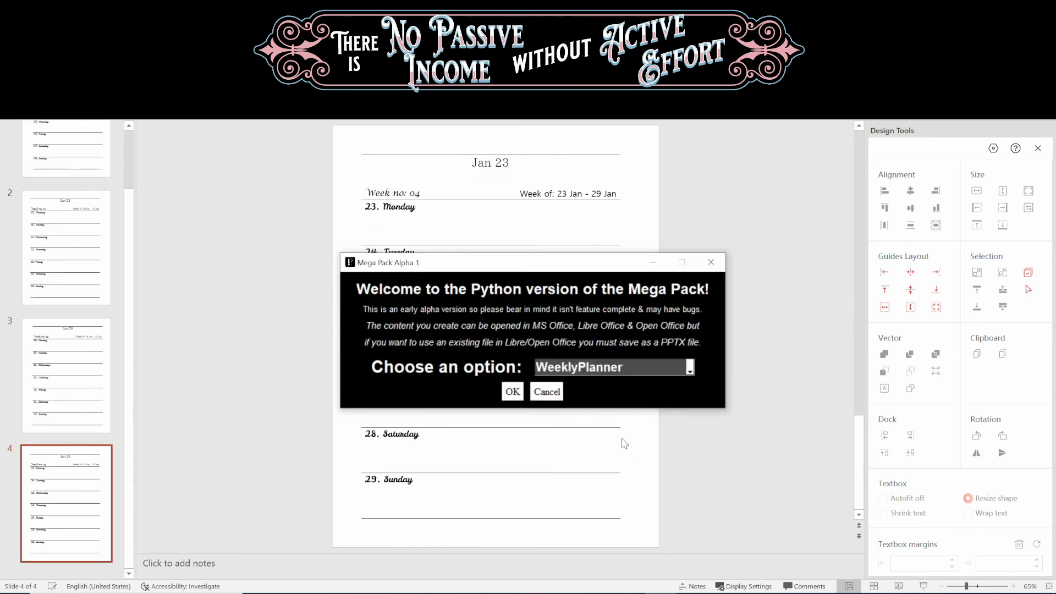
# Review the list of available options in the Mega Pack Alpha window, keeping WeeklyPlanner selected.
pyautogui.click(641, 373)
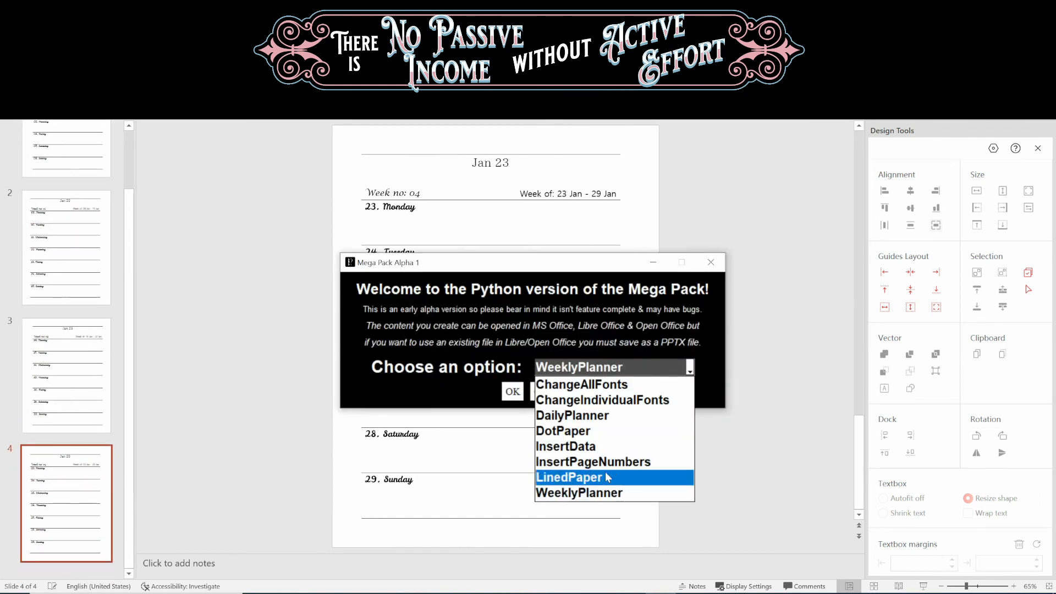
pyautogui.click(582, 493)
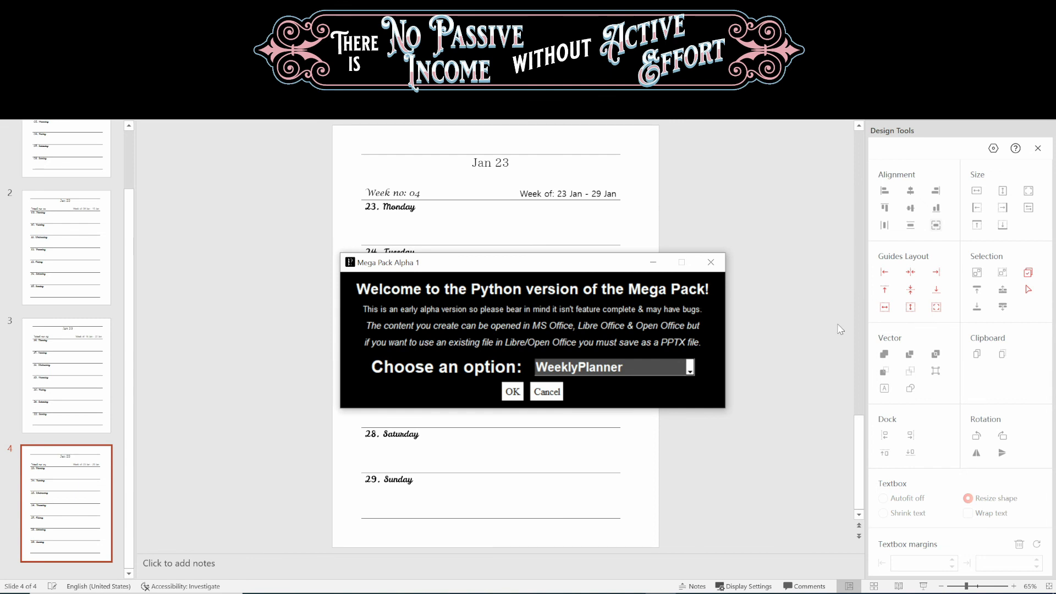
pyautogui.moveTo(622, 270); pyautogui.dragTo(599, 273)
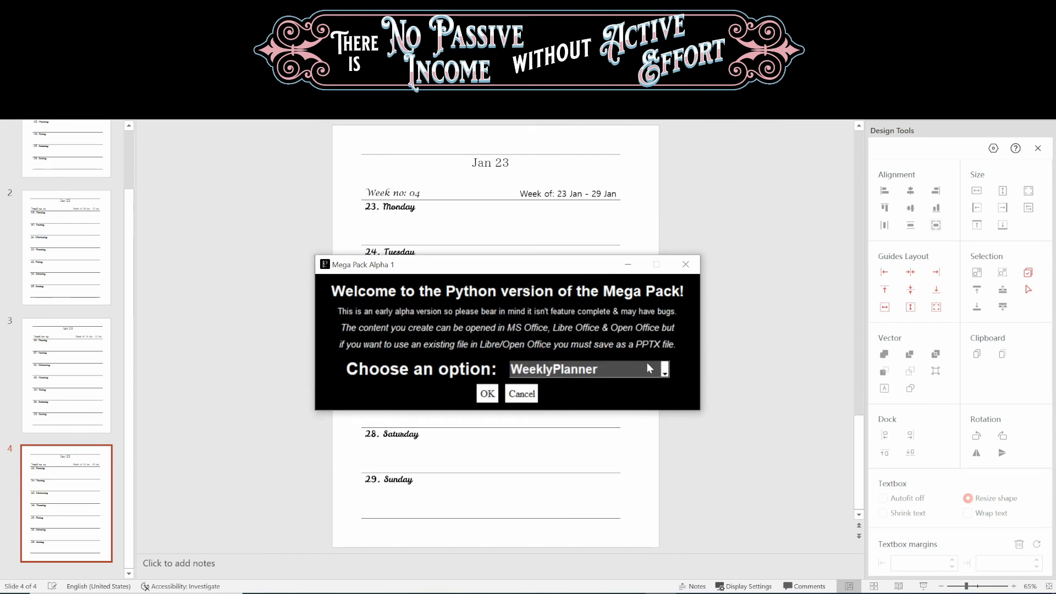
pyautogui.click(664, 375)
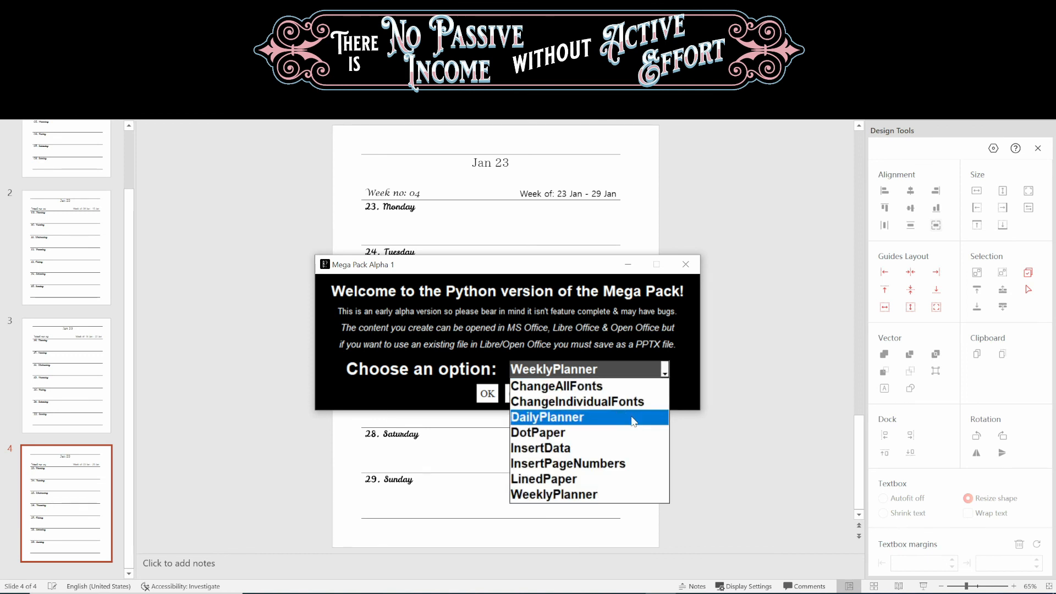
pyautogui.click(661, 370)
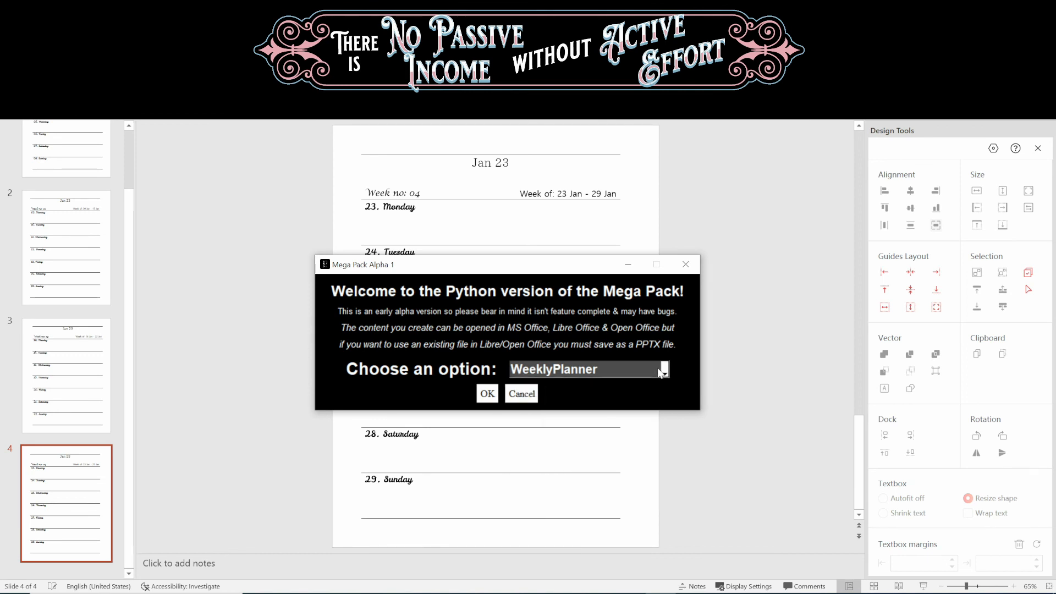
pyautogui.moveTo(602, 268)
pyautogui.mouseDown()
pyautogui.moveTo(598, 287)
pyautogui.moveTo(598, 278)
pyautogui.mouseUp()
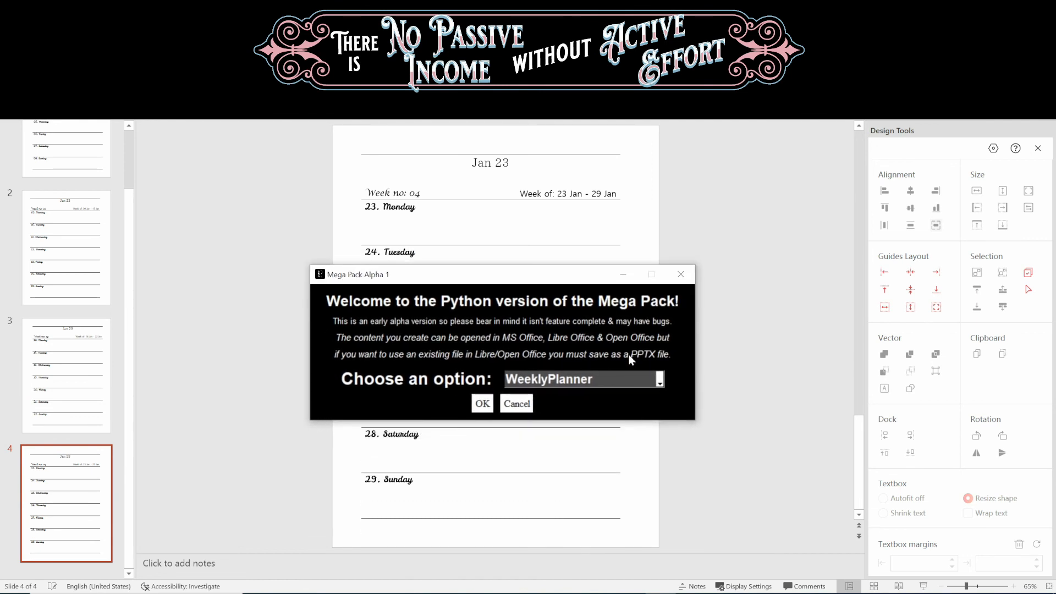
pyautogui.click(628, 383)
pyautogui.click(628, 383)
pyautogui.click(628, 384)
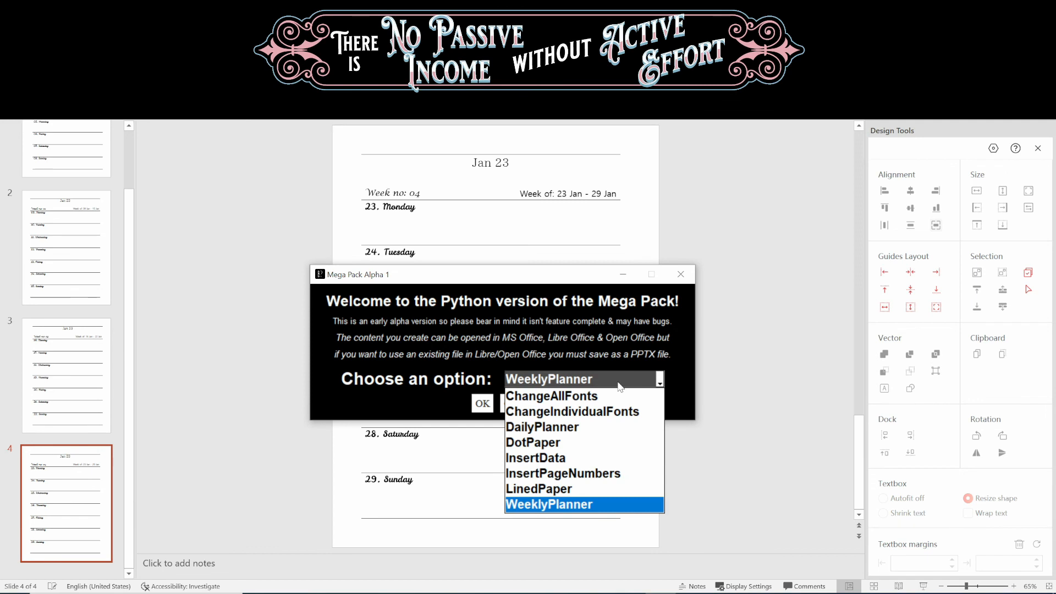